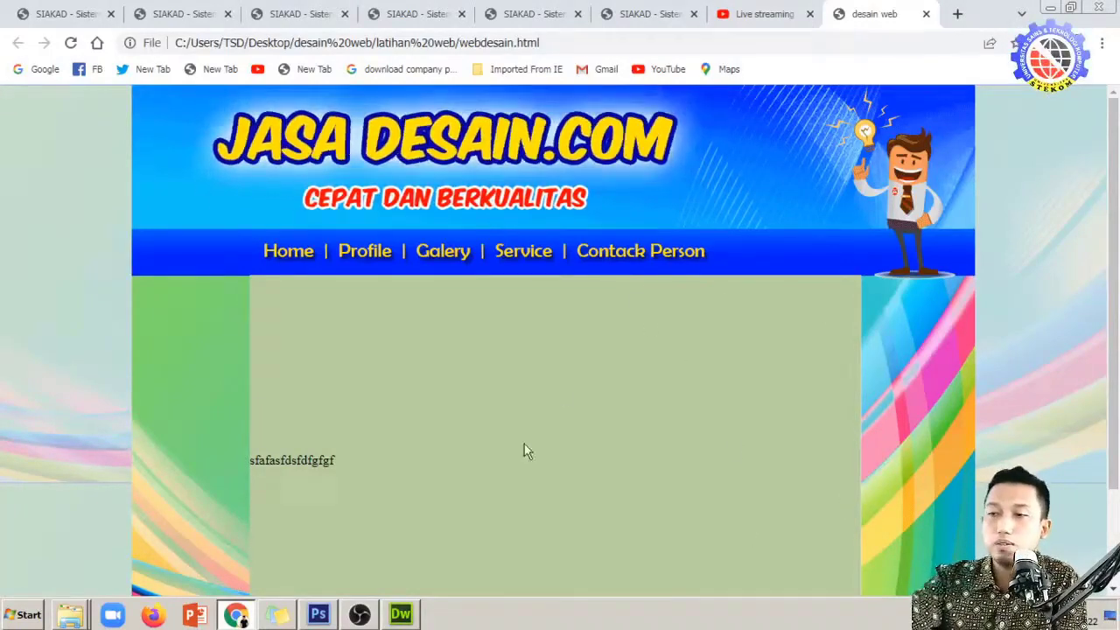
Open desain web.psd in Photoshop from the desain web folder in Windows Explorer
{"action": "left_click", "coordinate": [318, 615]}
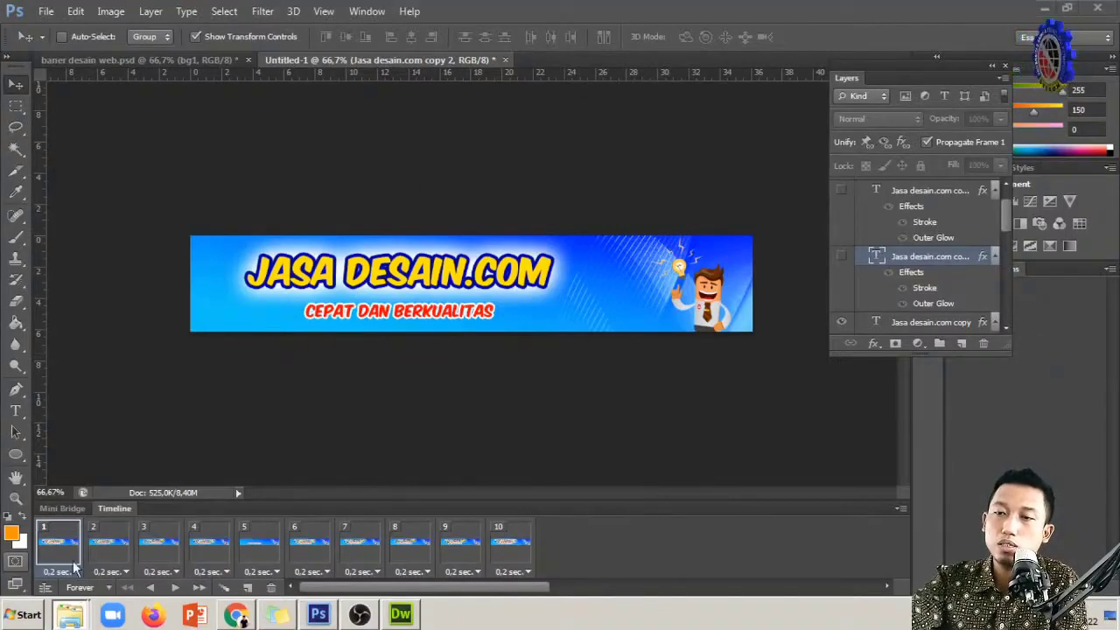
{"action": "left_click", "coordinate": [70, 615]}
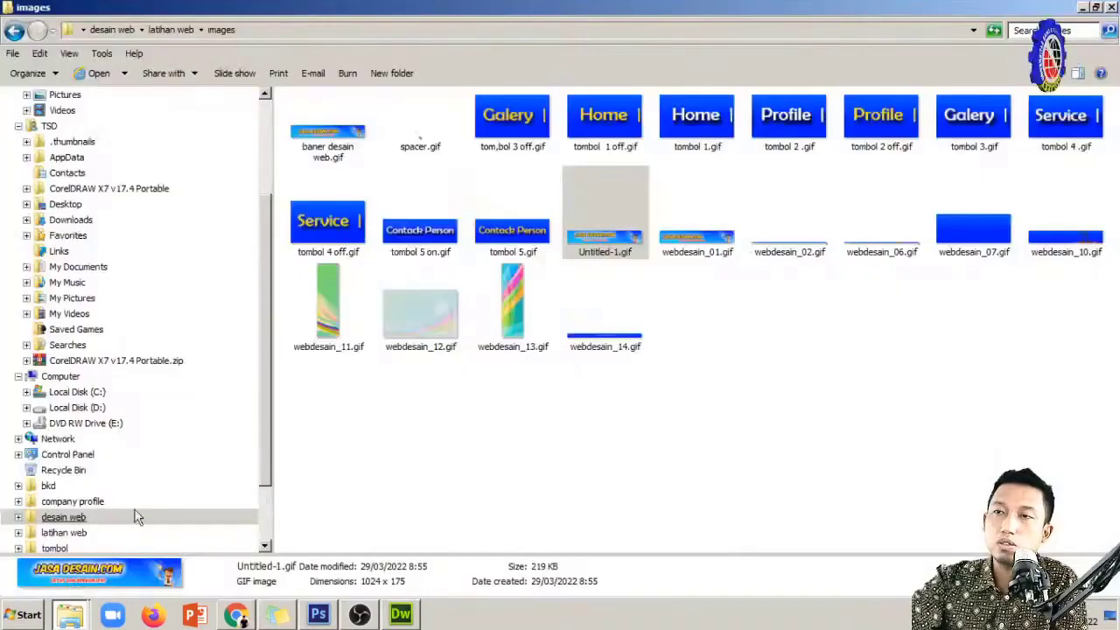
{"action": "left_click", "coordinate": [83, 517]}
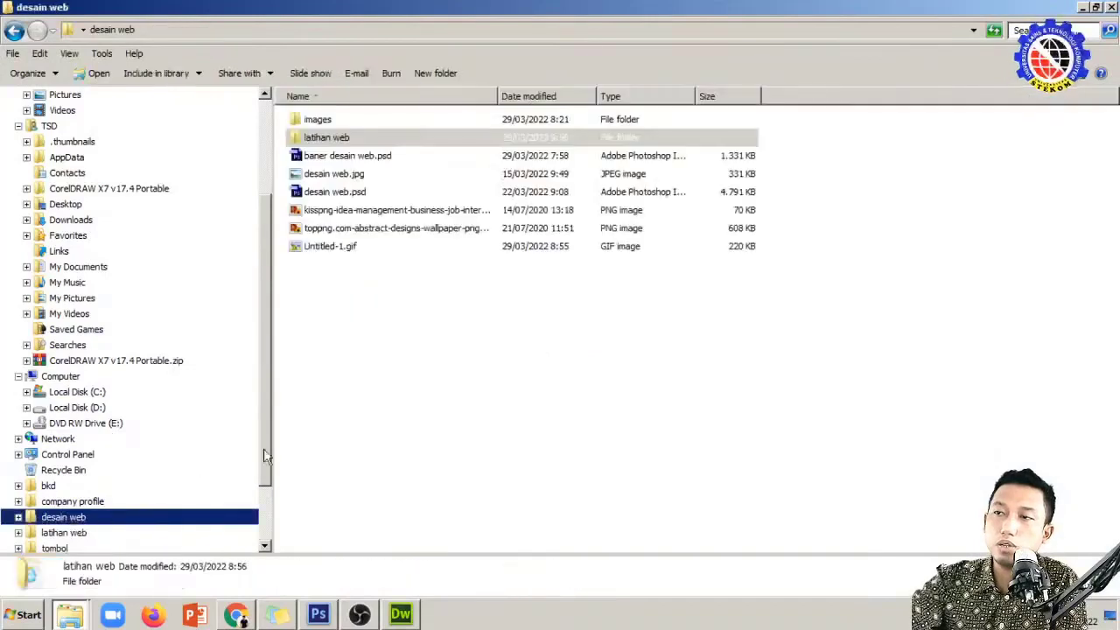
{"action": "left_click", "coordinate": [319, 192]}
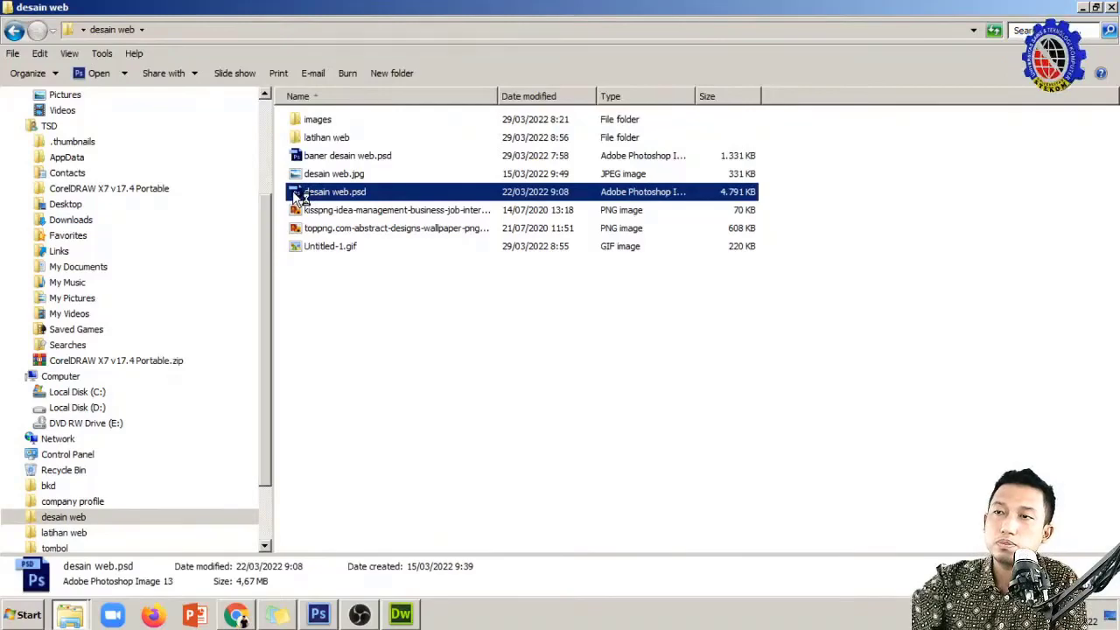
{"action": "double_click", "coordinate": [298, 196]}
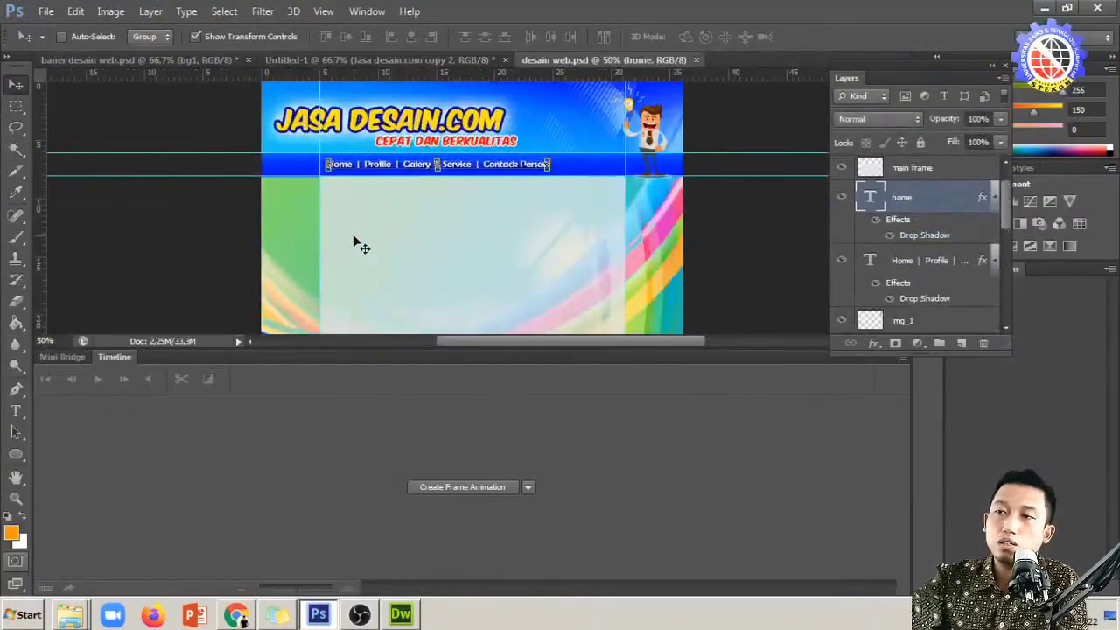
Hide the Timeline panel and reposition the floating Layers panel over the web page design
{"action": "scroll", "coordinate": [354, 242], "scroll_direction": "up", "scroll_amount": 3}
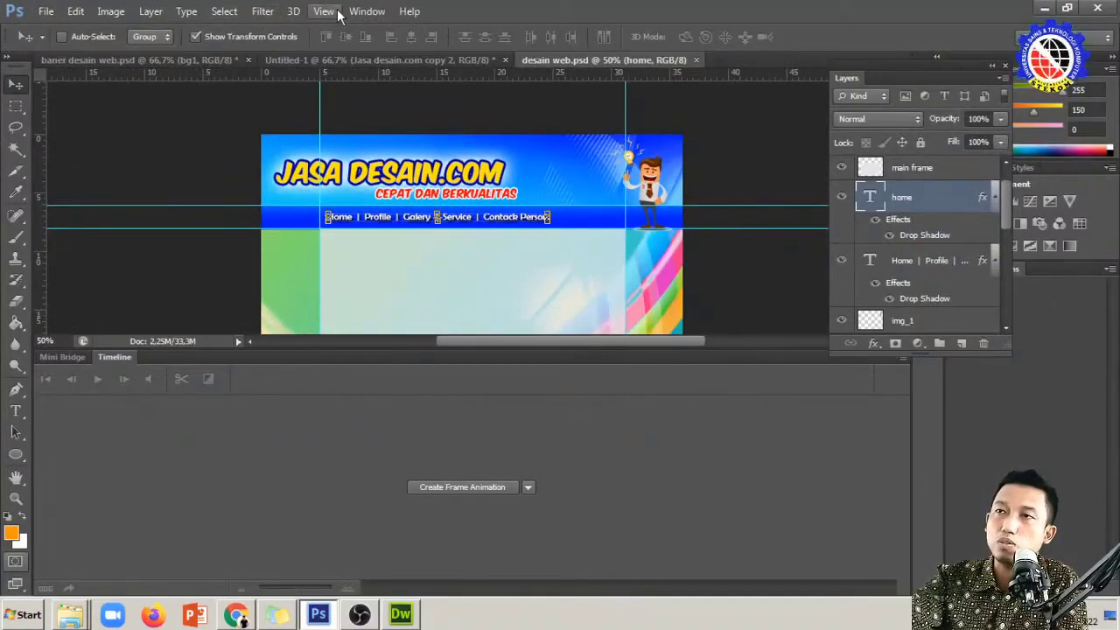
{"action": "left_click", "coordinate": [366, 10]}
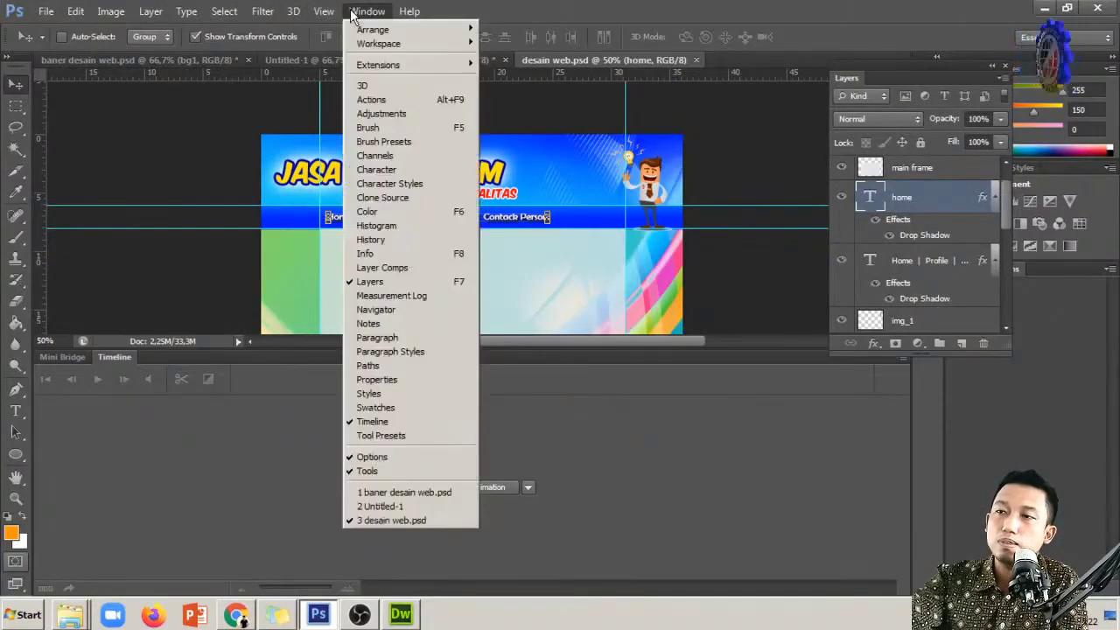
{"action": "left_click", "coordinate": [396, 422]}
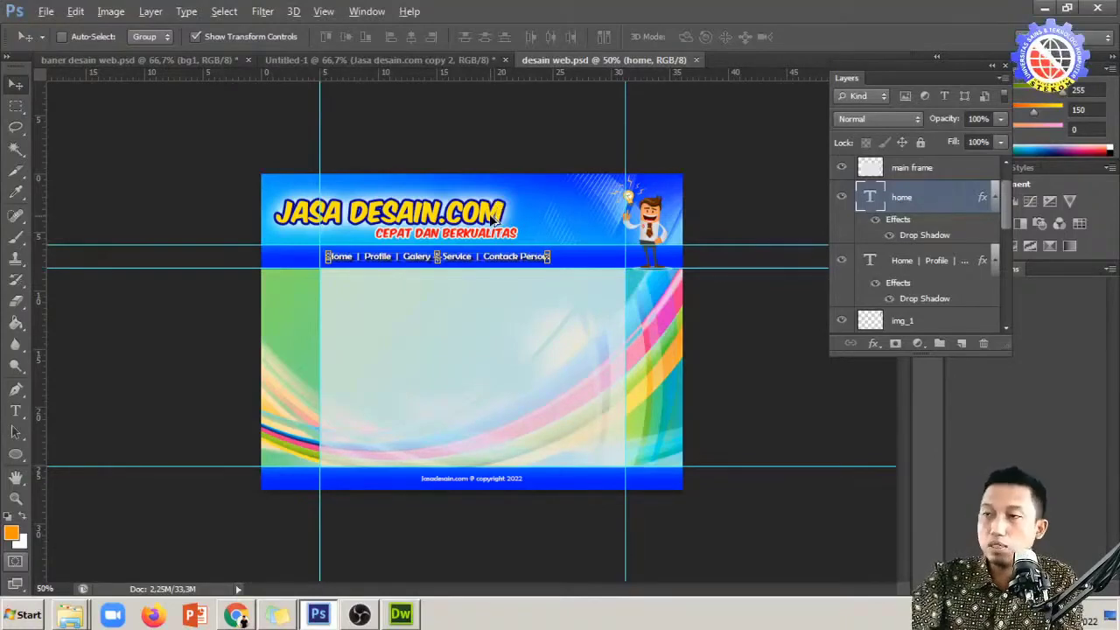
{"action": "scroll", "coordinate": [501, 211], "scroll_direction": "up", "scroll_amount": 5}
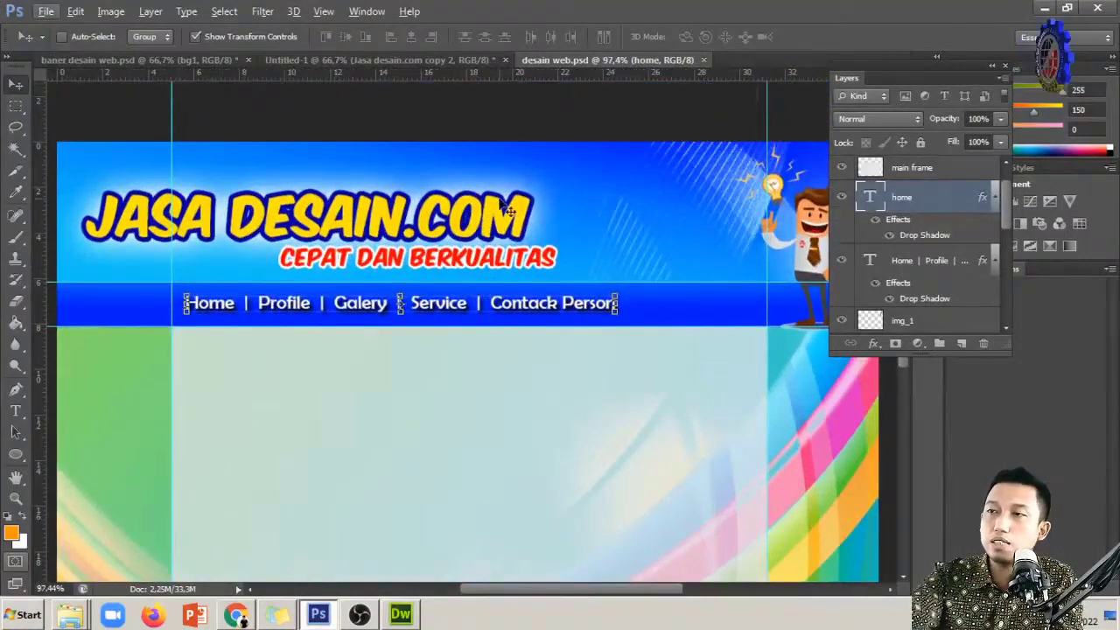
{"action": "left_click", "coordinate": [928, 77]}
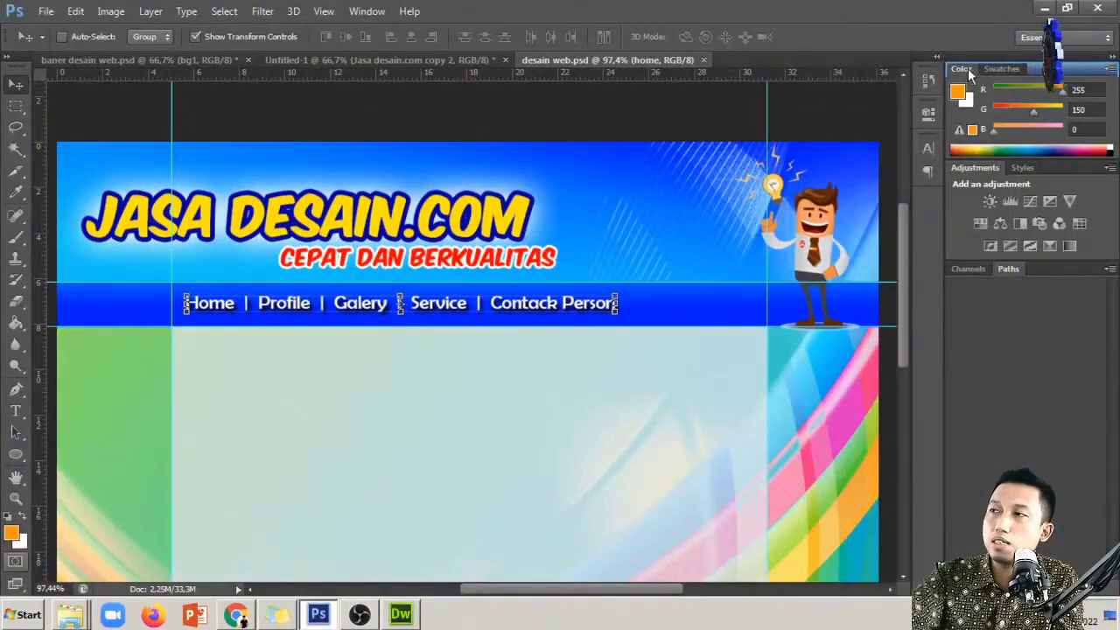
{"action": "key", "text": "F7"}
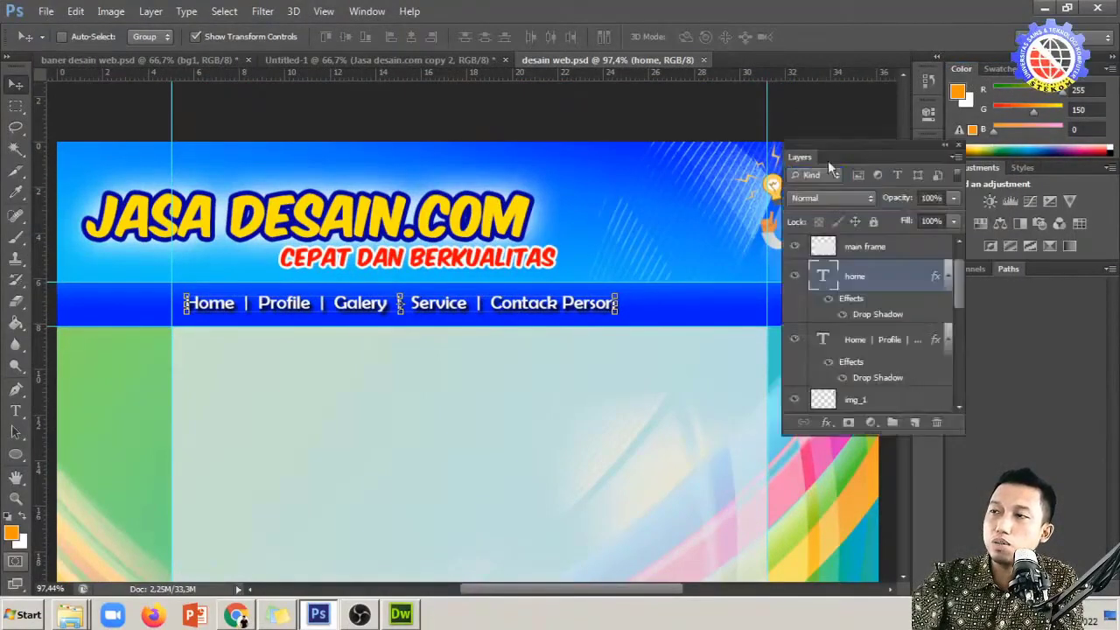
{"action": "scroll", "coordinate": [489, 306], "scroll_direction": "down", "scroll_amount": 5}
{"action": "scroll", "coordinate": [422, 242], "scroll_direction": "up", "scroll_amount": 4}
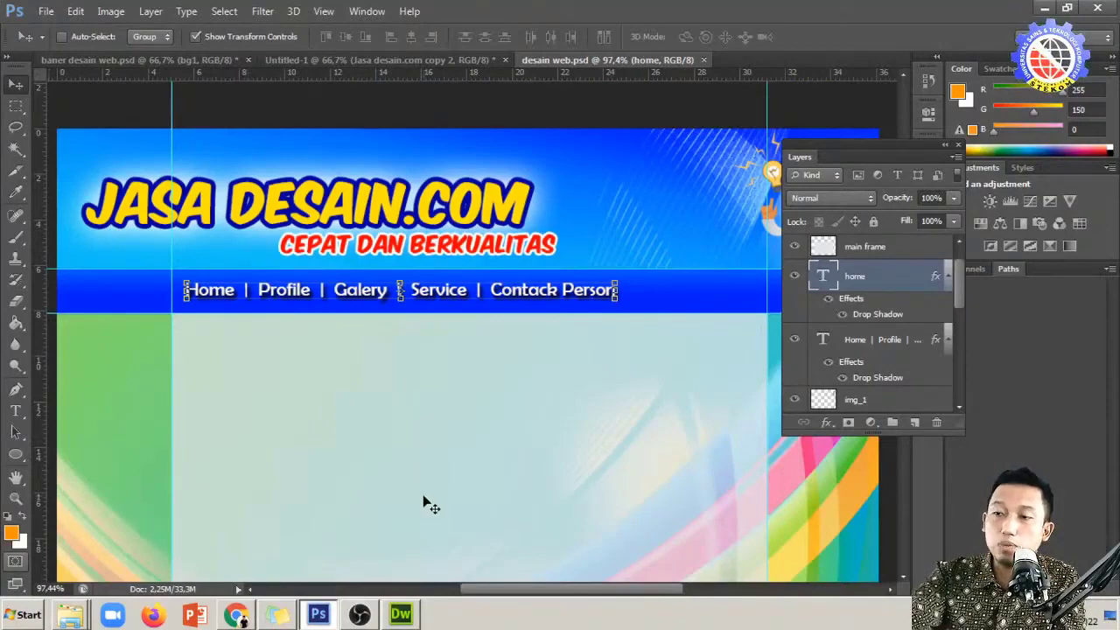
Compare the page header in Chrome with the banner and layers of the Untitled-1 document, ending back in desain web.psd in Photoshop
{"action": "left_click", "coordinate": [236, 616]}
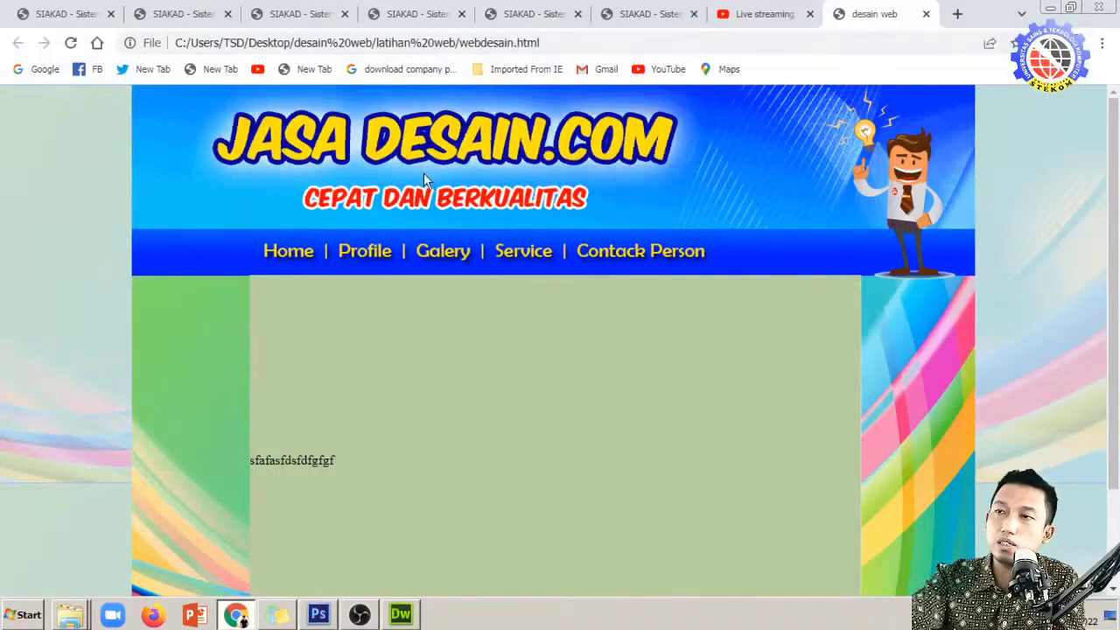
{"action": "left_click", "coordinate": [319, 615]}
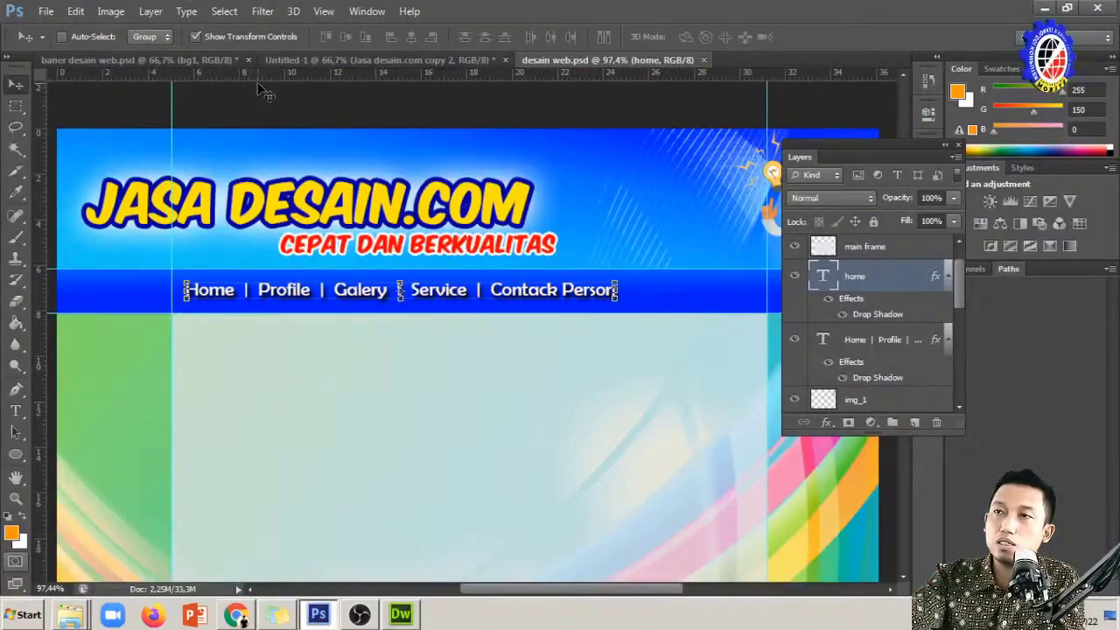
{"action": "left_click", "coordinate": [316, 59]}
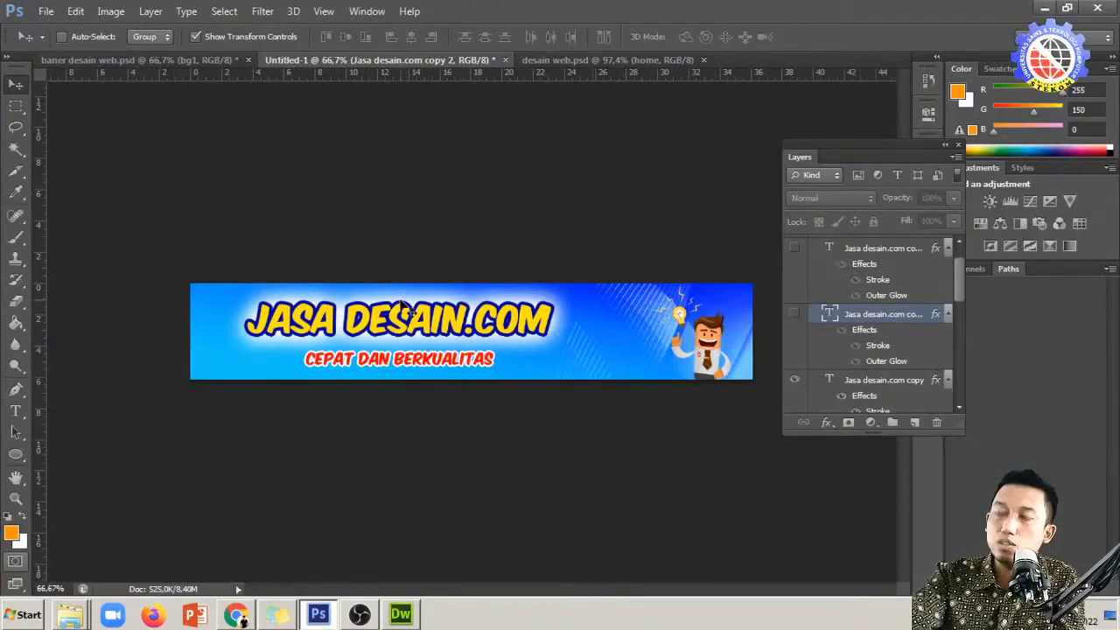
{"action": "scroll", "coordinate": [418, 300], "scroll_direction": "up", "scroll_amount": 5}
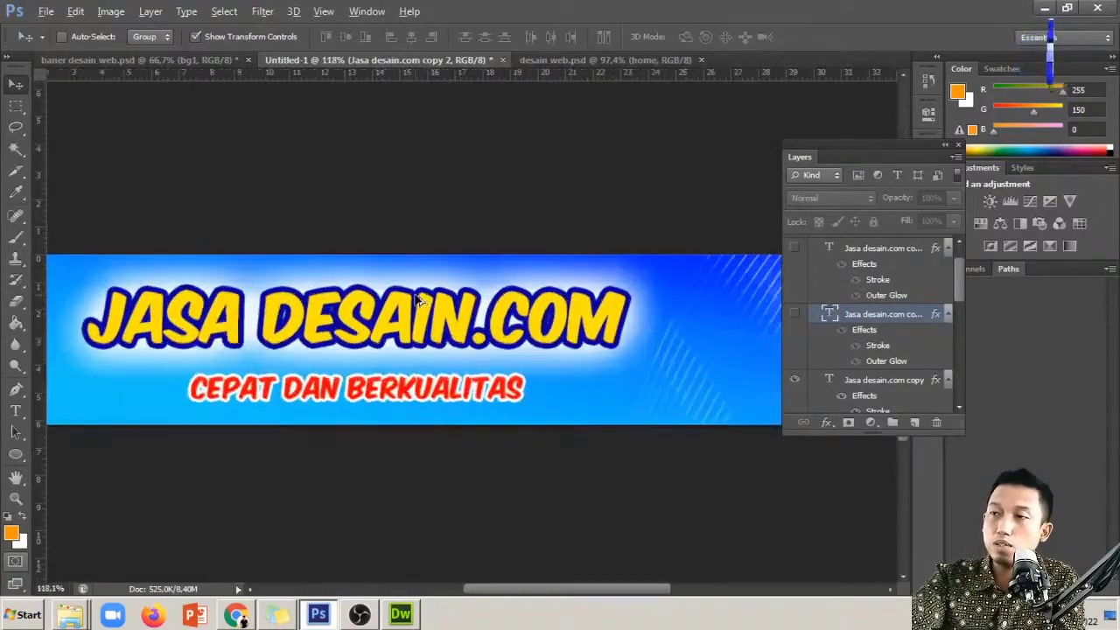
{"action": "scroll", "coordinate": [418, 302], "scroll_direction": "up", "scroll_amount": 1}
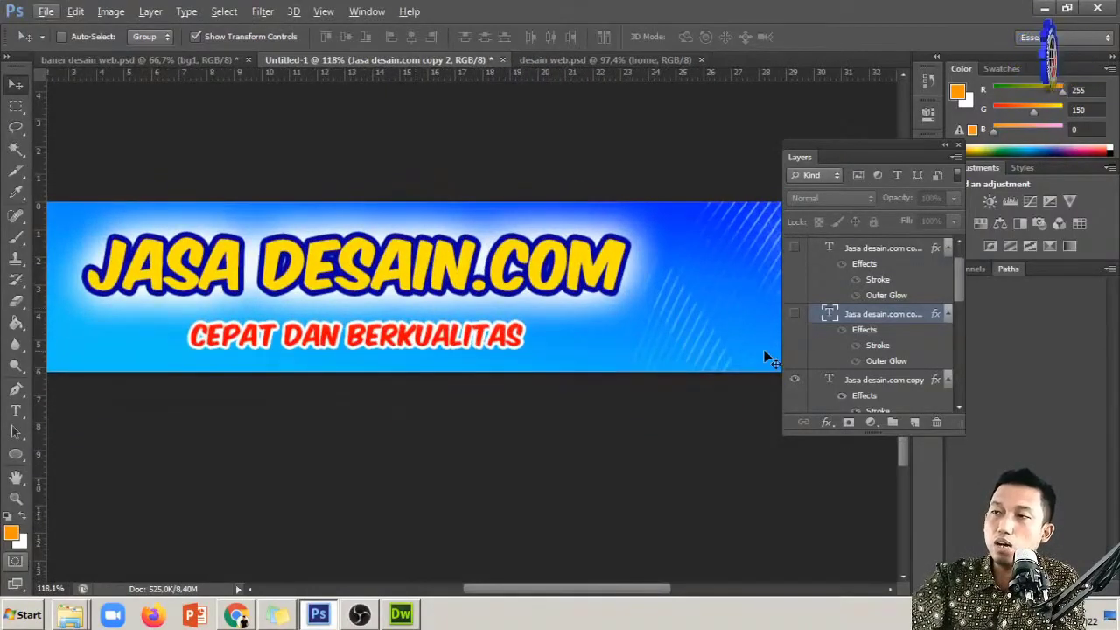
{"action": "scroll", "coordinate": [862, 313], "scroll_direction": "up", "scroll_amount": 2}
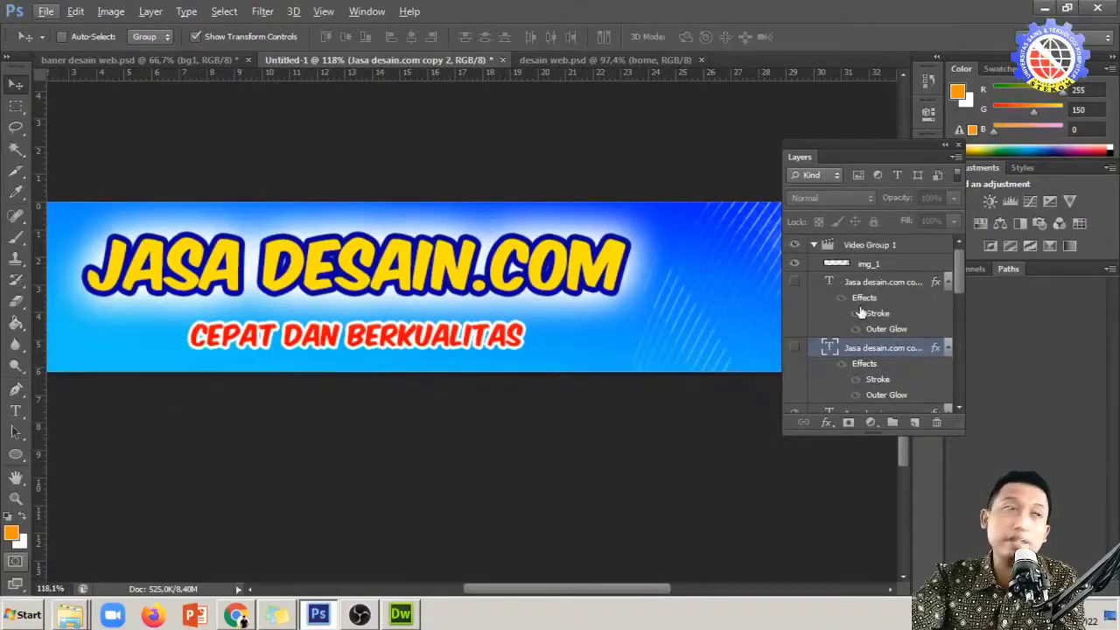
{"action": "scroll", "coordinate": [862, 313], "scroll_direction": "down", "scroll_amount": 5}
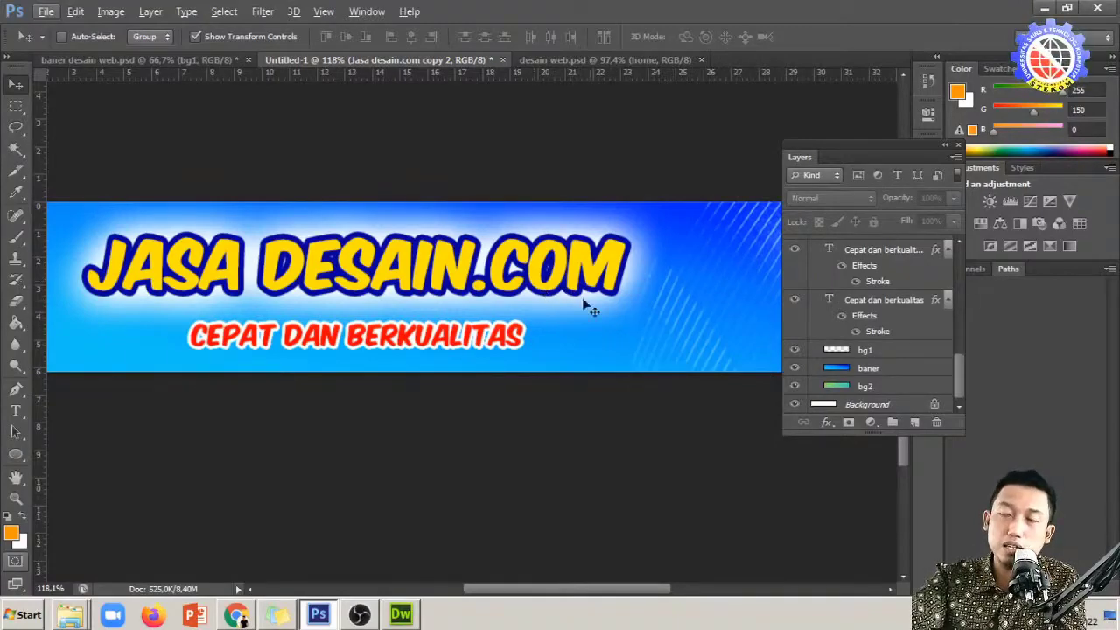
{"action": "left_click", "coordinate": [579, 56]}
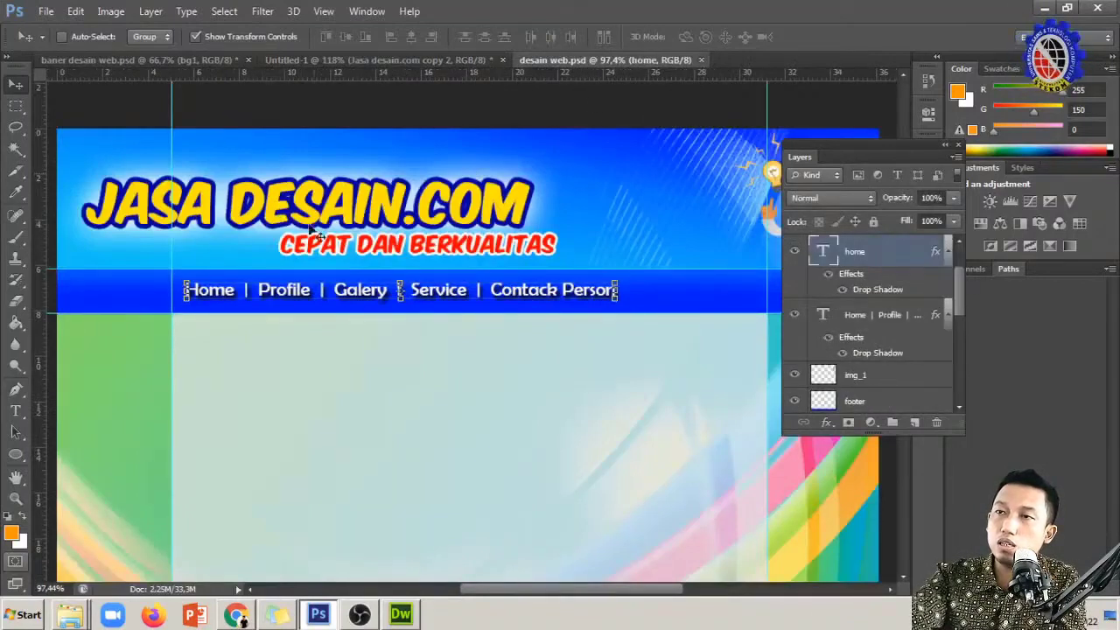
Move the Layers panel off the header, marquee-select the full-width header banner down to the 6 cm guide, and crop the image to it
{"action": "left_click_drag", "start_coordinate": [828, 144], "coordinate": [896, 195]}
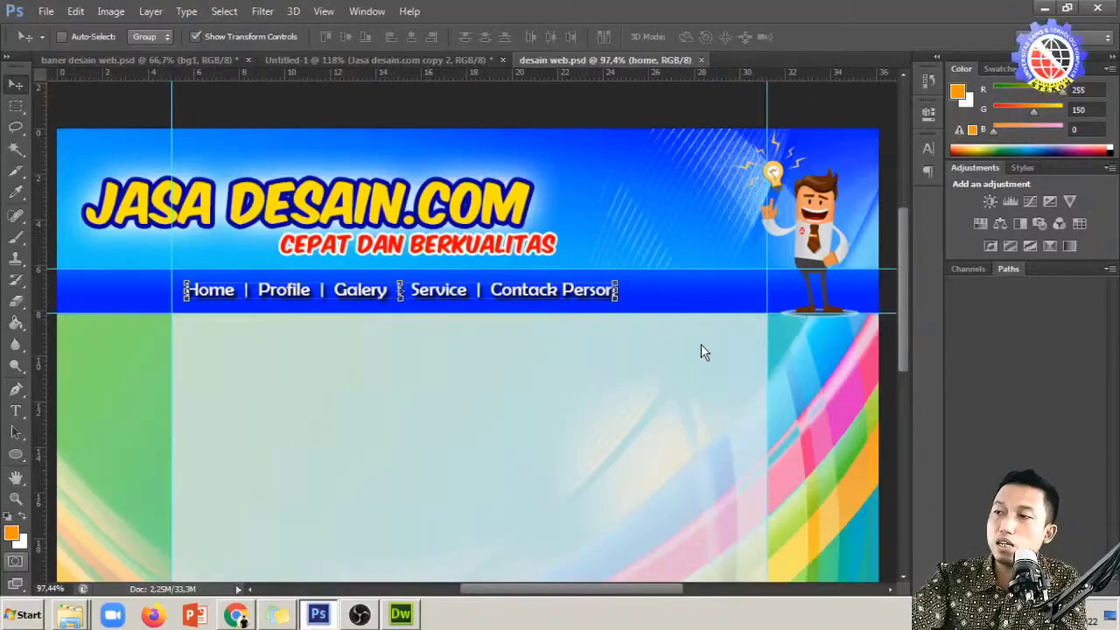
{"action": "key", "text": "F7"}
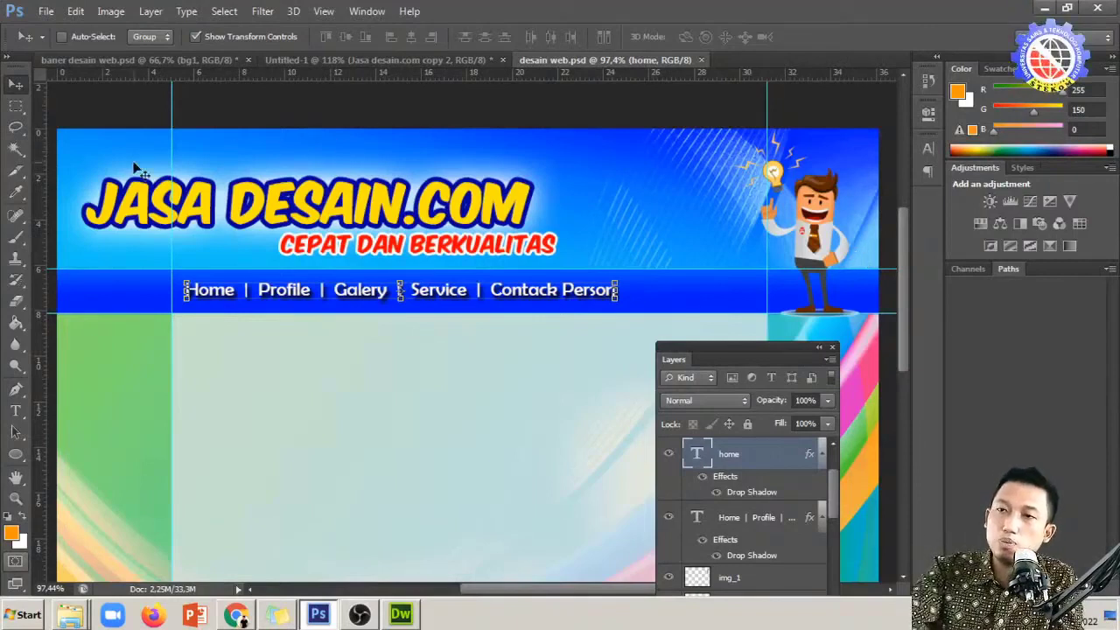
{"action": "left_click", "coordinate": [16, 105]}
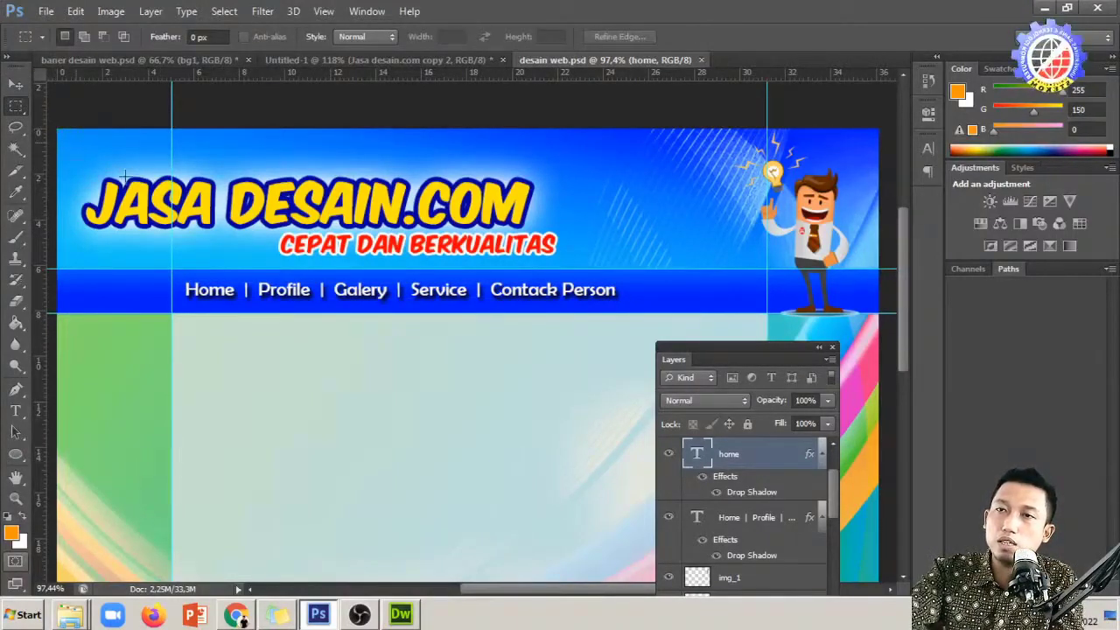
{"action": "left_click_drag", "start_coordinate": [692, 245], "coordinate": [888, 269]}
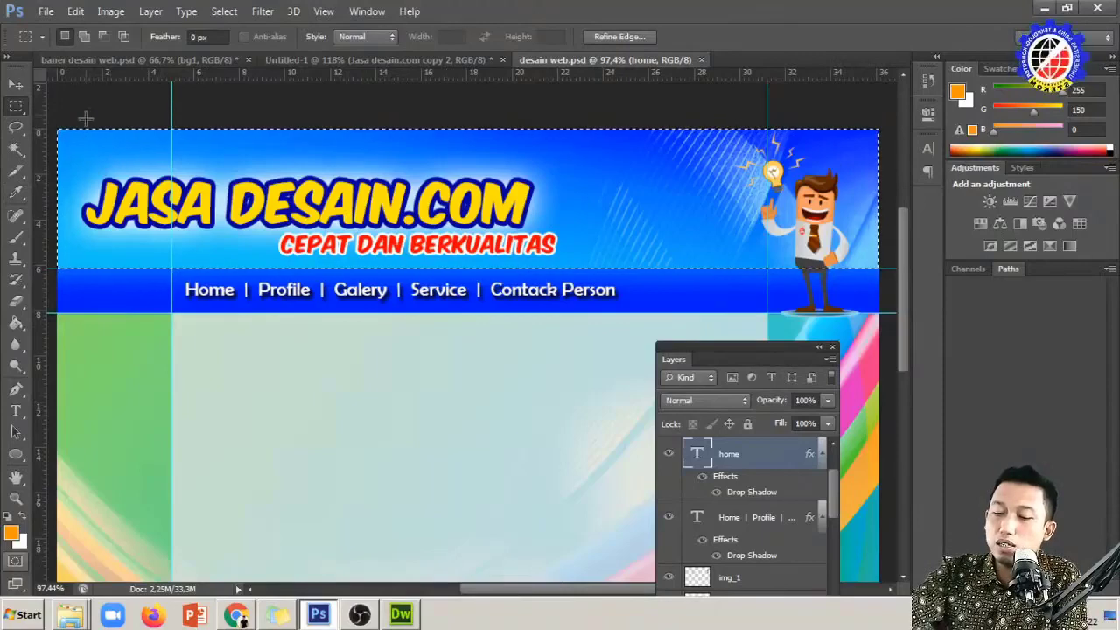
{"action": "left_click", "coordinate": [121, 13]}
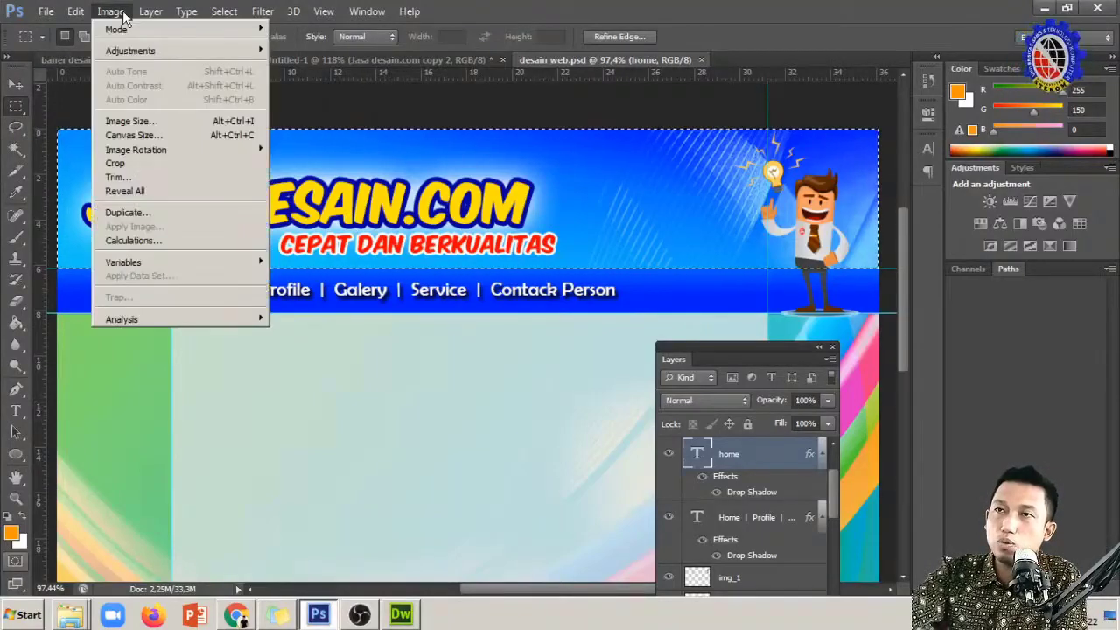
{"action": "left_click", "coordinate": [146, 163]}
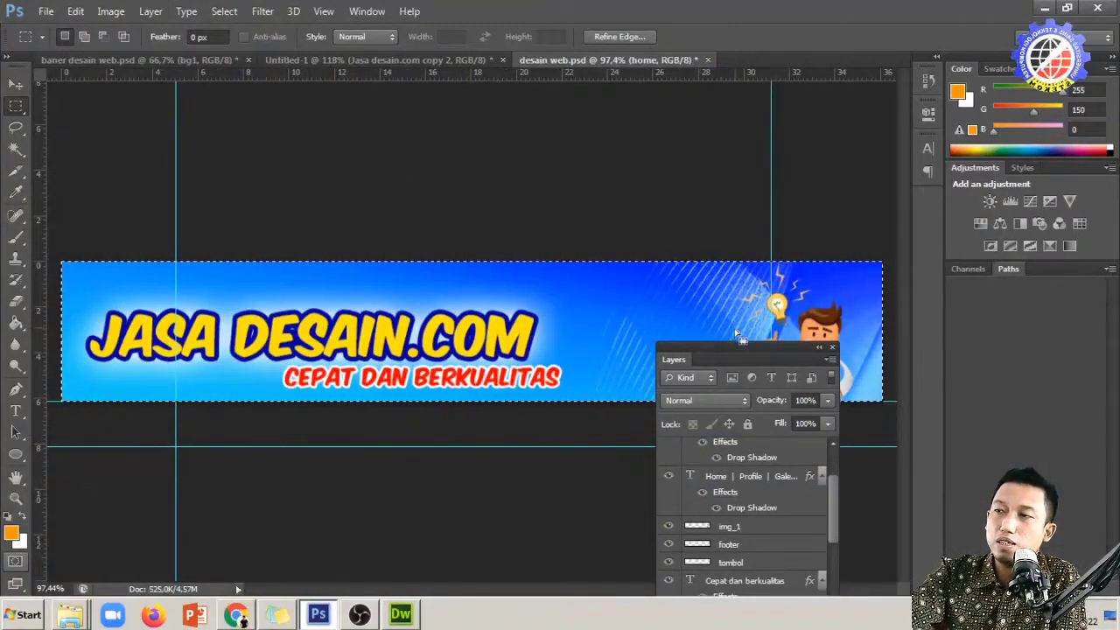
Move the Layers panel off the cartoon man in the cropped banner and clear the selection
{"action": "left_click_drag", "start_coordinate": [726, 346], "coordinate": [863, 193]}
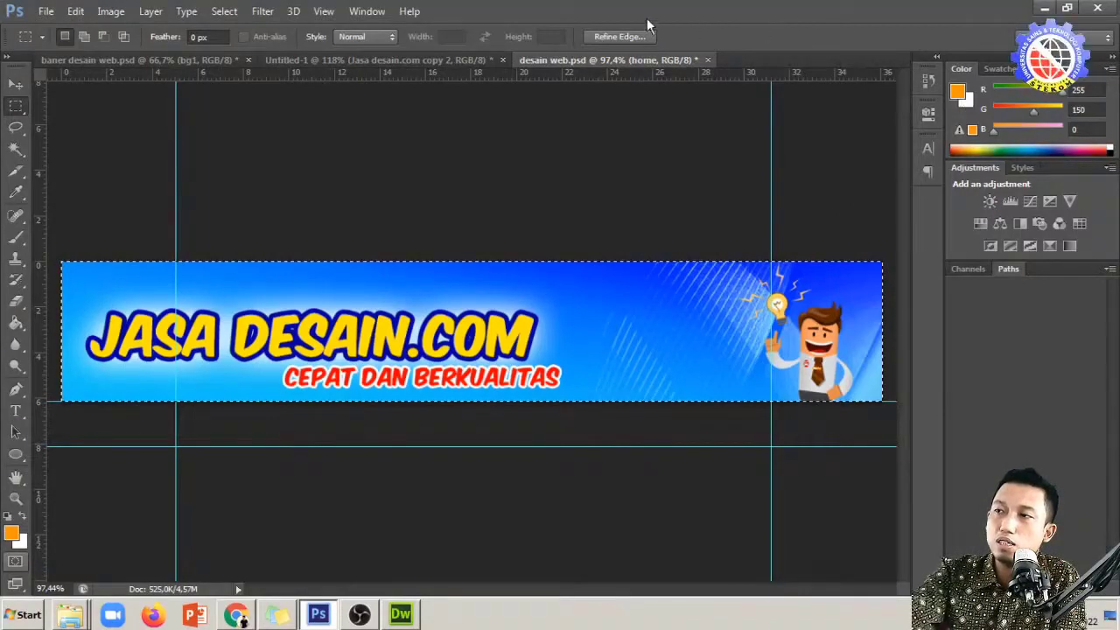
{"action": "left_click_drag", "start_coordinate": [646, 15], "coordinate": [645, 18]}
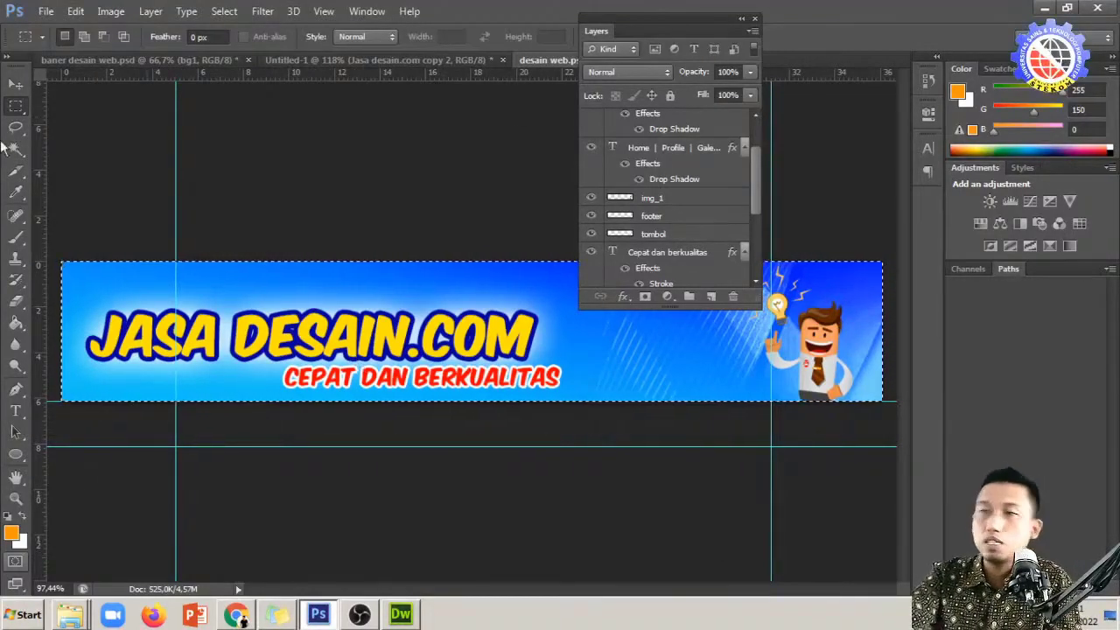
{"action": "left_click", "coordinate": [16, 83]}
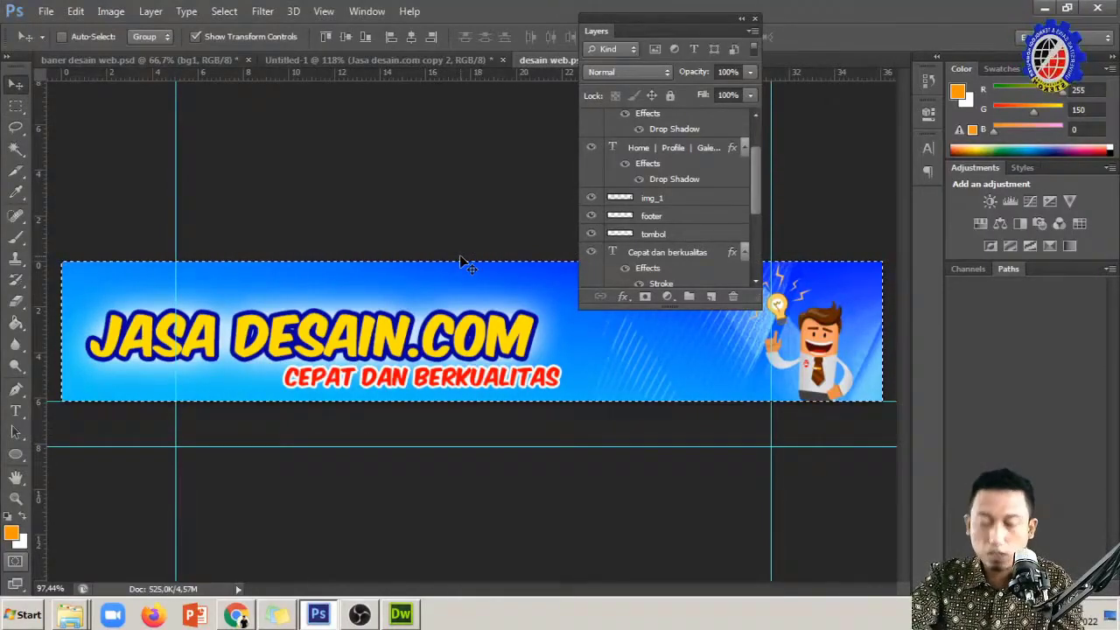
{"action": "key", "text": "ctrl+d"}
Delete the "Home | Profile | Galery | Service | Contack Person" menu text layer
{"action": "scroll", "coordinate": [723, 231], "scroll_direction": "up", "scroll_amount": 3}
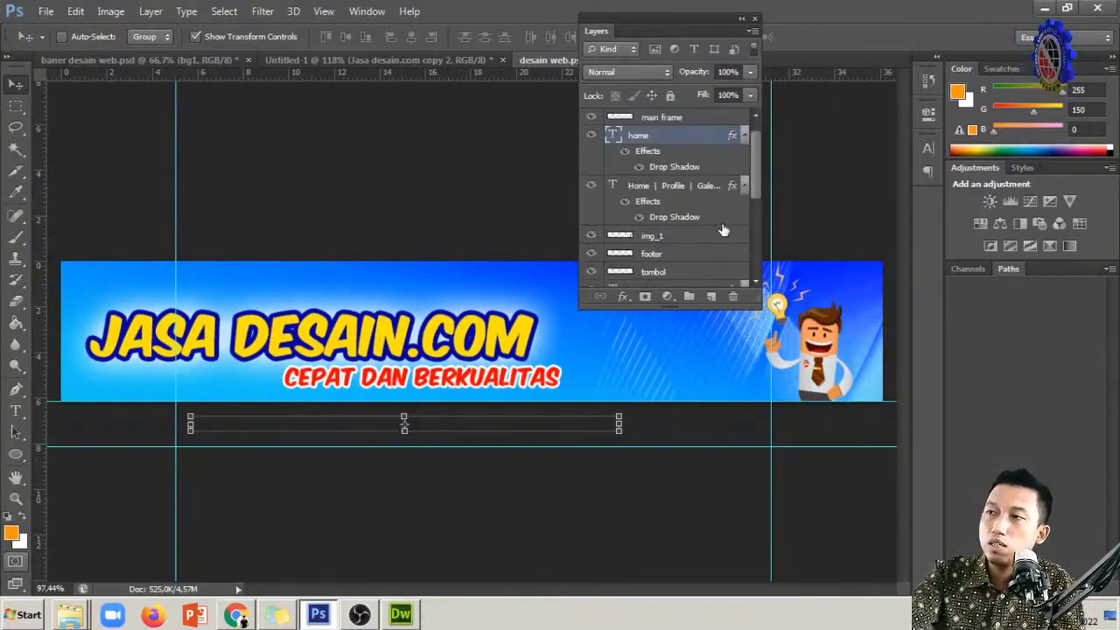
{"action": "left_click", "coordinate": [675, 214]}
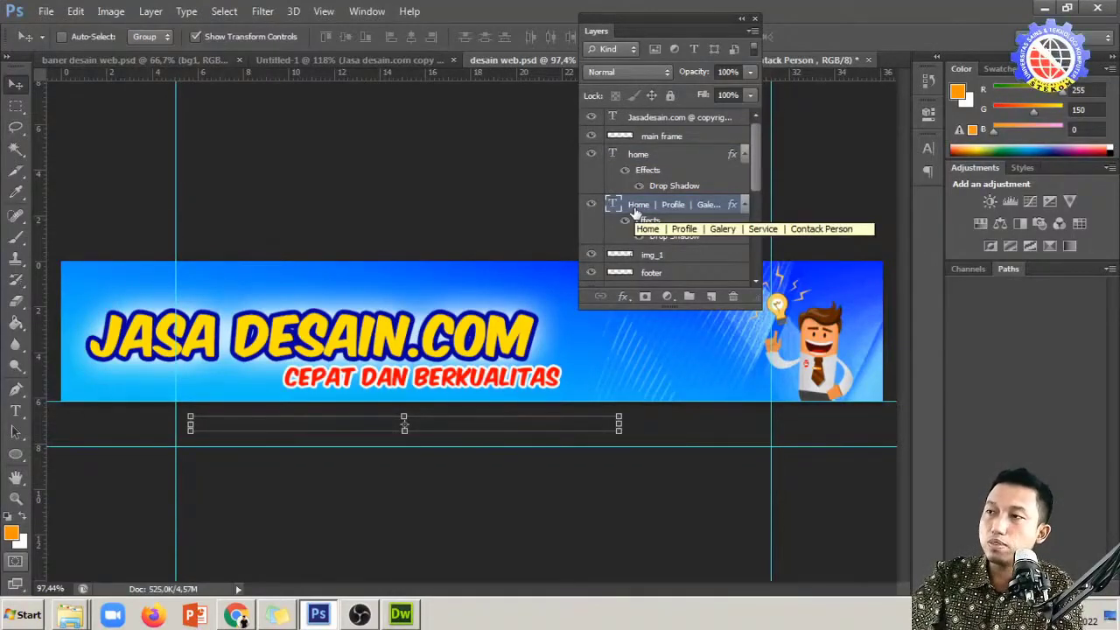
{"action": "key", "text": "Delete"}
Delete the "home" and "Jasadesain.com @ copyrig..." text layers
{"action": "scroll", "coordinate": [666, 260], "scroll_direction": "down", "scroll_amount": 2}
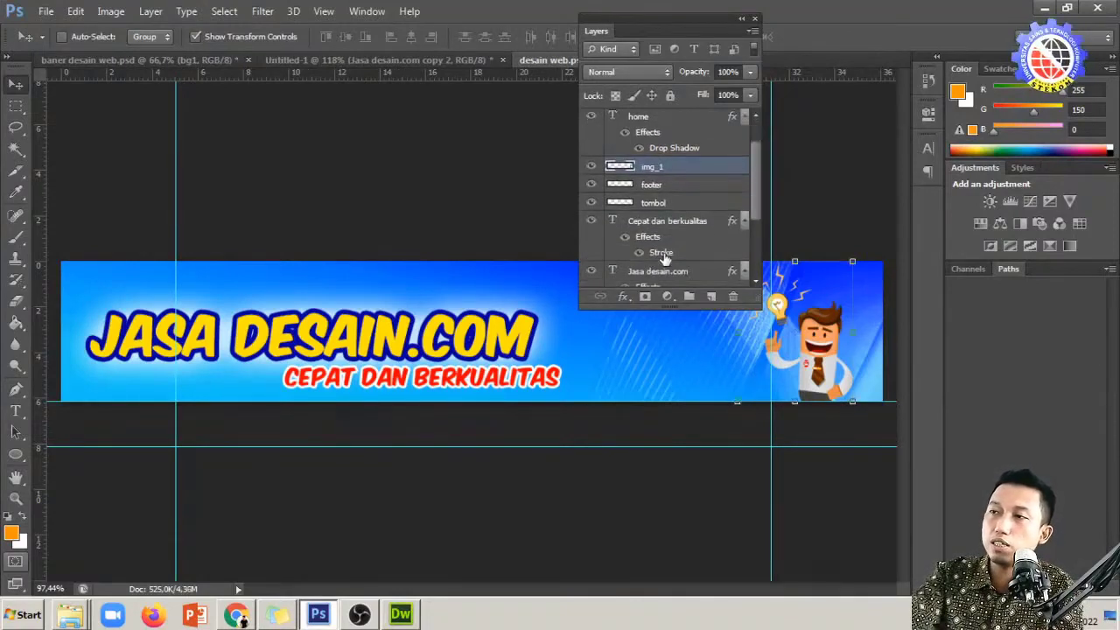
{"action": "left_click", "coordinate": [665, 223]}
{"action": "scroll", "coordinate": [665, 223], "scroll_direction": "down", "scroll_amount": 6}
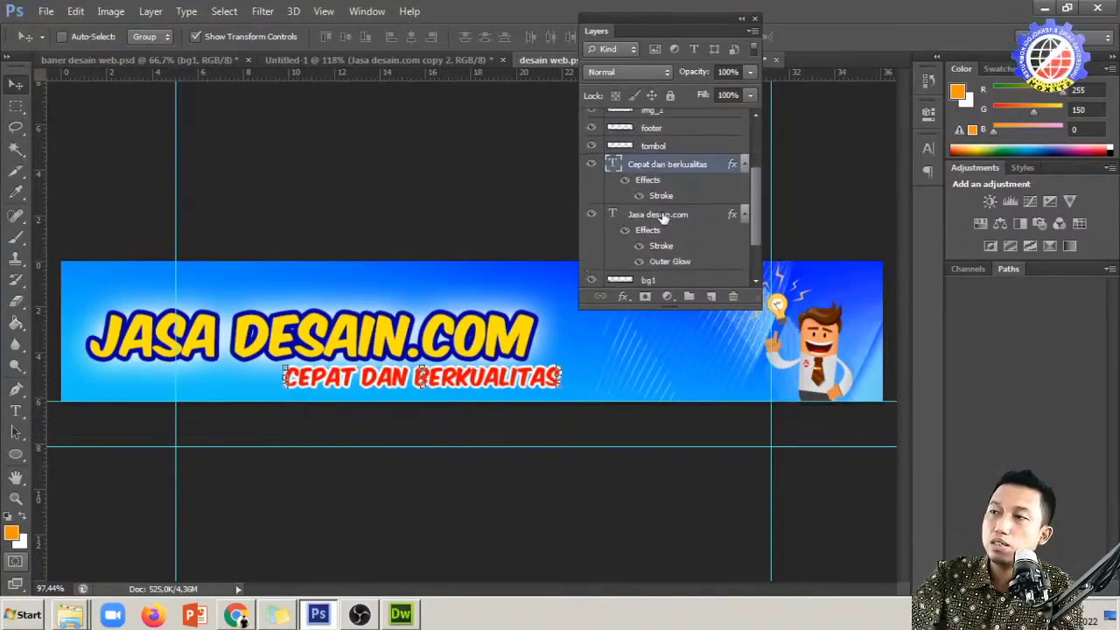
{"action": "scroll", "coordinate": [663, 262], "scroll_direction": "up", "scroll_amount": 8}
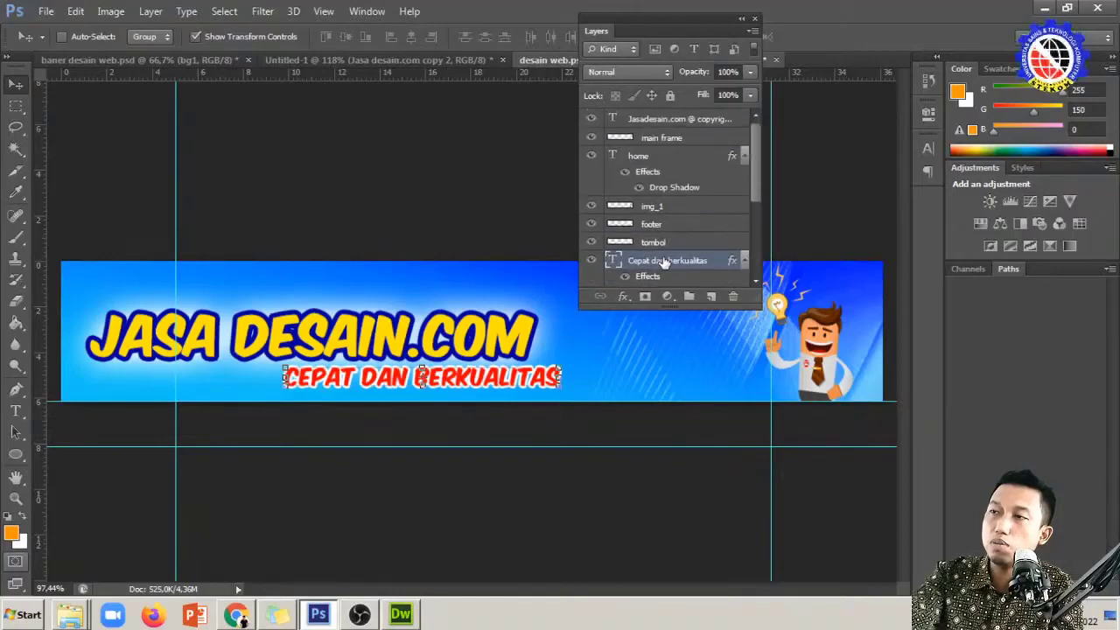
{"action": "left_click", "coordinate": [665, 156]}
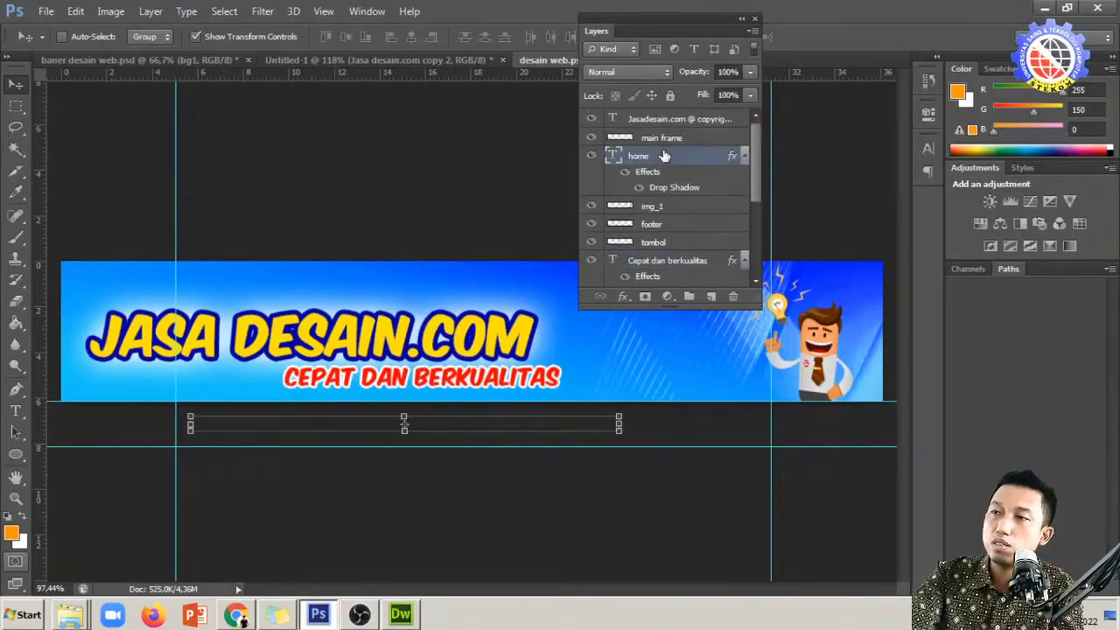
{"action": "key", "text": "Delete"}
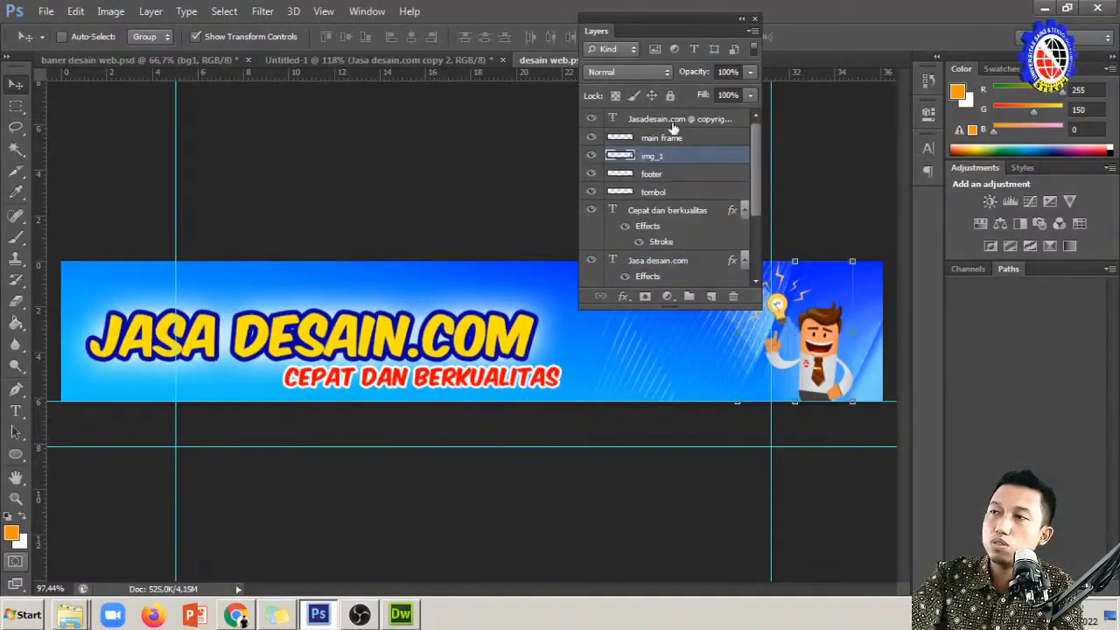
{"action": "left_click", "coordinate": [673, 124]}
{"action": "scroll", "coordinate": [665, 175], "scroll_direction": "down", "scroll_amount": 5}
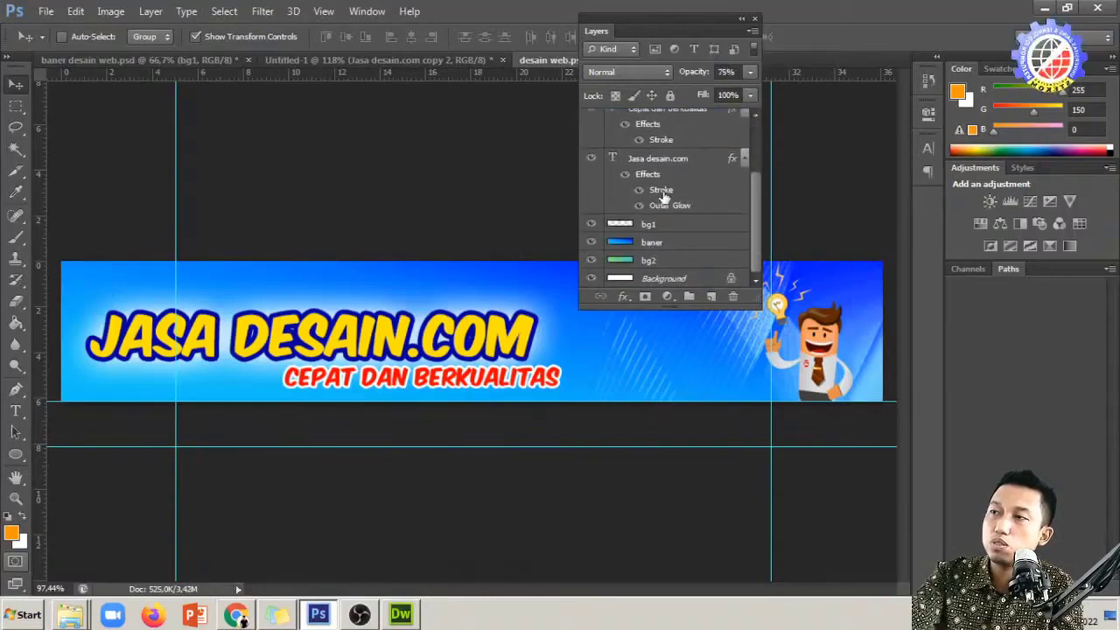
Move the "Cepat dan berkualitas" and "Jasa desain.com" text layers together above the main frame layer, then select only "Jasa desain.com"
{"action": "scroll", "coordinate": [663, 198], "scroll_direction": "up", "scroll_amount": 3}
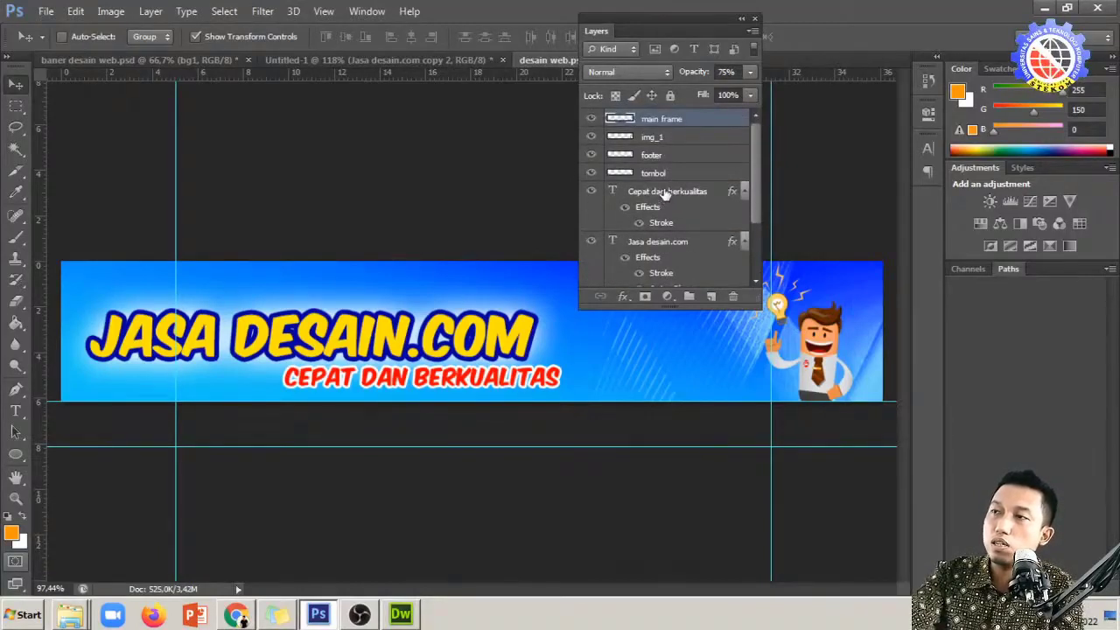
{"action": "left_click", "coordinate": [666, 192]}
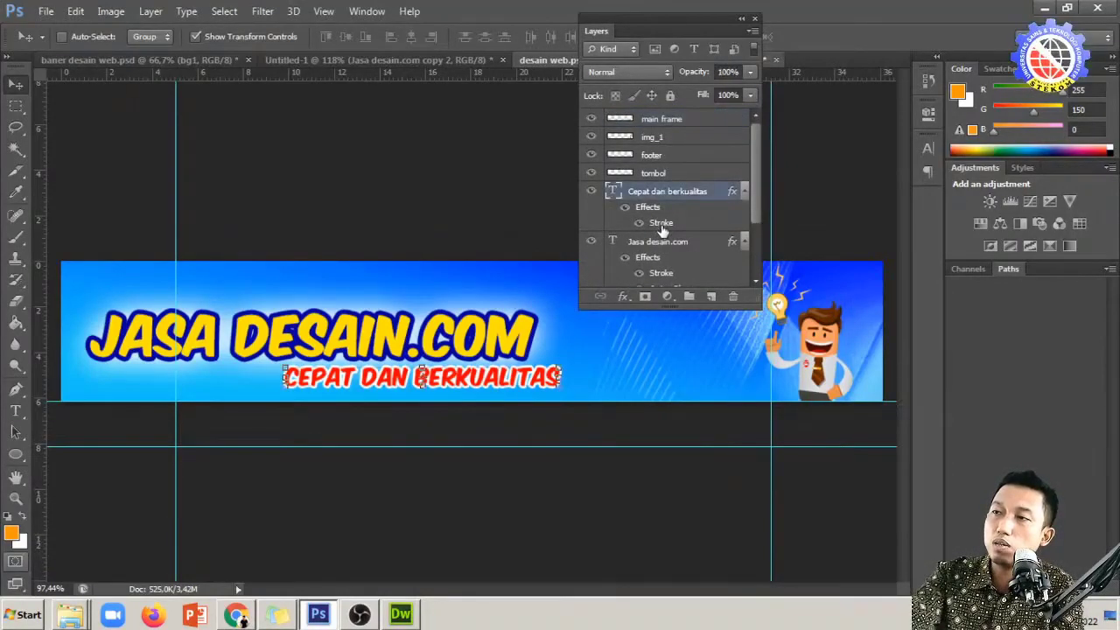
{"action": "scroll", "coordinate": [663, 229], "scroll_direction": "down", "scroll_amount": 2}
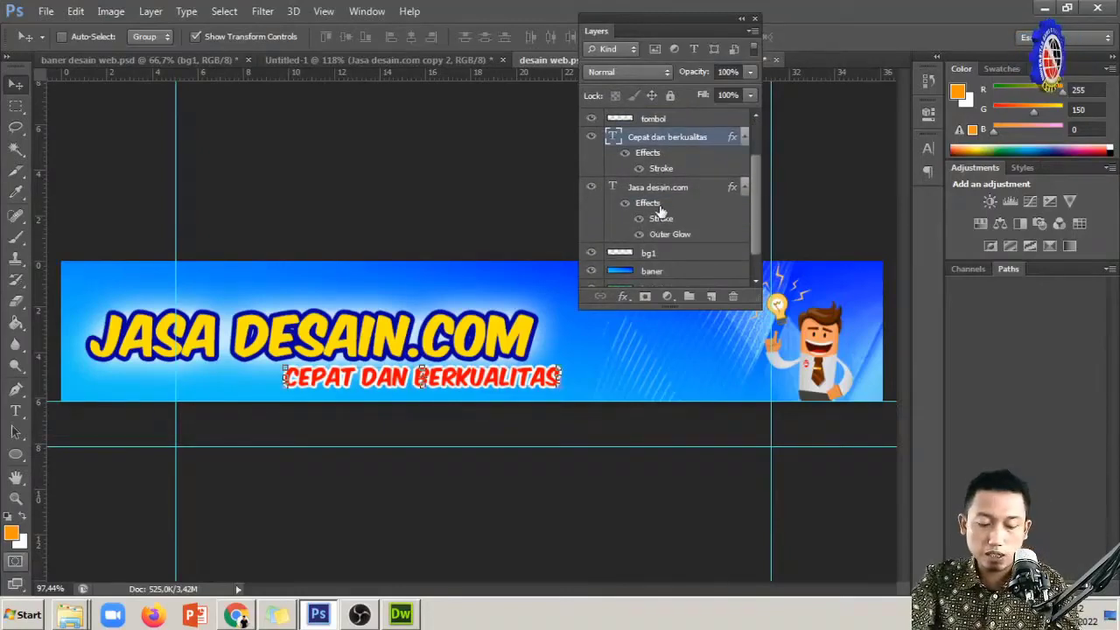
{"action": "left_click", "coordinate": [661, 188], "text": "ctrl"}
{"action": "scroll", "coordinate": [661, 188], "scroll_direction": "up", "scroll_amount": 2}
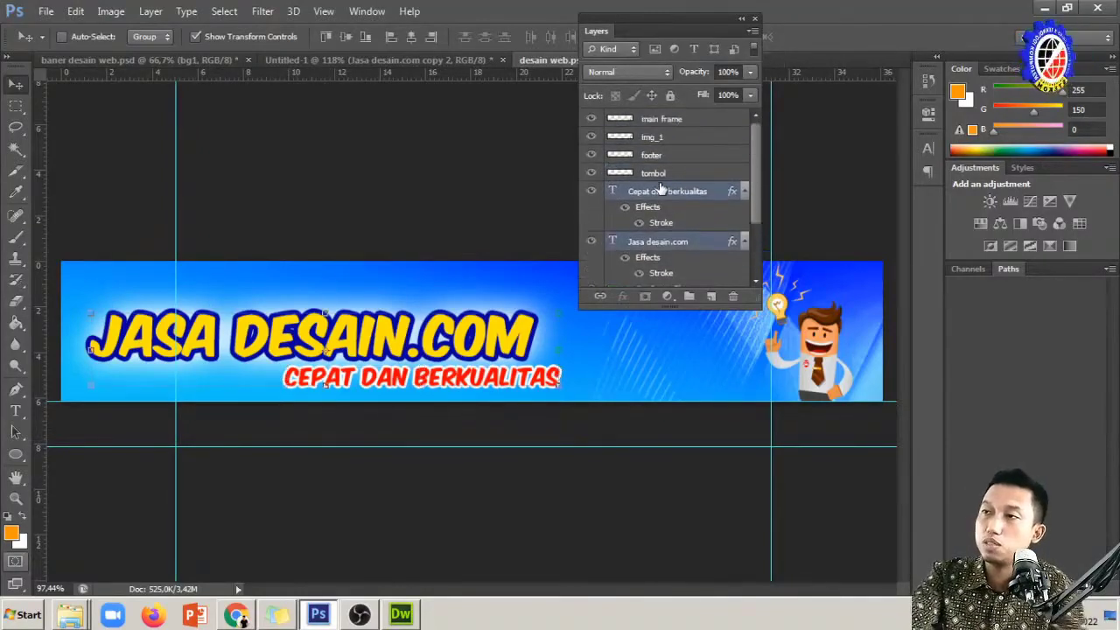
{"action": "left_click_drag", "start_coordinate": [689, 194], "coordinate": [694, 120]}
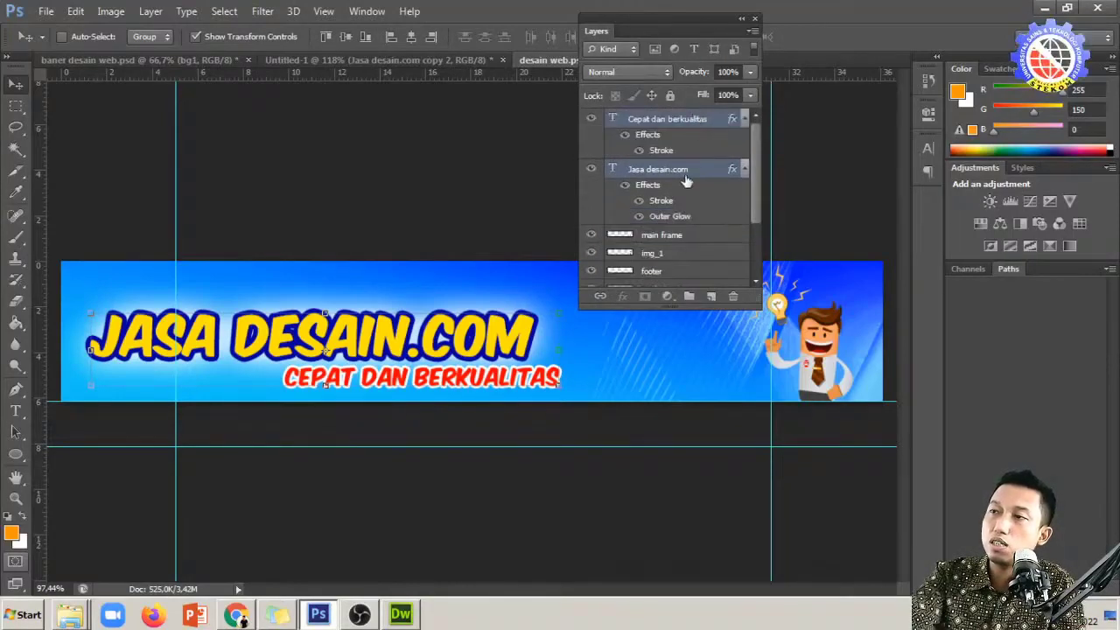
{"action": "left_click", "coordinate": [670, 169]}
{"action": "left_click", "coordinate": [652, 119]}
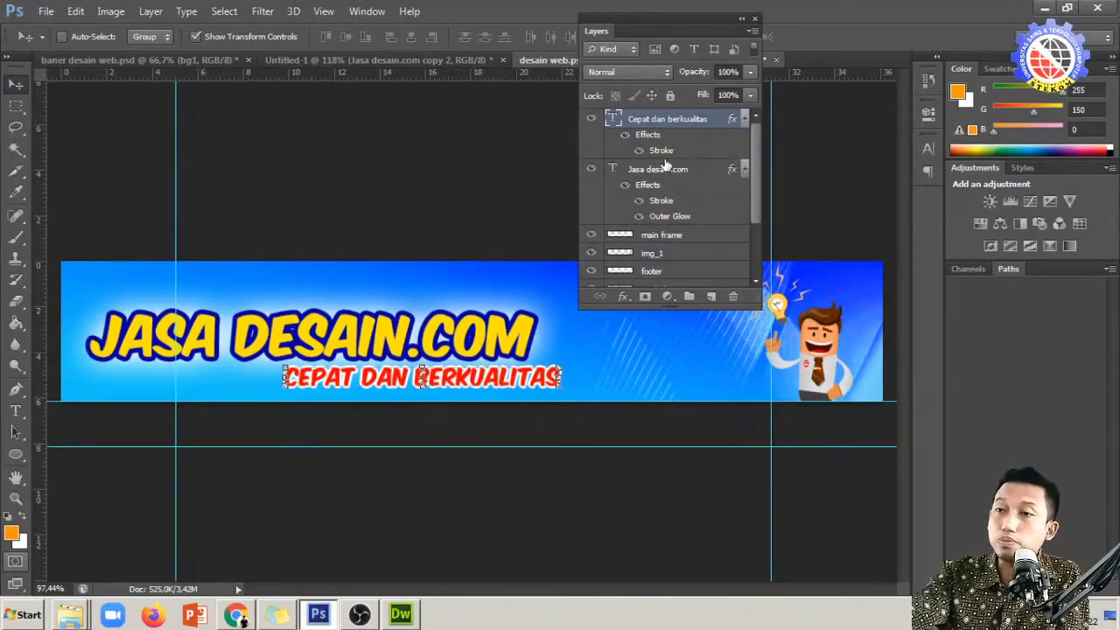
{"action": "left_click", "coordinate": [663, 170]}
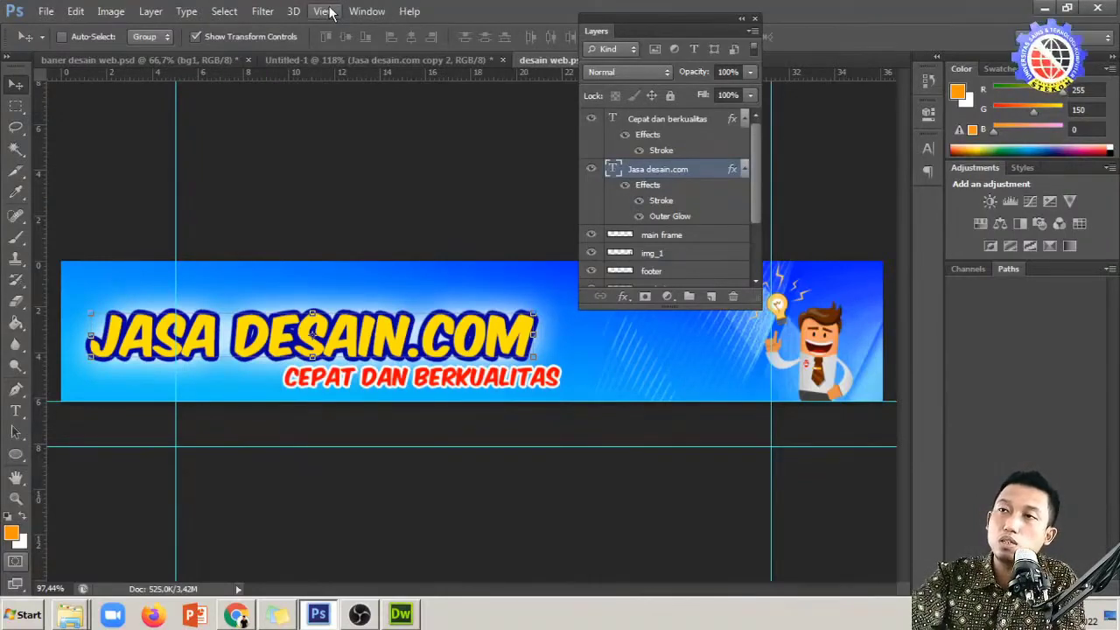
Show the Timeline, then close and reopen the Layers panel clear of the banner text
{"action": "left_click", "coordinate": [367, 12]}
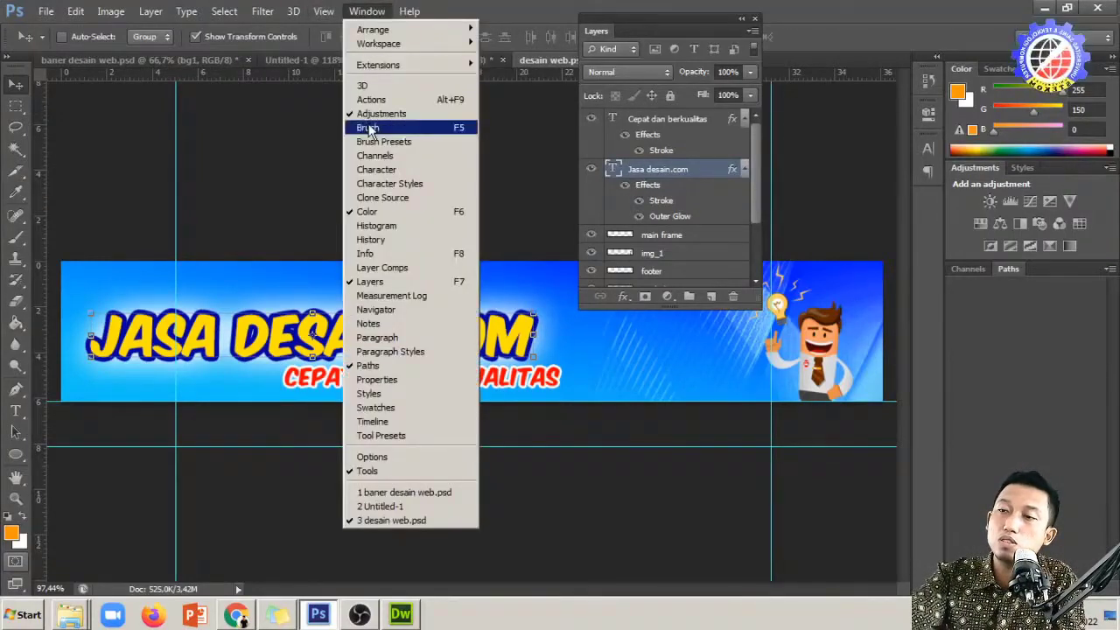
{"action": "left_click", "coordinate": [438, 422]}
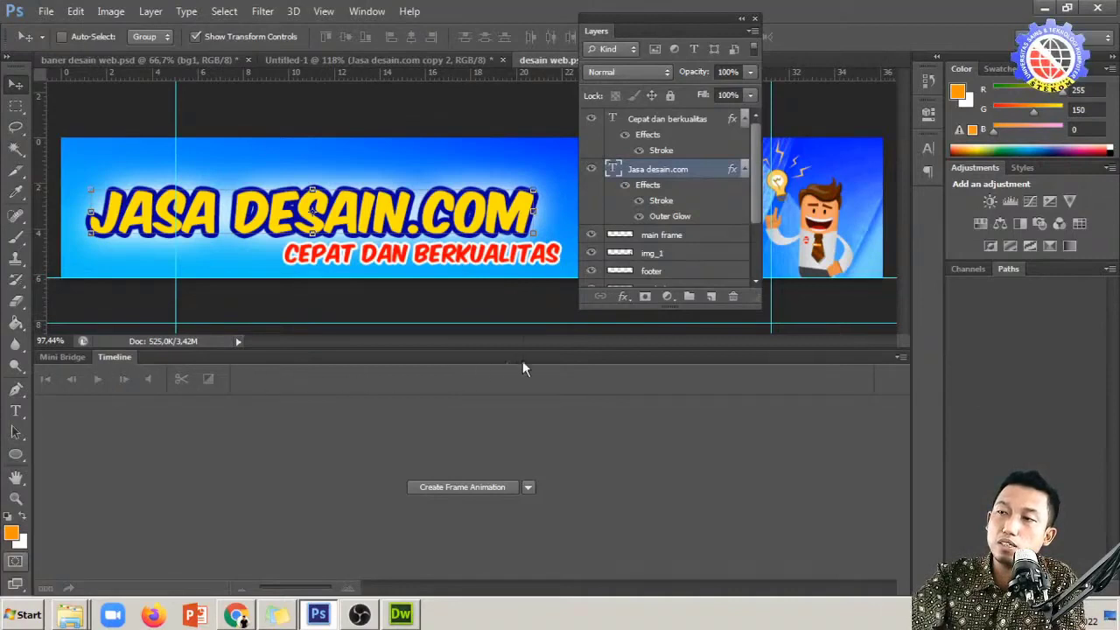
{"action": "left_click", "coordinate": [754, 18]}
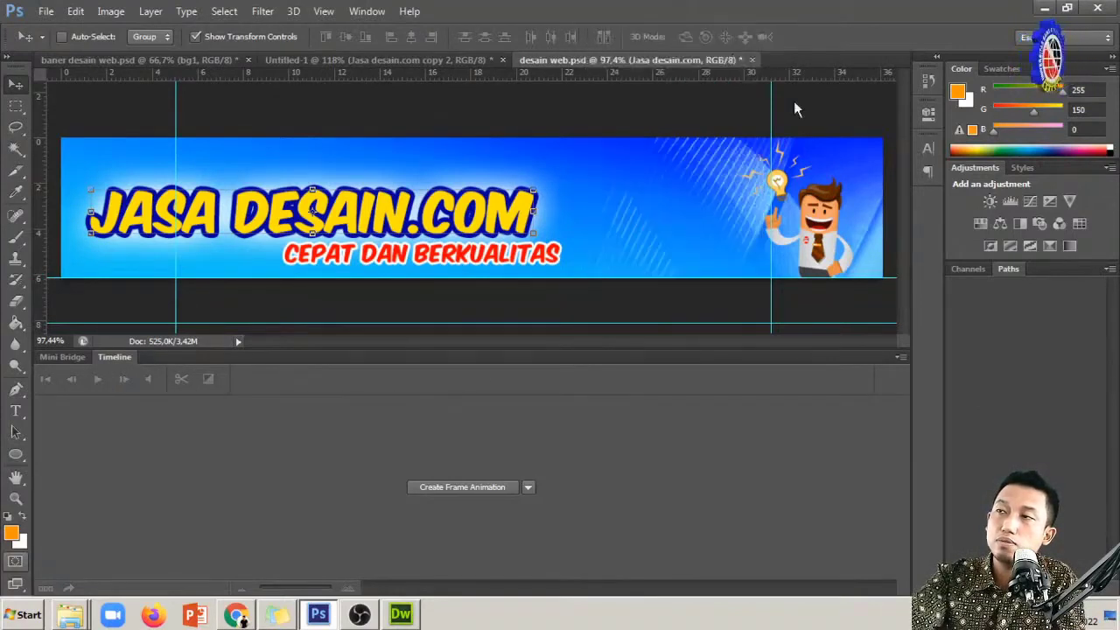
{"action": "key", "text": "F7"}
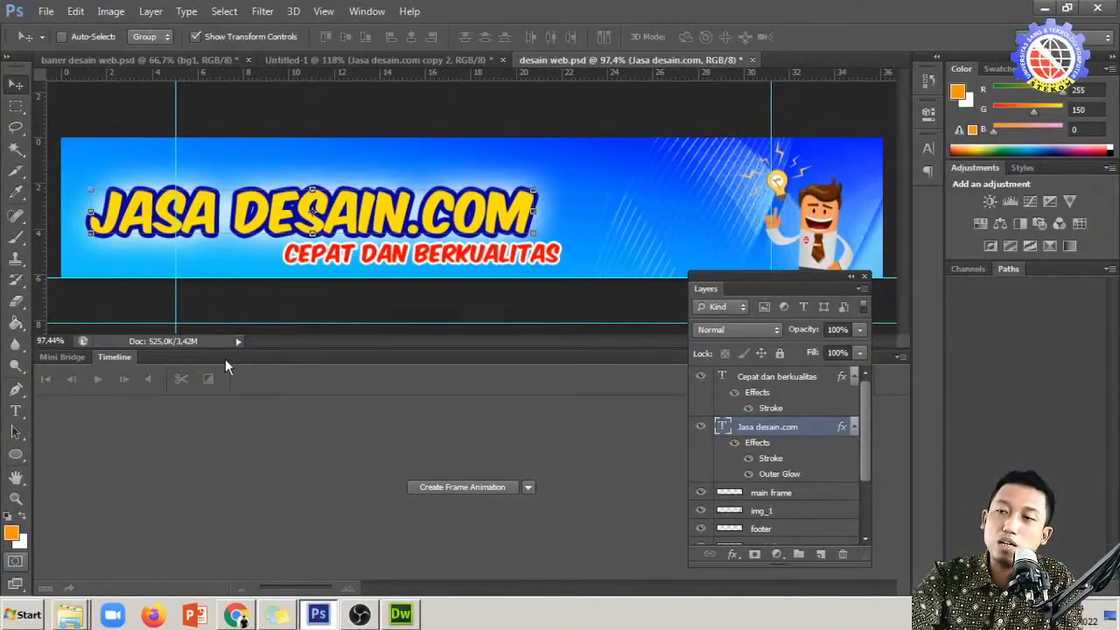
Create a frame animation in the Timeline and set the first frame's delay to 0.2 seconds
{"action": "left_click", "coordinate": [528, 487]}
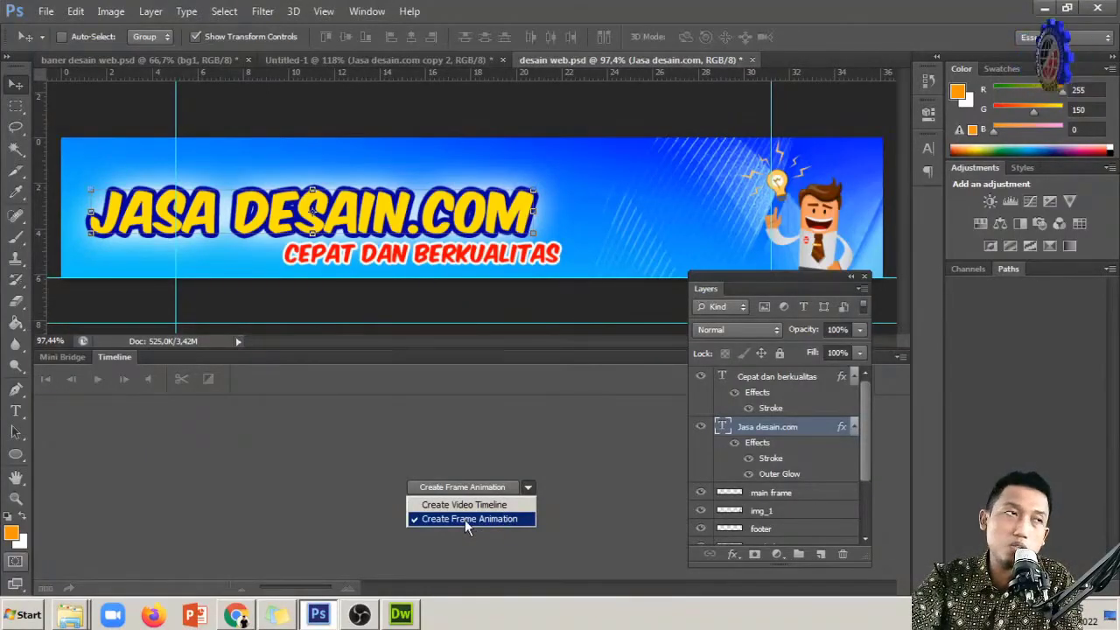
{"action": "left_click", "coordinate": [300, 487]}
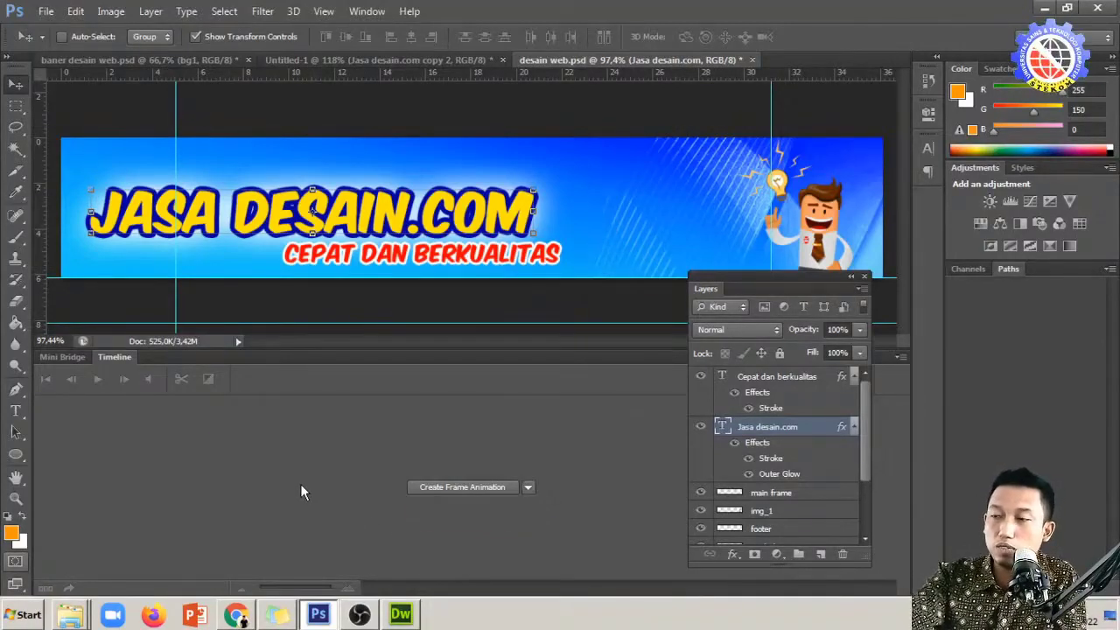
{"action": "left_click", "coordinate": [469, 486]}
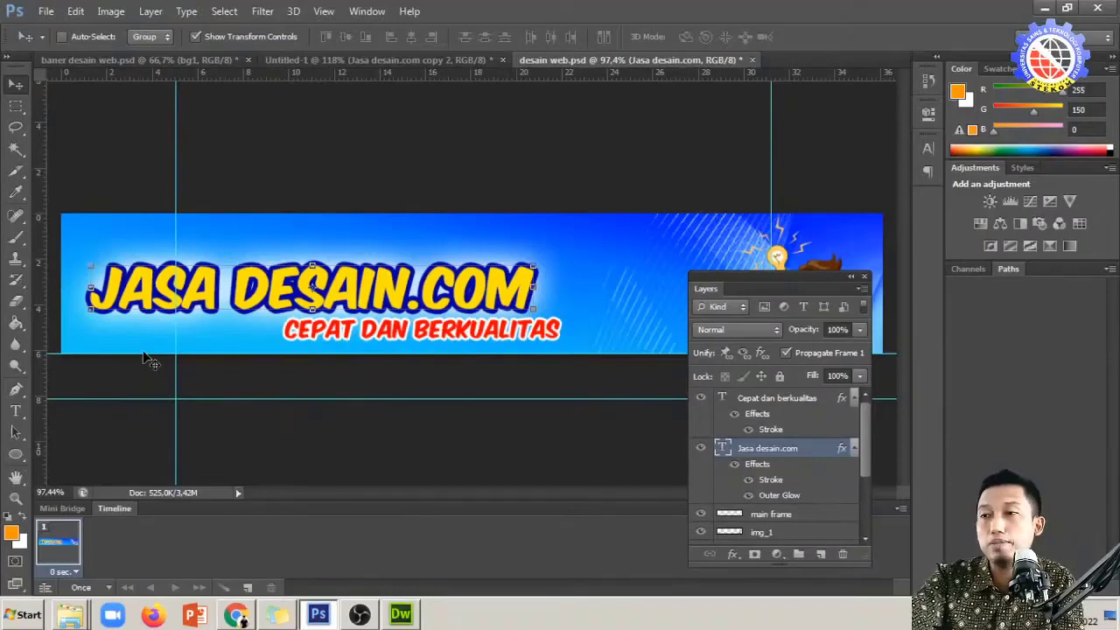
{"action": "left_click", "coordinate": [75, 571]}
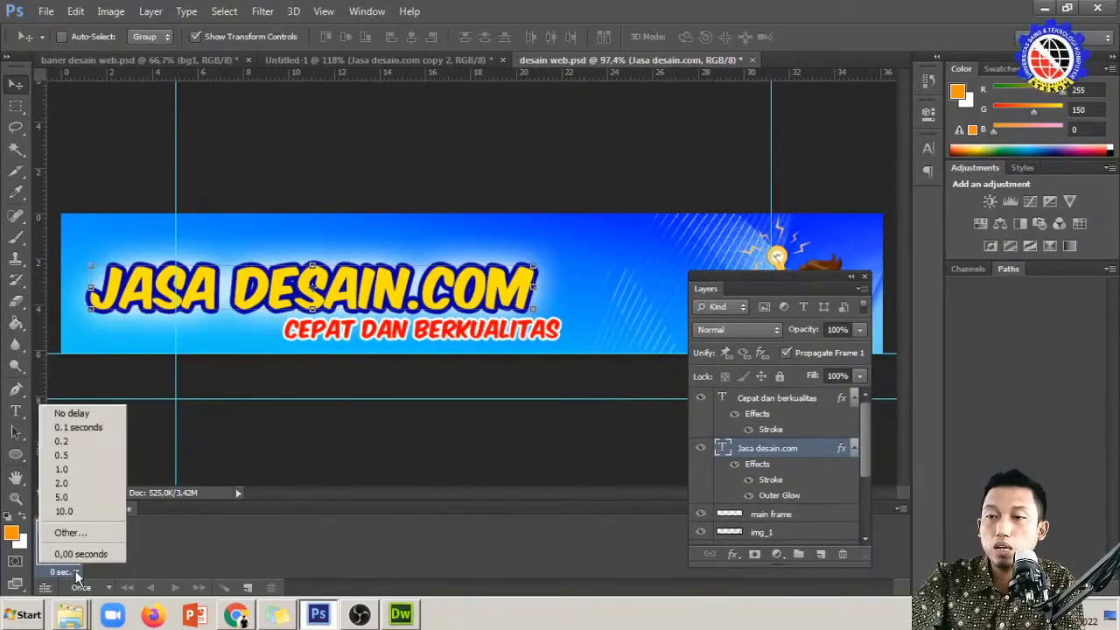
{"action": "left_click", "coordinate": [75, 445]}
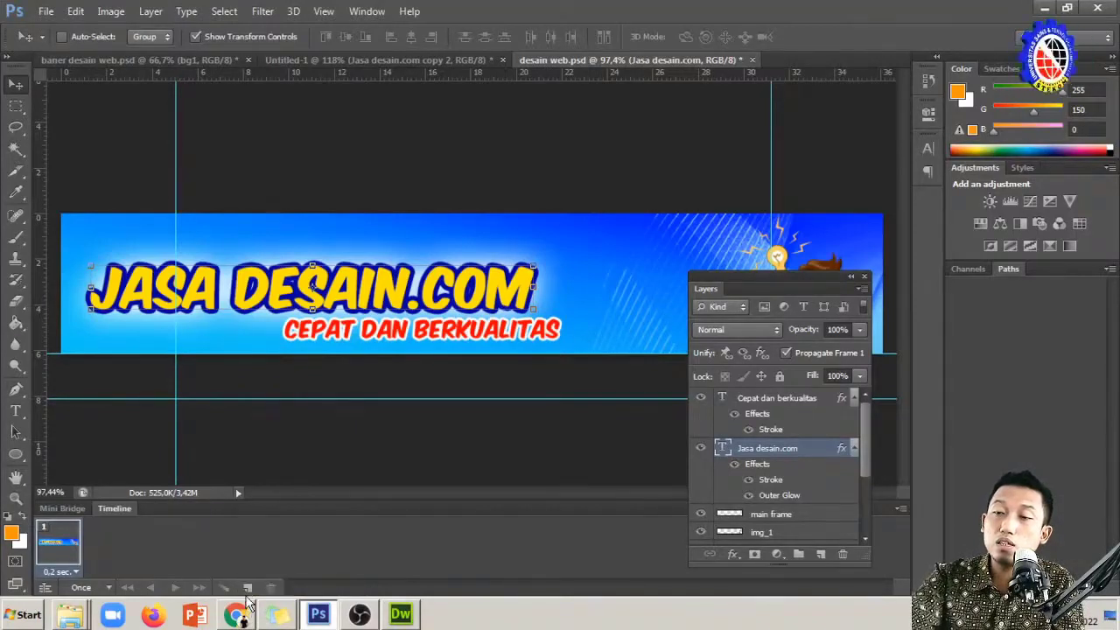
Duplicate the first animation frame, compare it with the copy, and leave frame 2 selected
{"action": "left_click", "coordinate": [248, 590]}
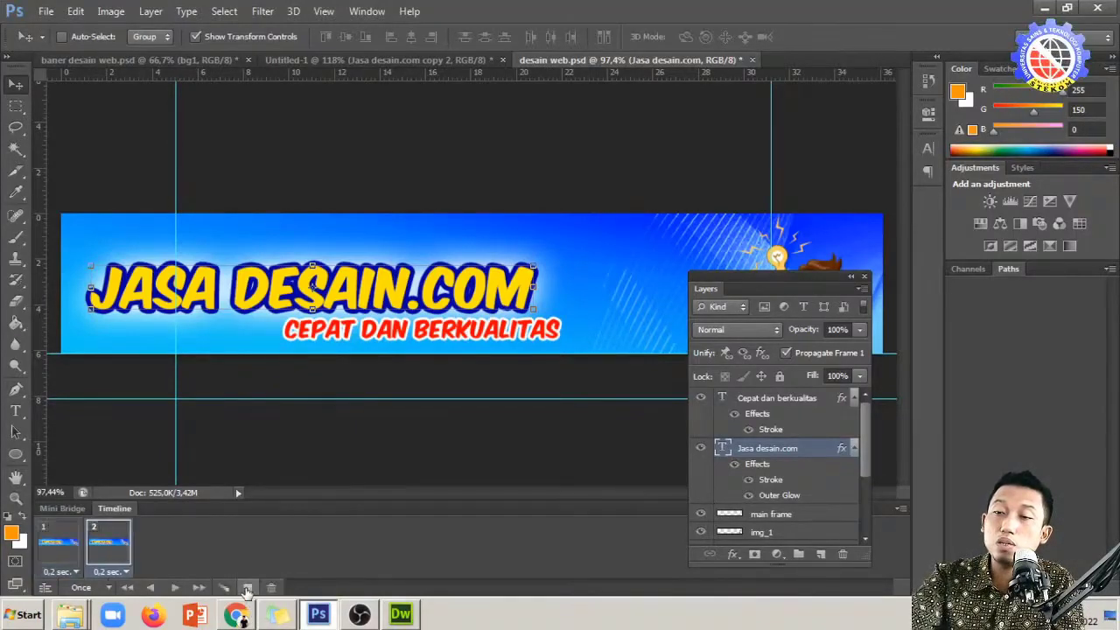
{"action": "left_click", "coordinate": [60, 534]}
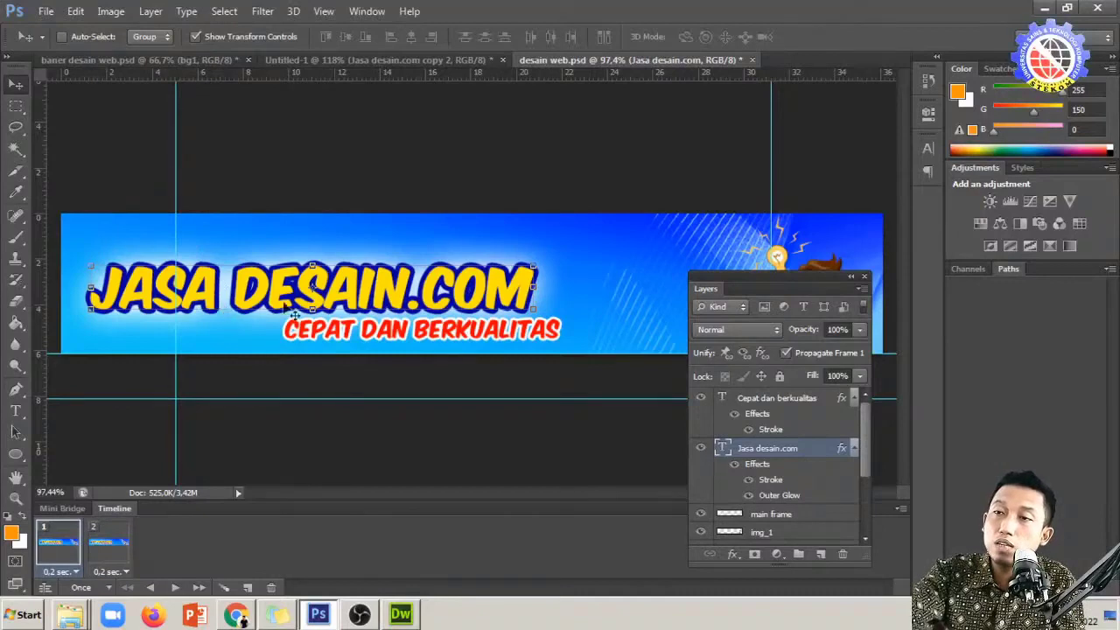
{"action": "left_click", "coordinate": [123, 555]}
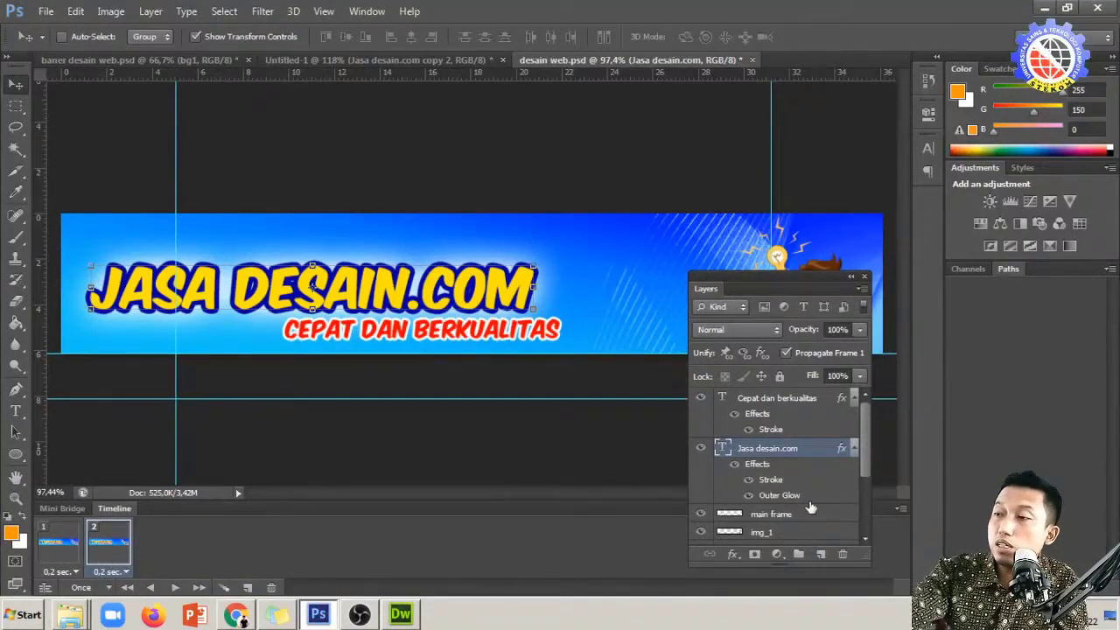
Duplicate the "Jasa desain.com" text layer within desain web.psd, naming the copy "Jasa desain.com 1"
{"action": "right_click", "coordinate": [793, 454]}
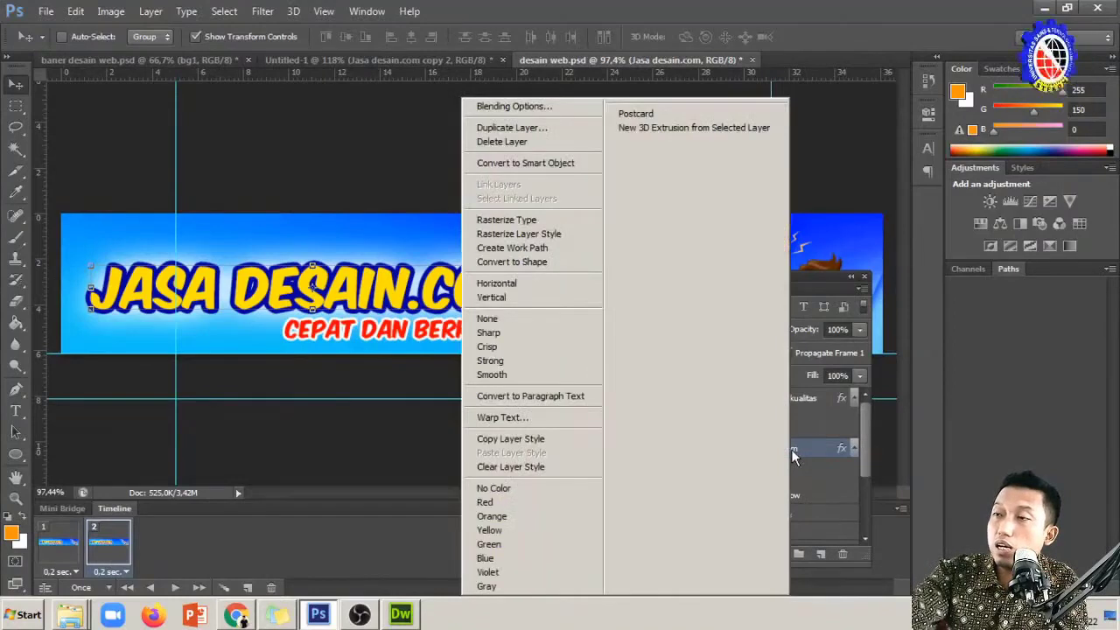
{"action": "left_click", "coordinate": [550, 129]}
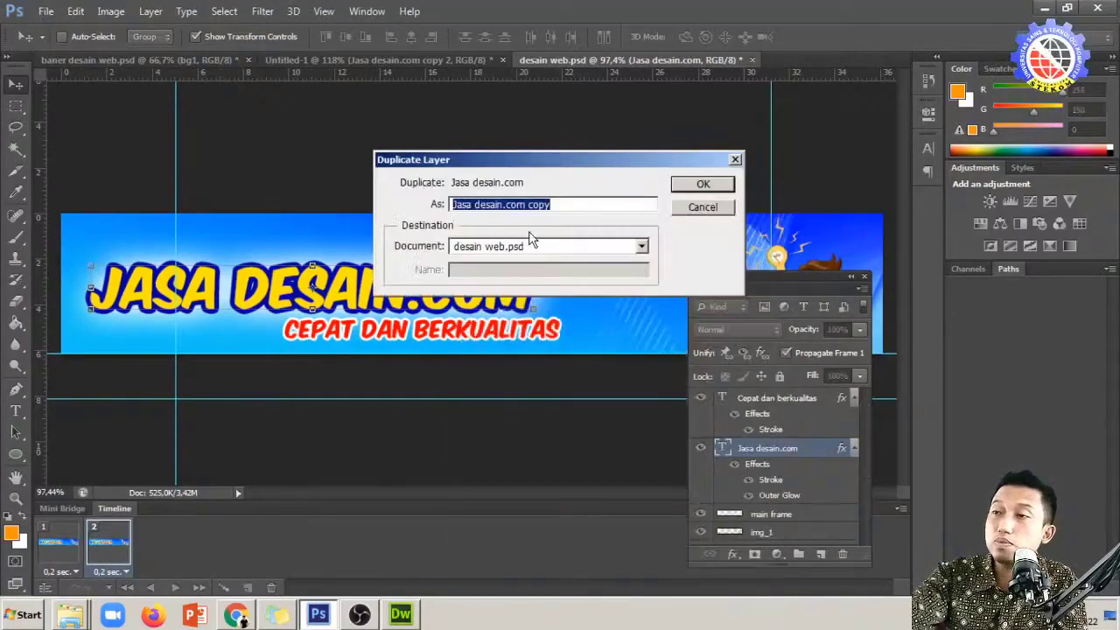
{"action": "double_click", "coordinate": [539, 204]}
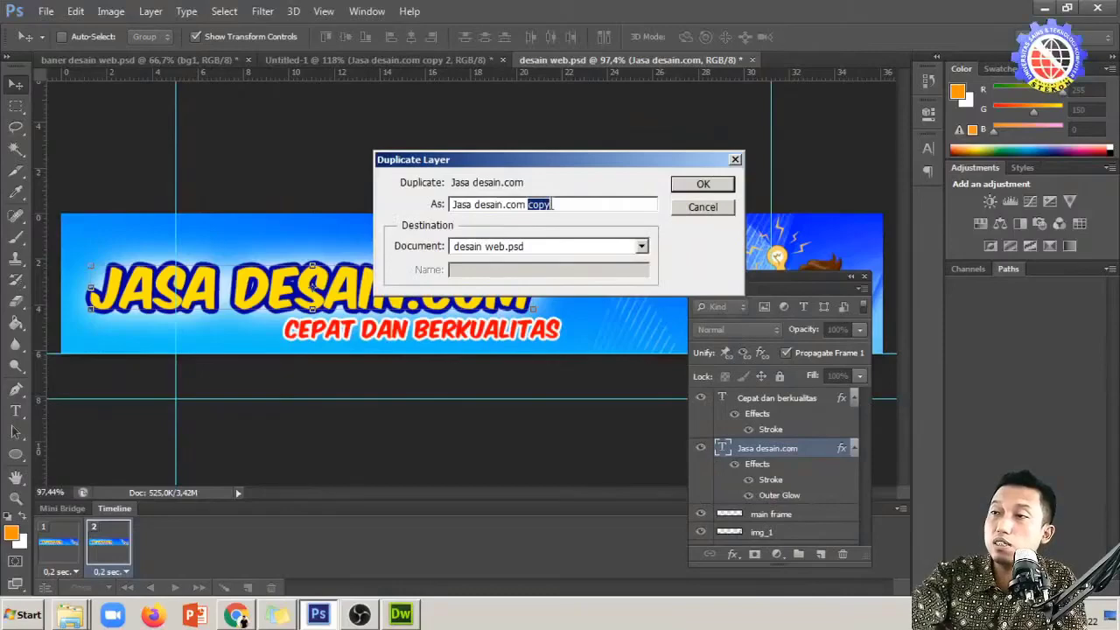
{"action": "type", "text": "1"}
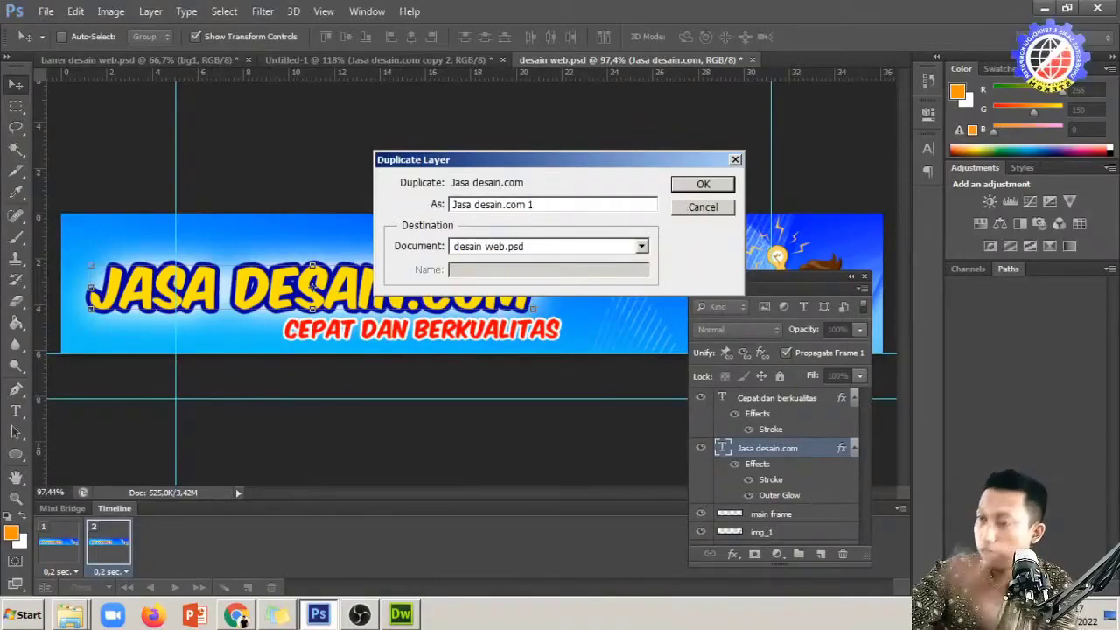
{"action": "left_click", "coordinate": [705, 182]}
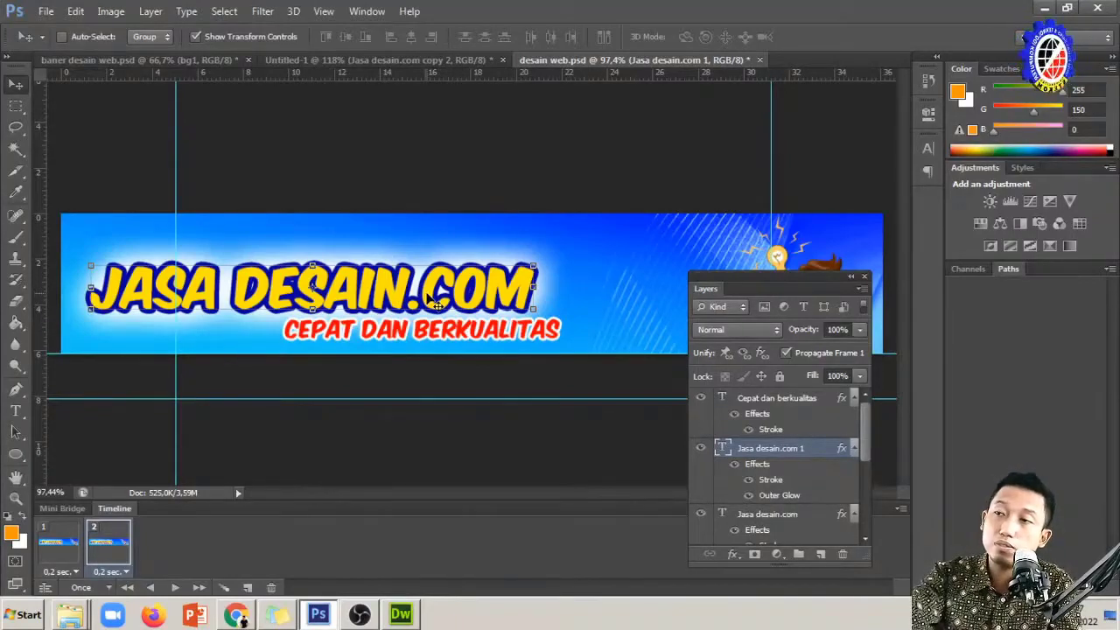
Nudge the "Jasa desain.com 1" text about 12 pixels to the right of the original title in frame 2
{"action": "key", "text": "Right"}
{"action": "key", "text": "Right"}
{"action": "key", "text": "Right"}
{"action": "key", "text": "Right"}
{"action": "key", "text": "Right"}
{"action": "key", "text": "Right"}
{"action": "key", "text": "Right"}
{"action": "key", "text": "Right"}
{"action": "key", "text": "Right"}
{"action": "key", "text": "Right"}
{"action": "key", "text": "Right"}
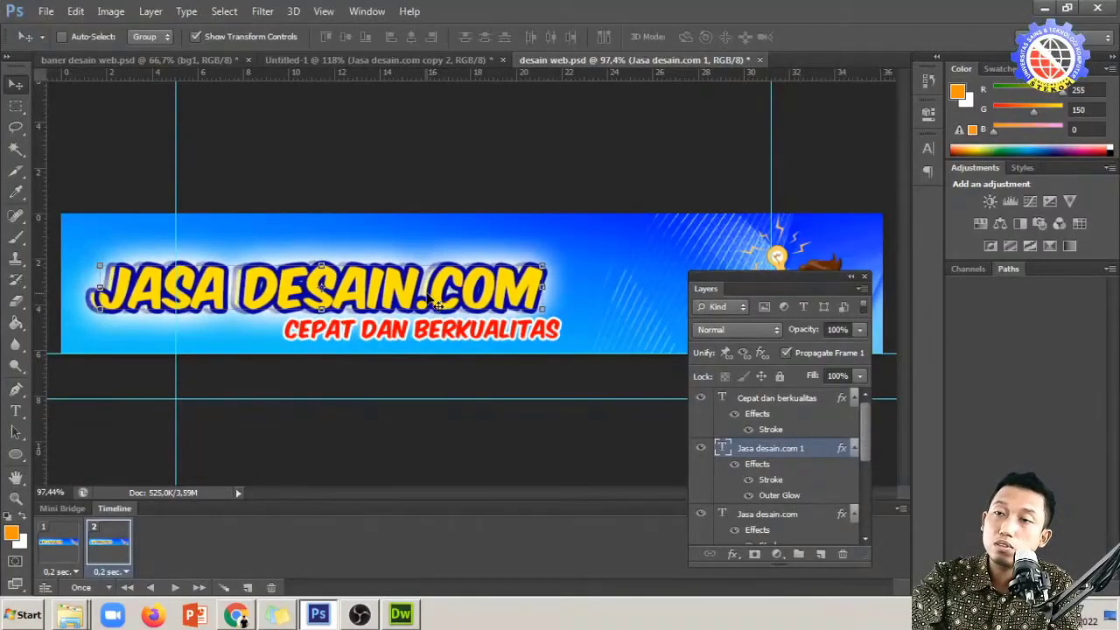
{"action": "key", "text": "Right"}
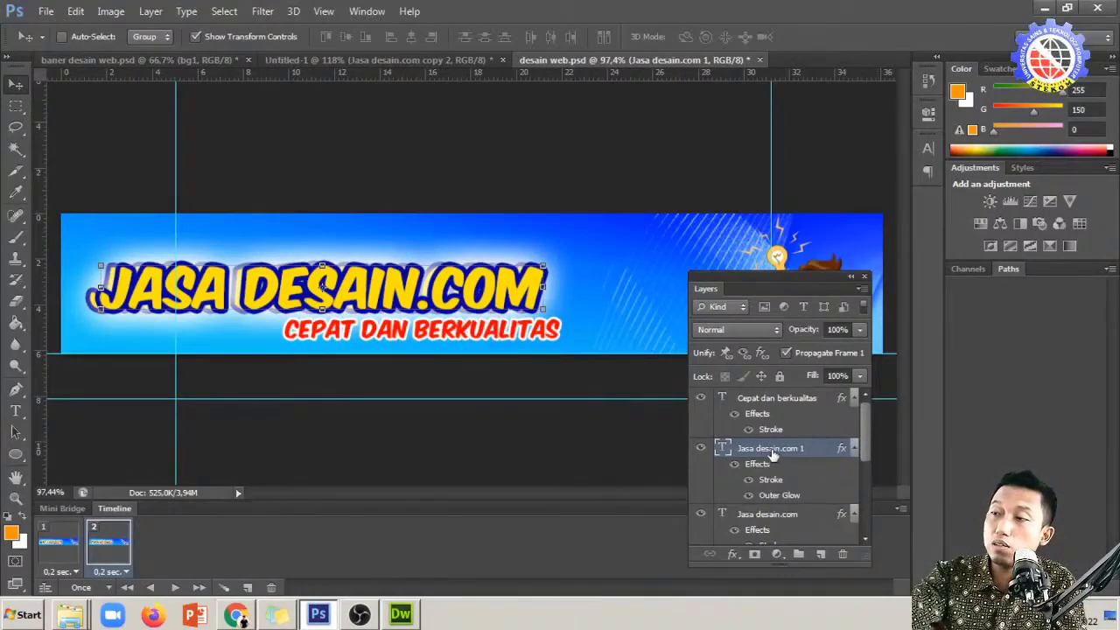
Hide the original "Jasa desain.com" layer in frame 2 and add a third animation frame
{"action": "left_click", "coordinate": [702, 400]}
{"action": "left_click", "coordinate": [703, 399]}
{"action": "scroll", "coordinate": [719, 444], "scroll_direction": "down", "scroll_amount": 5}
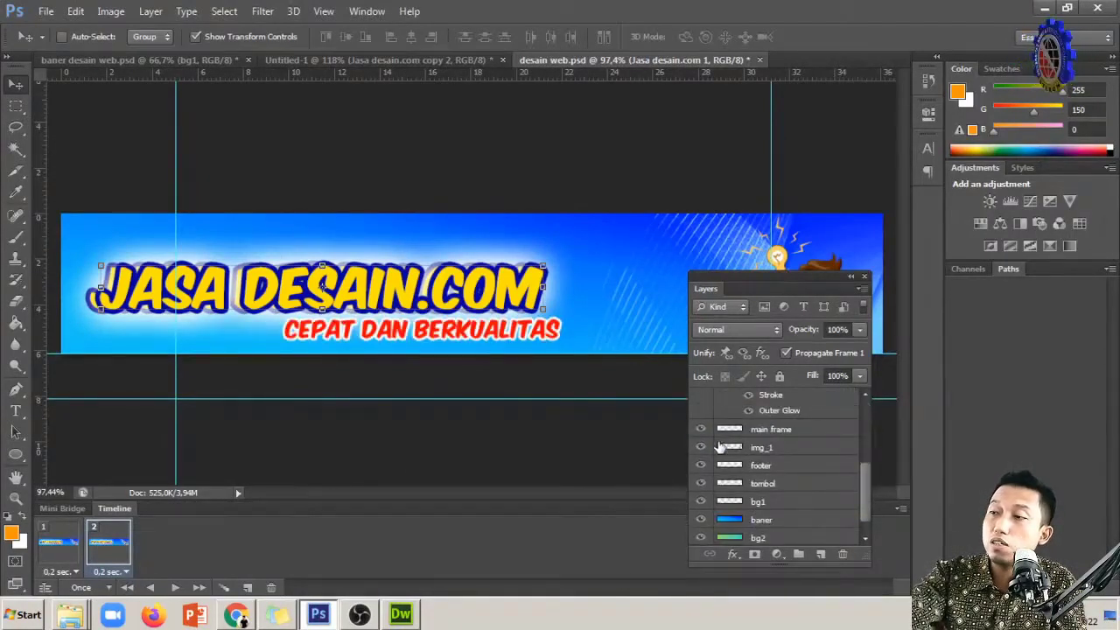
{"action": "scroll", "coordinate": [705, 473], "scroll_direction": "up", "scroll_amount": 4}
{"action": "left_click", "coordinate": [700, 464]}
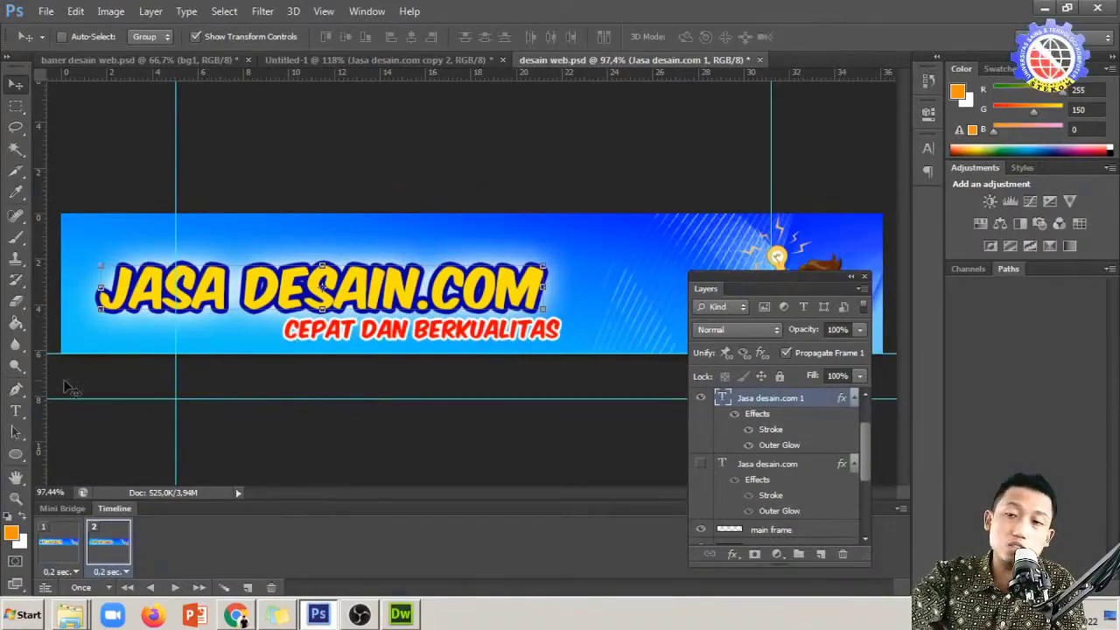
{"action": "left_click", "coordinate": [246, 588]}
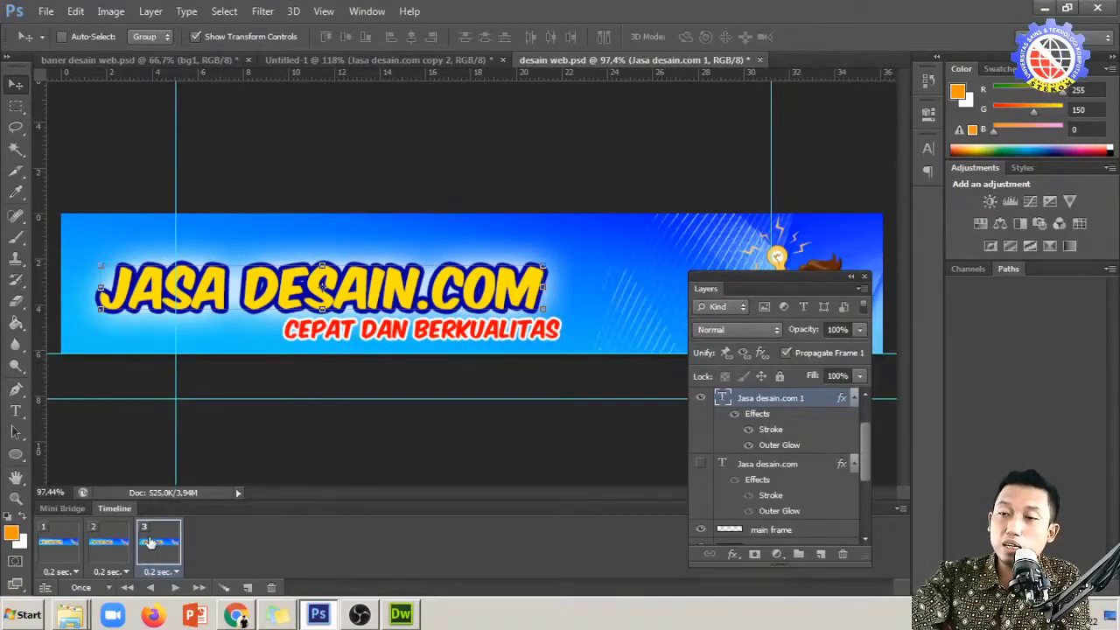
Duplicate the "Jasa desain.com 1" text layer within desain web.psd, naming the copy "Jasa desain.com 4"
{"action": "right_click", "coordinate": [764, 399]}
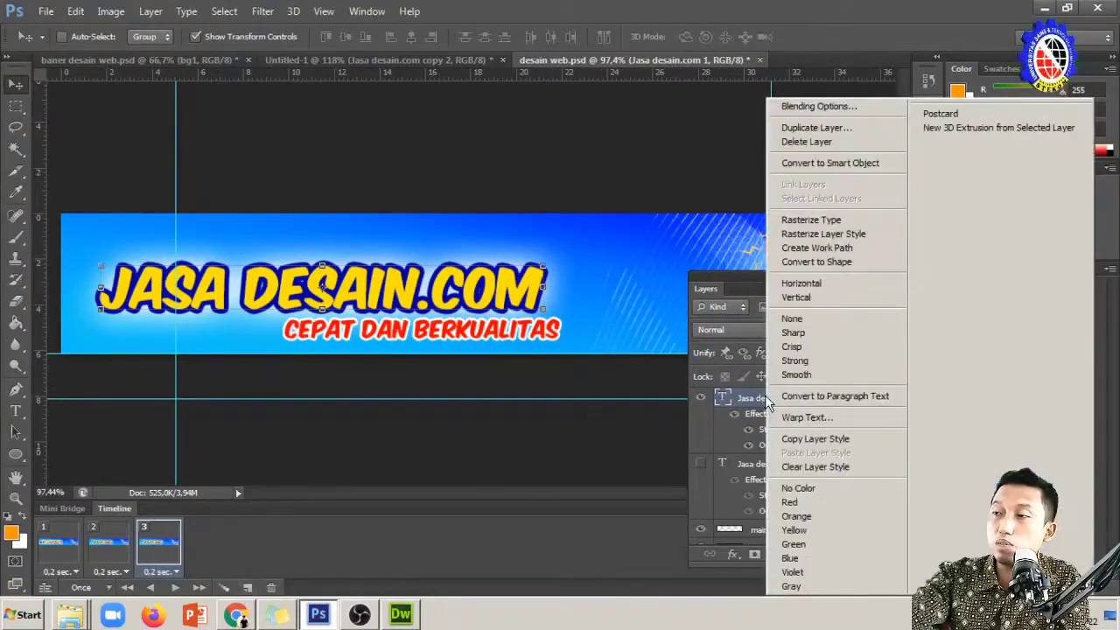
{"action": "left_click", "coordinate": [828, 129]}
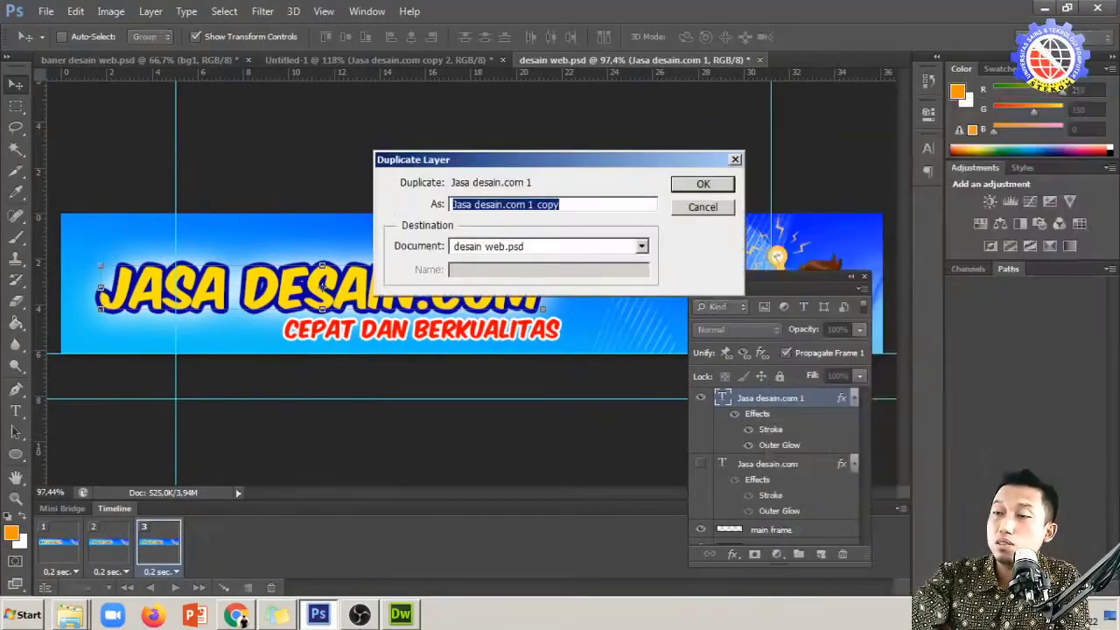
{"action": "left_click_drag", "start_coordinate": [528, 204], "coordinate": [645, 198]}
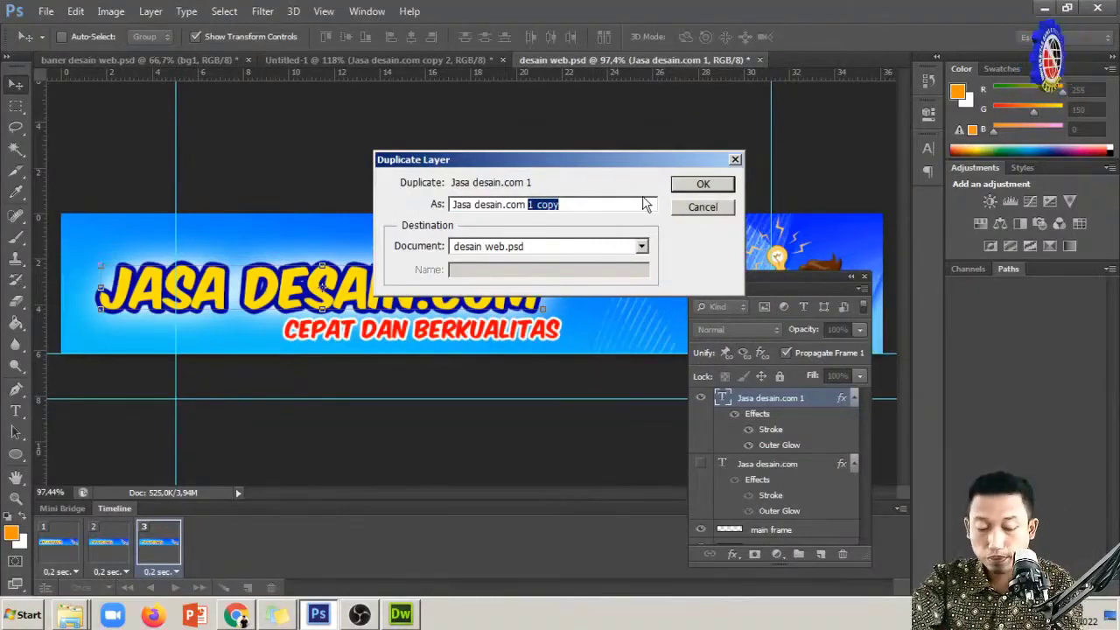
{"action": "type", "text": "4"}
{"action": "left_click", "coordinate": [704, 184]}
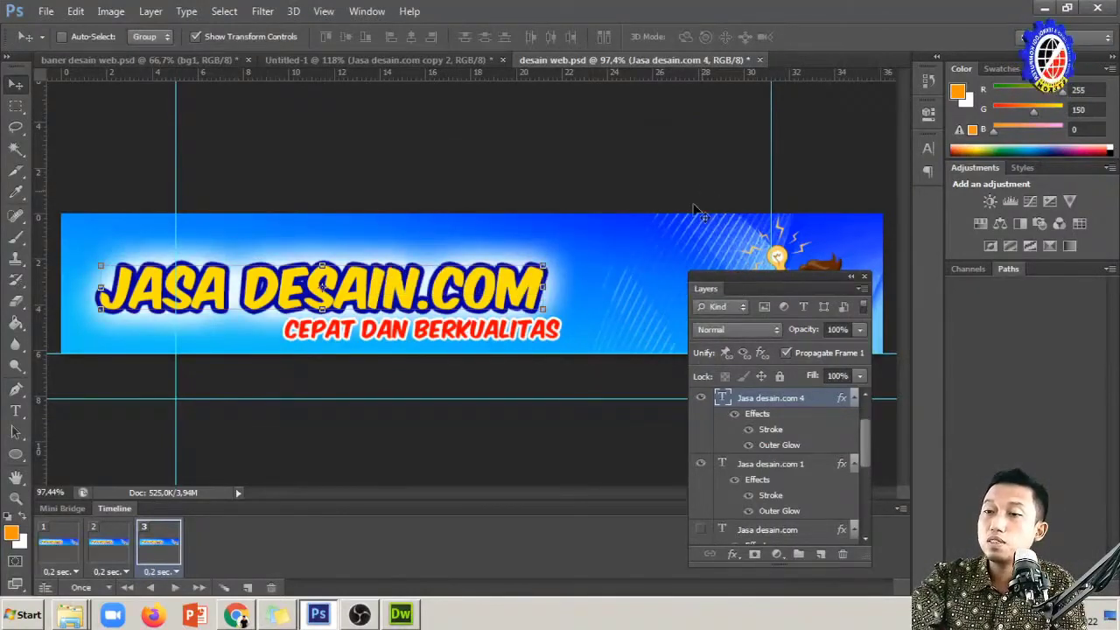
Hide the "Jasa desain.com 1" layer in frame 3 and nudge the "Jasa desain.com 4" text about 13 pixels to the right
{"action": "left_click", "coordinate": [700, 463]}
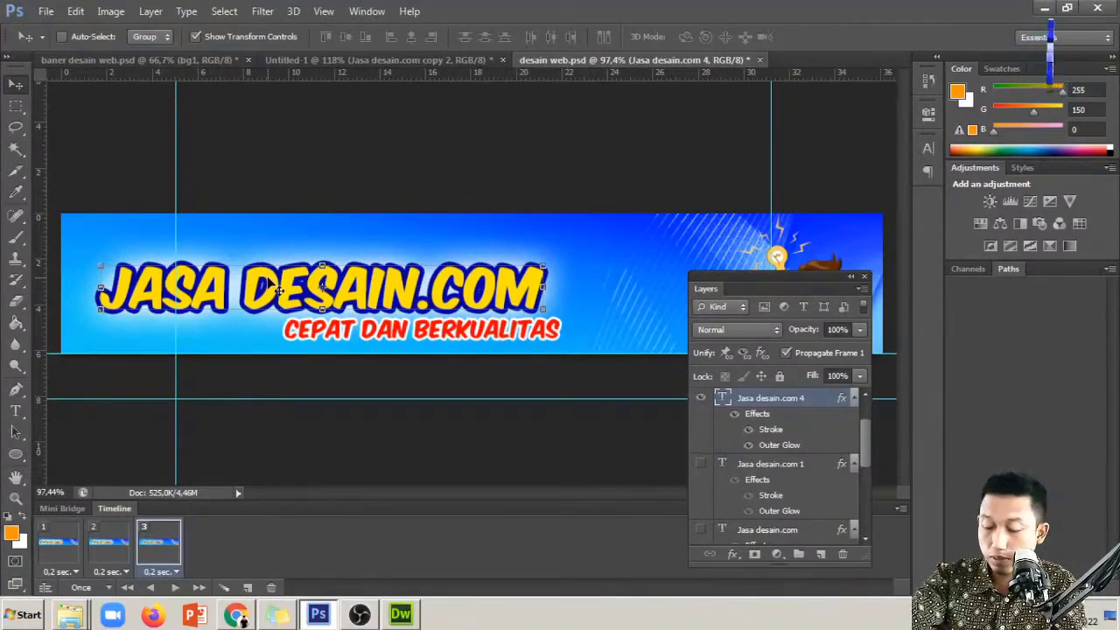
{"action": "left_click_drag", "start_coordinate": [278, 289], "coordinate": [272, 285]}
{"action": "key", "text": "Right"}
{"action": "key", "text": "Right"}
{"action": "key", "text": "Right"}
{"action": "key", "text": "Right"}
{"action": "key", "text": "Right"}
{"action": "key", "text": "Right"}
{"action": "key", "text": "Right"}
{"action": "key", "text": "Right"}
{"action": "key", "text": "Right"}
{"action": "key", "text": "Right"}
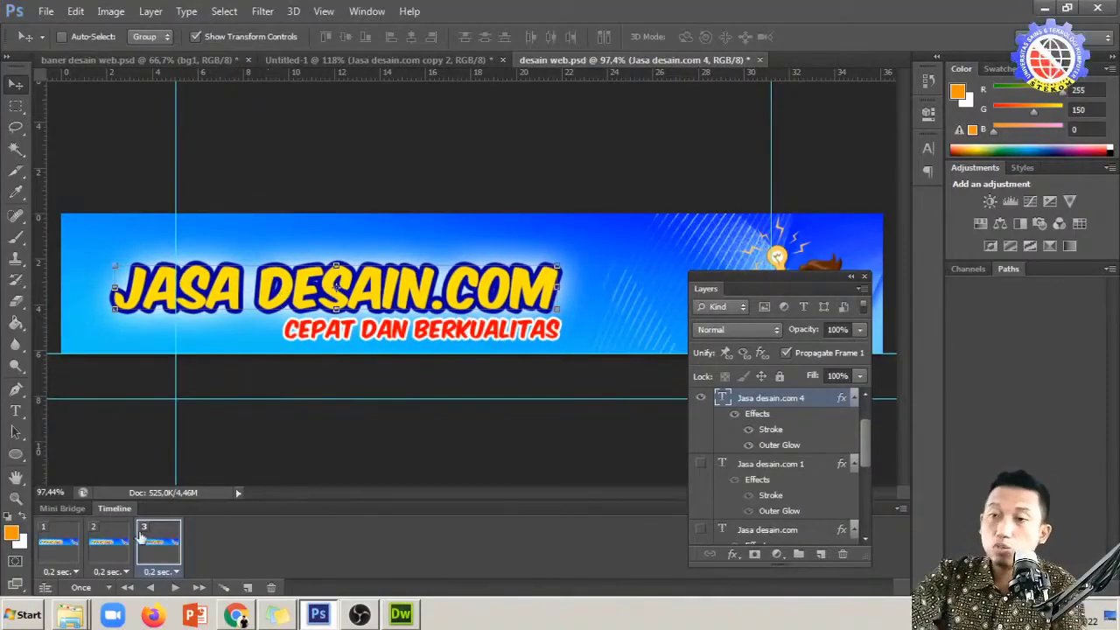
Hide the "Jasa desain.com 4" layer in animation frame 1
{"action": "left_click", "coordinate": [116, 553]}
{"action": "left_click", "coordinate": [75, 554]}
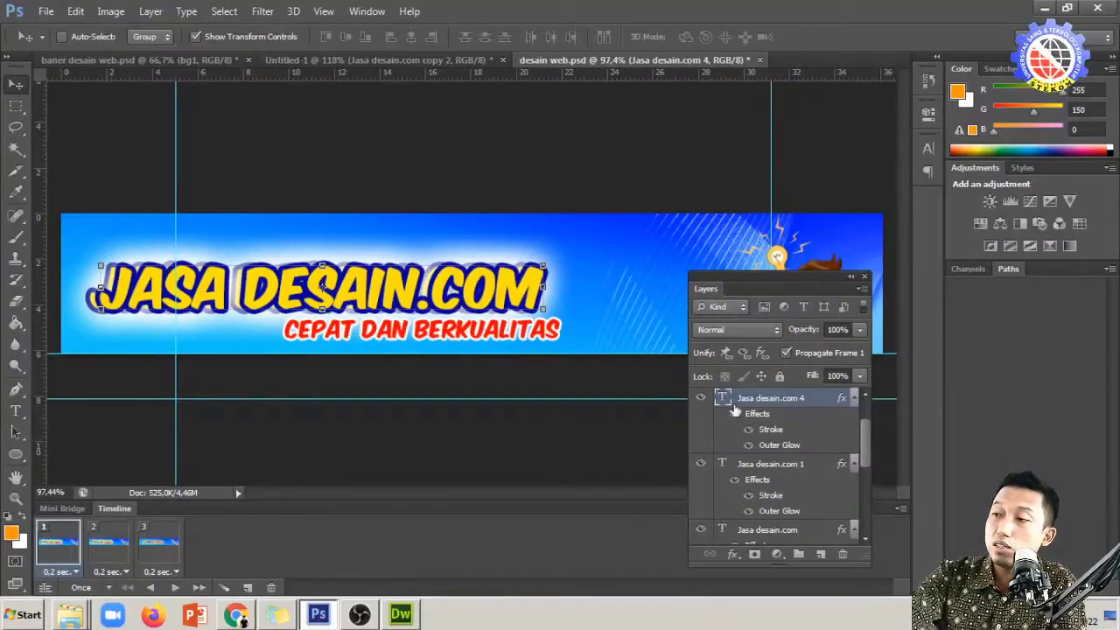
{"action": "scroll", "coordinate": [713, 412], "scroll_direction": "up", "scroll_amount": 1}
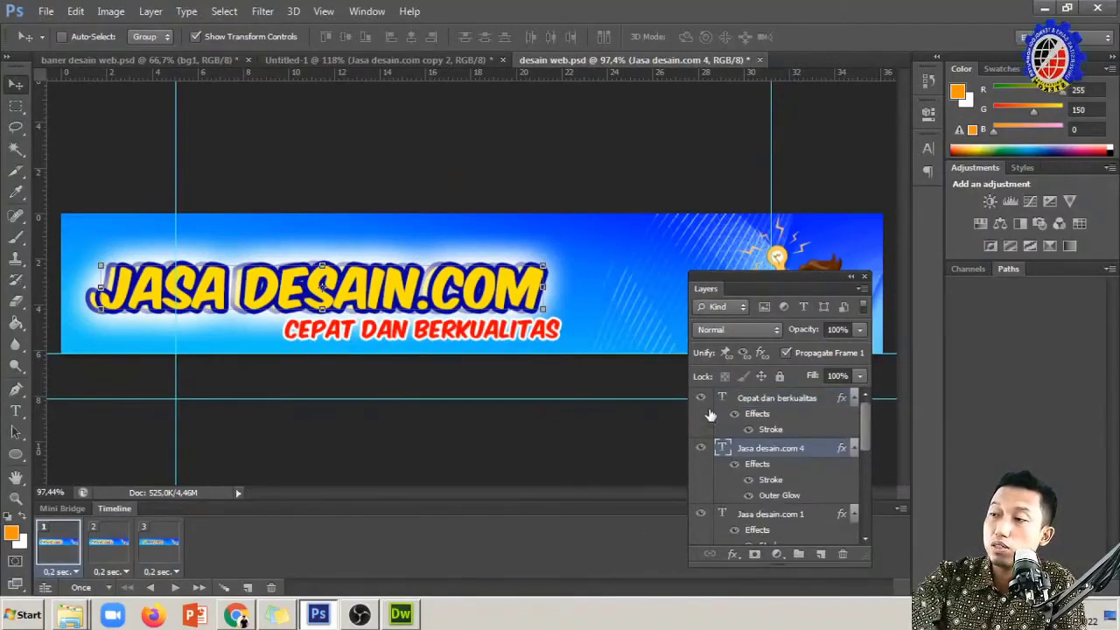
{"action": "scroll", "coordinate": [710, 415], "scroll_direction": "down", "scroll_amount": 2}
{"action": "scroll", "coordinate": [710, 416], "scroll_direction": "up", "scroll_amount": 2}
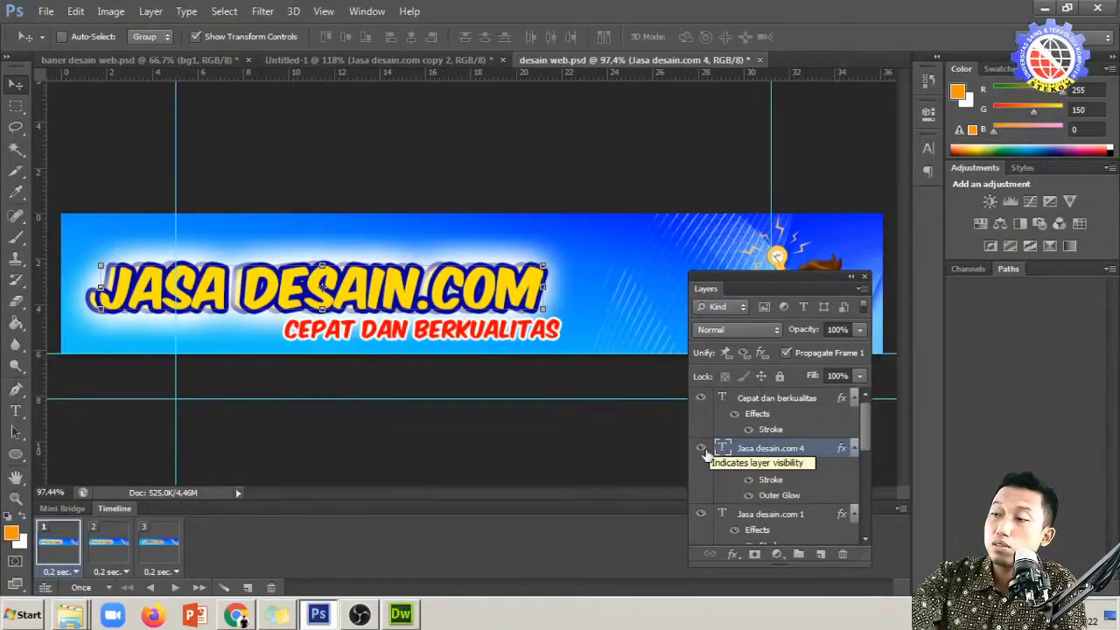
{"action": "left_click", "coordinate": [702, 450]}
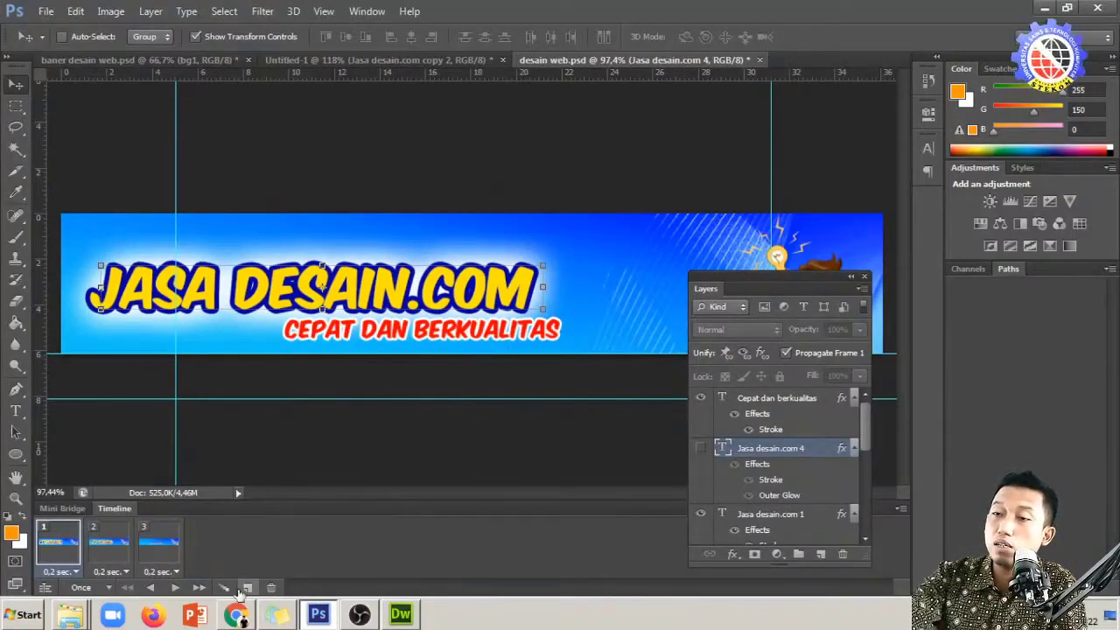
Add a fourth animation frame duplicated from frame 3, compare frames 2 and 3, and leave frame 3 selected
{"action": "left_click", "coordinate": [178, 557]}
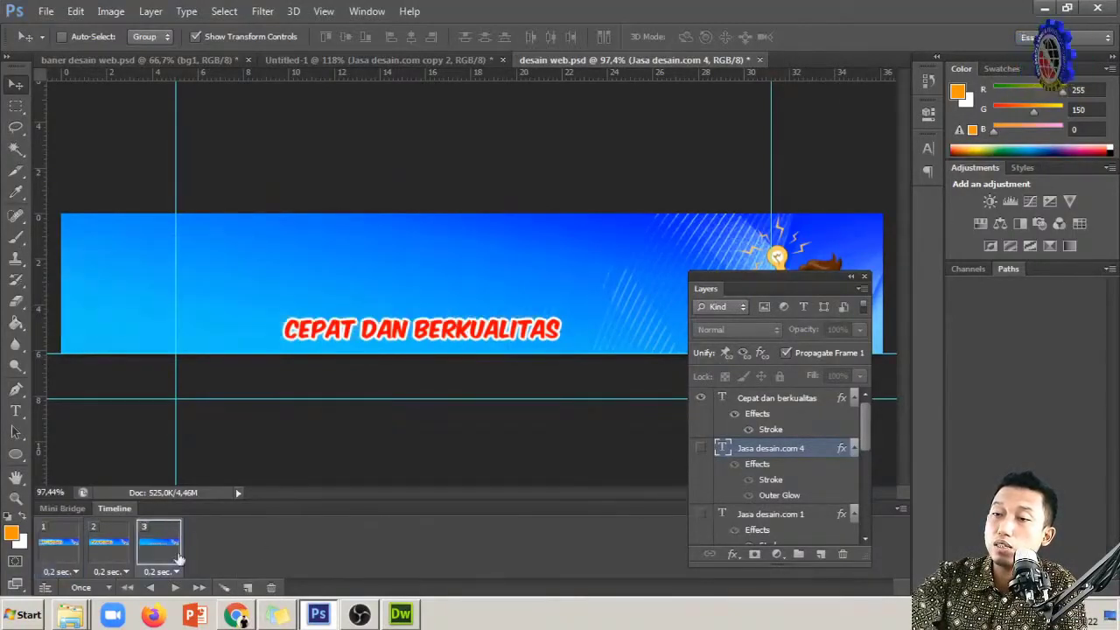
{"action": "left_click", "coordinate": [246, 589]}
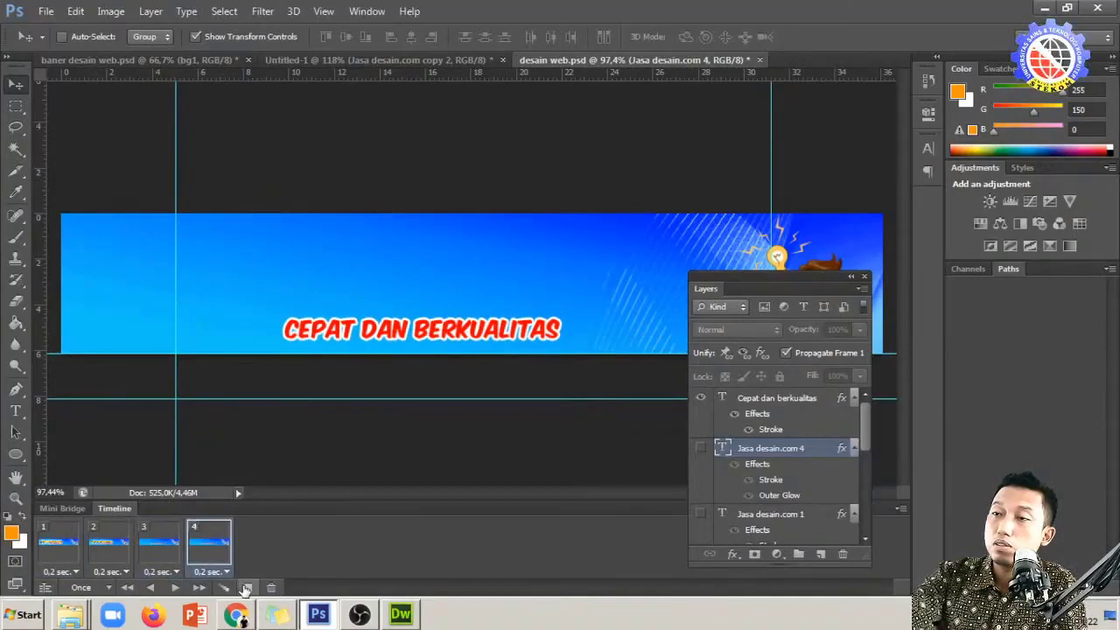
{"action": "left_click", "coordinate": [163, 543]}
{"action": "left_click", "coordinate": [114, 551]}
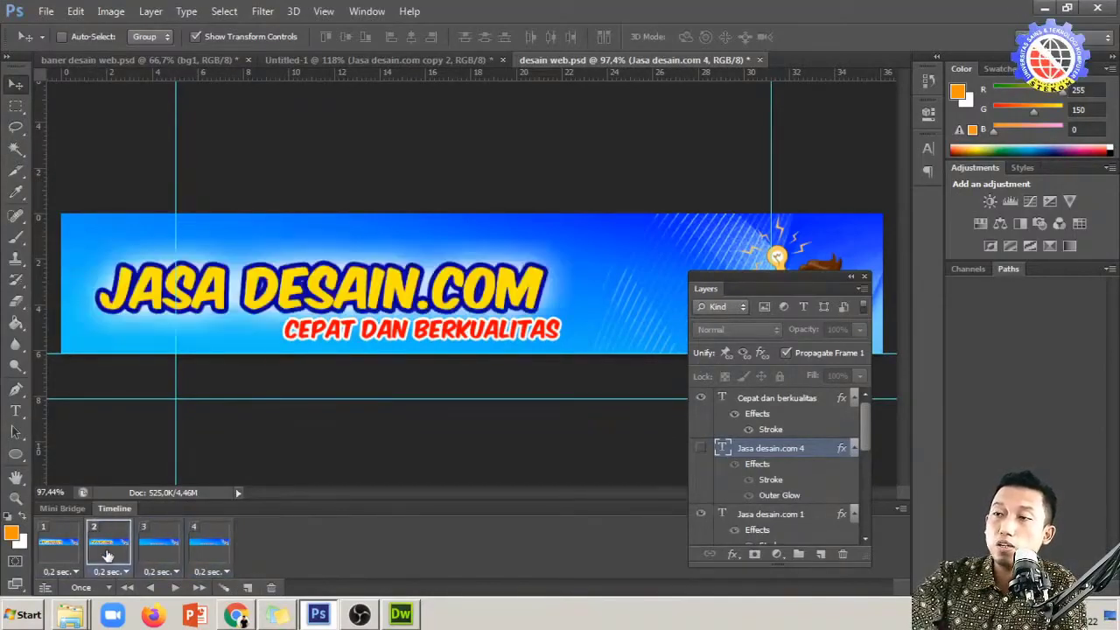
{"action": "left_click", "coordinate": [157, 553]}
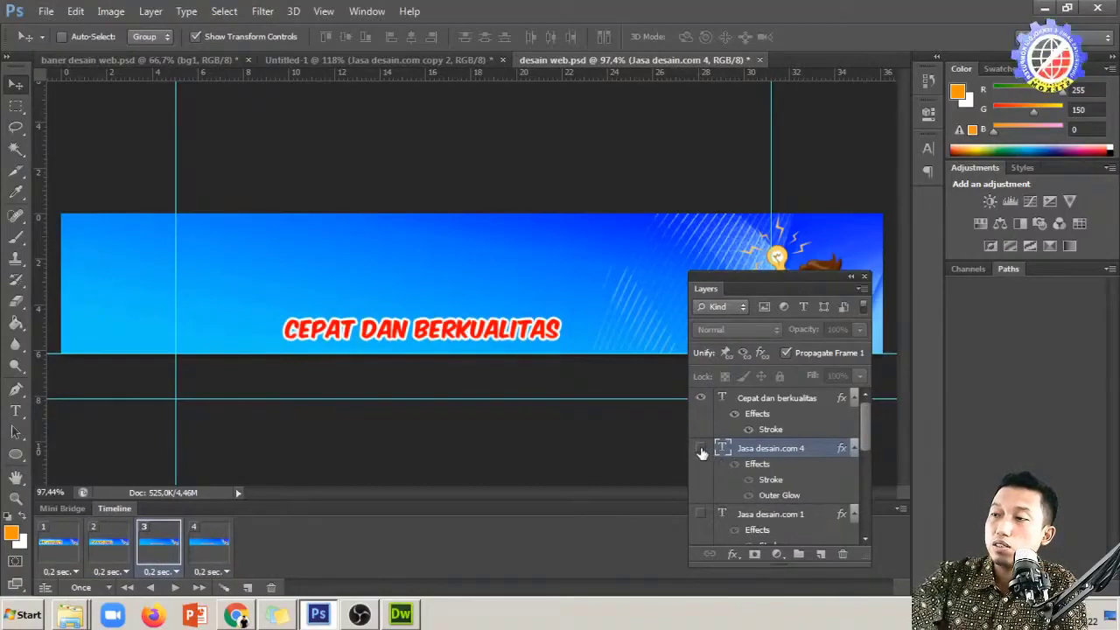
Rename the "Jasa desain.com 4" text layer as "Jasa desain.com 2"
{"action": "scroll", "coordinate": [704, 452], "scroll_direction": "down", "scroll_amount": 2}
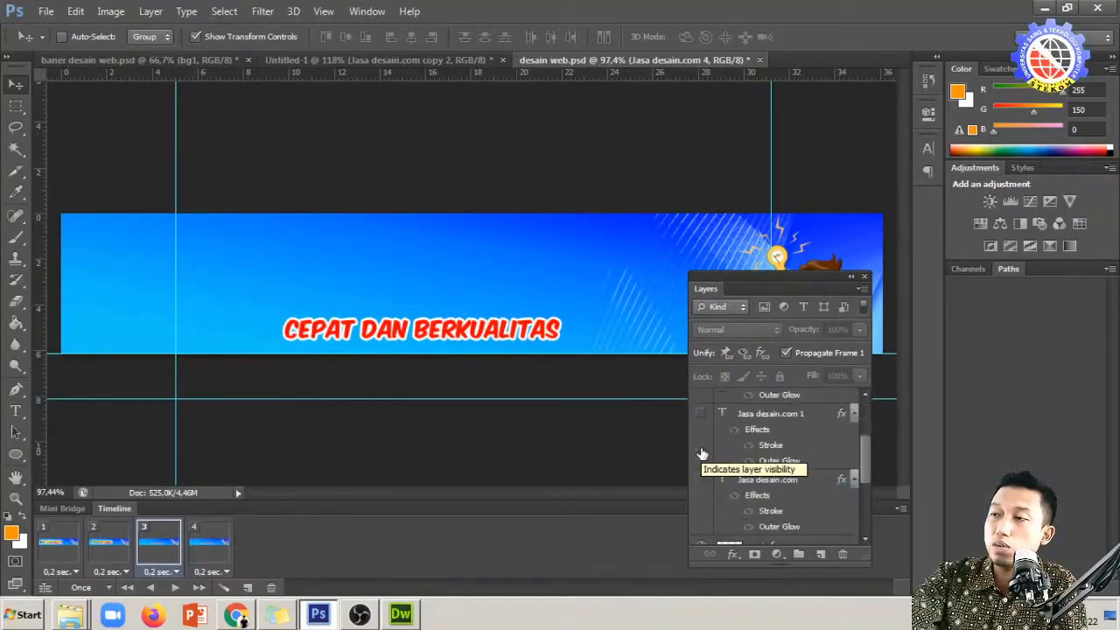
{"action": "scroll", "coordinate": [705, 453], "scroll_direction": "up", "scroll_amount": 1}
{"action": "scroll", "coordinate": [723, 546], "scroll_direction": "up", "scroll_amount": 1}
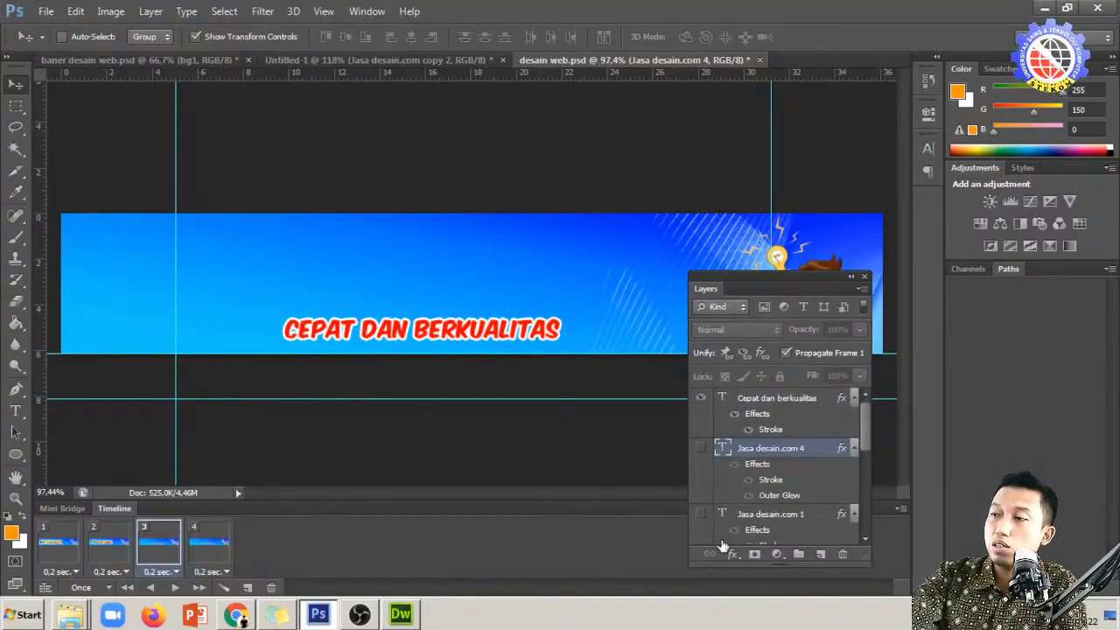
{"action": "double_click", "coordinate": [802, 450]}
{"action": "left_click", "coordinate": [803, 449]}
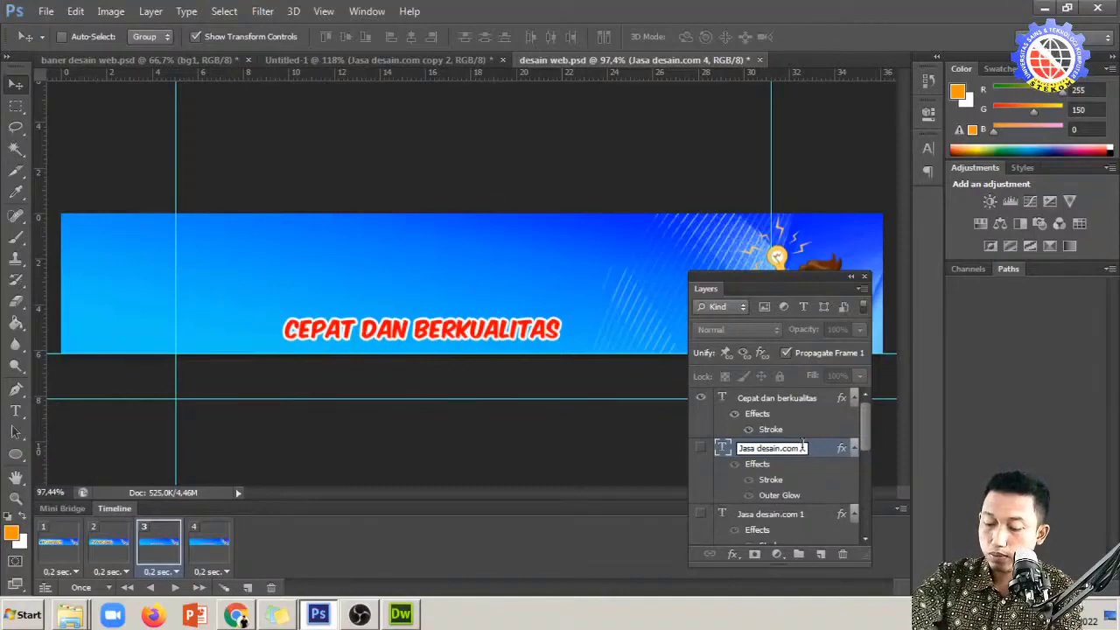
{"action": "key", "text": "BackSpace"}
{"action": "type", "text": "2"}
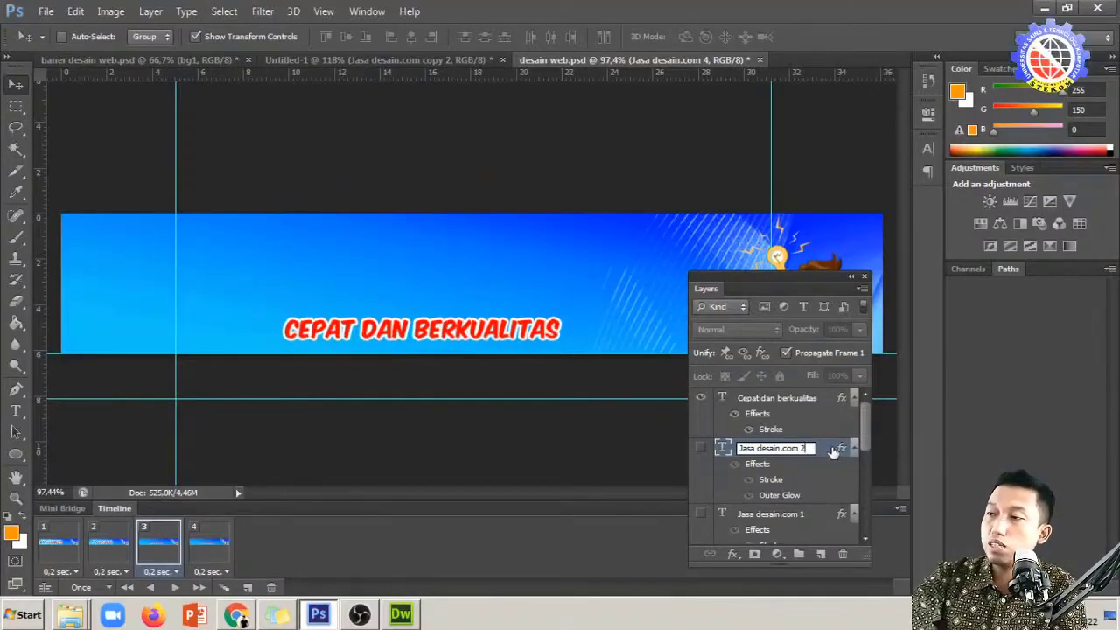
{"action": "key", "text": "Return"}
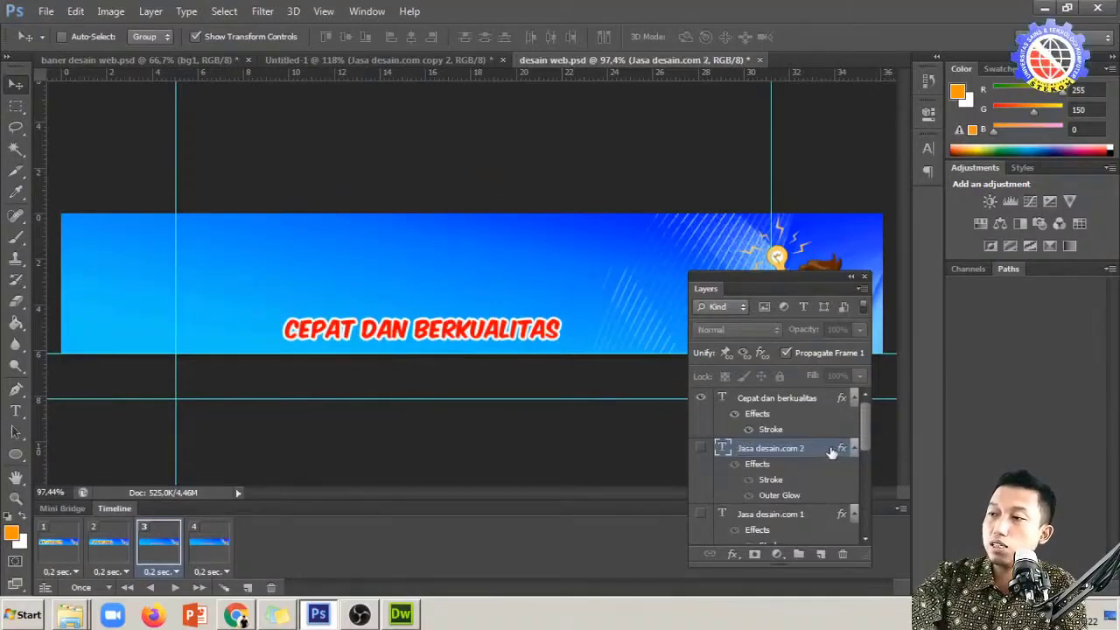
Show the "Jasa desain.com 2" layer in frame 3 and shift its text about 10 pixels to the right
{"action": "left_click", "coordinate": [700, 450]}
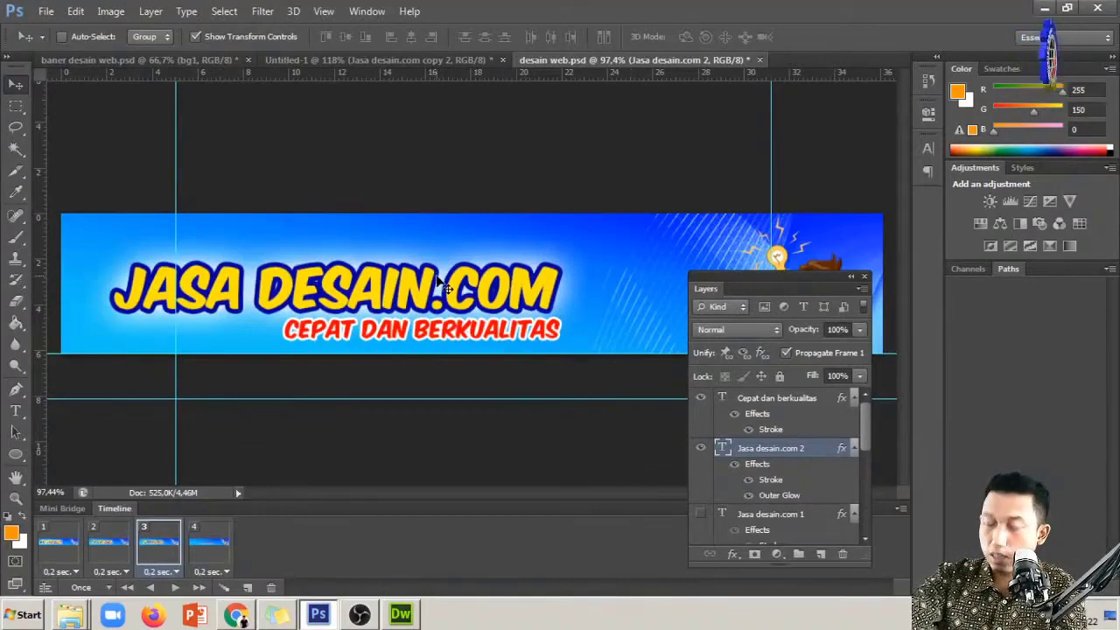
{"action": "left_click_drag", "start_coordinate": [436, 277], "coordinate": [451, 290]}
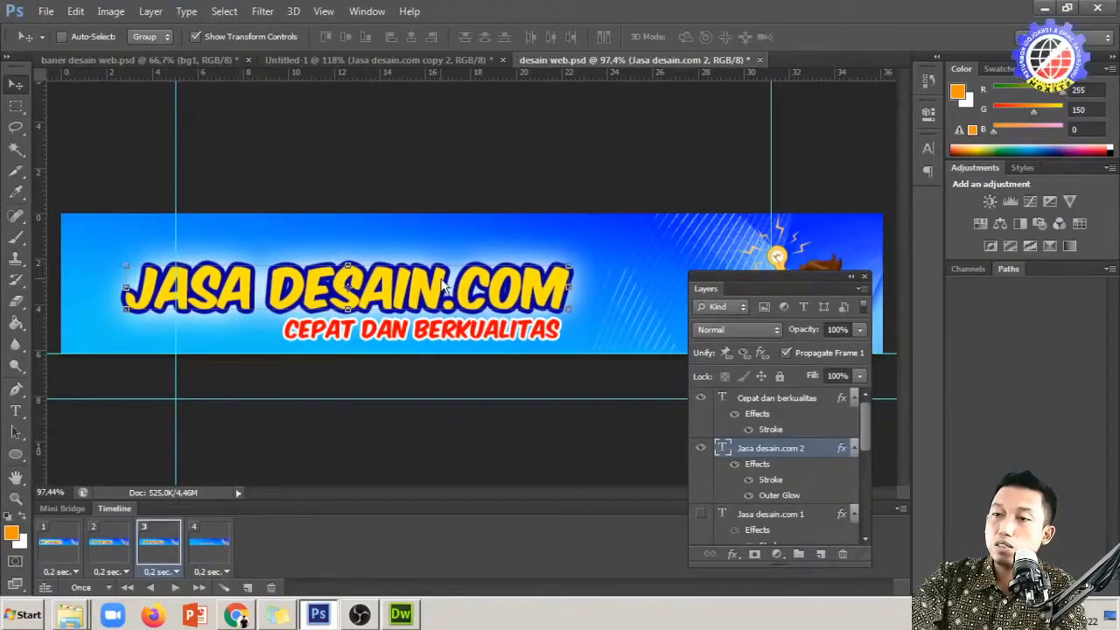
With frame 4 selected, duplicate the "Jasa desain.com 2" text layer within desain web.psd, naming the copy "Jasa desain.com 3"
{"action": "left_click", "coordinate": [210, 543]}
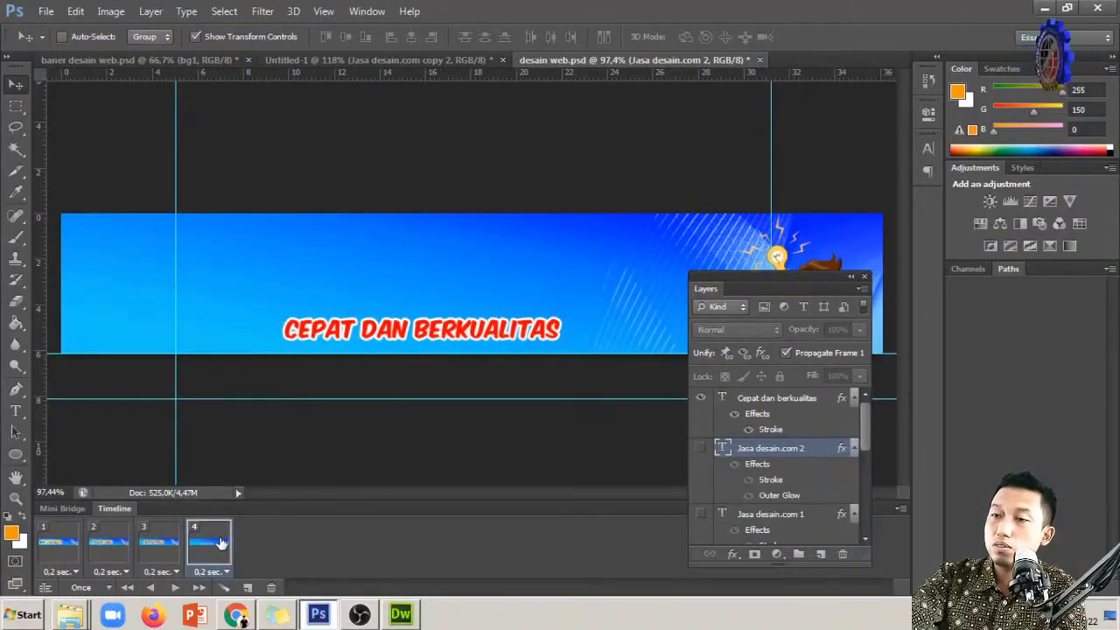
{"action": "right_click", "coordinate": [792, 455]}
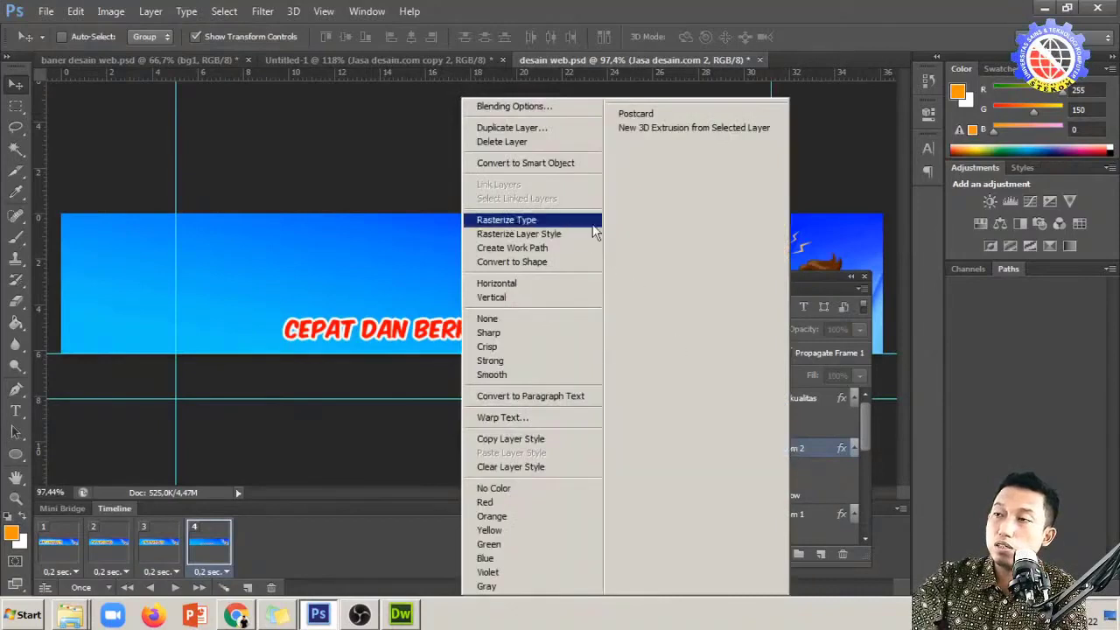
{"action": "left_click", "coordinate": [553, 135]}
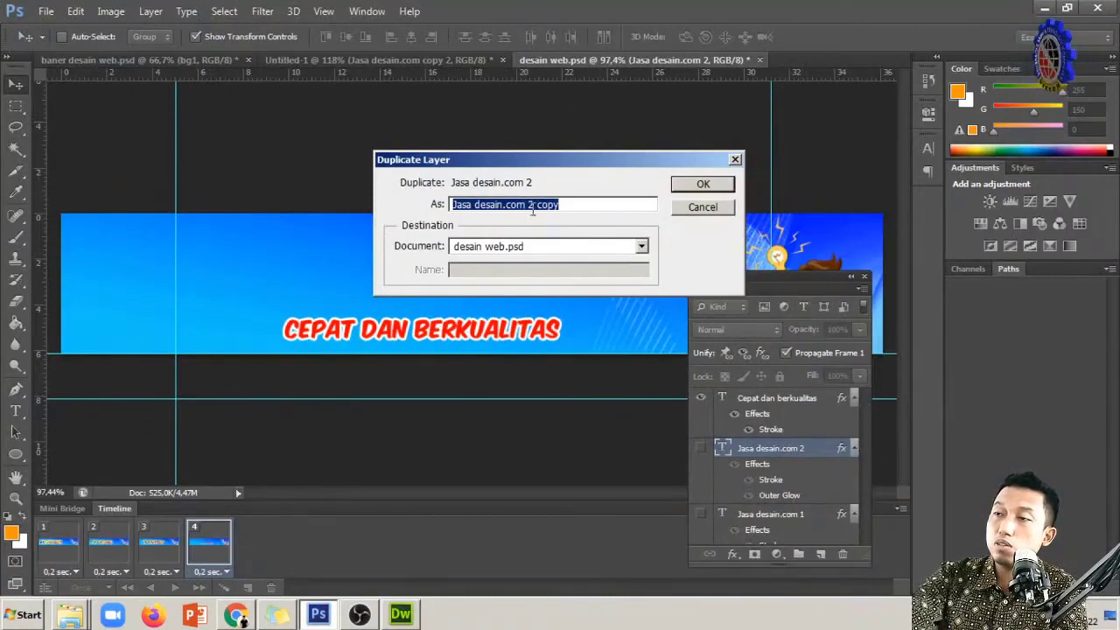
{"action": "left_click_drag", "start_coordinate": [534, 204], "coordinate": [596, 210]}
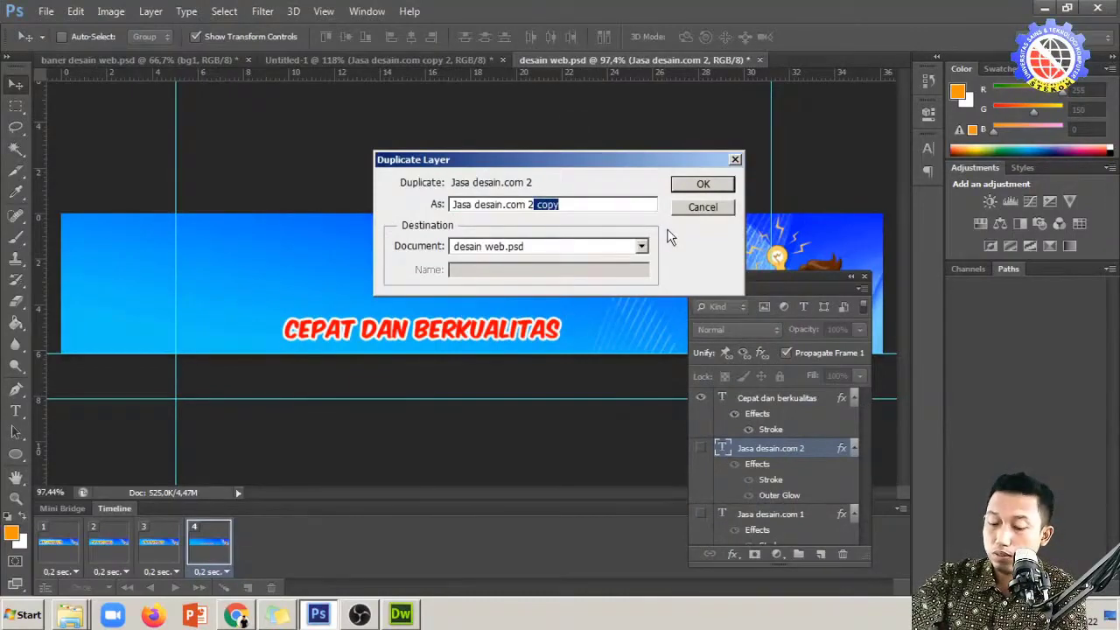
{"action": "key", "text": "BackSpace"}
{"action": "key", "text": "BackSpace"}
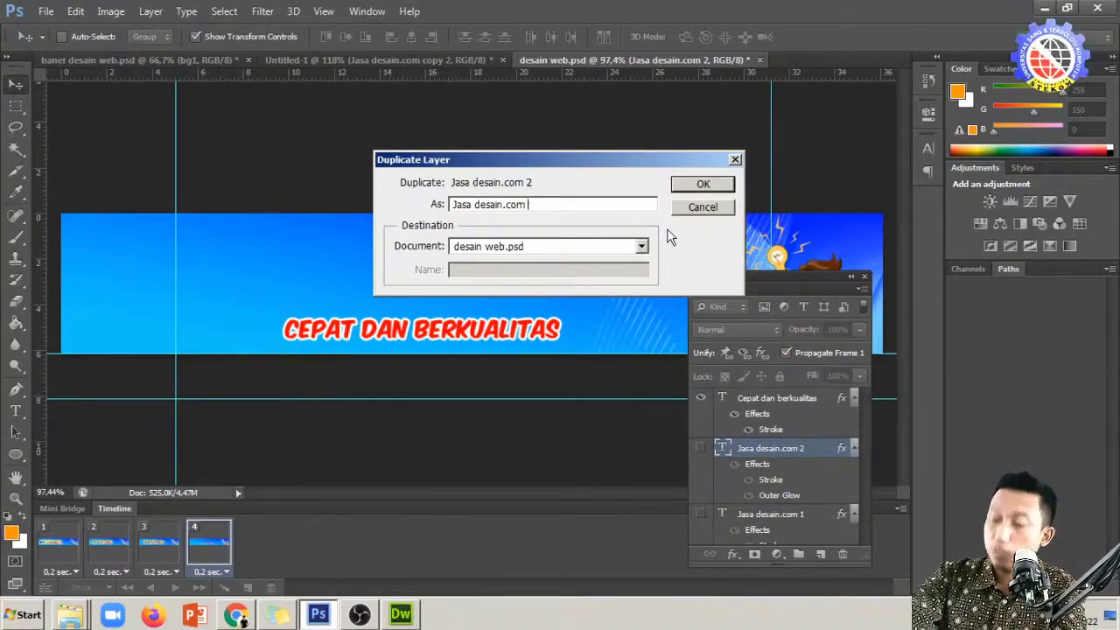
{"action": "type", "text": "3"}
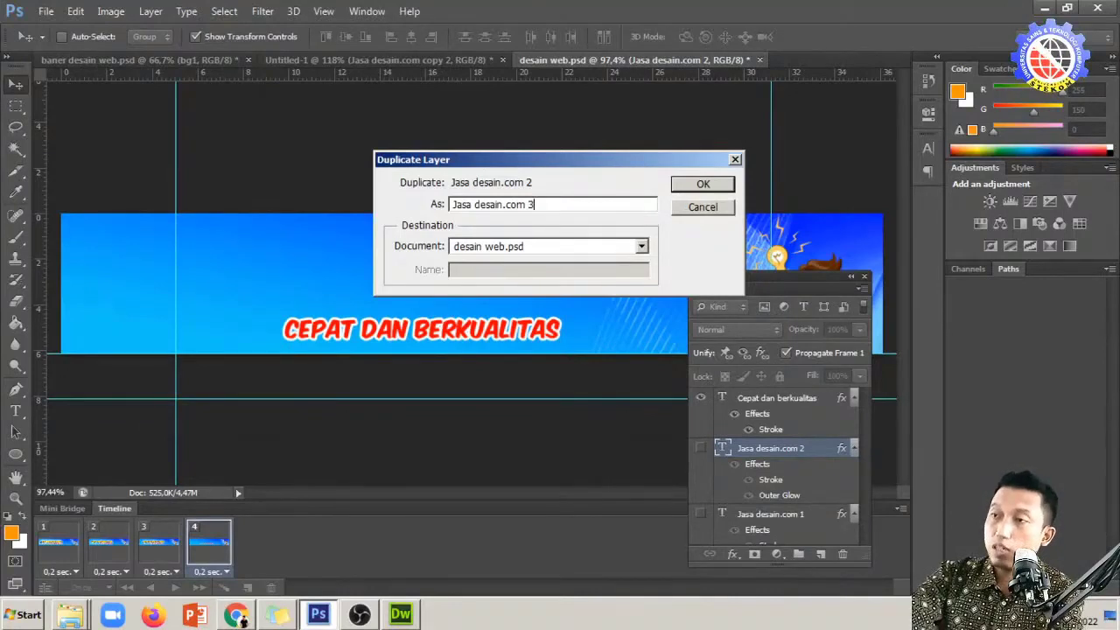
{"action": "left_click", "coordinate": [704, 184]}
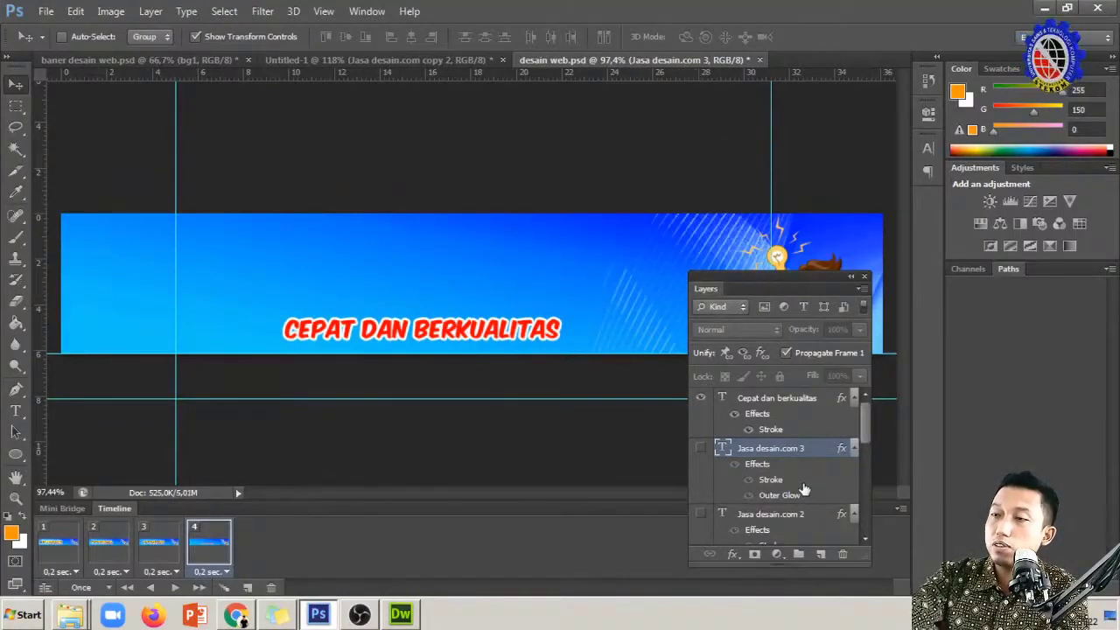
Show the "Jasa desain.com 3" layer in frame 4 and move its text about 14 pixels to the right
{"action": "left_click", "coordinate": [702, 450]}
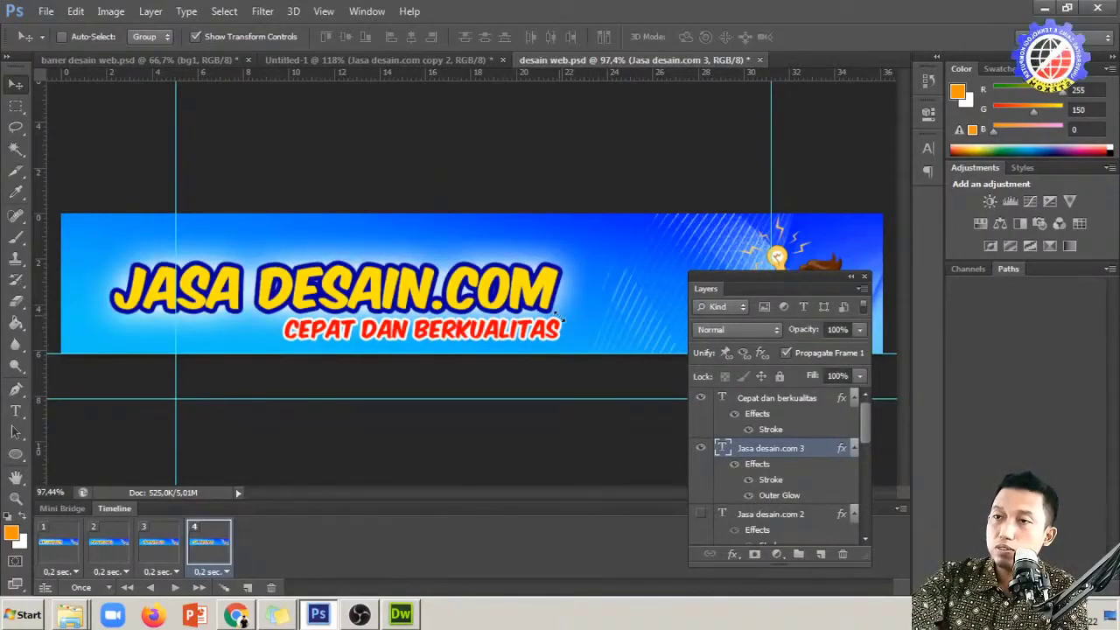
{"action": "key", "text": "ctrl+t"}
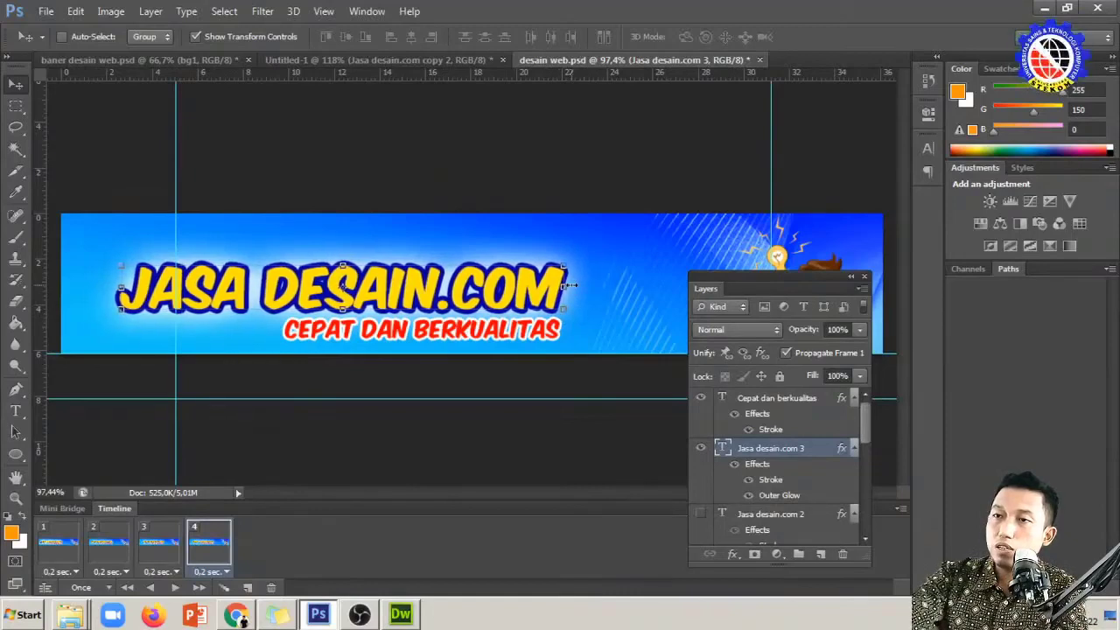
{"action": "key", "text": "Return"}
Compare the title position across frames 1 to 4 and add a fifth animation frame duplicated from frame 4
{"action": "left_click", "coordinate": [159, 550]}
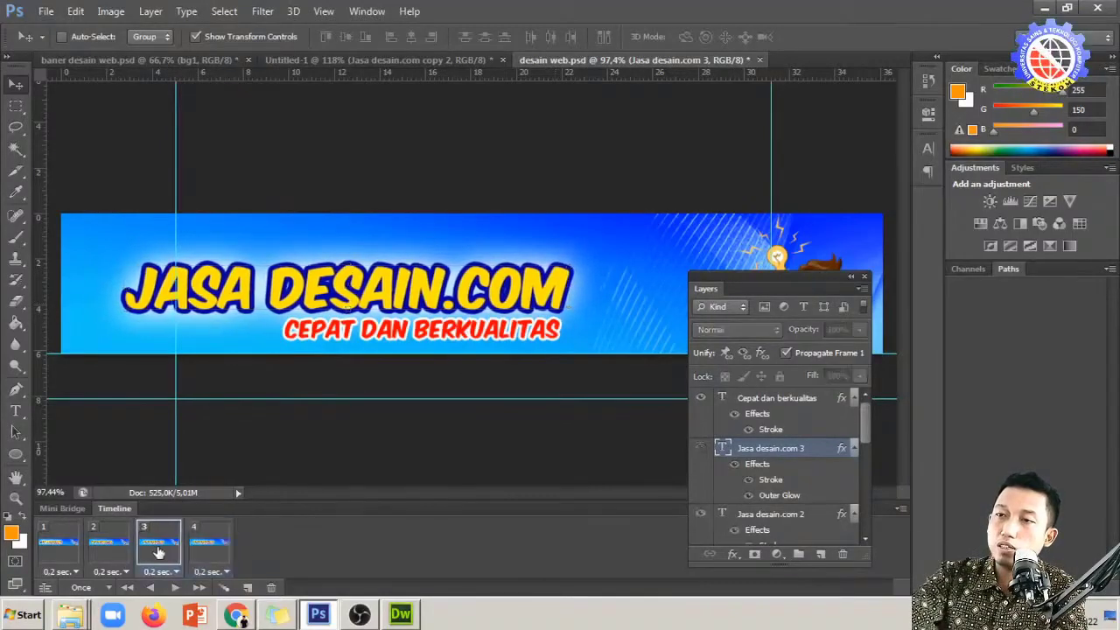
{"action": "left_click", "coordinate": [103, 548]}
{"action": "left_click", "coordinate": [58, 550]}
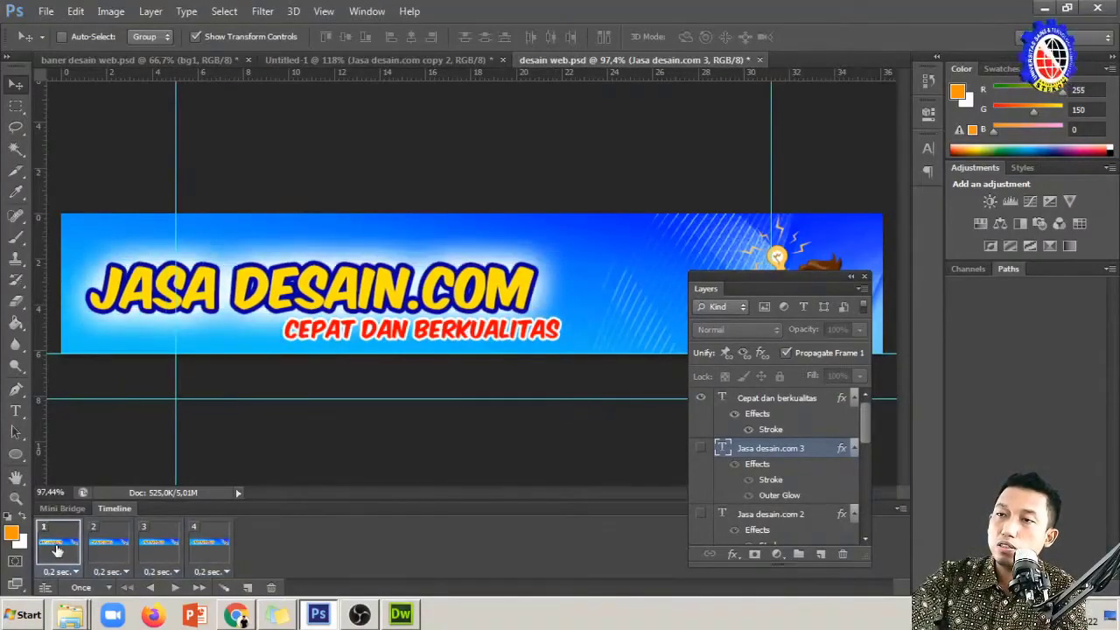
{"action": "left_click", "coordinate": [109, 547]}
{"action": "left_click", "coordinate": [163, 555]}
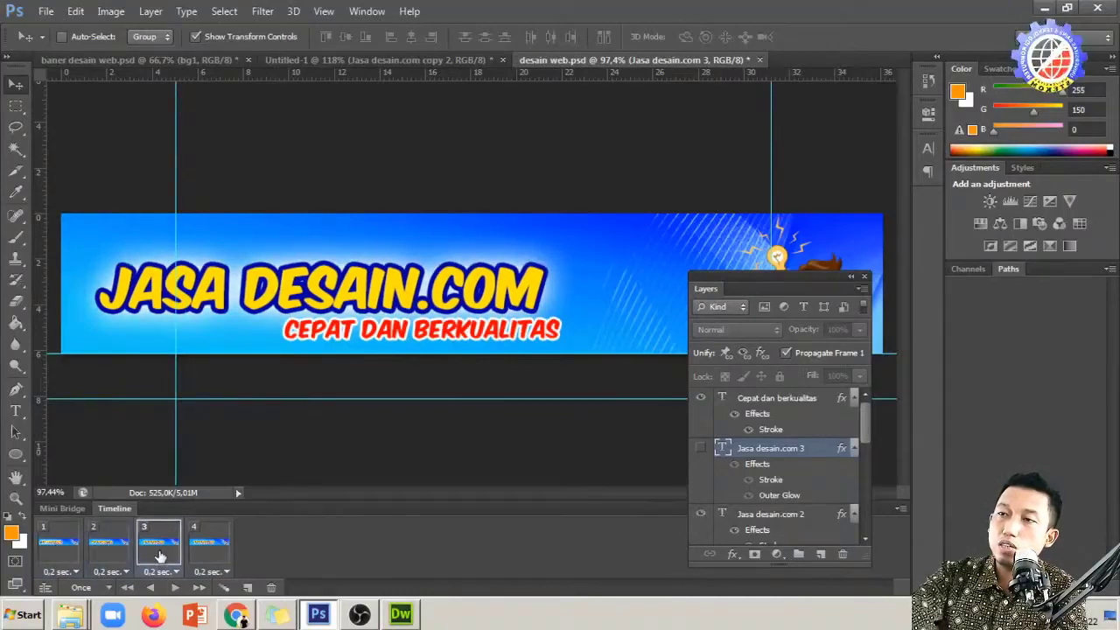
{"action": "left_click", "coordinate": [208, 548]}
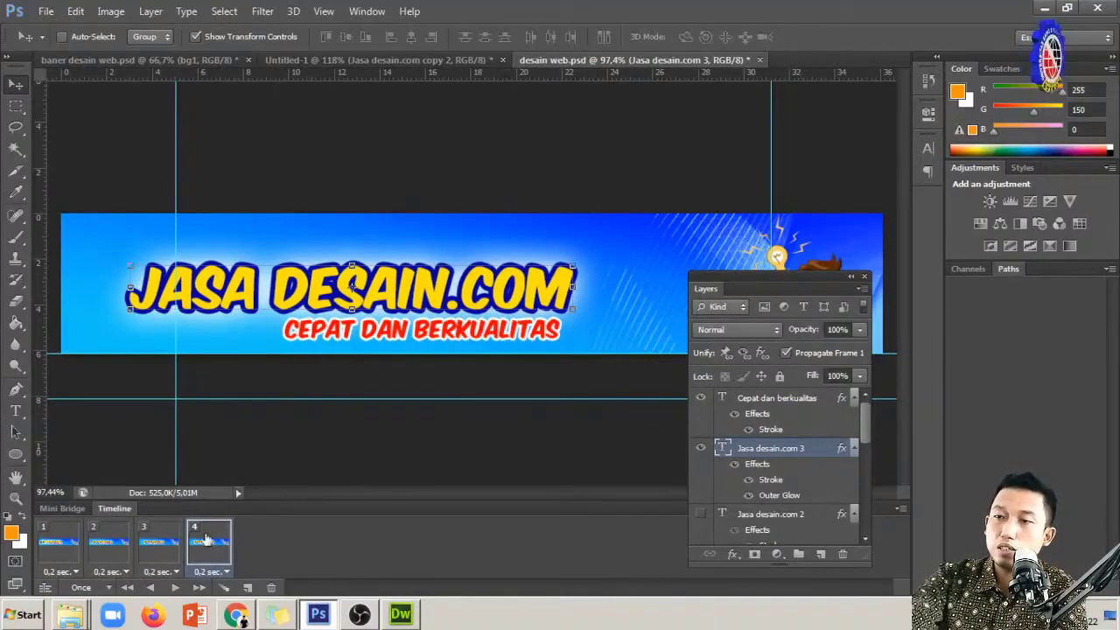
{"action": "left_click", "coordinate": [248, 588]}
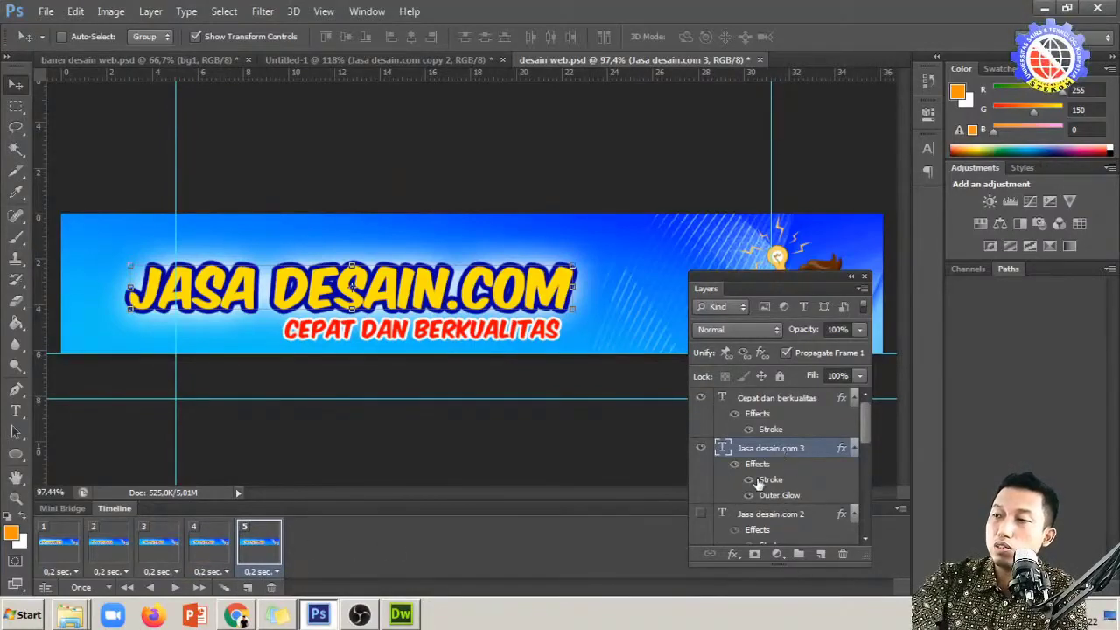
In frame 5, hide the "Jasa desain.com 3" layer and show the "Jasa desain.com 2" layer instead
{"action": "left_click", "coordinate": [701, 450]}
{"action": "left_click", "coordinate": [700, 514]}
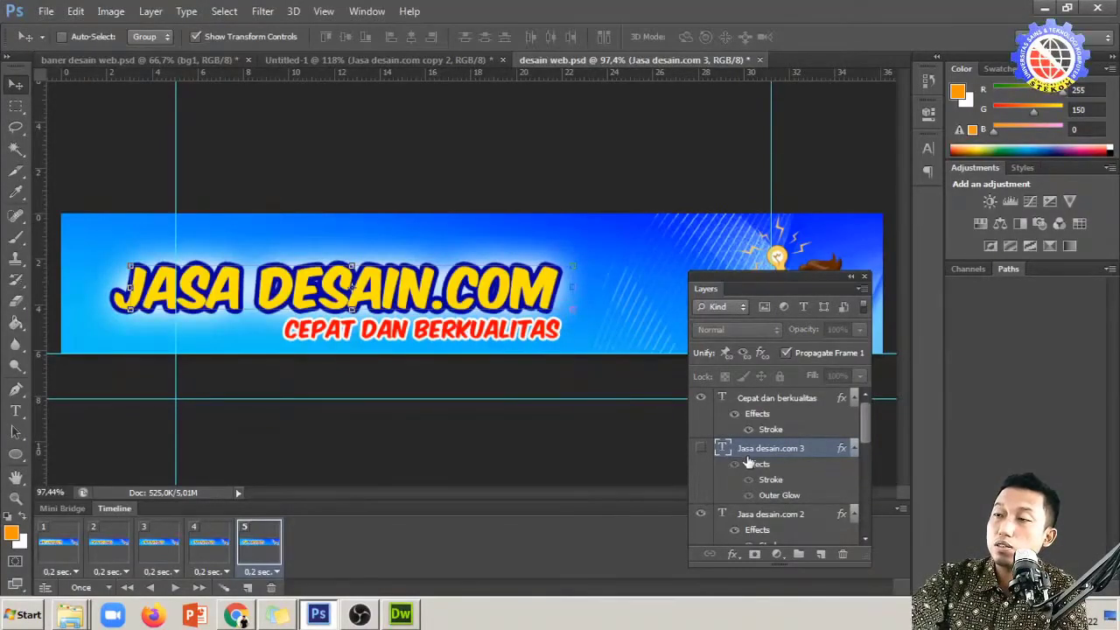
{"action": "scroll", "coordinate": [746, 463], "scroll_direction": "down", "scroll_amount": 1}
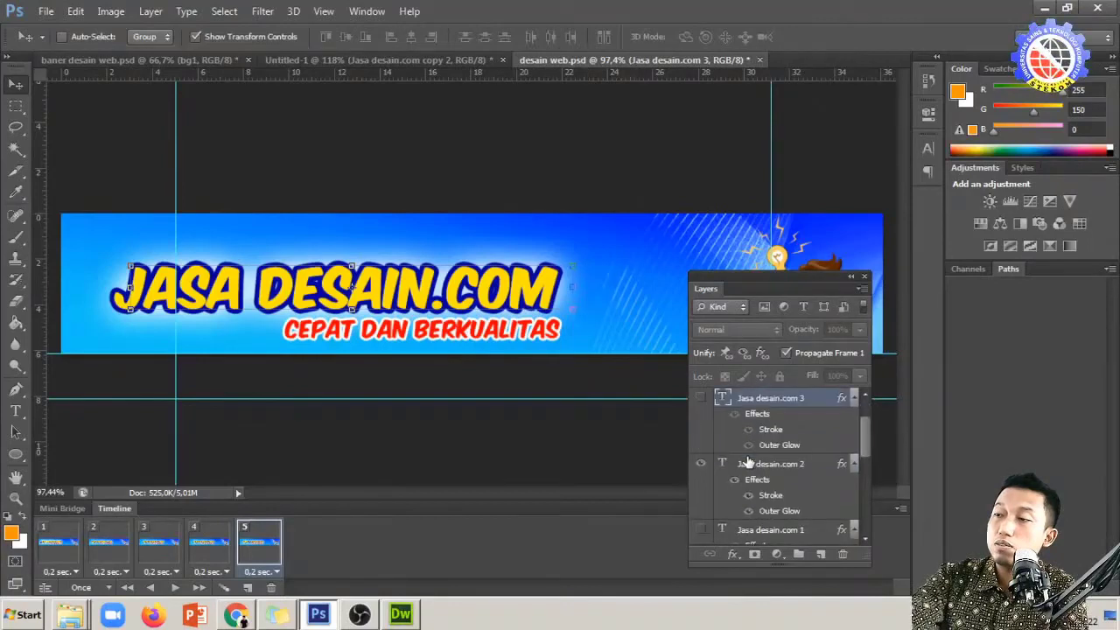
{"action": "scroll", "coordinate": [744, 466], "scroll_direction": "down", "scroll_amount": 1}
{"action": "scroll", "coordinate": [744, 467], "scroll_direction": "up", "scroll_amount": 1}
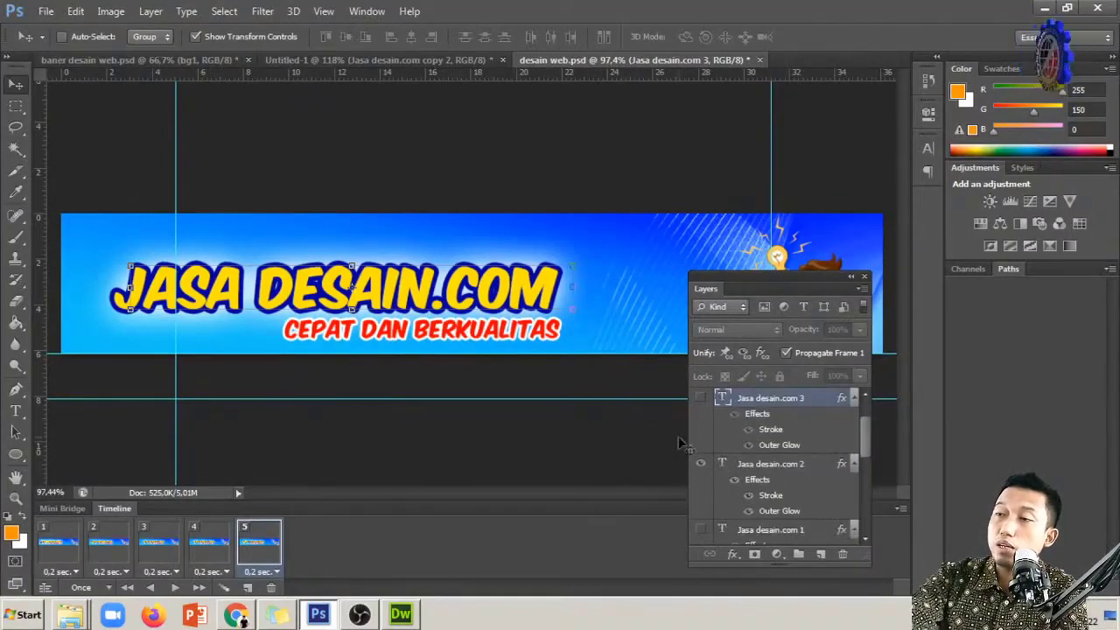
Add a sixth frame duplicated from frame 5, hiding the "Jasa desain.com 2" layer and showing "Jasa desain.com 1" in it
{"action": "left_click", "coordinate": [249, 588]}
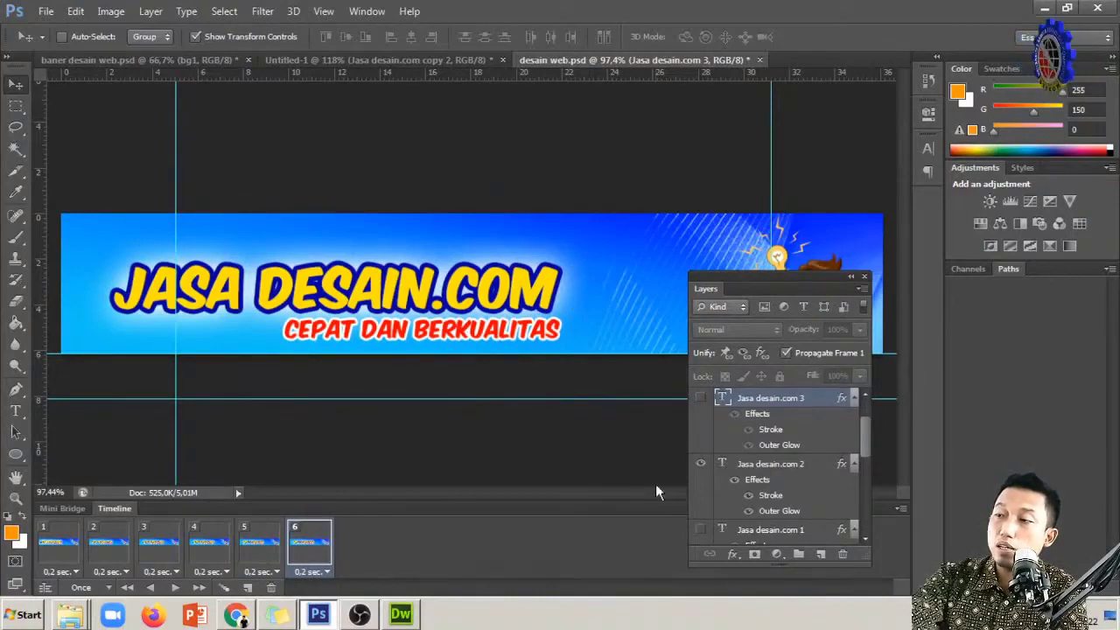
{"action": "scroll", "coordinate": [782, 436], "scroll_direction": "up", "scroll_amount": 1}
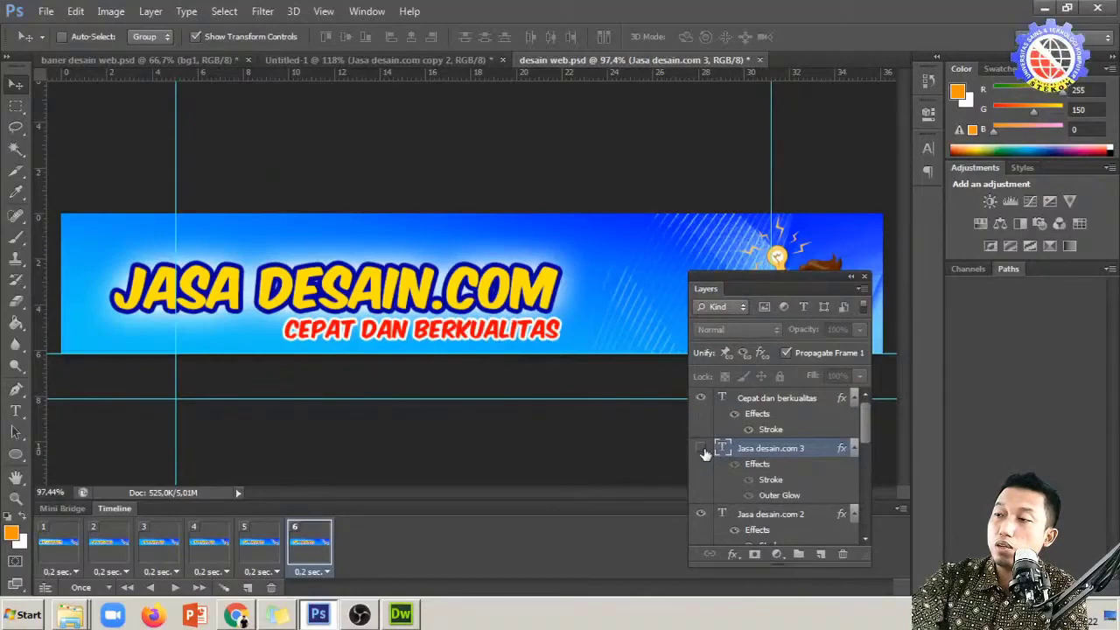
{"action": "scroll", "coordinate": [705, 455], "scroll_direction": "down", "scroll_amount": 3}
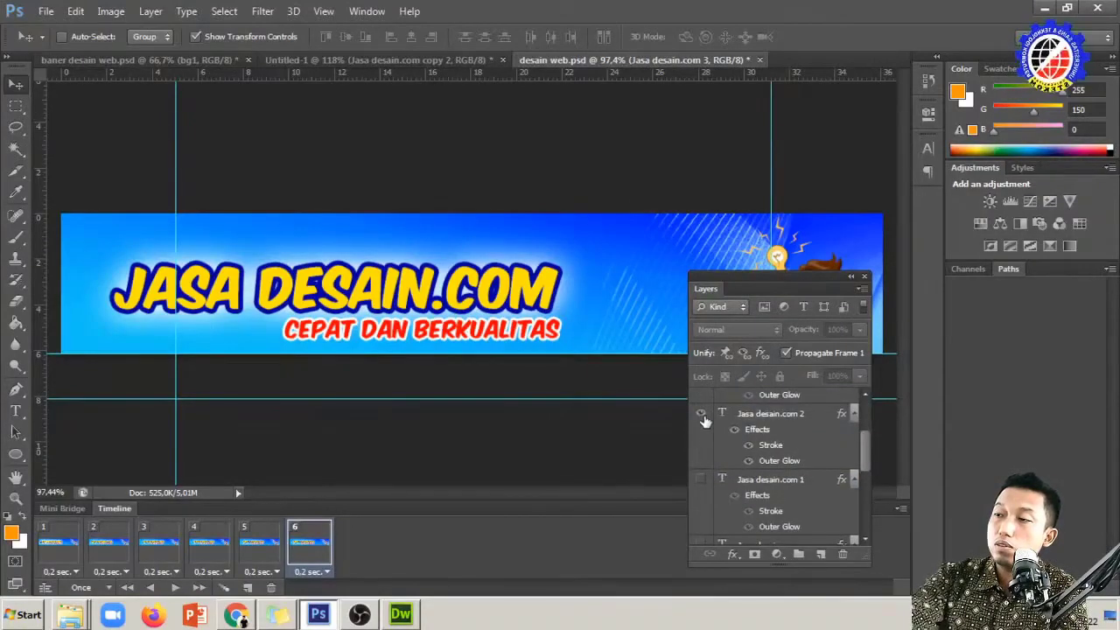
{"action": "left_click", "coordinate": [701, 414]}
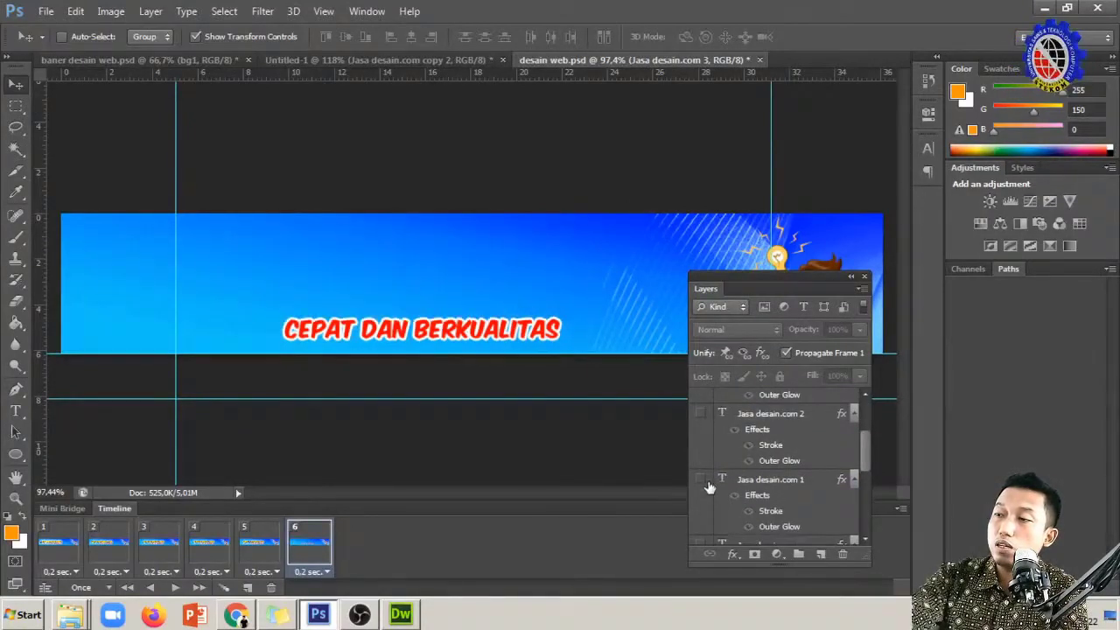
{"action": "left_click", "coordinate": [701, 480]}
{"action": "scroll", "coordinate": [700, 481], "scroll_direction": "down", "scroll_amount": 5}
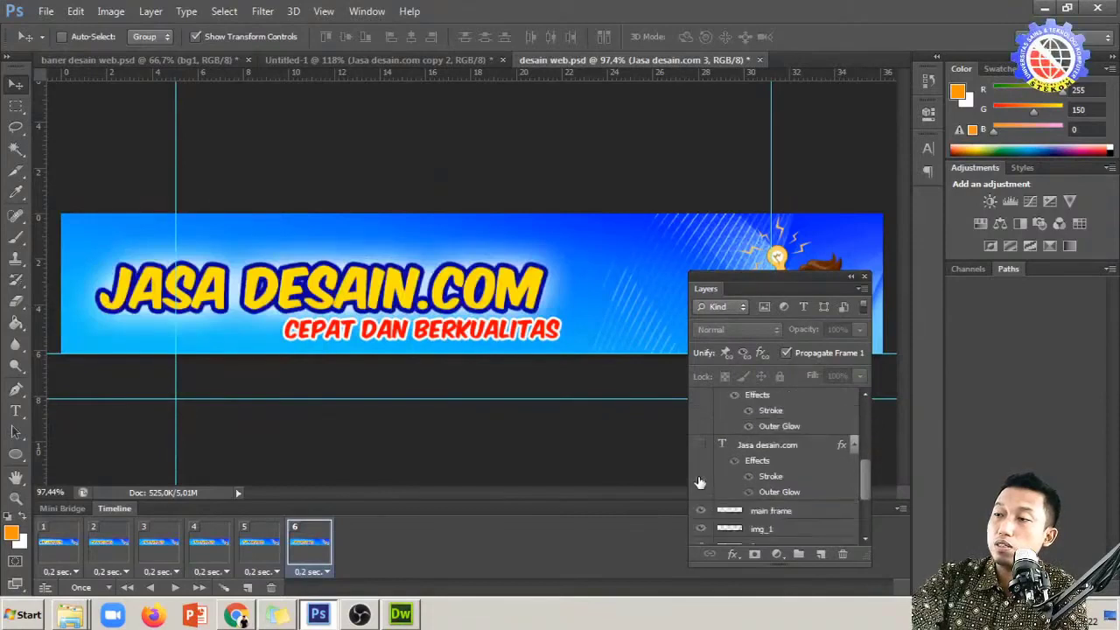
{"action": "scroll", "coordinate": [700, 481], "scroll_direction": "up", "scroll_amount": 5}
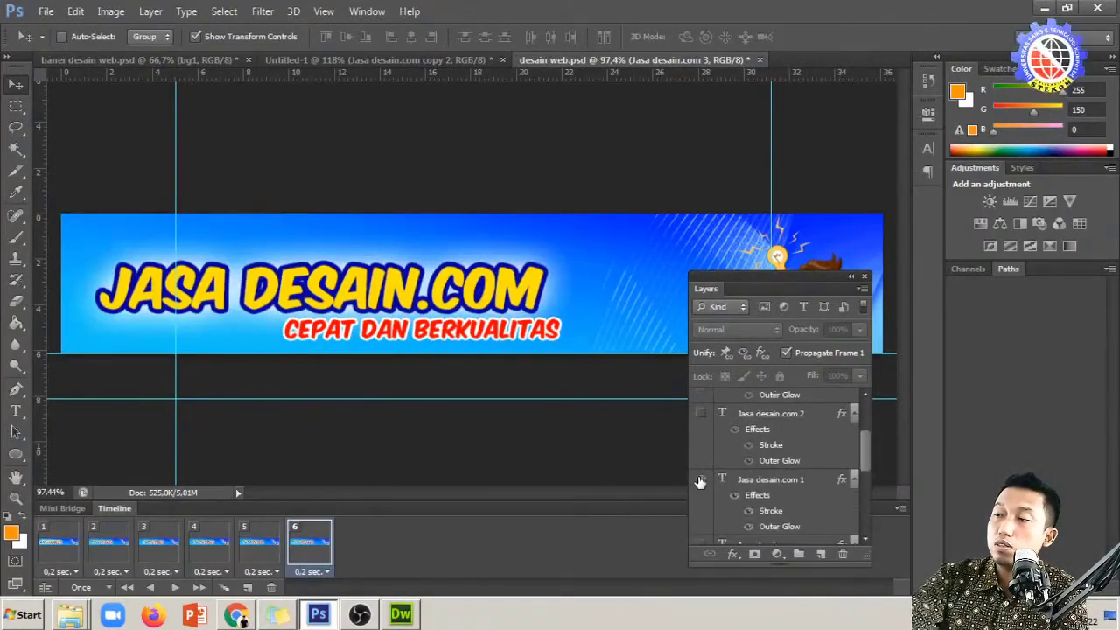
{"action": "scroll", "coordinate": [701, 480], "scroll_direction": "up", "scroll_amount": 2}
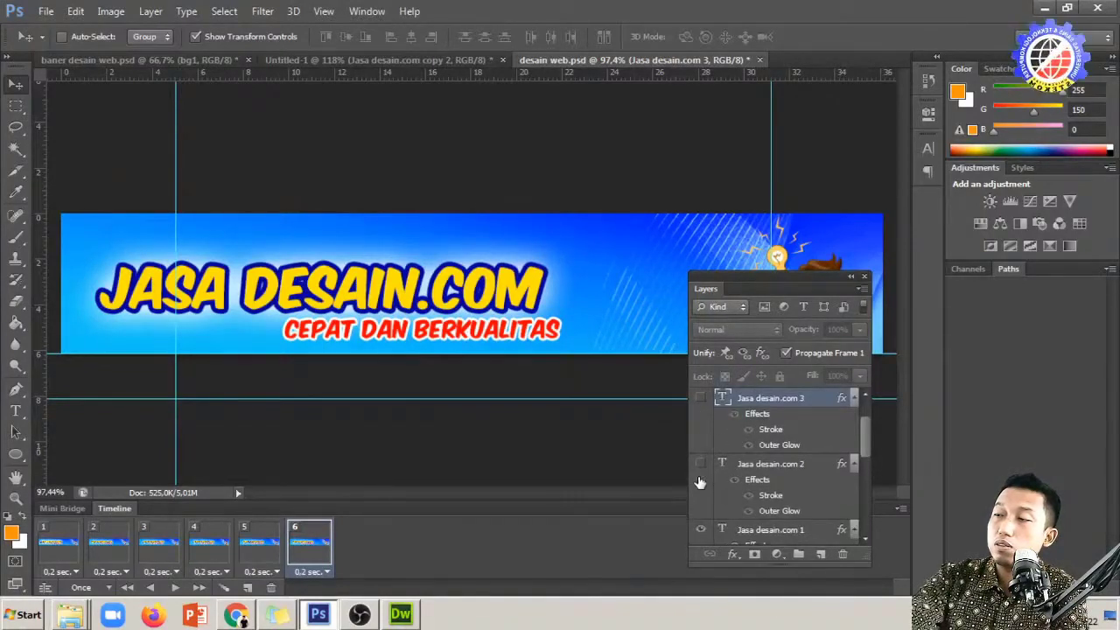
{"action": "scroll", "coordinate": [736, 442], "scroll_direction": "up", "scroll_amount": 1}
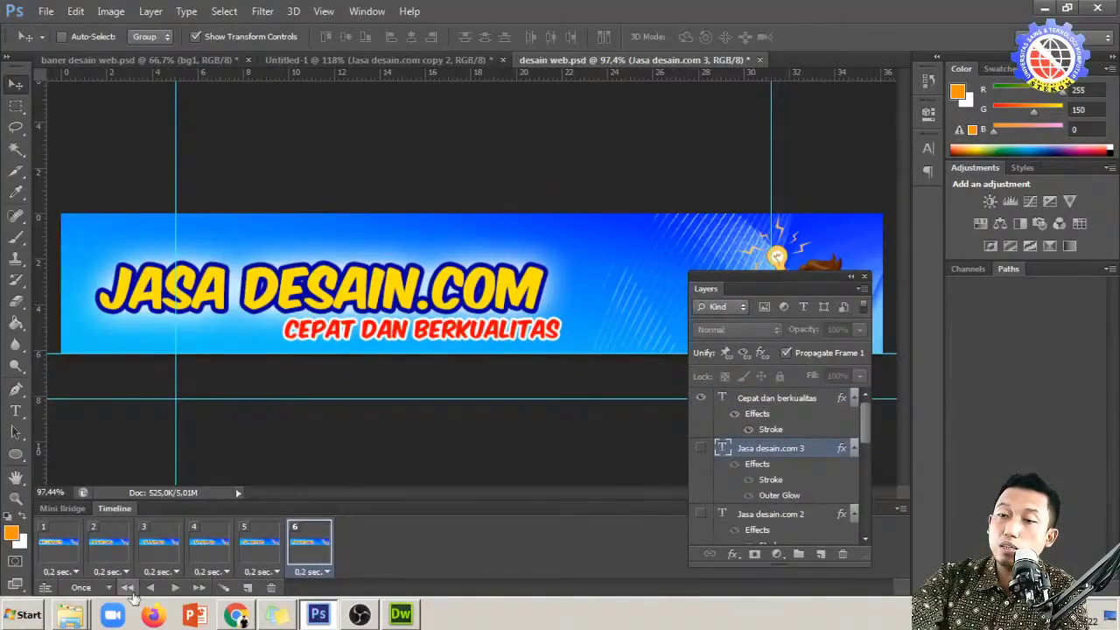
Play the animation from frame 1 to check the title motion, and set the looping option to Forever
{"action": "left_click", "coordinate": [152, 589]}
{"action": "left_click", "coordinate": [127, 587]}
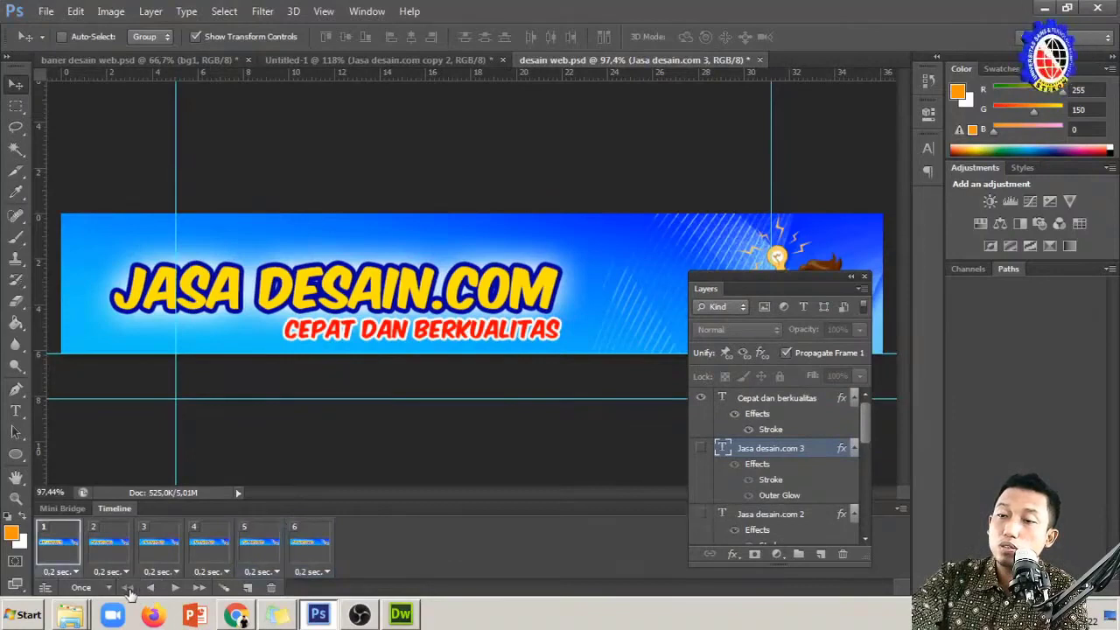
{"action": "left_click", "coordinate": [175, 587]}
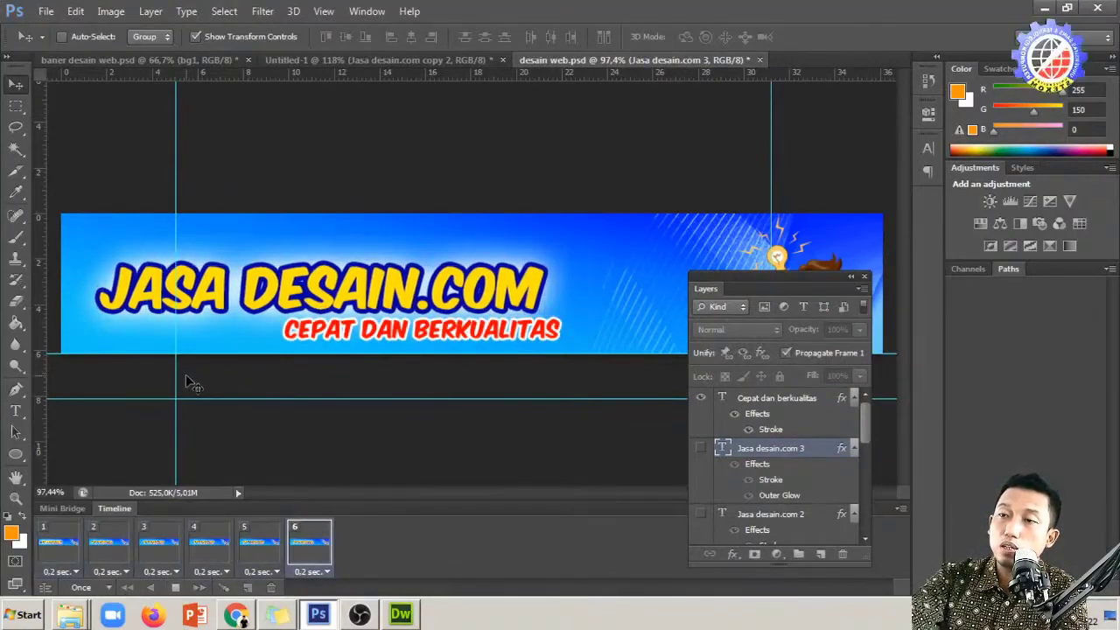
{"action": "left_click", "coordinate": [175, 587]}
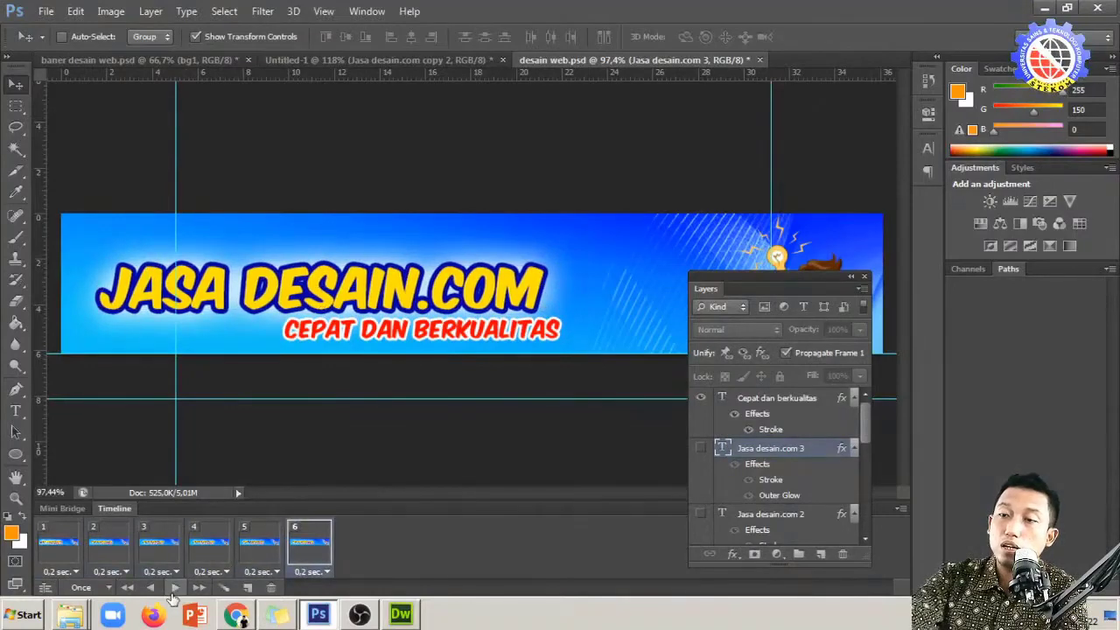
{"action": "left_click", "coordinate": [101, 589]}
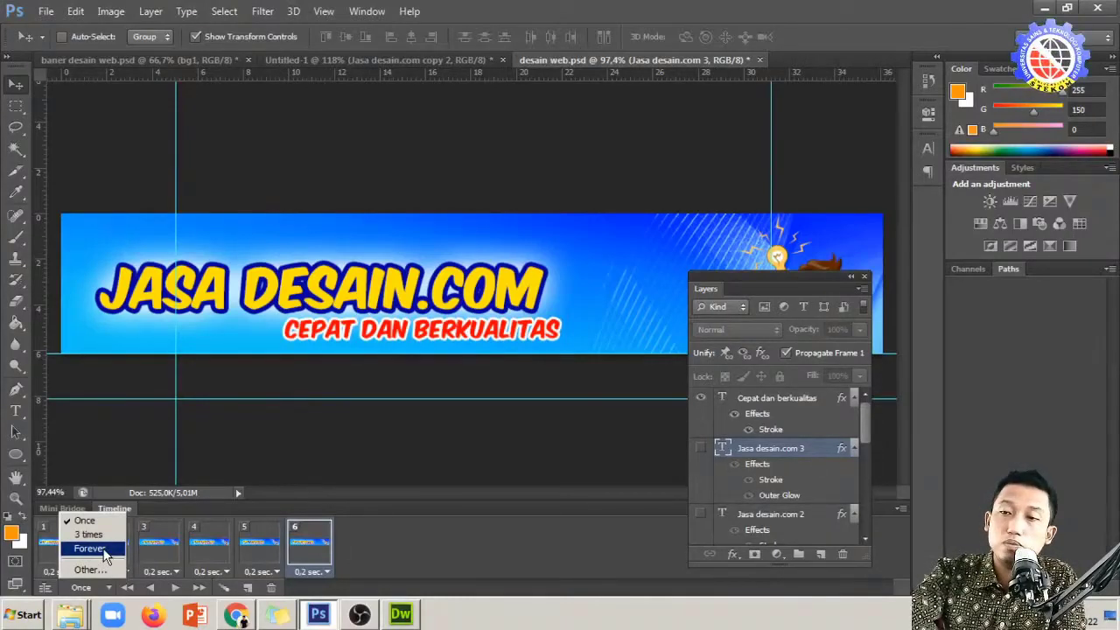
{"action": "left_click", "coordinate": [91, 549]}
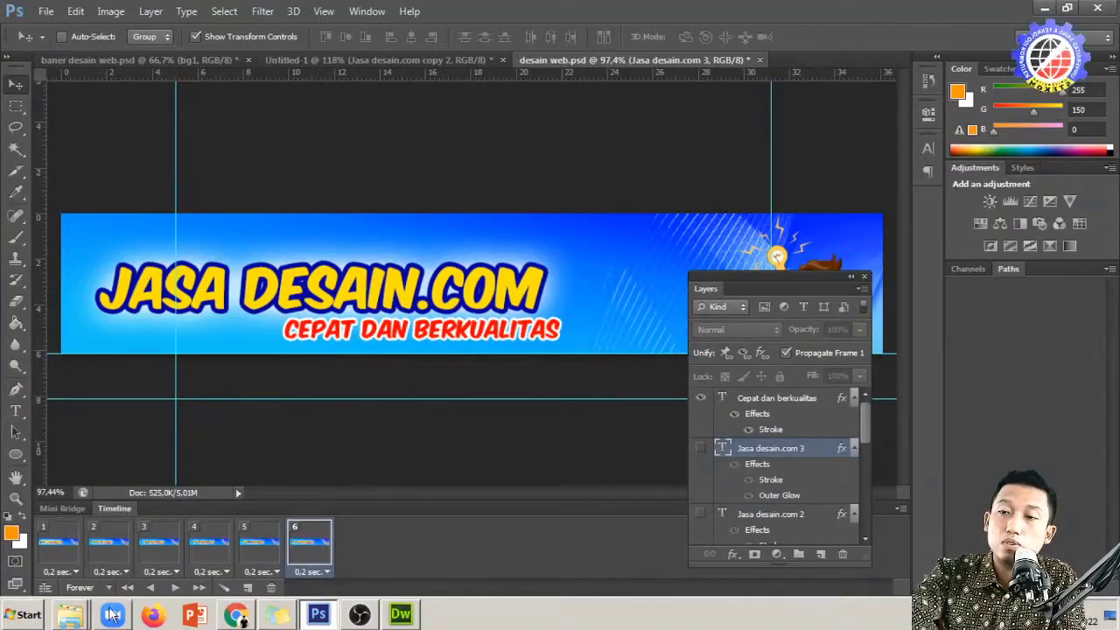
Add a seventh frame duplicated from frame 6, hiding the "Jasa desain.com 1" layer and showing the original "Jasa desain.com" in it
{"action": "left_click", "coordinate": [249, 589]}
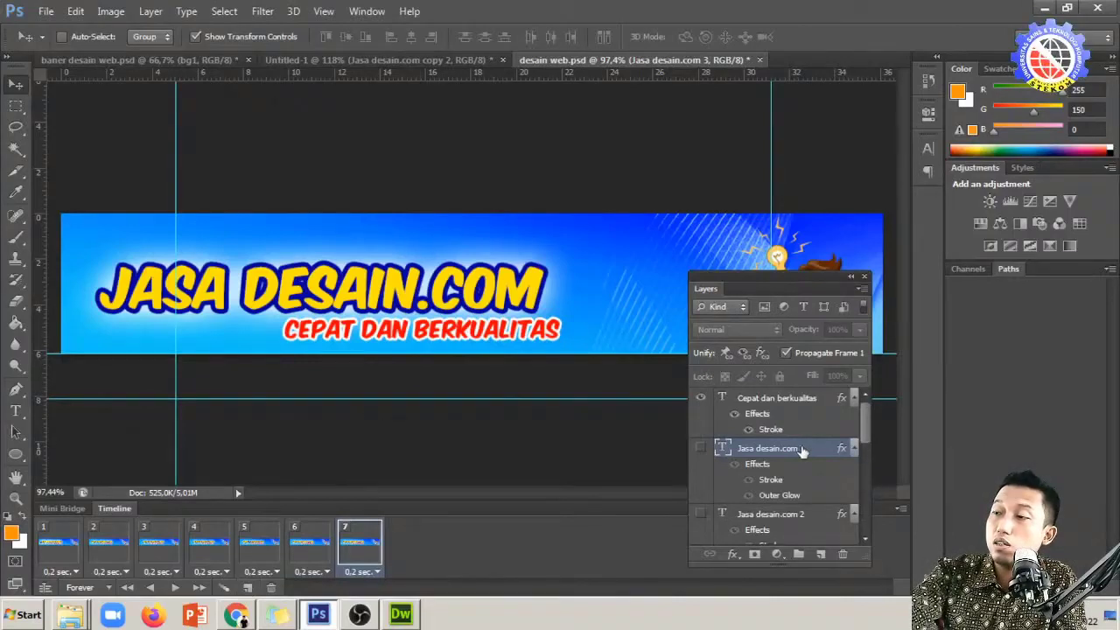
{"action": "scroll", "coordinate": [803, 450], "scroll_direction": "down", "scroll_amount": 5}
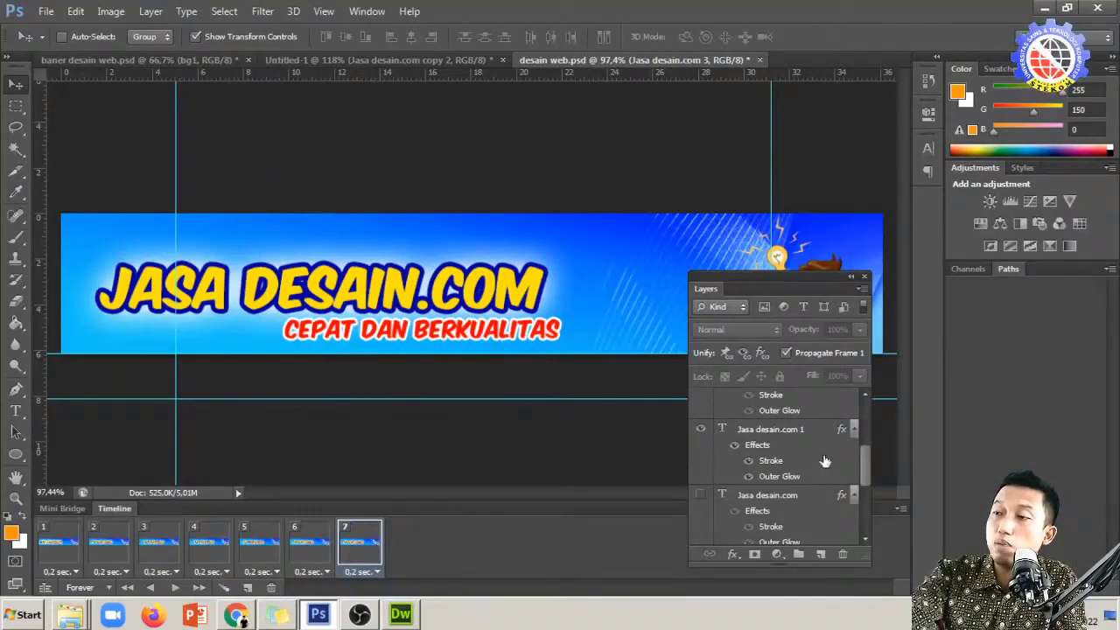
{"action": "scroll", "coordinate": [823, 459], "scroll_direction": "up", "scroll_amount": 3}
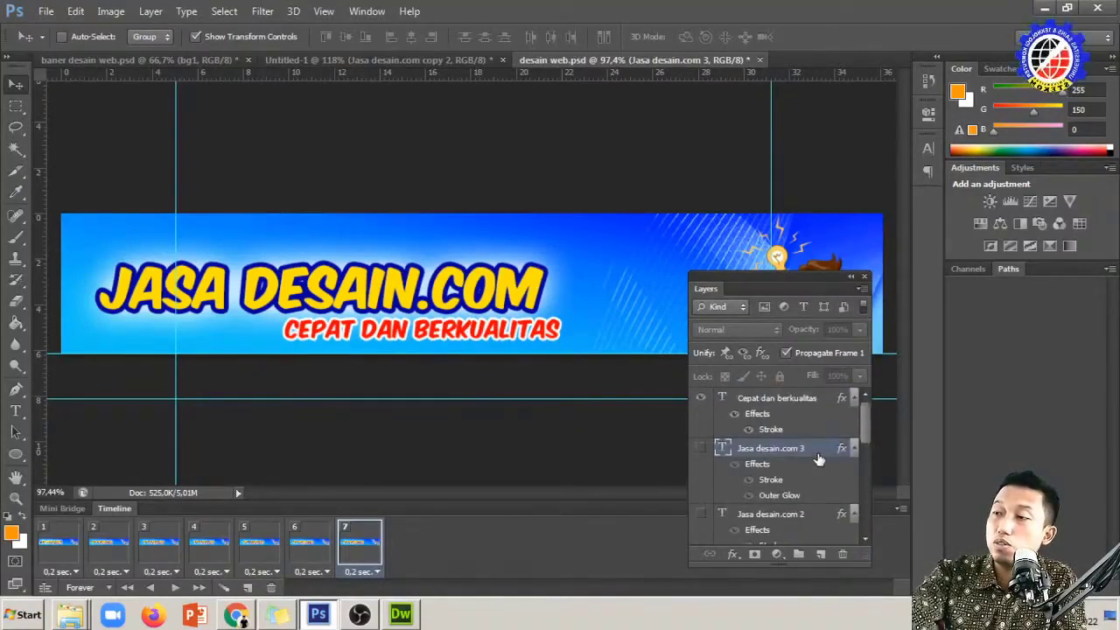
{"action": "scroll", "coordinate": [821, 460], "scroll_direction": "down", "scroll_amount": 3}
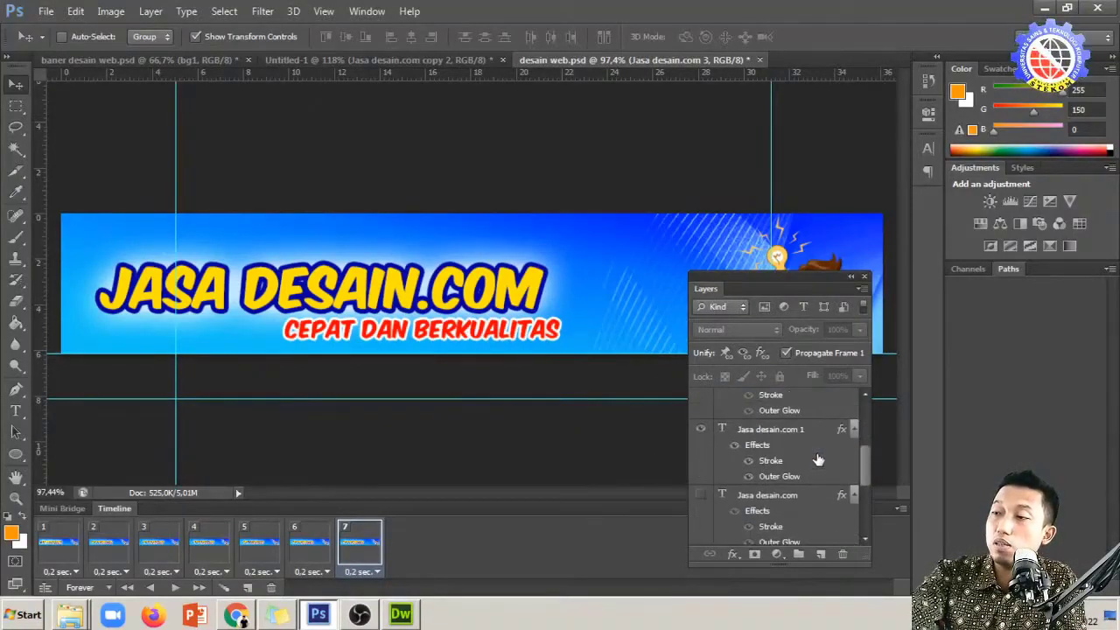
{"action": "left_click", "coordinate": [701, 430]}
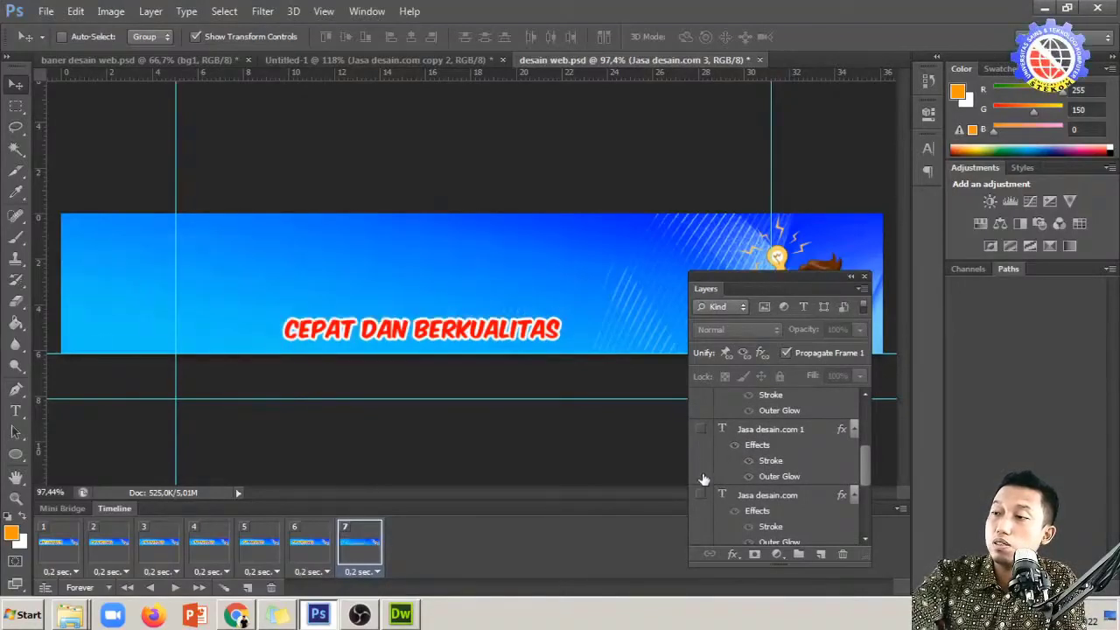
{"action": "left_click", "coordinate": [701, 496]}
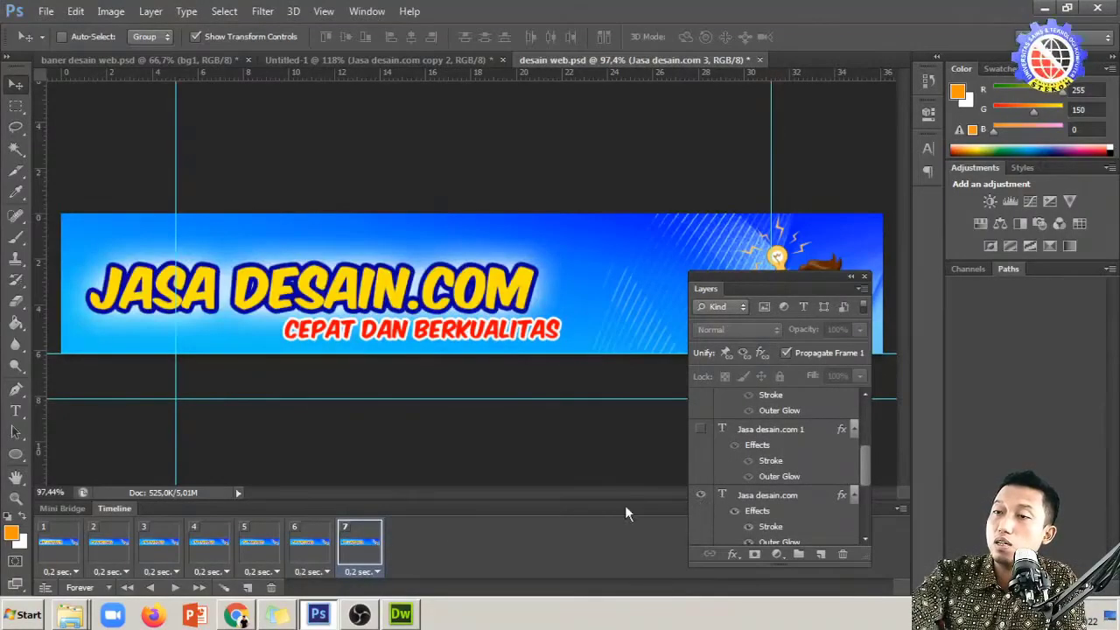
Step through the animation frames in both directions and compare the title's position in each
{"action": "left_click", "coordinate": [294, 549]}
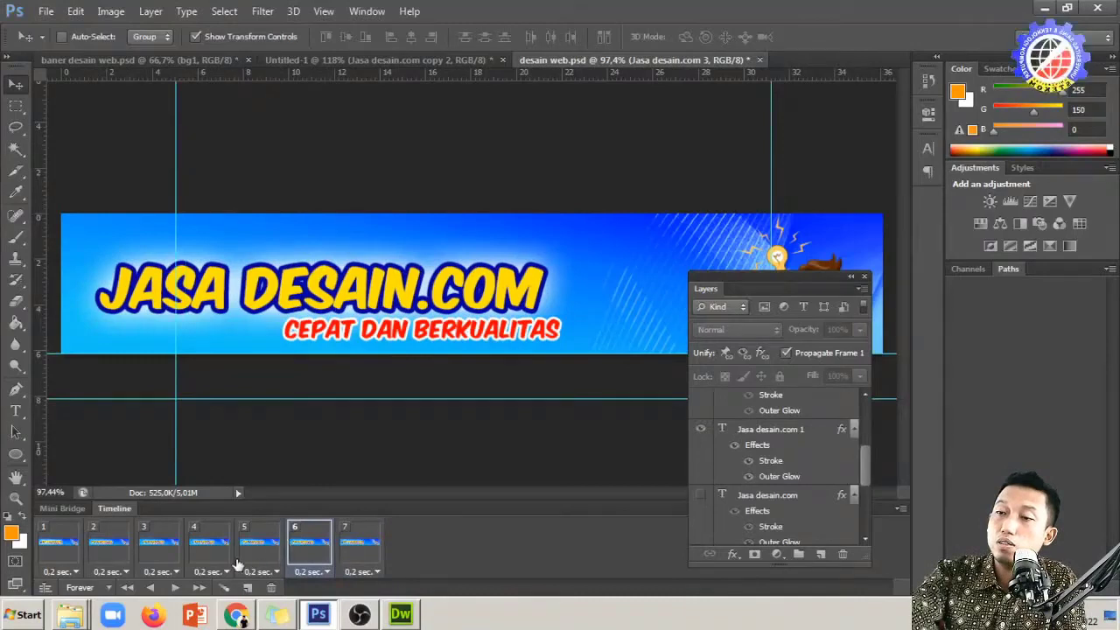
{"action": "left_click", "coordinate": [245, 560]}
{"action": "left_click", "coordinate": [217, 556]}
{"action": "left_click", "coordinate": [166, 557]}
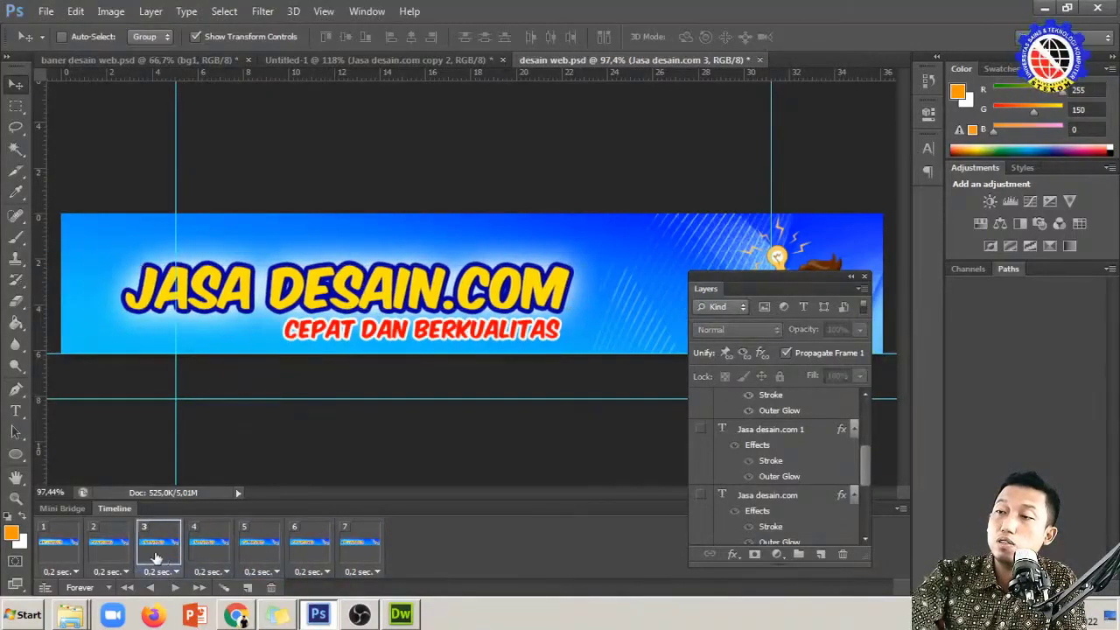
{"action": "left_click", "coordinate": [111, 554]}
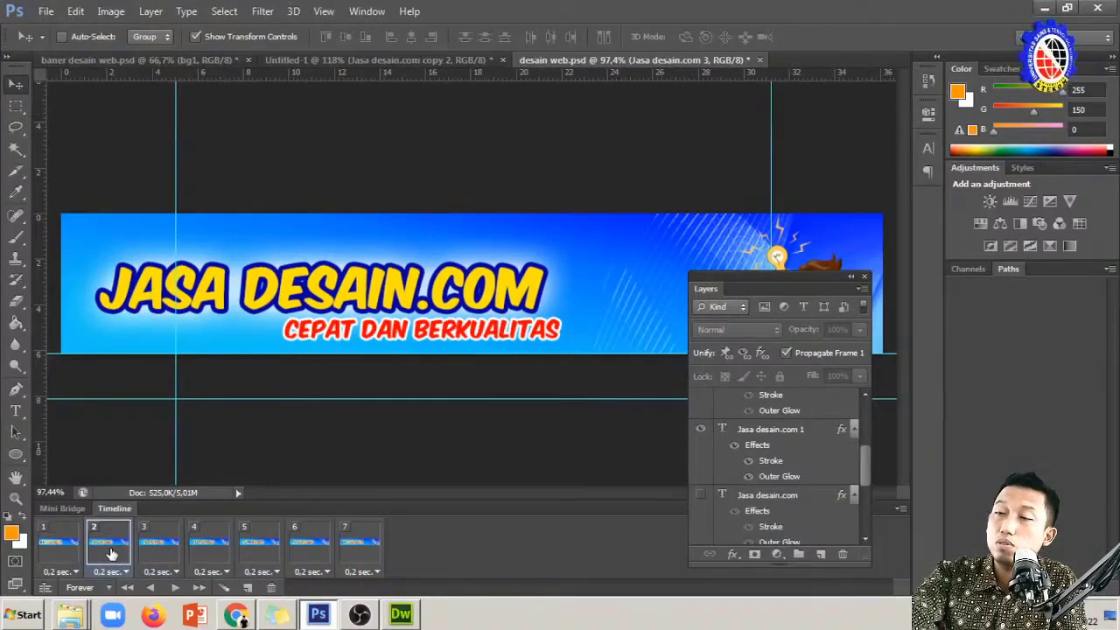
{"action": "left_click", "coordinate": [160, 550]}
{"action": "left_click", "coordinate": [197, 549]}
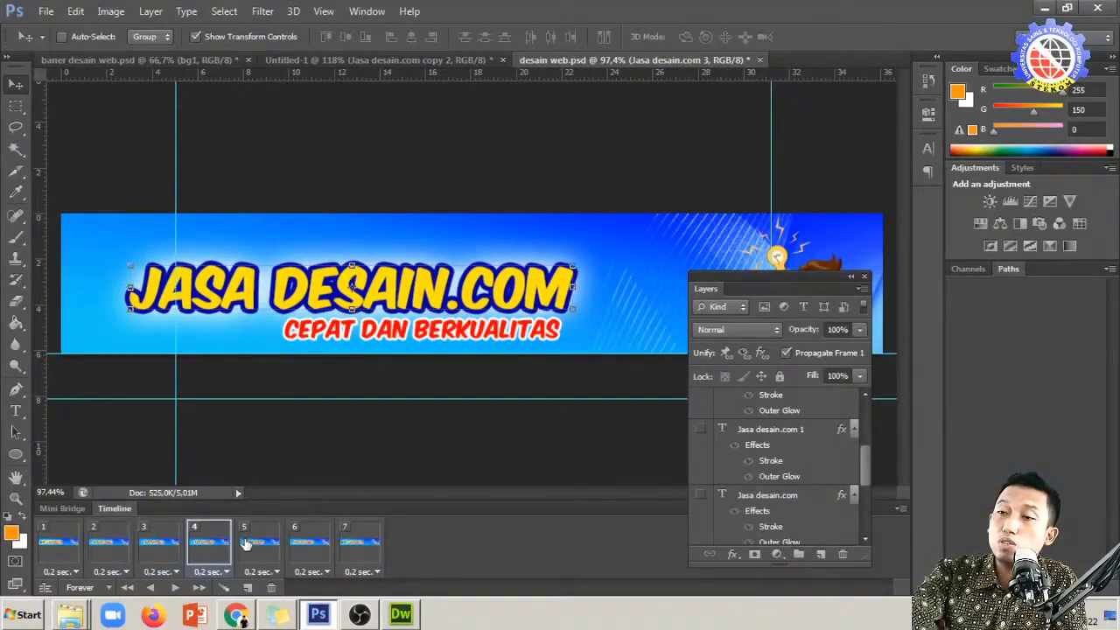
{"action": "left_click", "coordinate": [246, 546]}
{"action": "left_click", "coordinate": [308, 548]}
{"action": "left_click", "coordinate": [347, 549]}
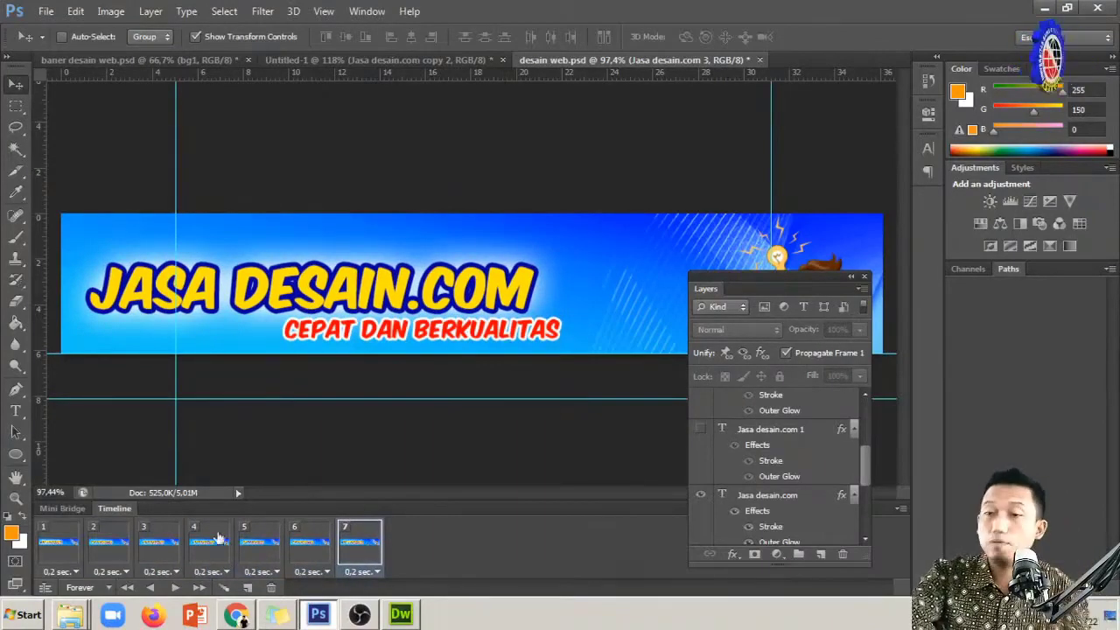
{"action": "left_click", "coordinate": [59, 551]}
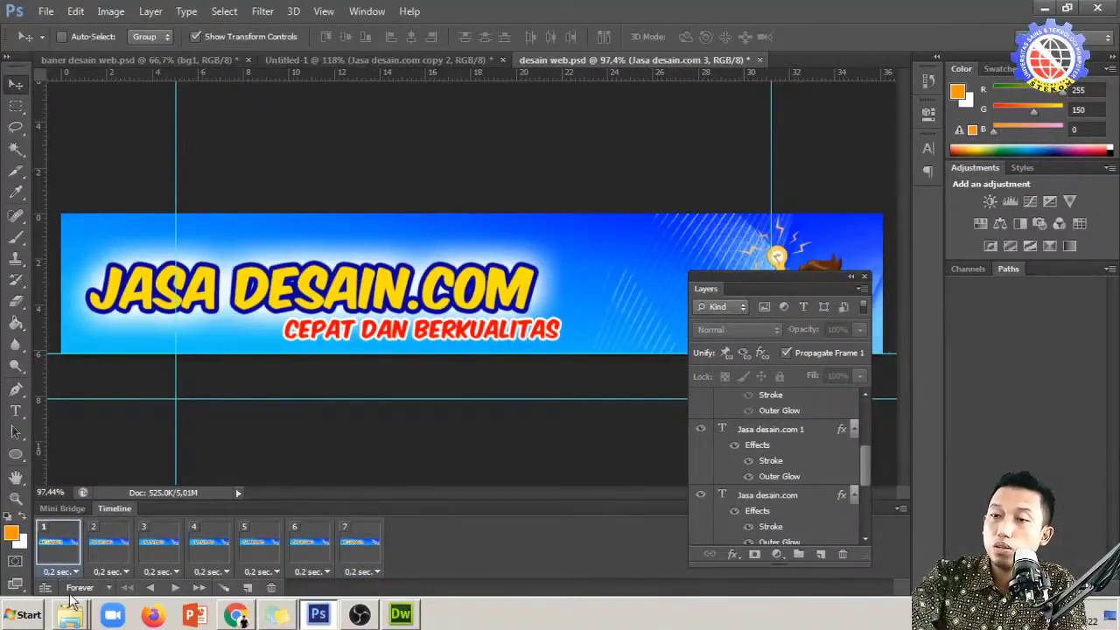
In frame 2, duplicate the "Cepat dan berkualitas" text layer as "Cepat dan berkualitas 1"
{"action": "left_click", "coordinate": [108, 547]}
{"action": "scroll", "coordinate": [788, 499], "scroll_direction": "up", "scroll_amount": 5}
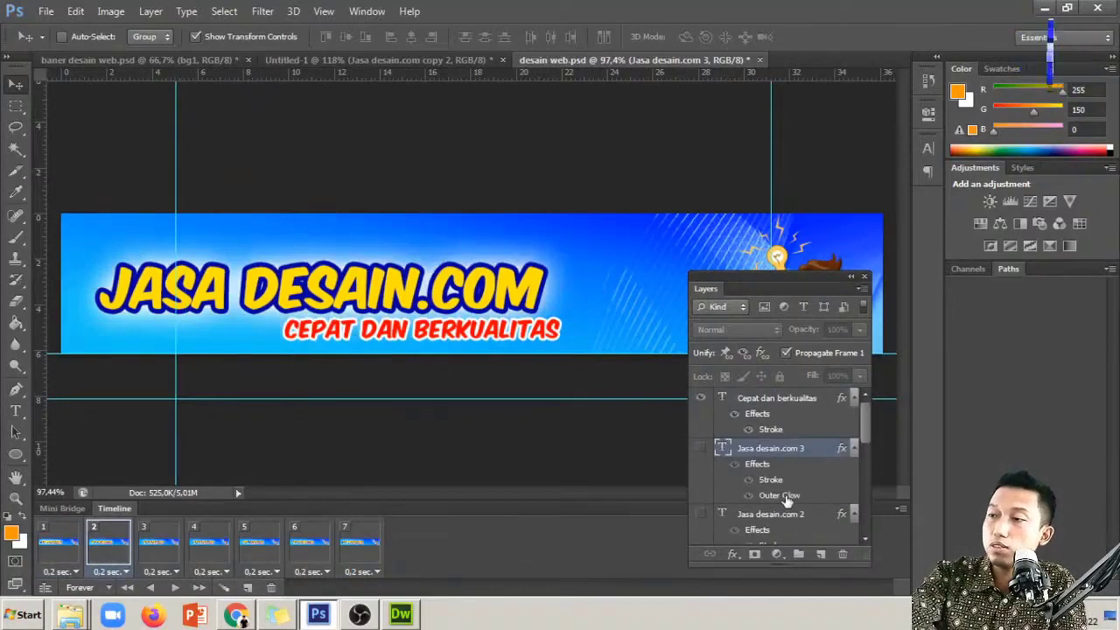
{"action": "scroll", "coordinate": [777, 459], "scroll_direction": "down", "scroll_amount": 1}
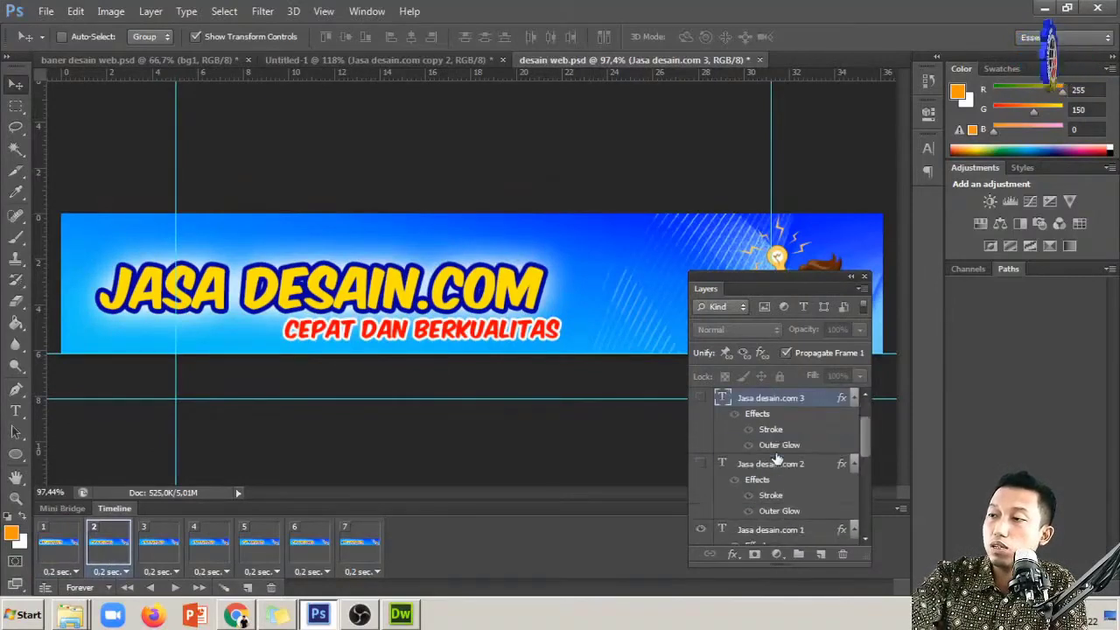
{"action": "scroll", "coordinate": [777, 436], "scroll_direction": "up", "scroll_amount": 1}
{"action": "left_click", "coordinate": [782, 410]}
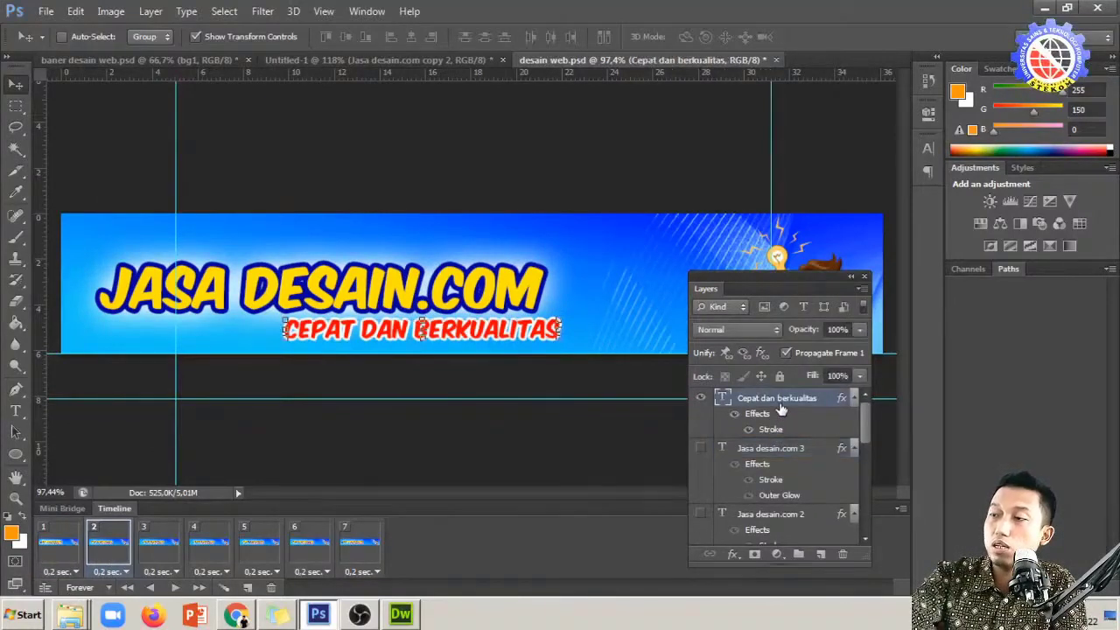
{"action": "right_click", "coordinate": [781, 410]}
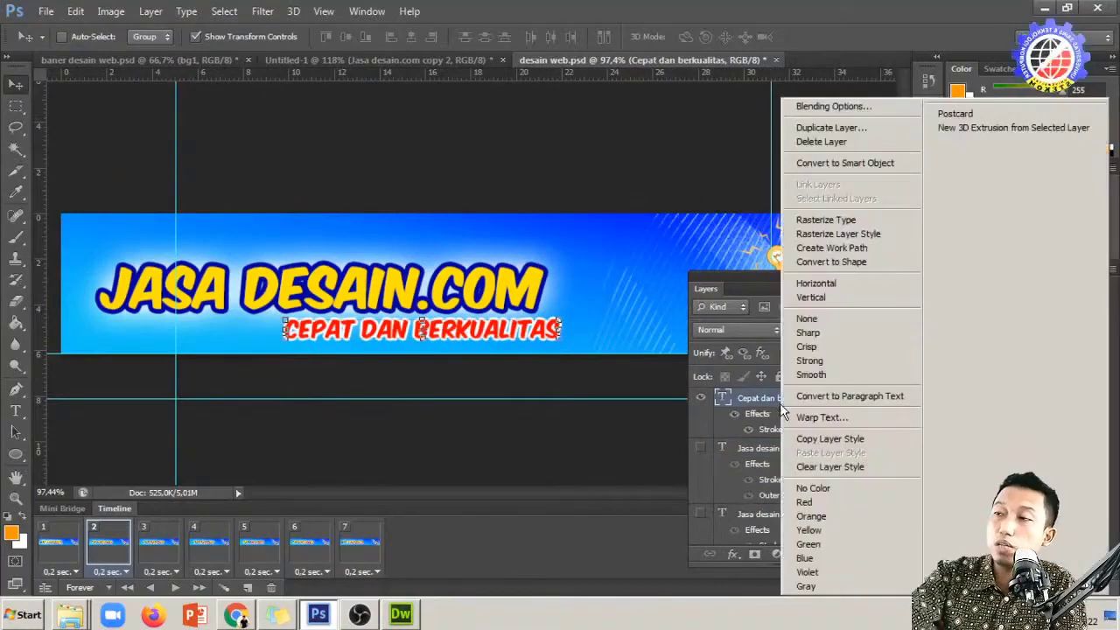
{"action": "left_click", "coordinate": [847, 130]}
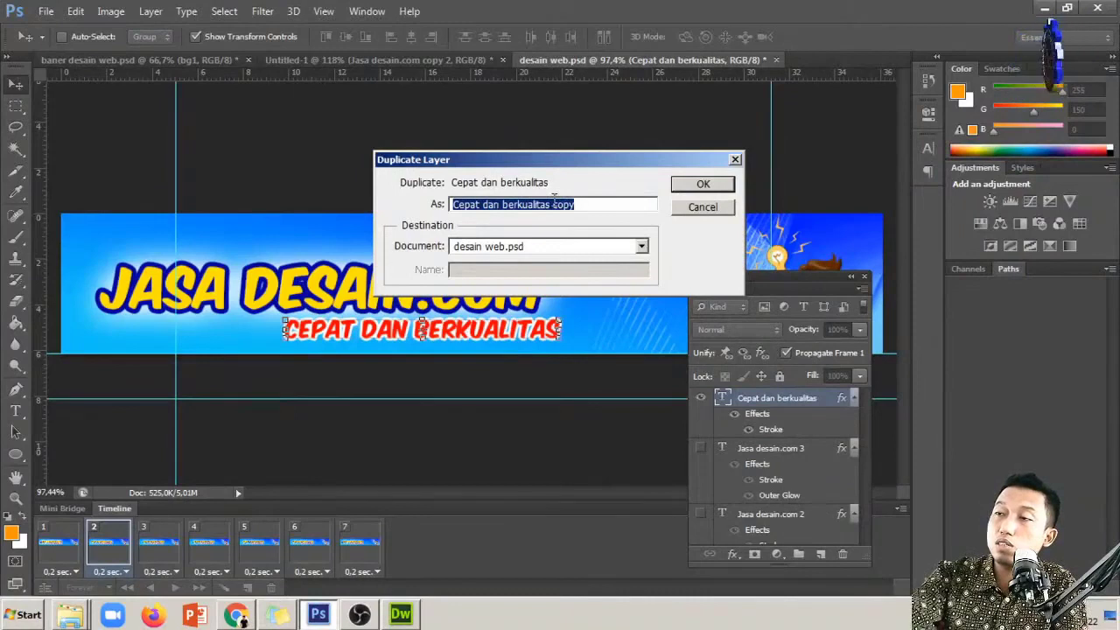
{"action": "left_click_drag", "start_coordinate": [553, 204], "coordinate": [594, 204]}
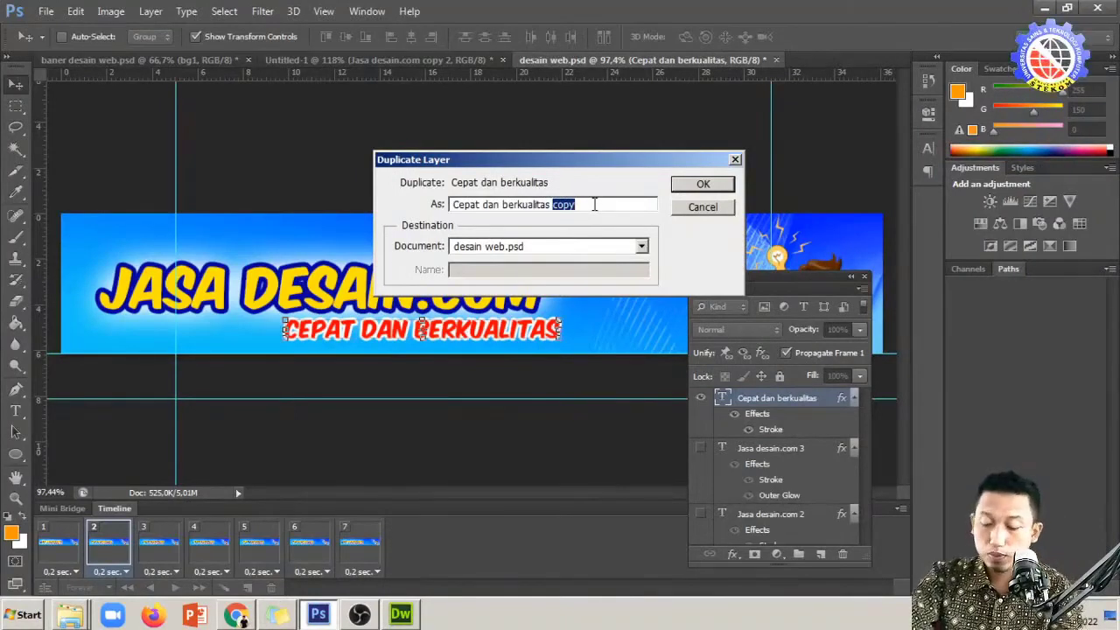
{"action": "type", "text": "1"}
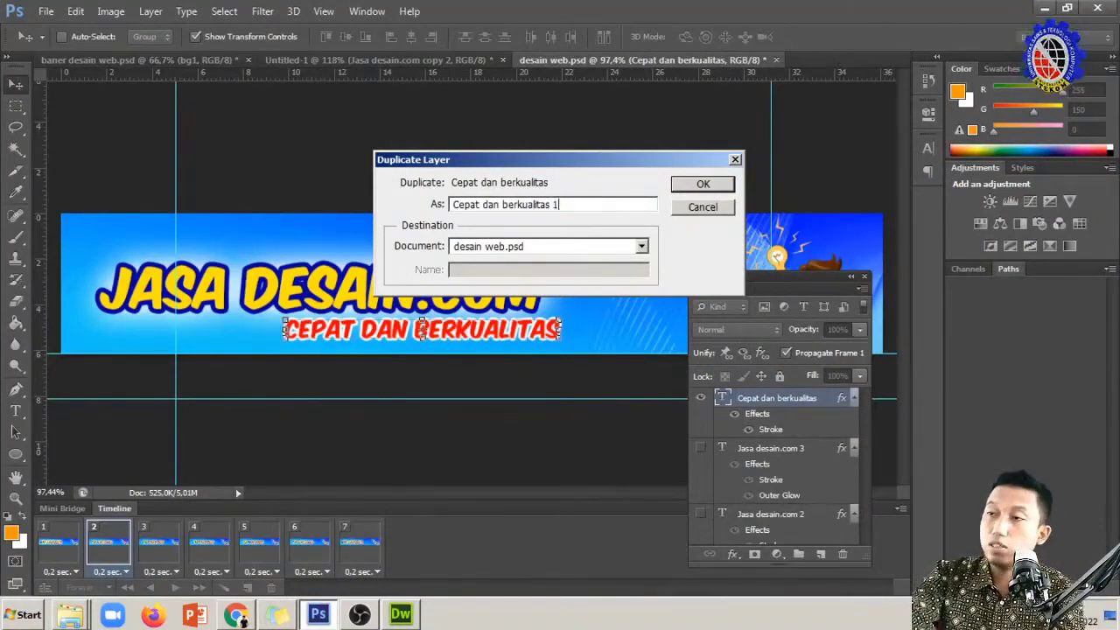
{"action": "left_click", "coordinate": [702, 185]}
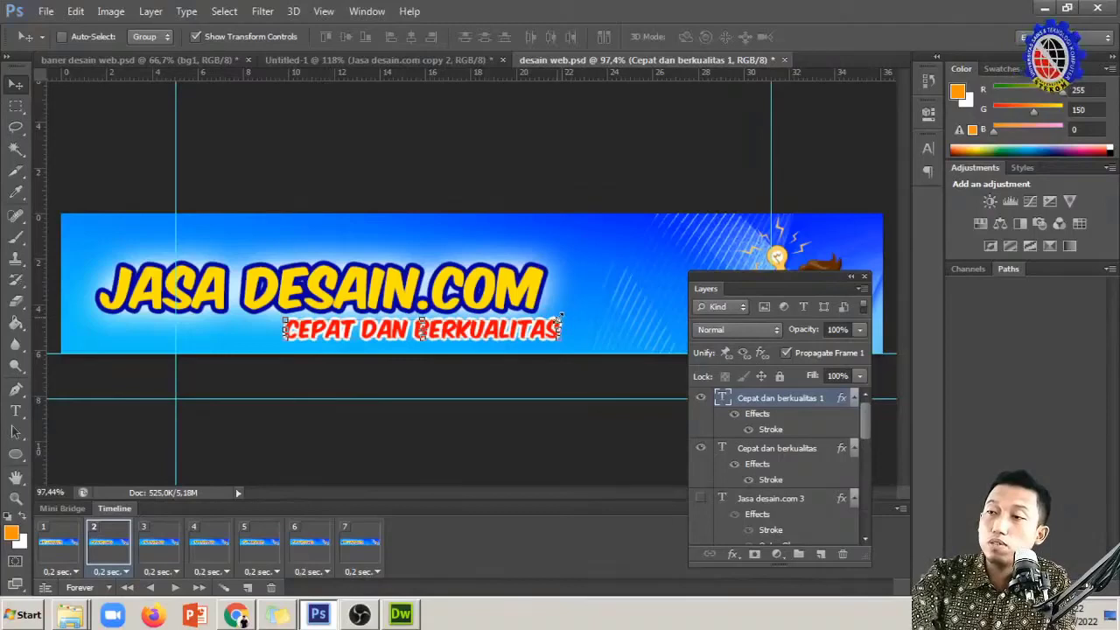
Enlarge the "Cepat dan berkualitas 1" tagline to about 107% around its centre, and hide the original tagline layer in frames 2 and 3
{"action": "left_click_drag", "start_coordinate": [569, 316], "coordinate": [528, 330]}
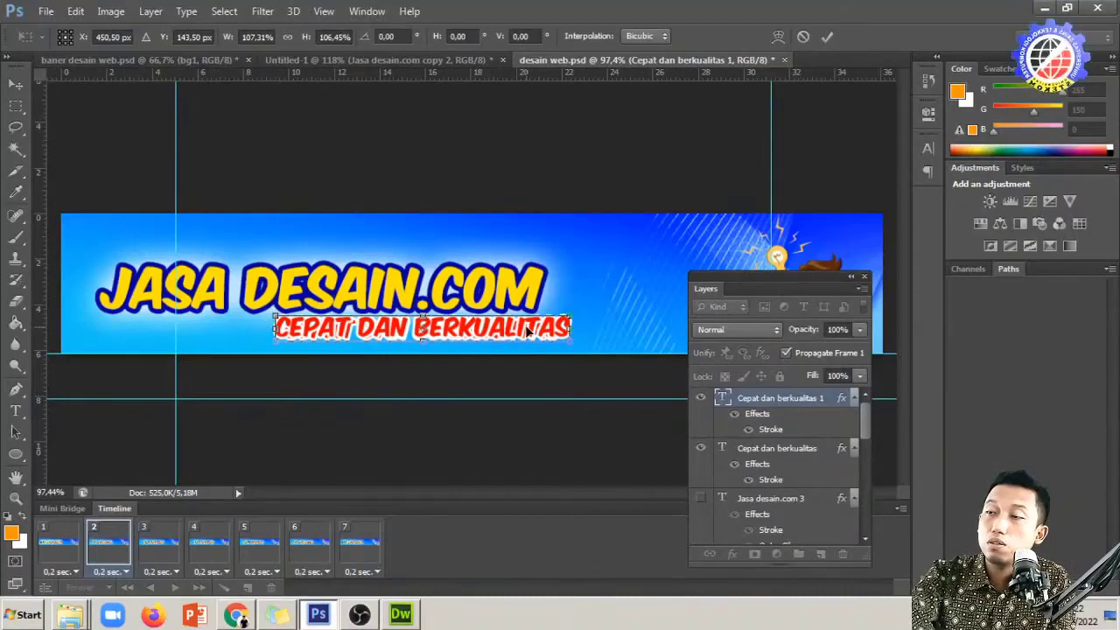
{"action": "key", "text": "Return"}
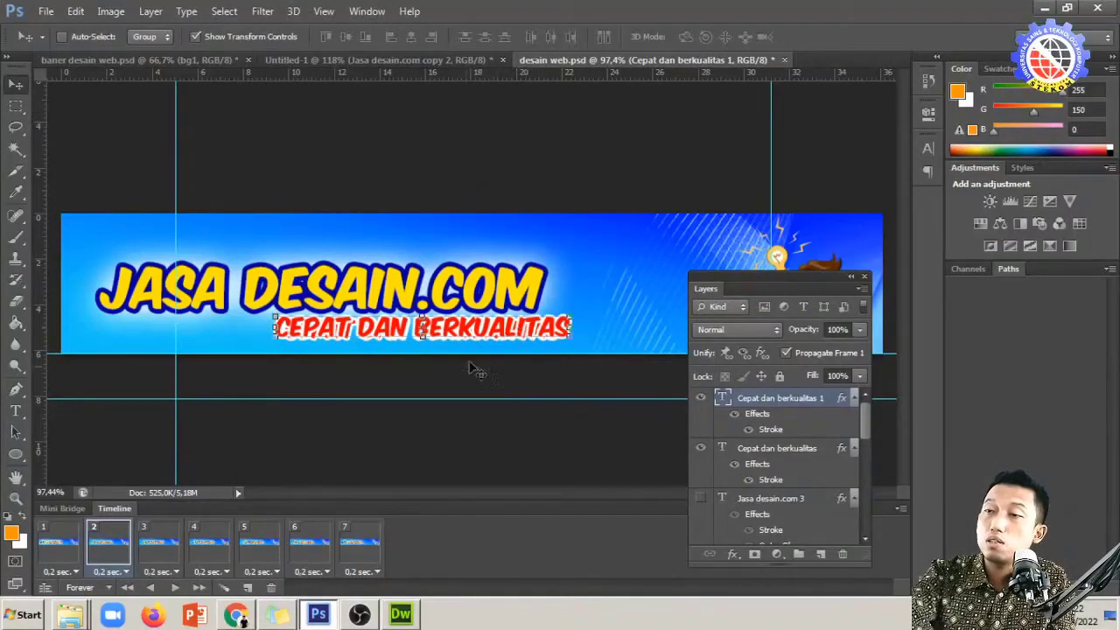
{"action": "left_click", "coordinate": [701, 449]}
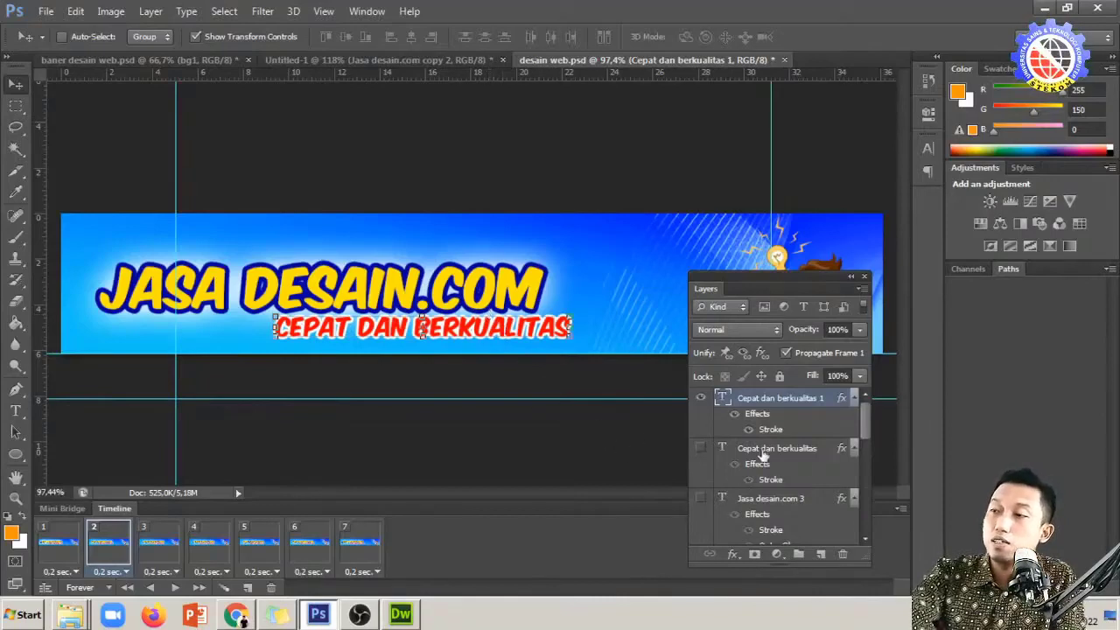
{"action": "left_click", "coordinate": [160, 545]}
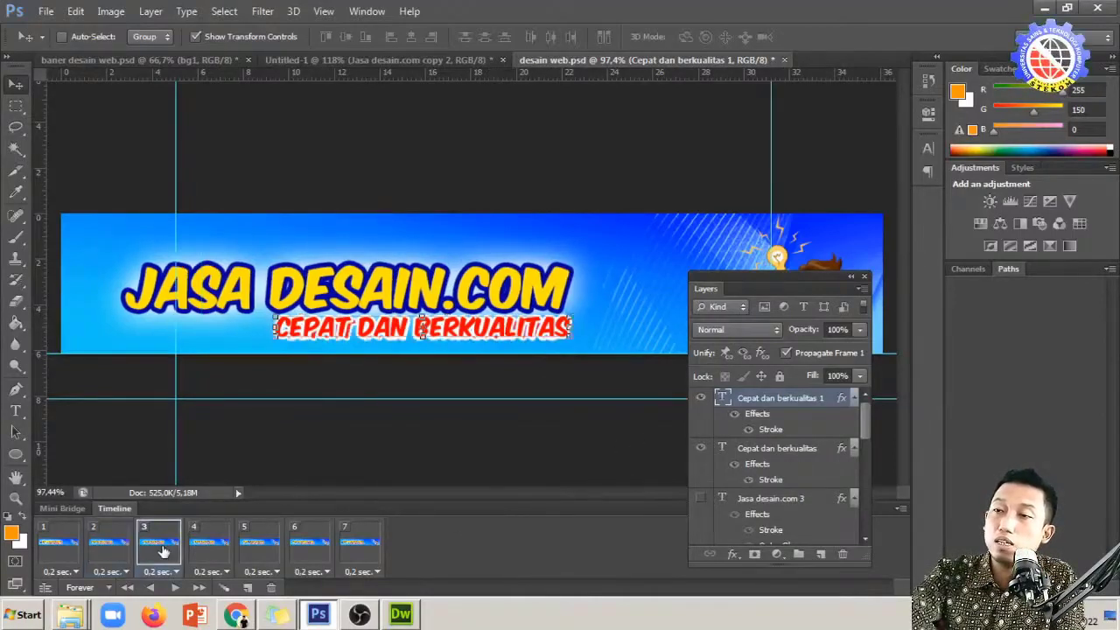
{"action": "left_click", "coordinate": [702, 448]}
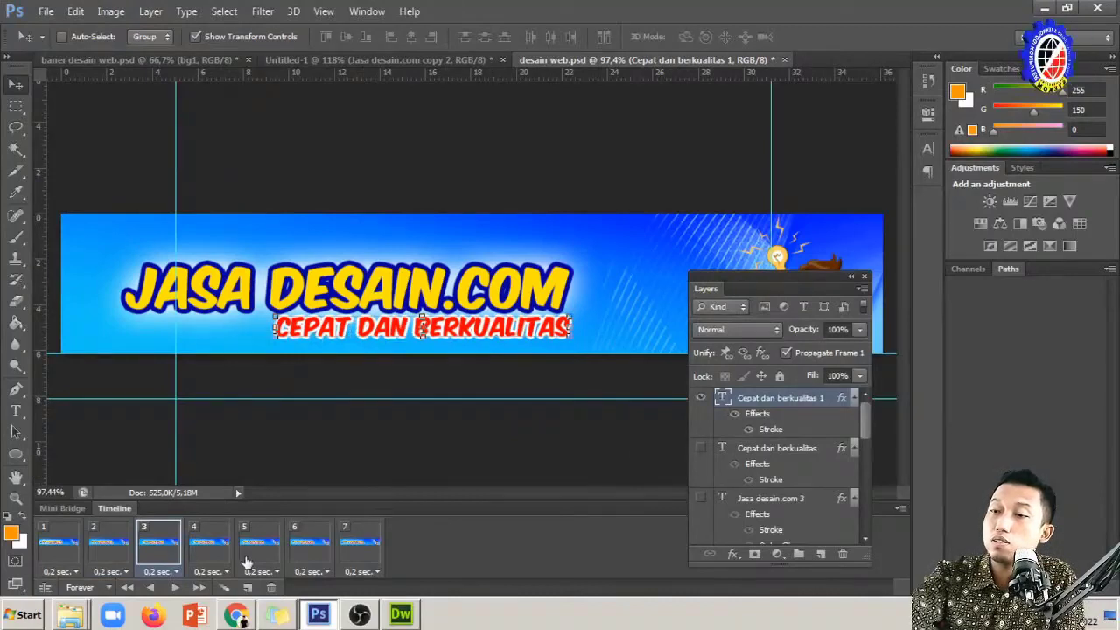
Hide the enlarged "Cepat dan berkualitas 1" layer in frames 7 and 6, leaving the original tagline shown there
{"action": "left_click", "coordinate": [215, 548]}
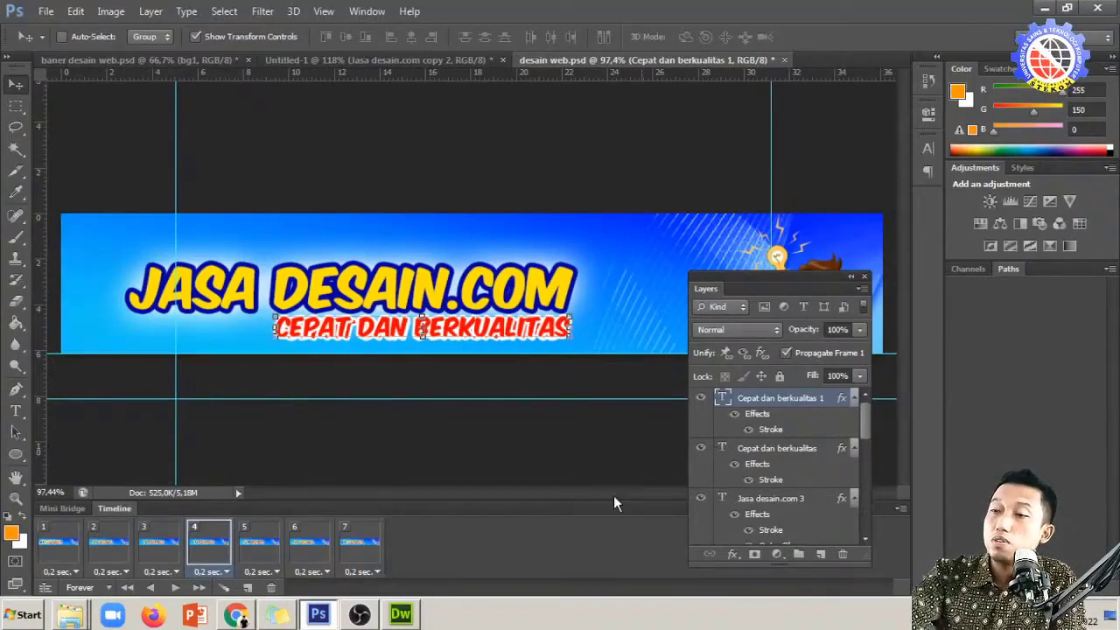
{"action": "left_click", "coordinate": [265, 546]}
{"action": "left_click", "coordinate": [300, 552]}
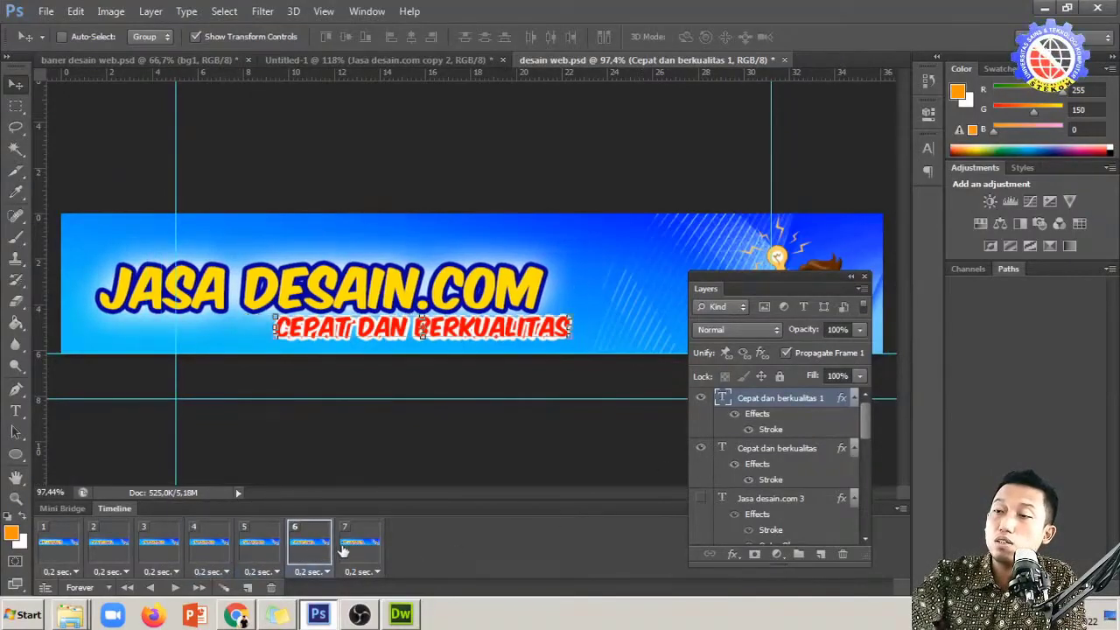
{"action": "left_click", "coordinate": [343, 550]}
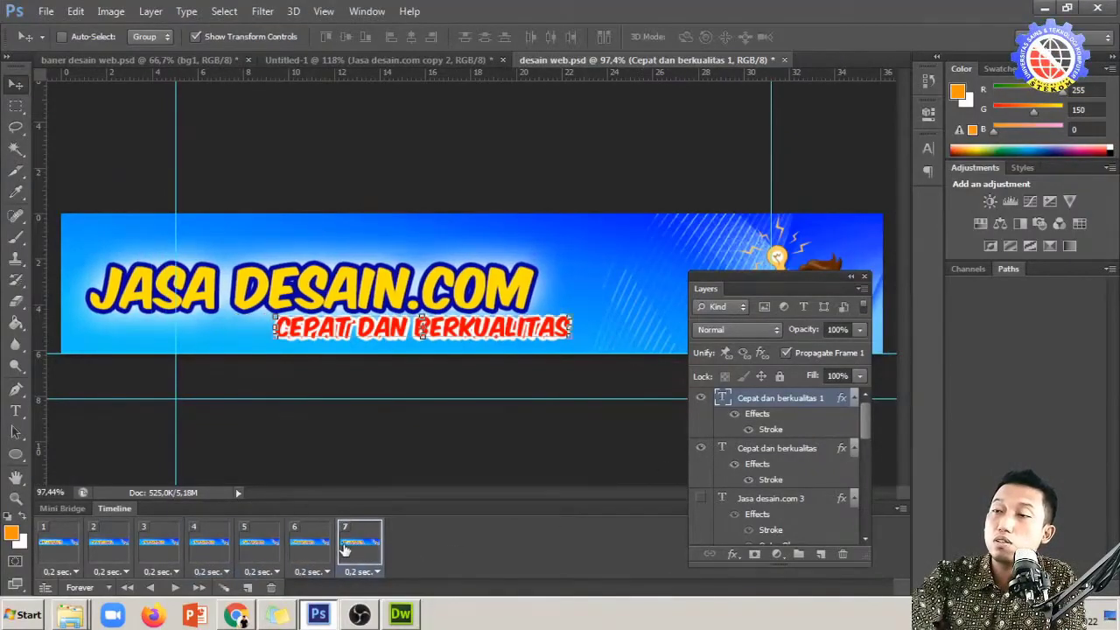
{"action": "left_click", "coordinate": [701, 403]}
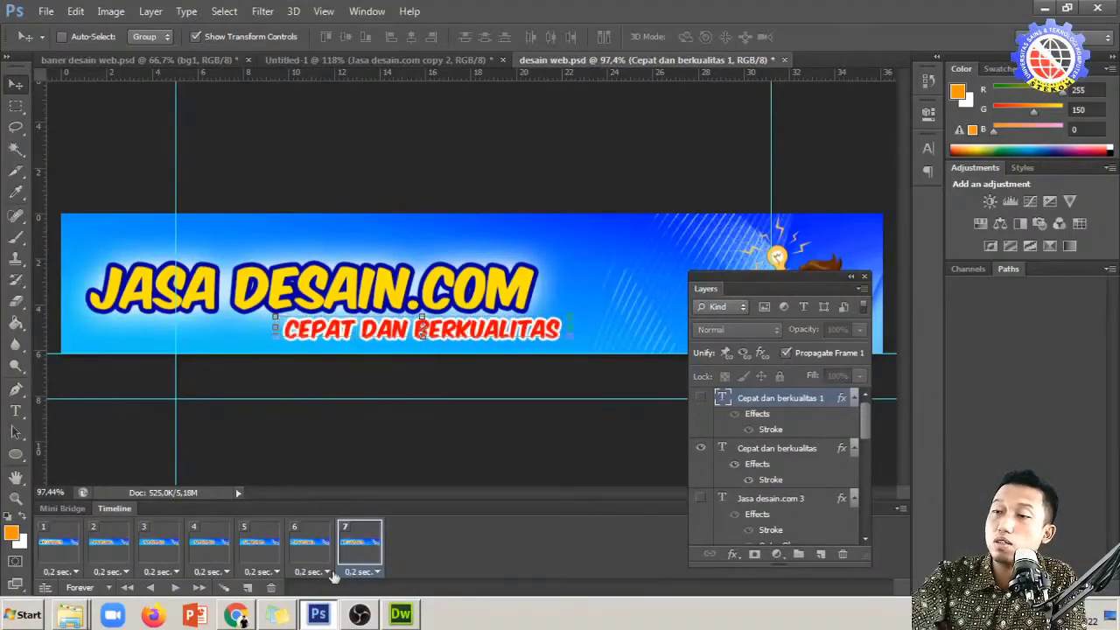
{"action": "left_click", "coordinate": [291, 549]}
{"action": "left_click", "coordinate": [278, 549]}
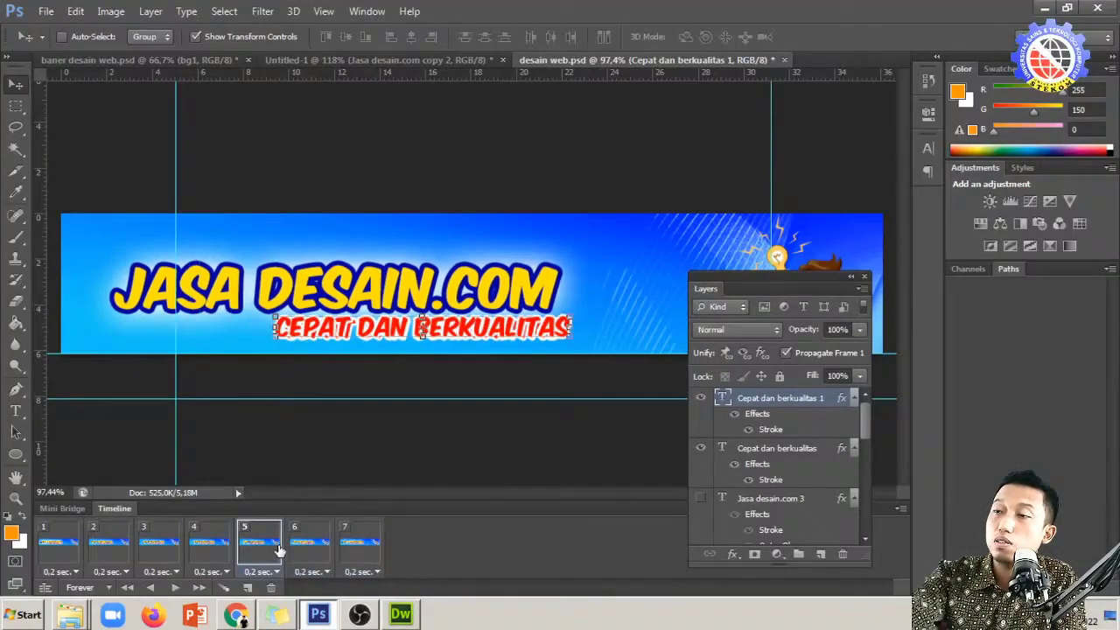
{"action": "left_click", "coordinate": [298, 548]}
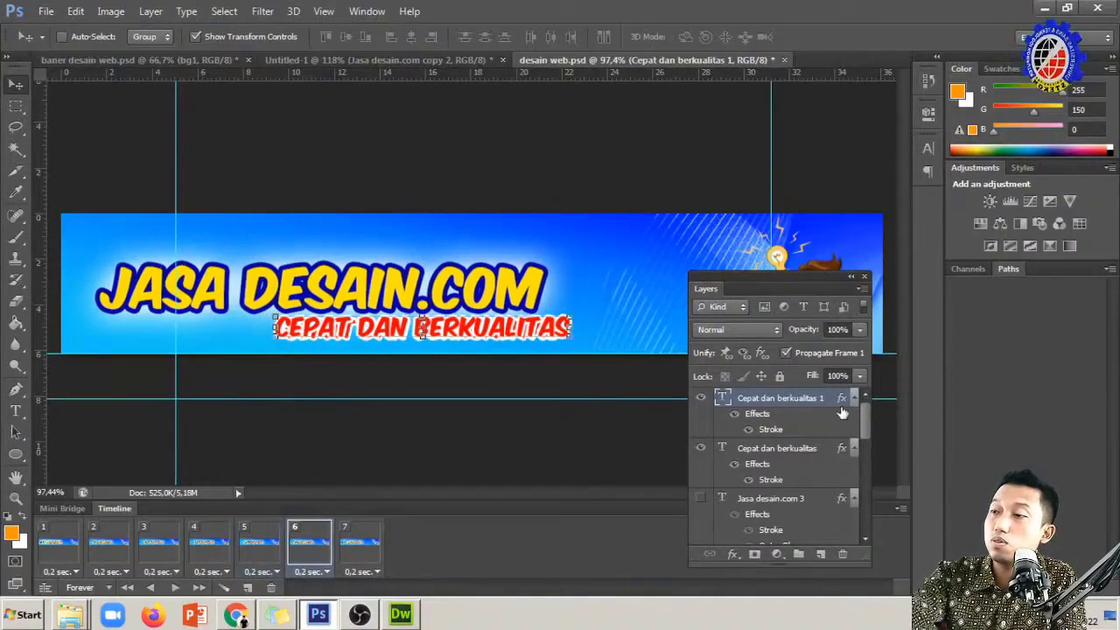
{"action": "left_click", "coordinate": [700, 399]}
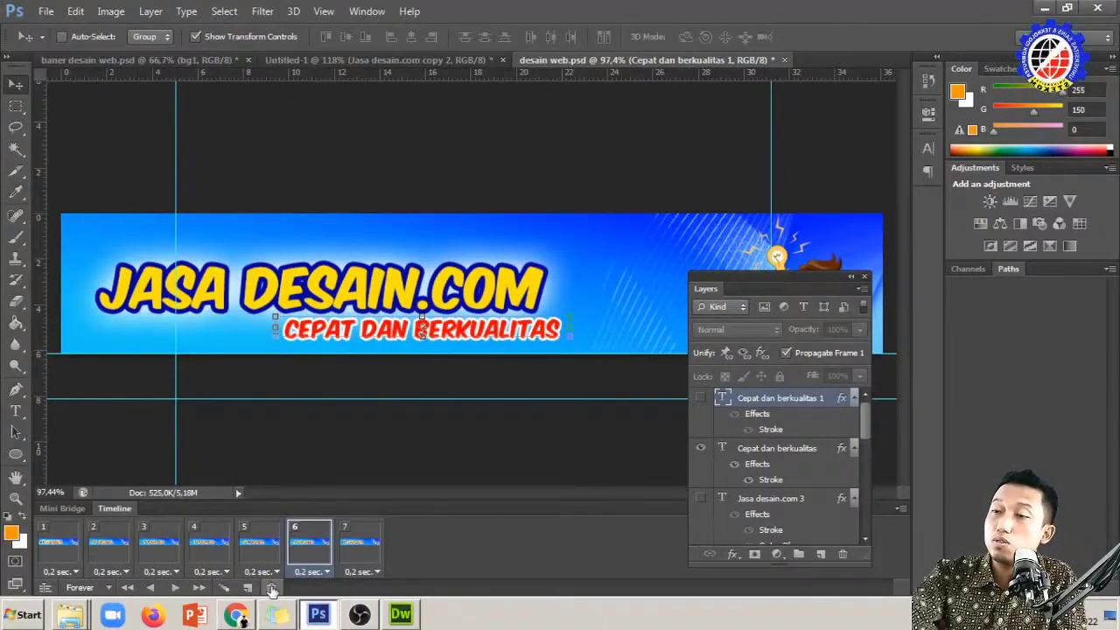
Play the animation from the first frame to check the tagline, and hide the original "Cepat dan berkualitas" layer in frame 5
{"action": "left_click", "coordinate": [355, 560]}
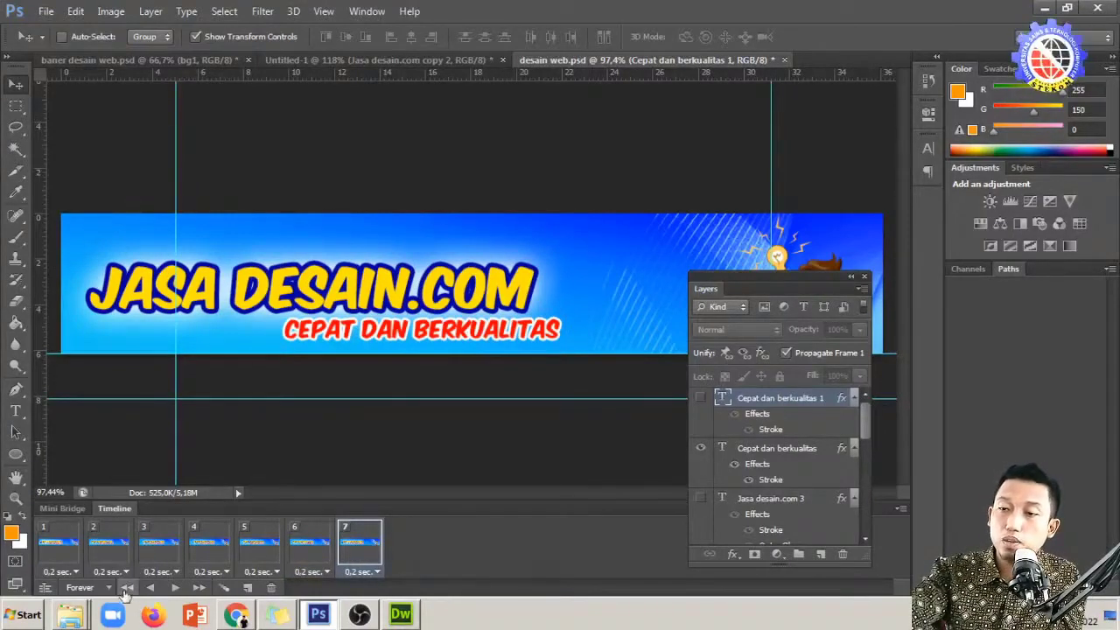
{"action": "left_click", "coordinate": [128, 587]}
{"action": "left_click", "coordinate": [174, 588]}
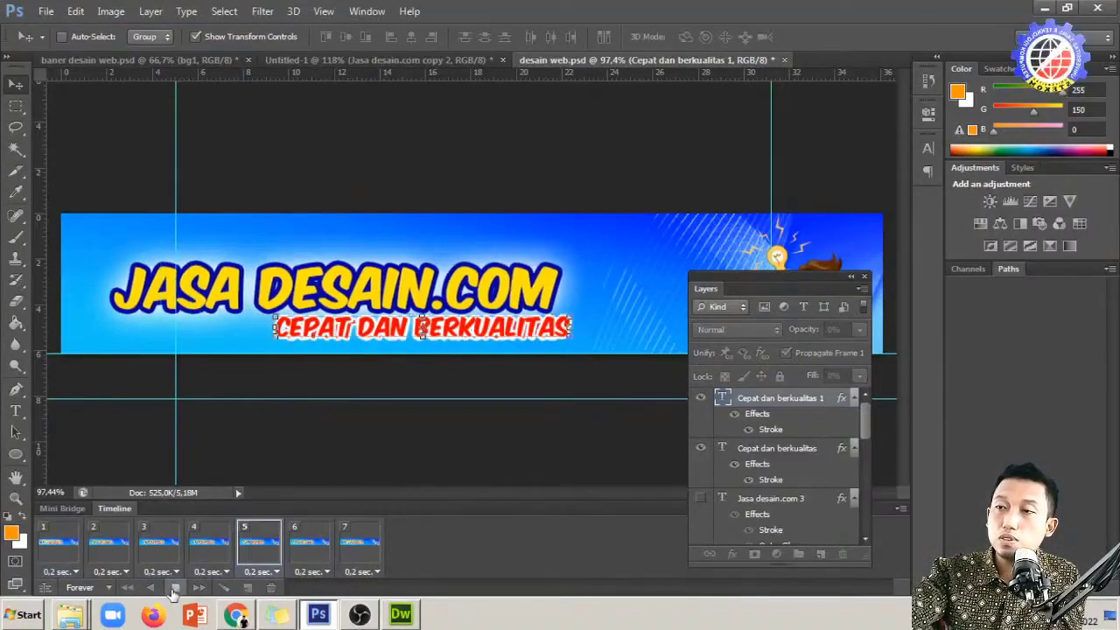
{"action": "left_click", "coordinate": [174, 591]}
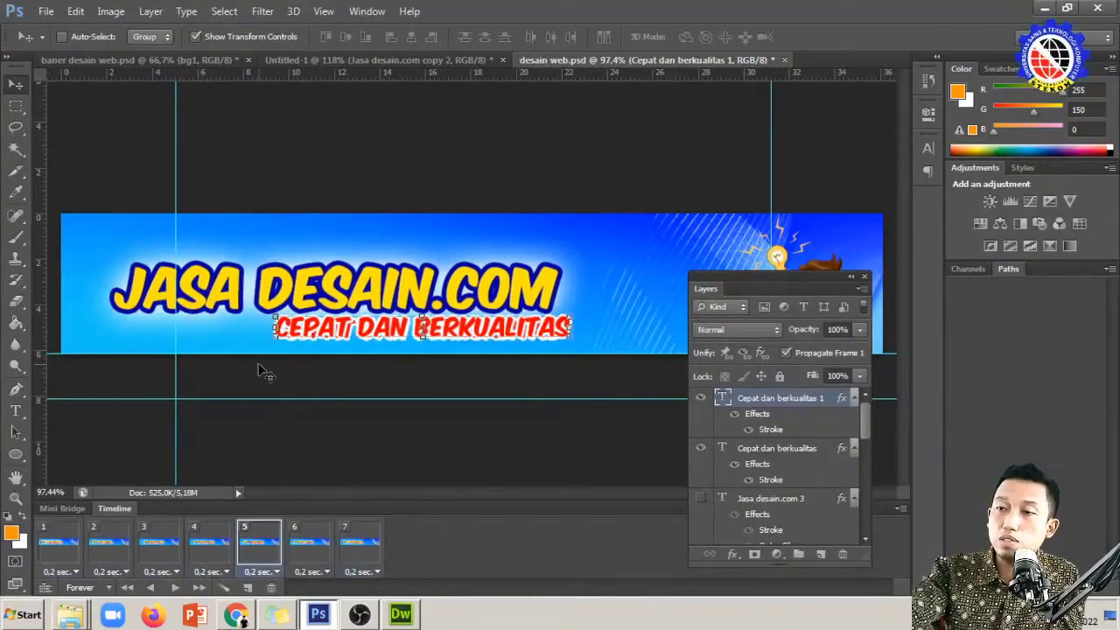
{"action": "left_click", "coordinate": [701, 449]}
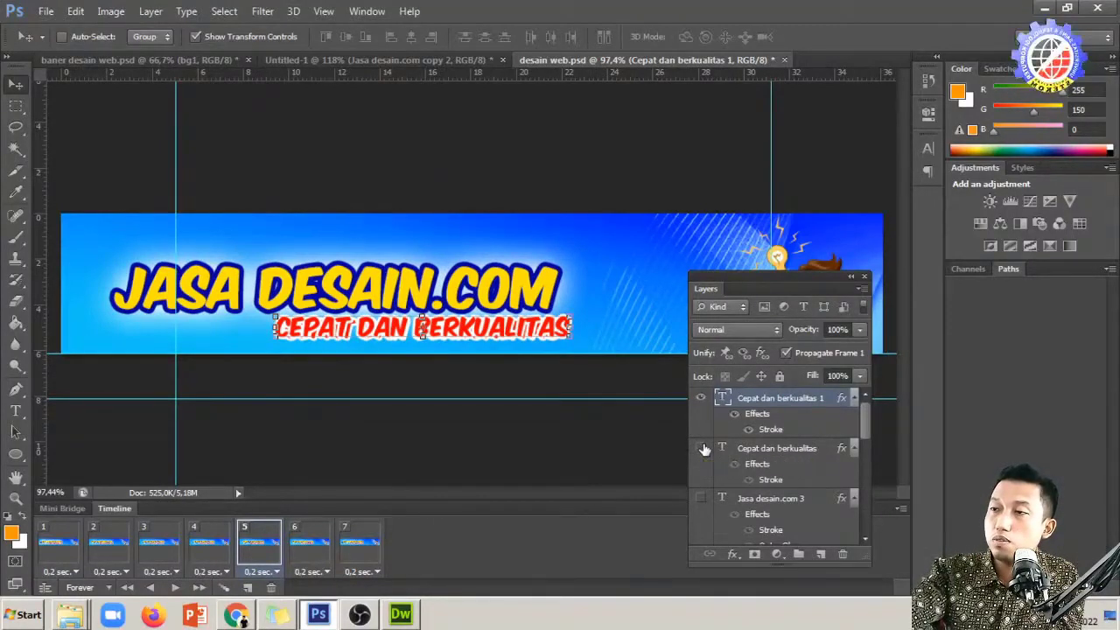
{"action": "left_click", "coordinate": [311, 550]}
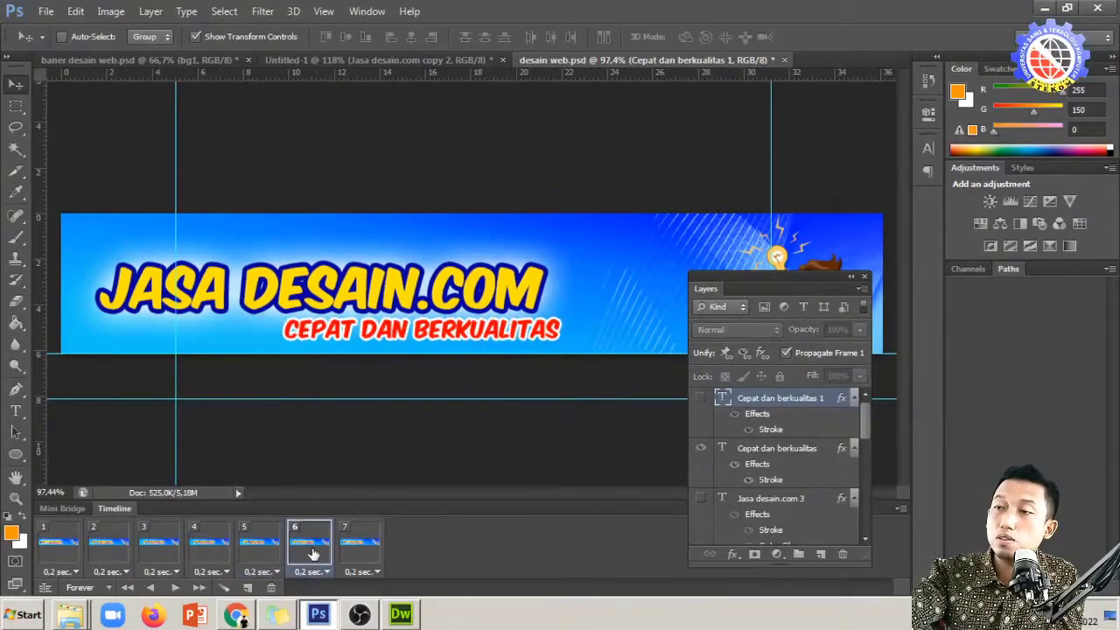
Replay the looping animation, stop it at frame 4, and hide the original "Cepat dan berkualitas" layer in that frame
{"action": "left_click", "coordinate": [128, 588]}
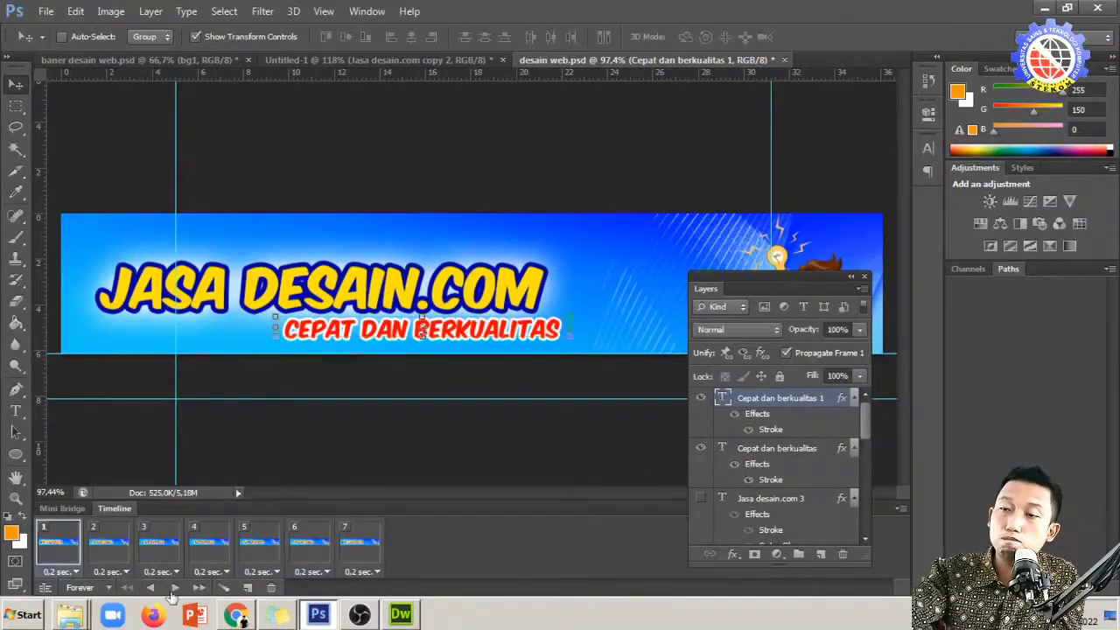
{"action": "left_click", "coordinate": [200, 588]}
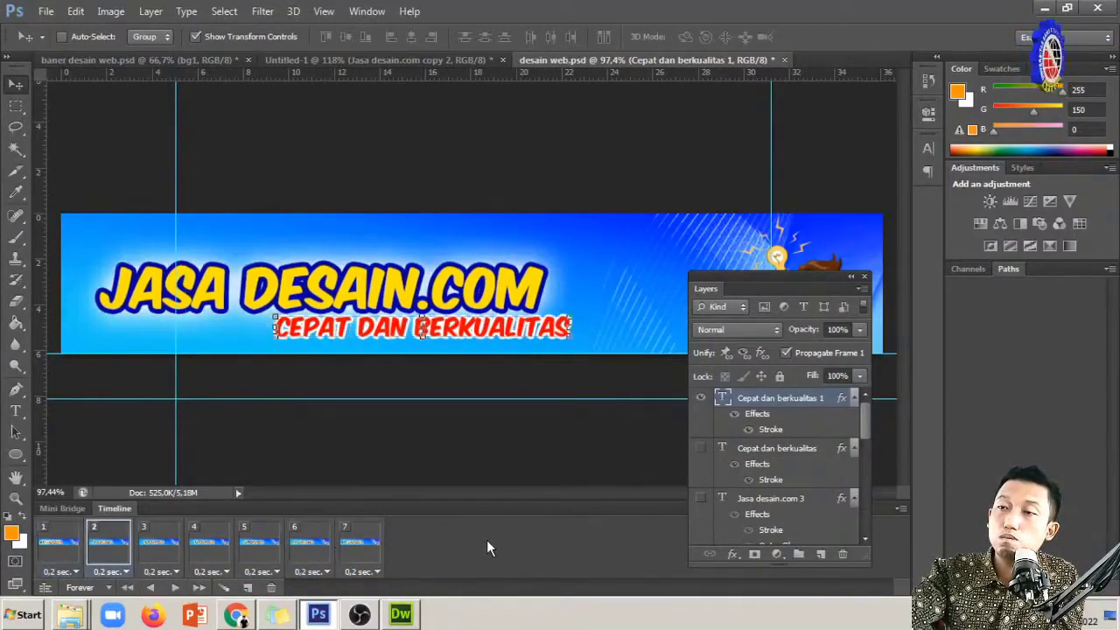
{"action": "left_click", "coordinate": [176, 587]}
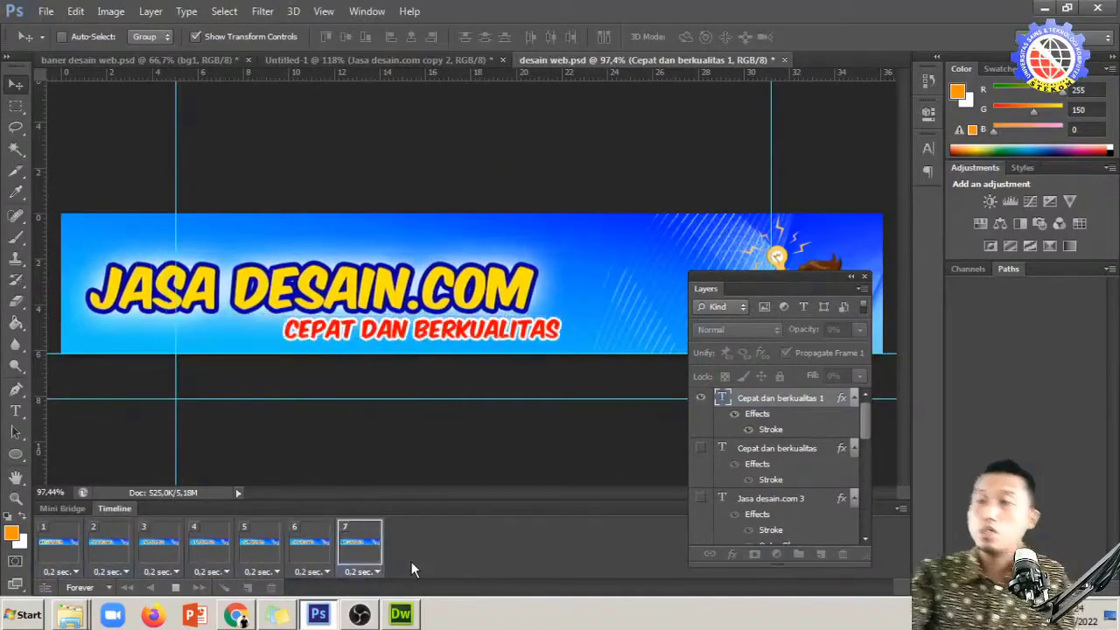
{"action": "left_click", "coordinate": [178, 587]}
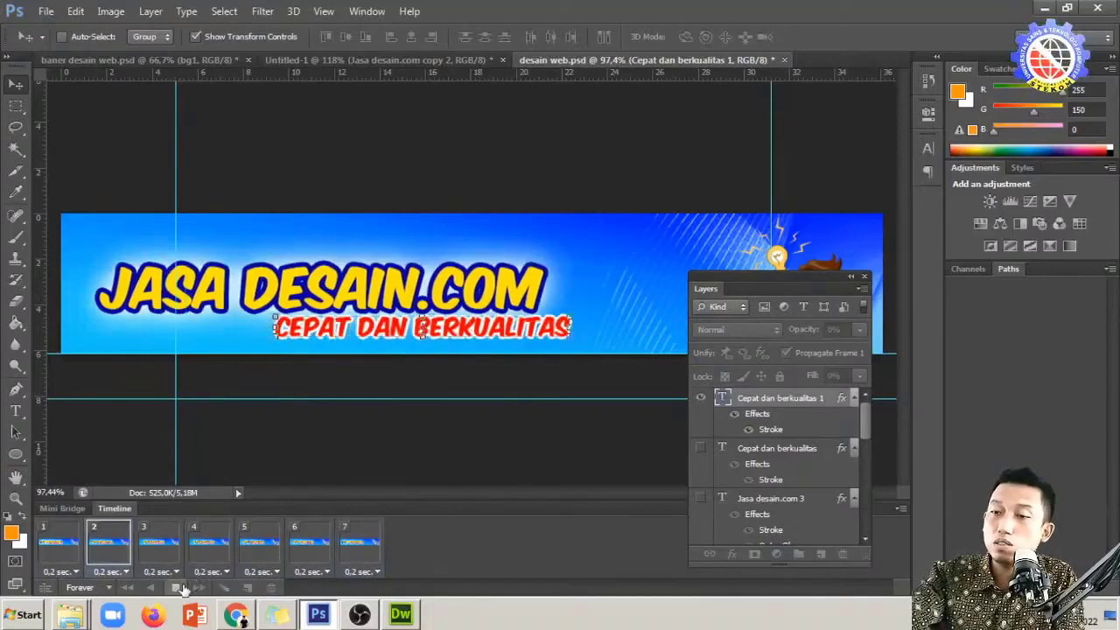
{"action": "left_click", "coordinate": [179, 588]}
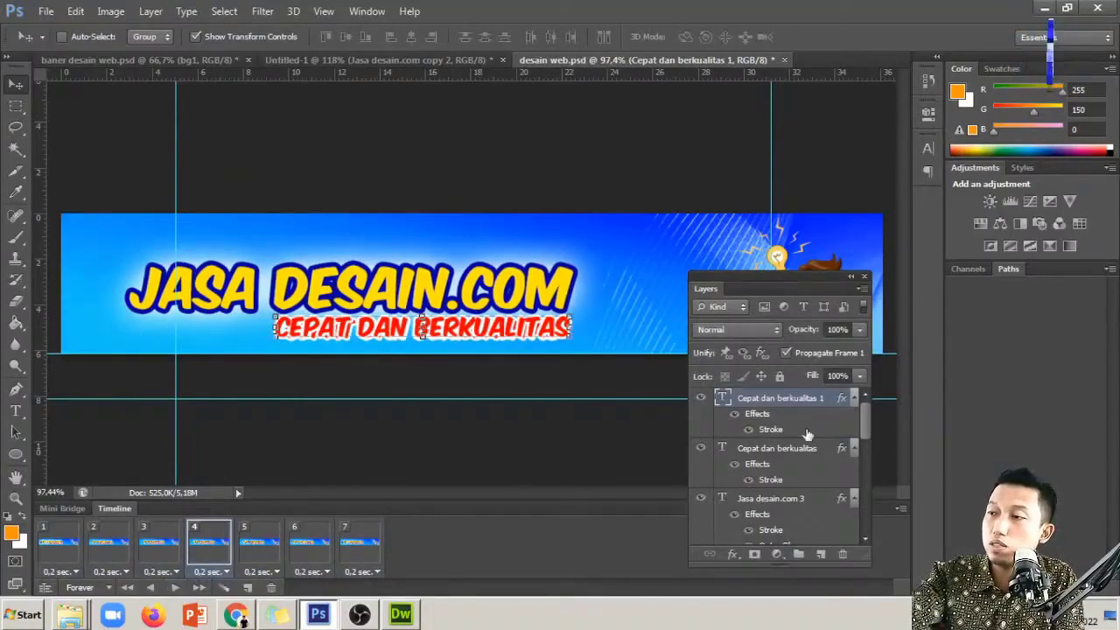
{"action": "left_click", "coordinate": [704, 450]}
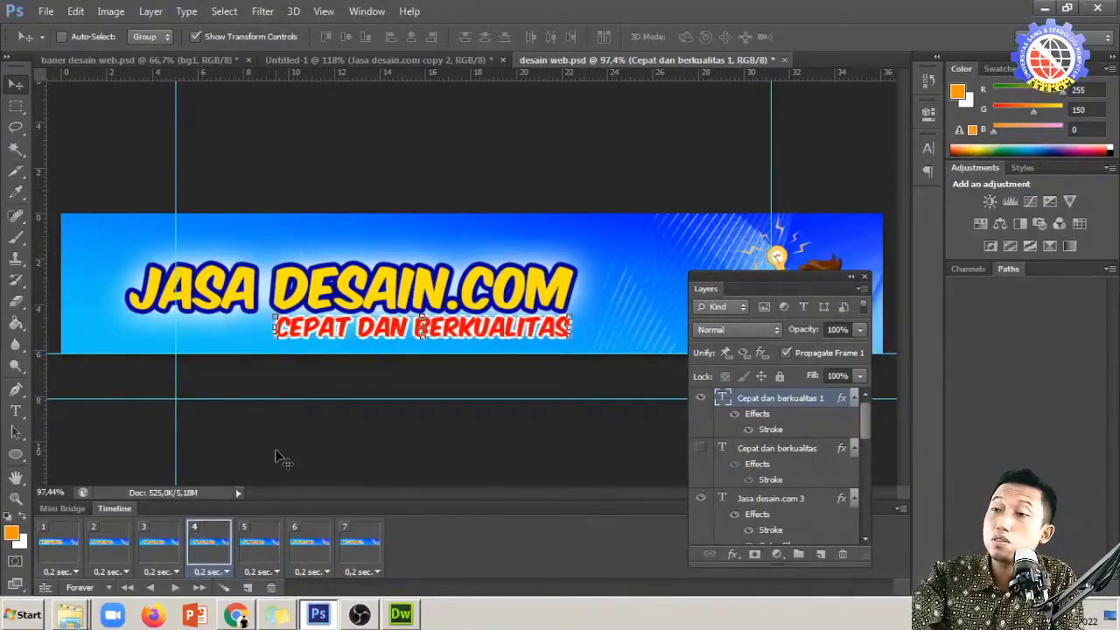
Check the tagline in frames 3 and 5, and add an eighth frame duplicated from frame 7
{"action": "left_click", "coordinate": [168, 541]}
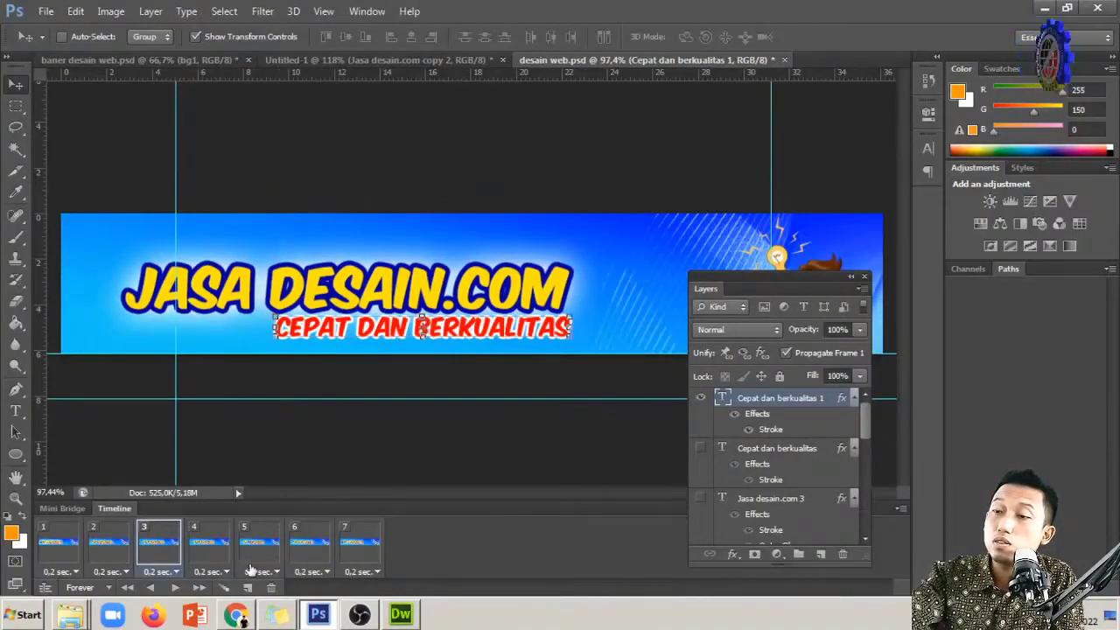
{"action": "left_click", "coordinate": [271, 558]}
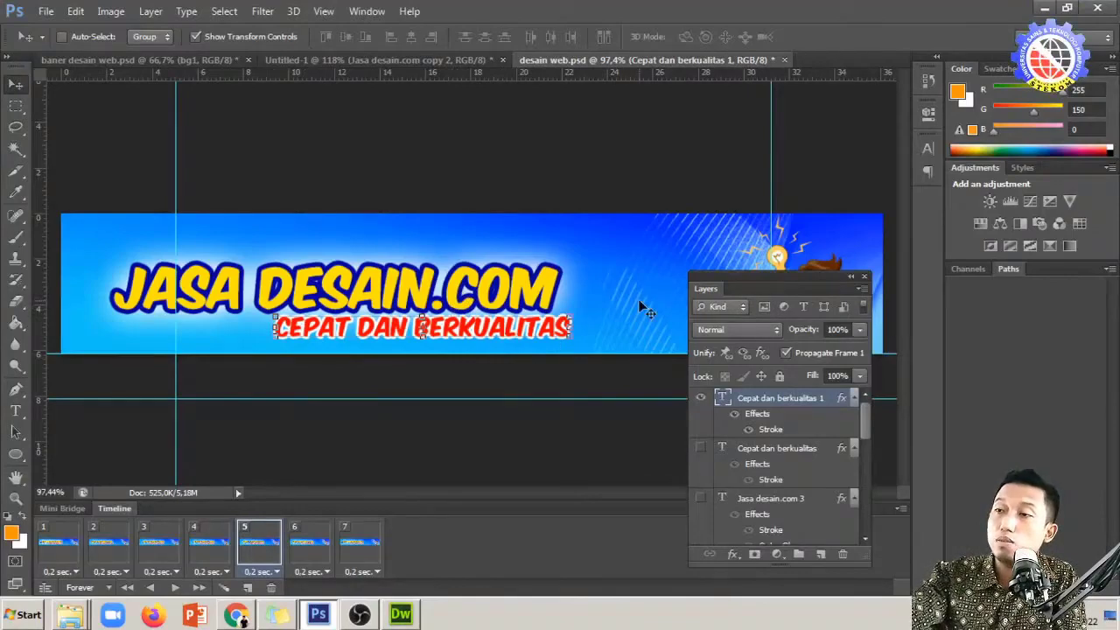
{"action": "left_click", "coordinate": [355, 553]}
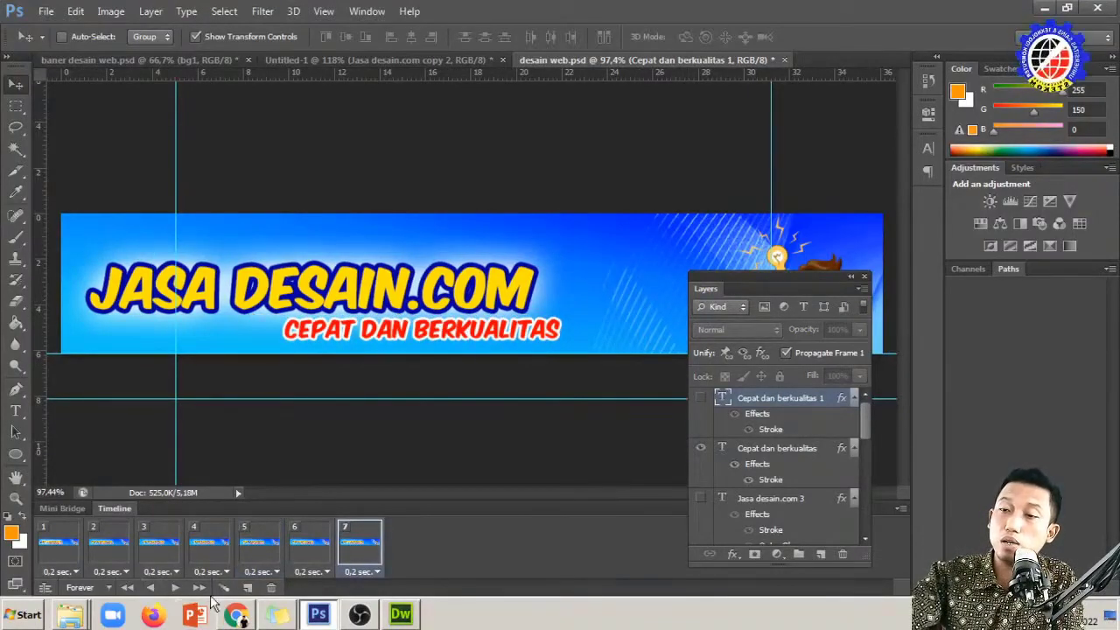
{"action": "left_click", "coordinate": [250, 588]}
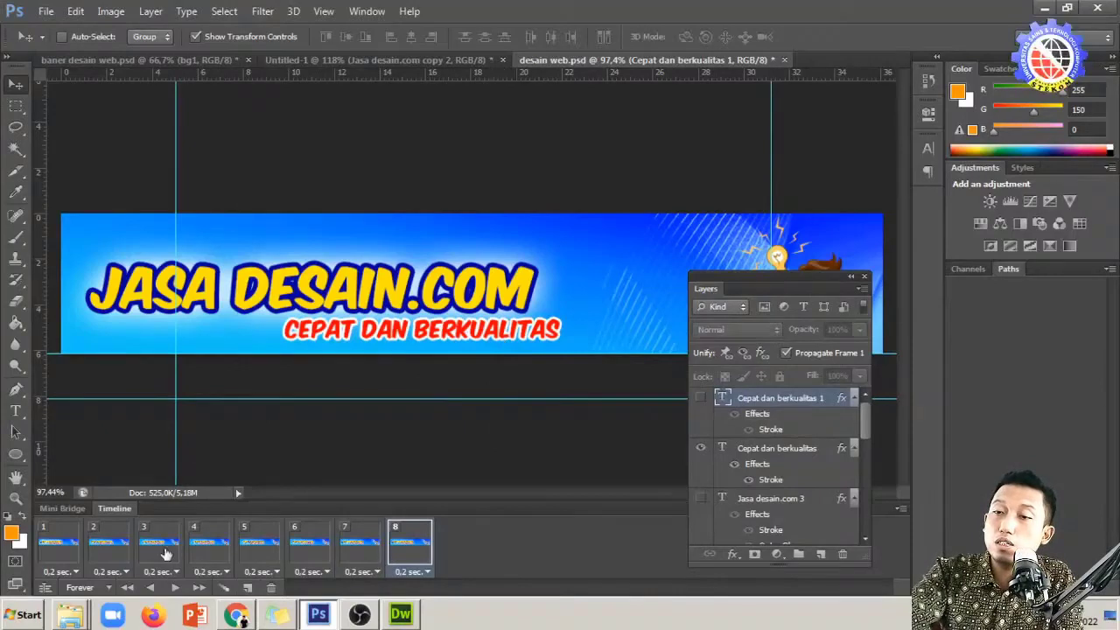
In frame 8, rotate the "Jasa desain.com" title about 5 degrees counterclockwise
{"action": "left_click", "coordinate": [196, 547]}
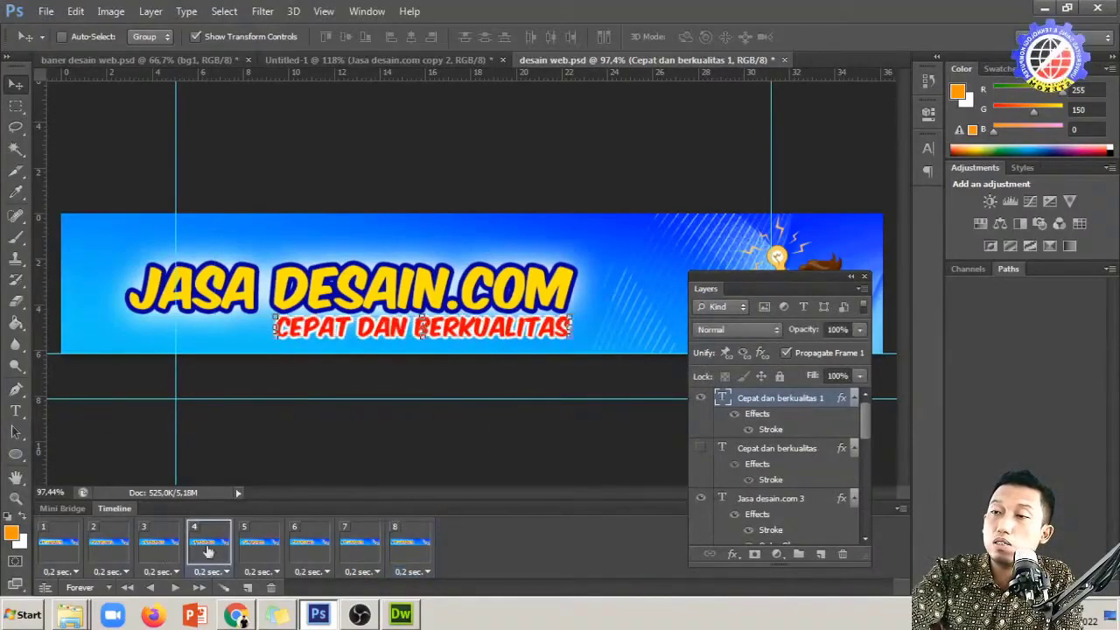
{"action": "left_click", "coordinate": [266, 557]}
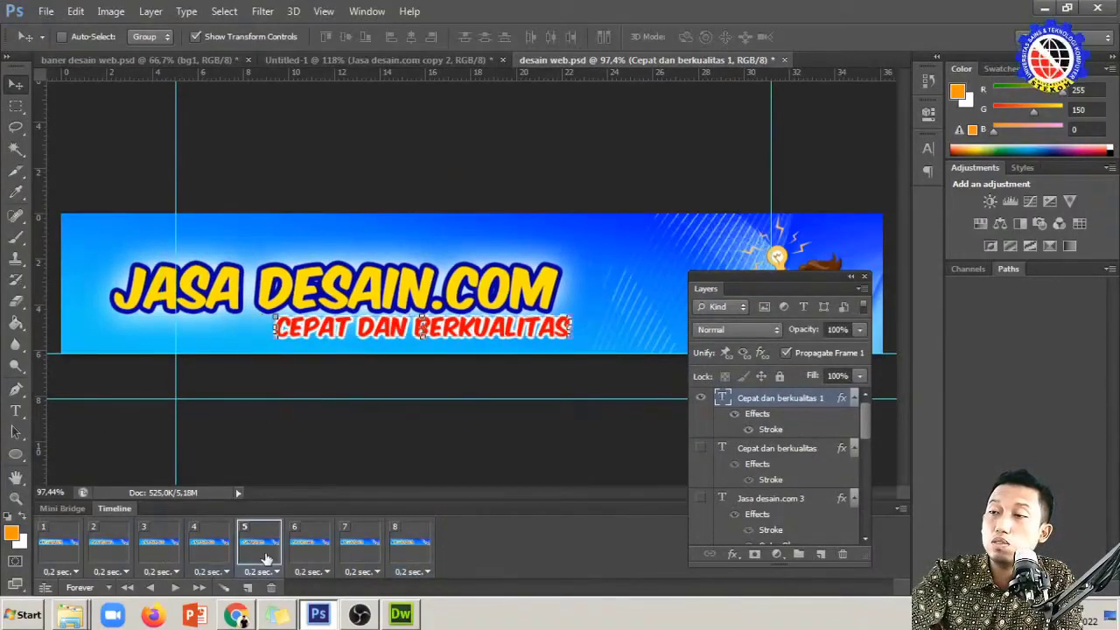
{"action": "left_click", "coordinate": [379, 563]}
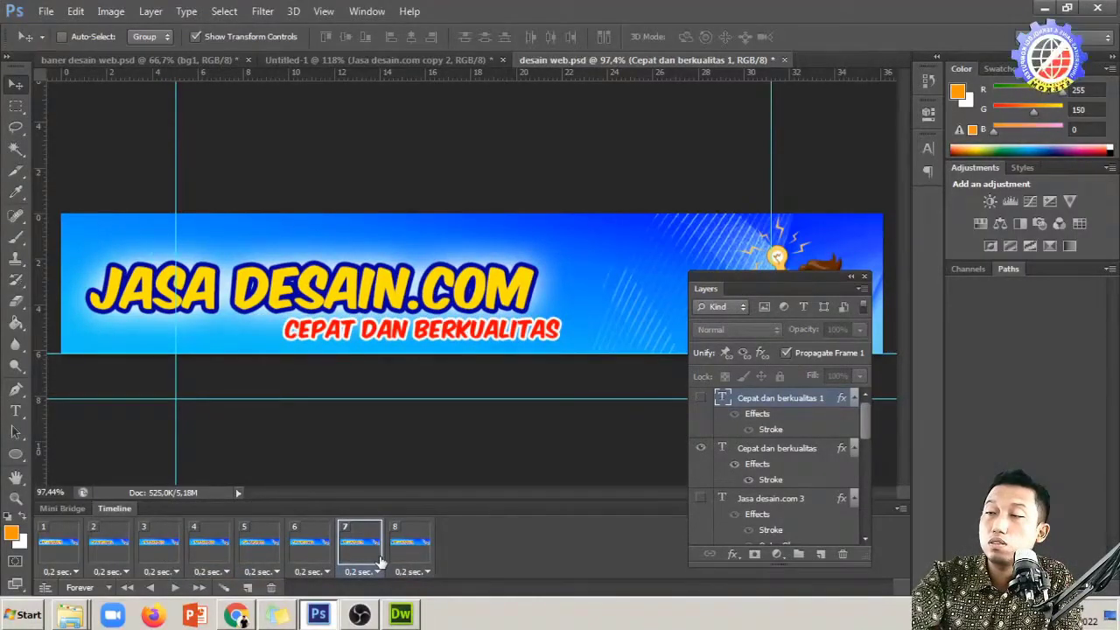
{"action": "left_click", "coordinate": [412, 554]}
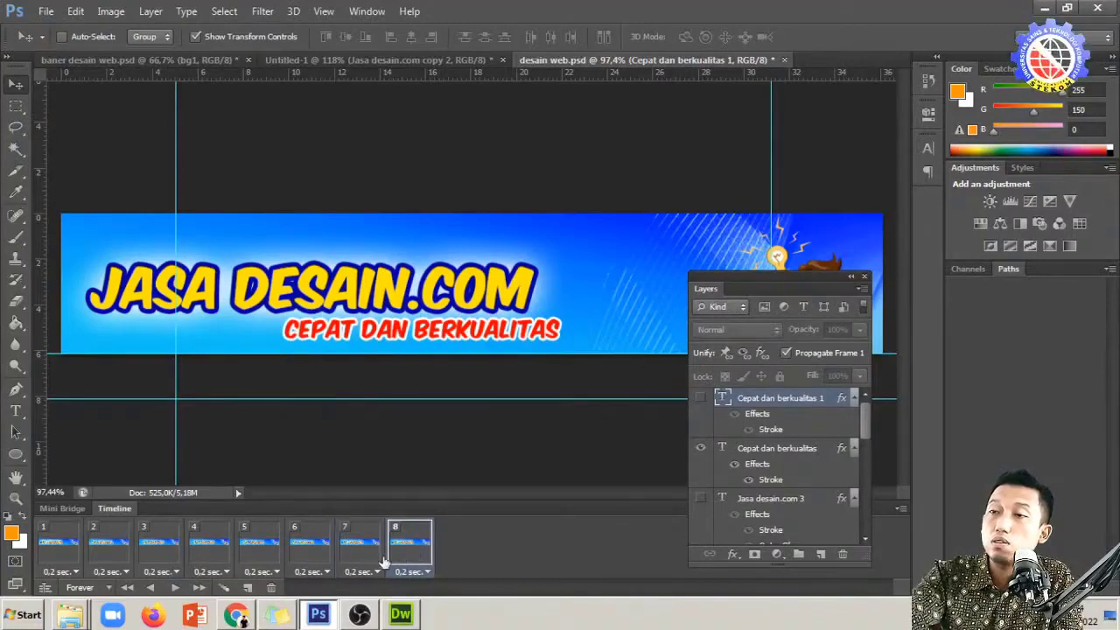
{"action": "right_click", "coordinate": [378, 296]}
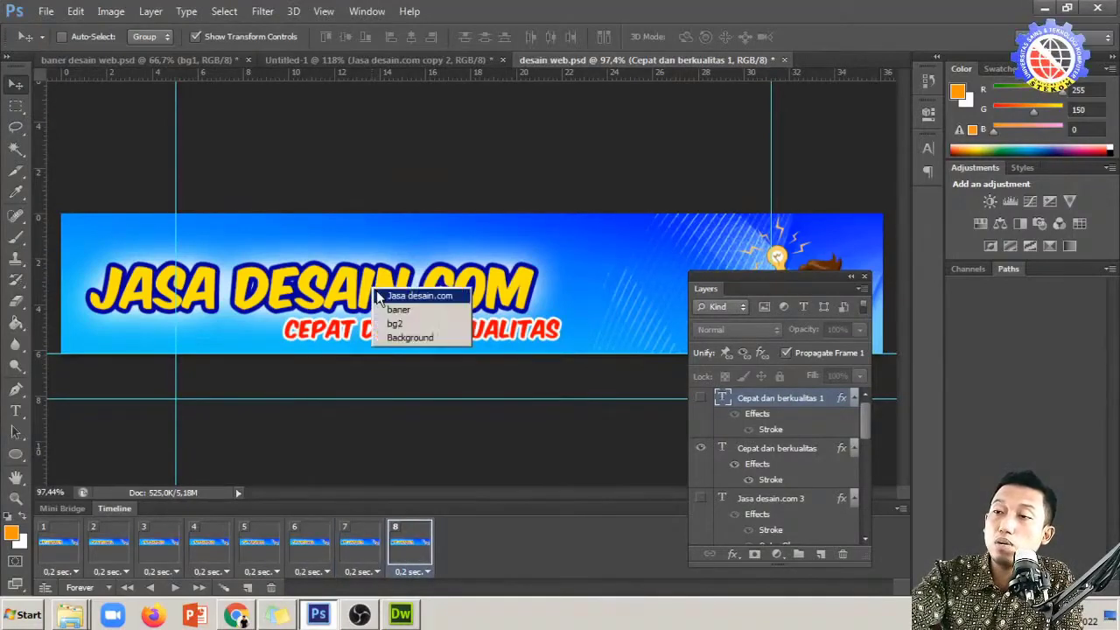
{"action": "left_click", "coordinate": [381, 299]}
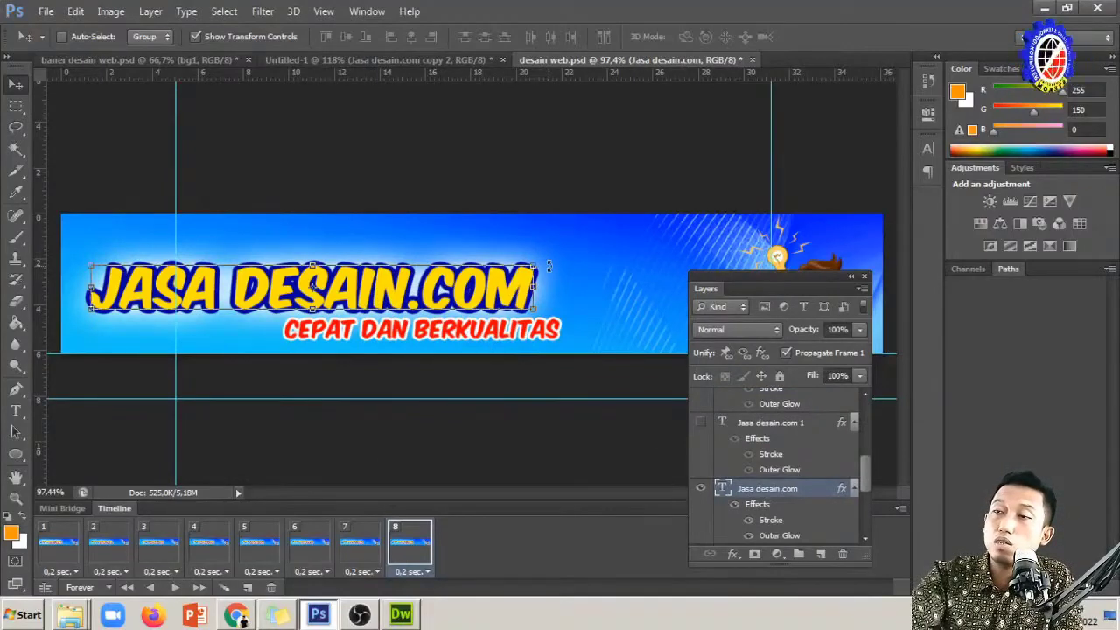
{"action": "left_click_drag", "start_coordinate": [549, 265], "coordinate": [543, 248]}
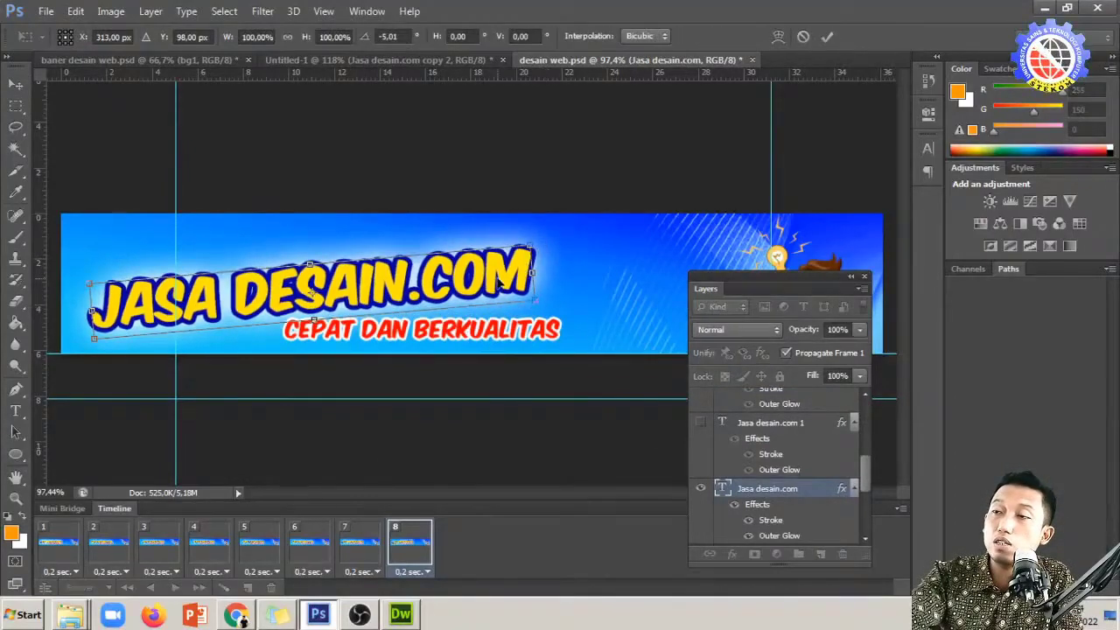
{"action": "key", "text": "Return"}
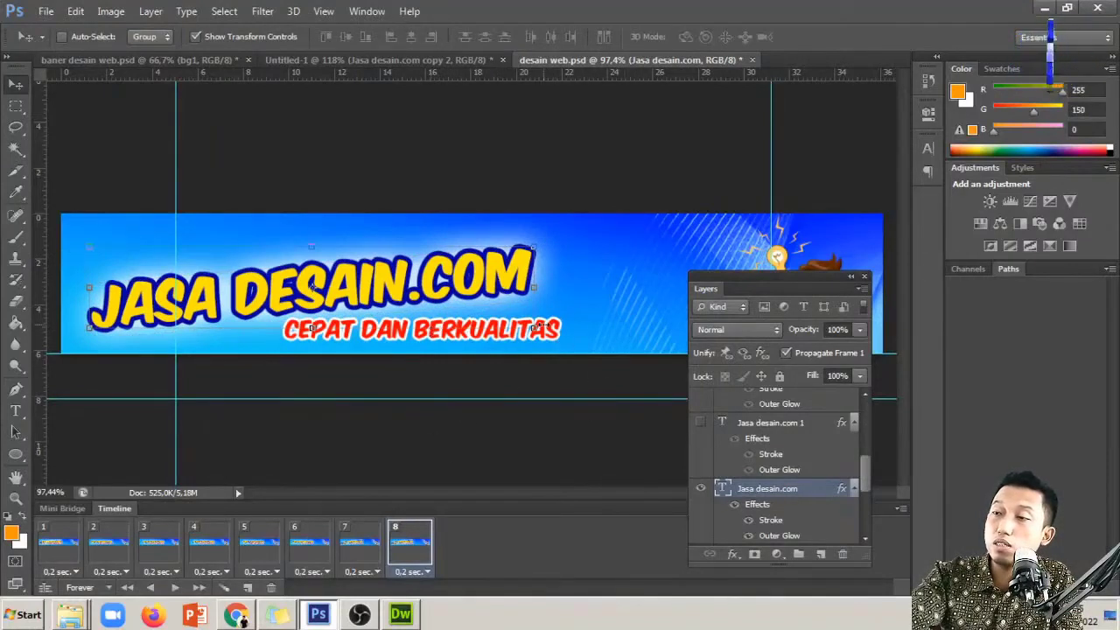
Select the "Cepat dan berkualitas" layer and step back through the frames to frame 1, comparing the title and tagline
{"action": "right_click", "coordinate": [496, 333]}
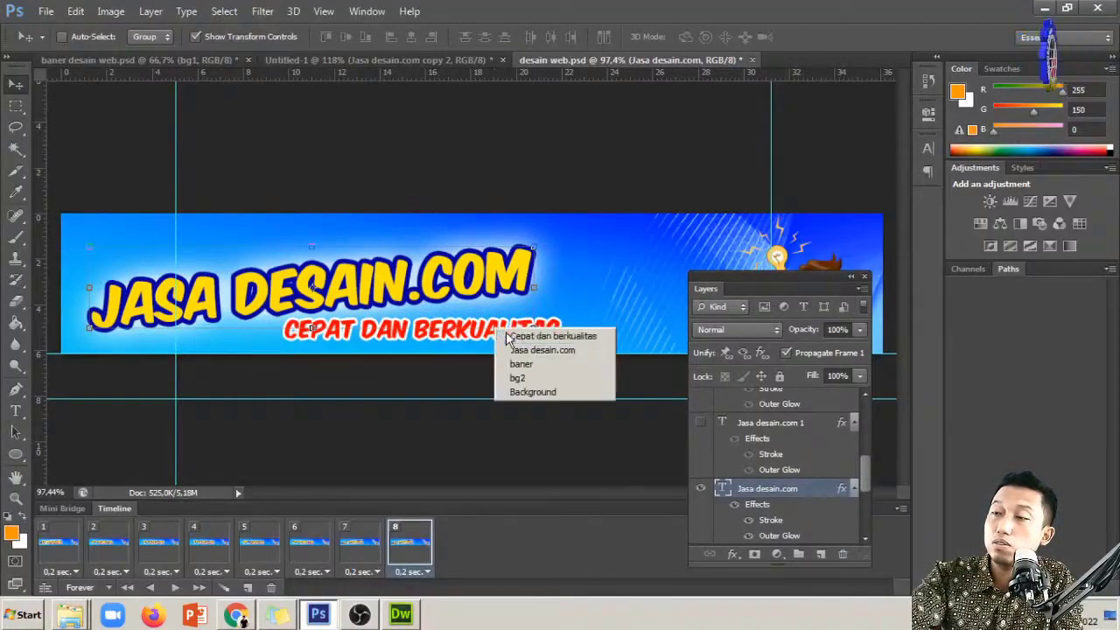
{"action": "left_click", "coordinate": [511, 335]}
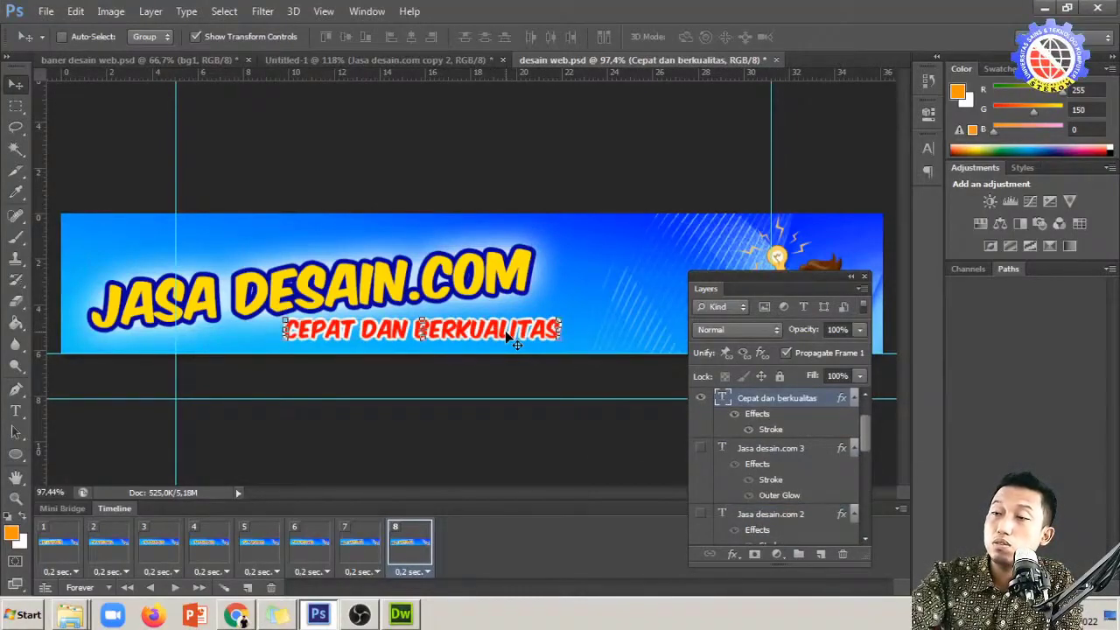
{"action": "left_click", "coordinate": [358, 561]}
{"action": "left_click", "coordinate": [322, 560]}
{"action": "left_click", "coordinate": [393, 549]}
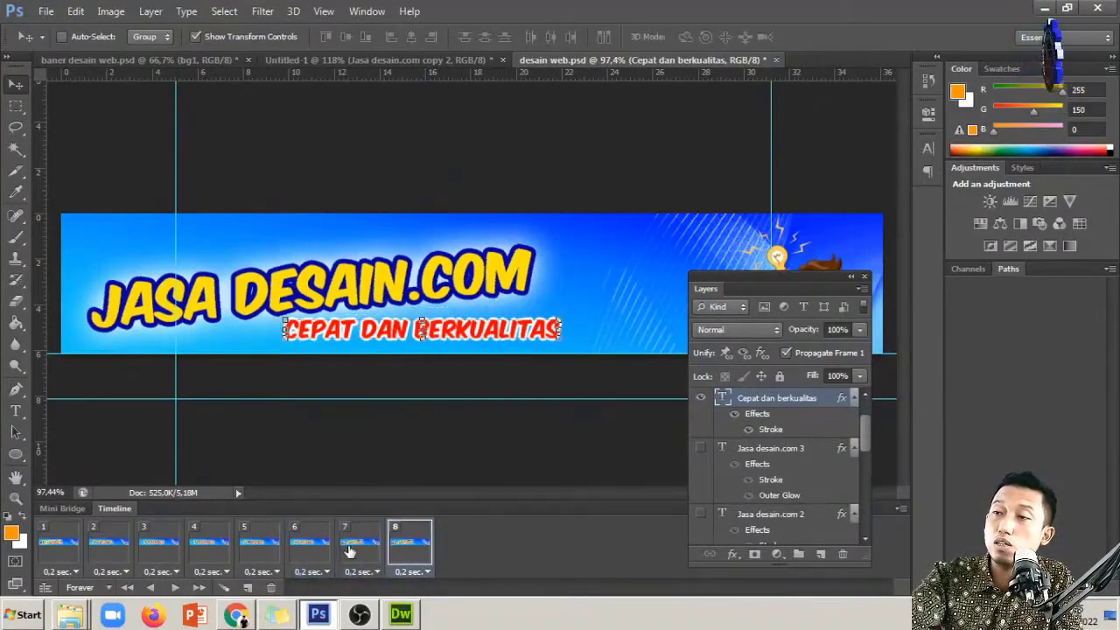
{"action": "left_click", "coordinate": [348, 552]}
{"action": "left_click", "coordinate": [310, 560]}
{"action": "left_click", "coordinate": [196, 559]}
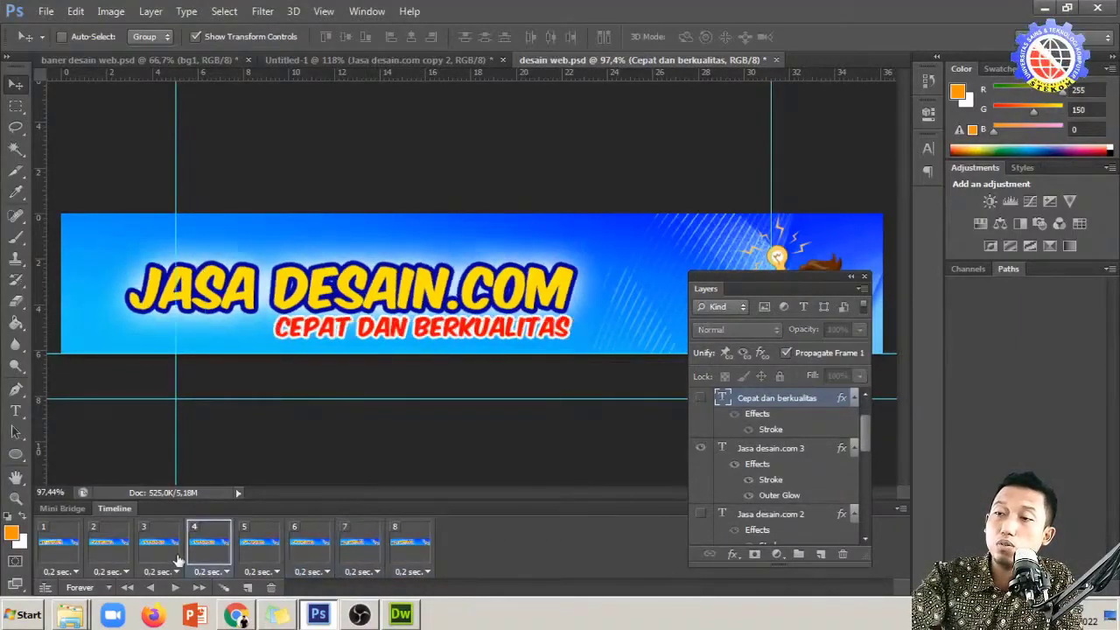
{"action": "left_click", "coordinate": [157, 556]}
{"action": "left_click", "coordinate": [109, 558]}
{"action": "left_click", "coordinate": [68, 558]}
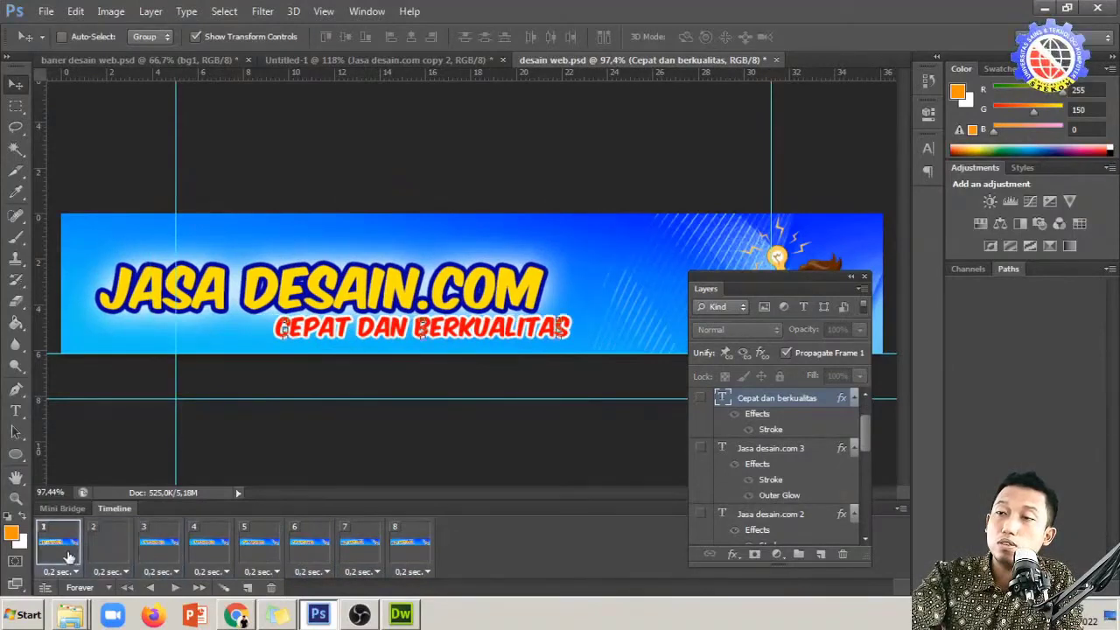
In frame 1, hide the rotated "Jasa desain.com" layer, leaving "Jasa desain.com 1" shown
{"action": "key", "text": "ctrl+j"}
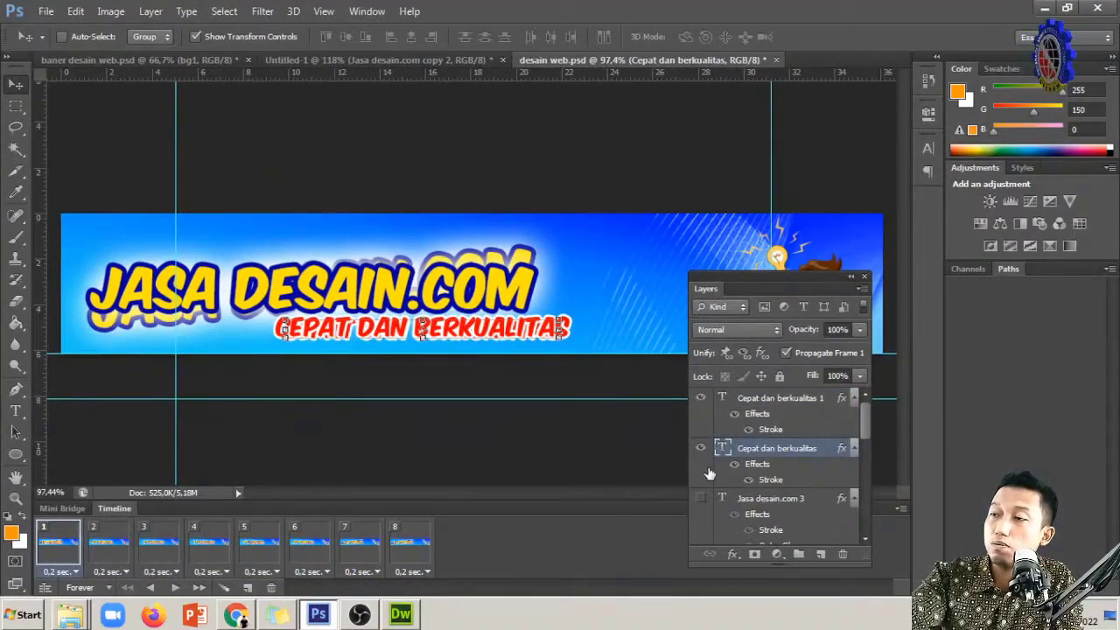
{"action": "scroll", "coordinate": [710, 473], "scroll_direction": "down", "scroll_amount": 3}
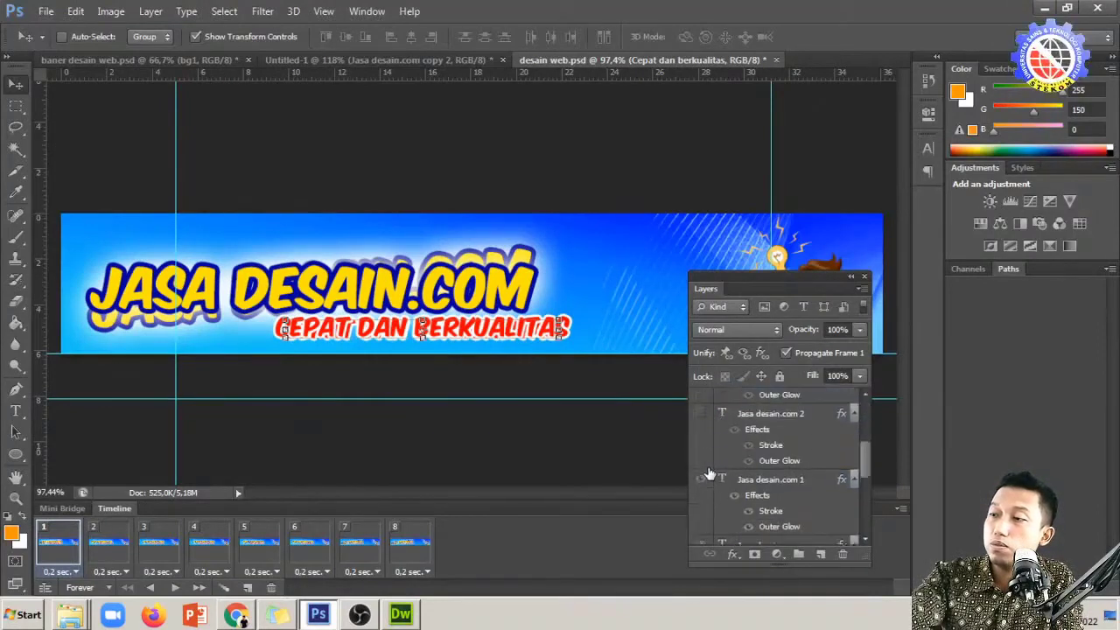
{"action": "scroll", "coordinate": [710, 474], "scroll_direction": "down", "scroll_amount": 2}
{"action": "scroll", "coordinate": [710, 474], "scroll_direction": "up", "scroll_amount": 2}
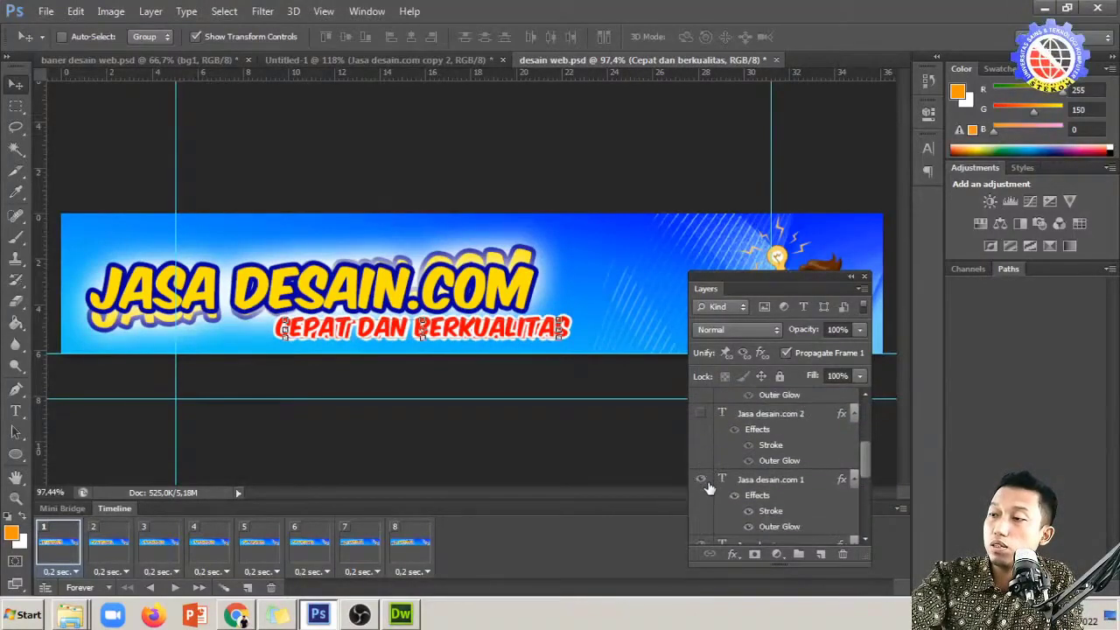
{"action": "left_click", "coordinate": [702, 480]}
{"action": "left_click", "coordinate": [702, 480]}
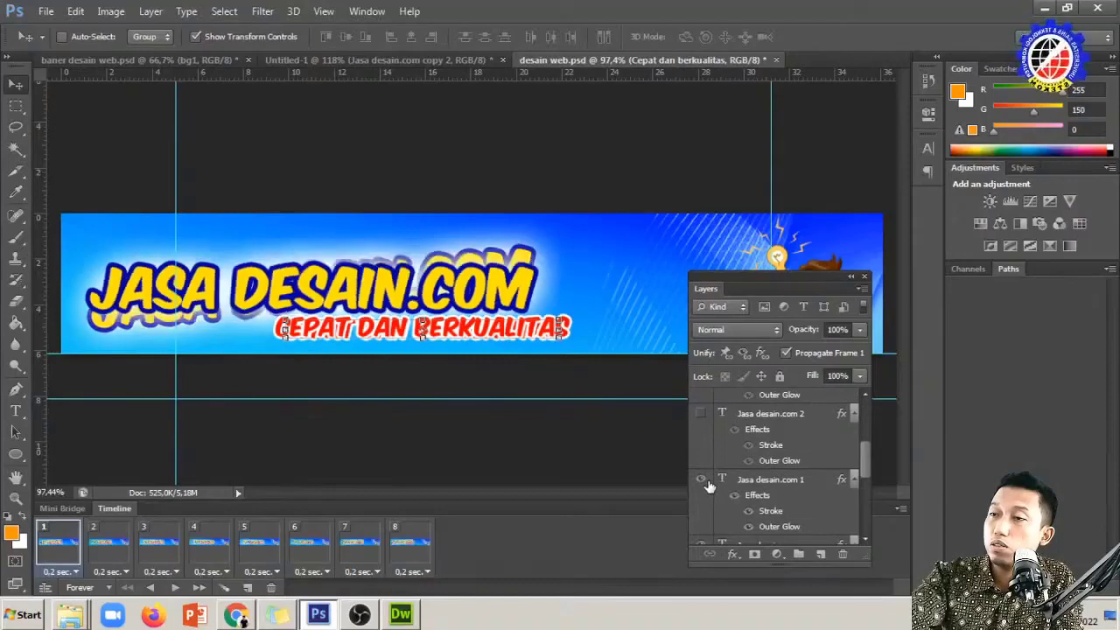
{"action": "scroll", "coordinate": [710, 488], "scroll_direction": "down", "scroll_amount": 1}
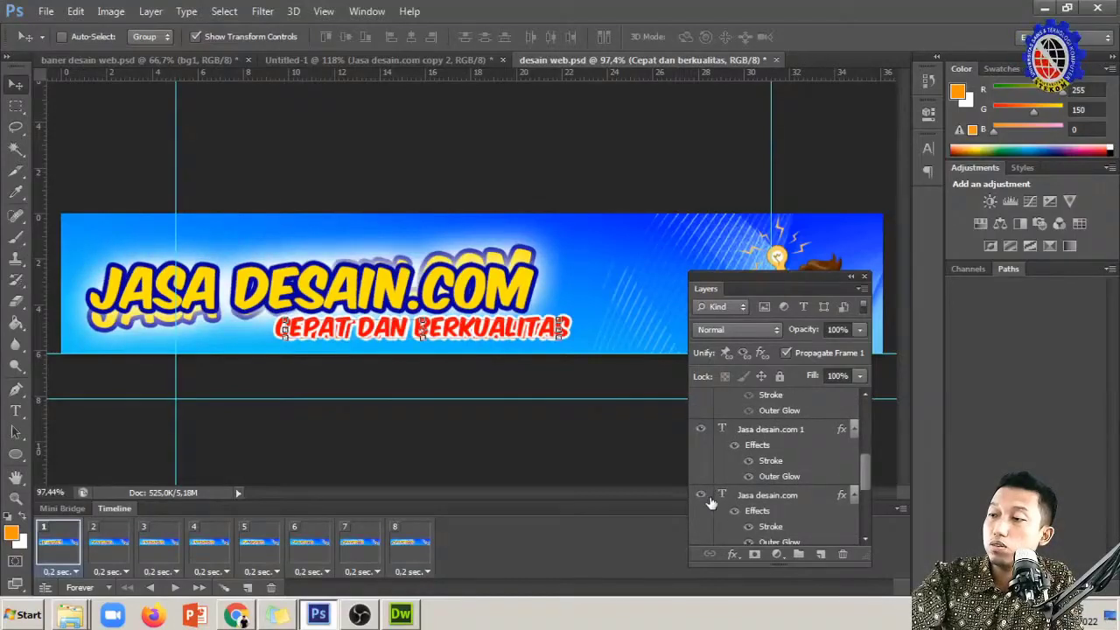
{"action": "left_click", "coordinate": [702, 497]}
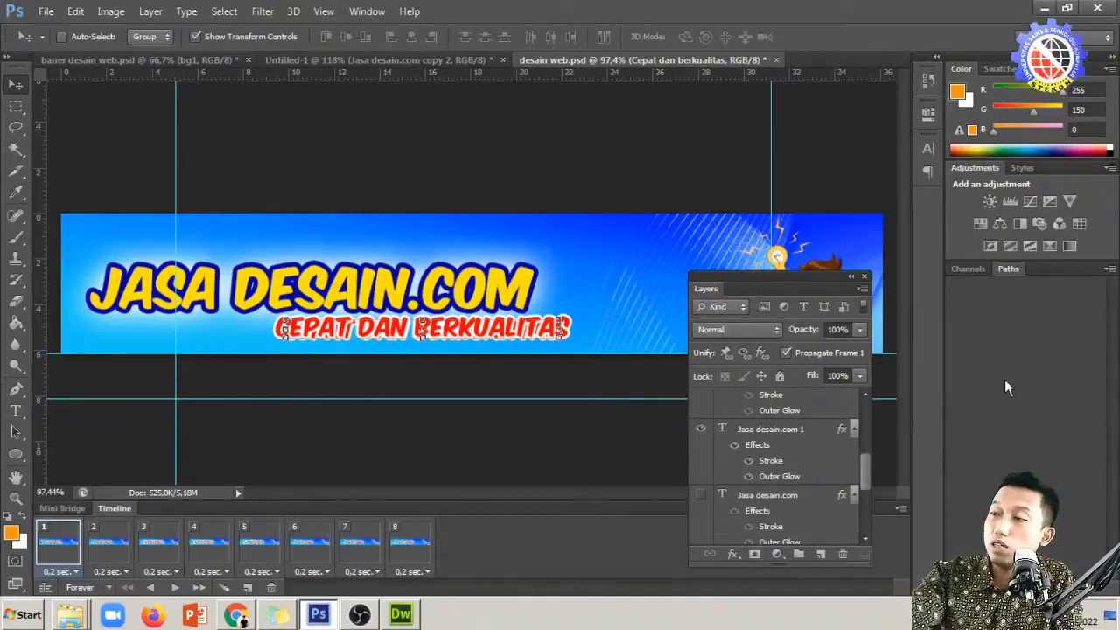
Clear the layer list from the canvas, play the animation to check the title, and stop it at frame 4
{"action": "left_click", "coordinate": [851, 277]}
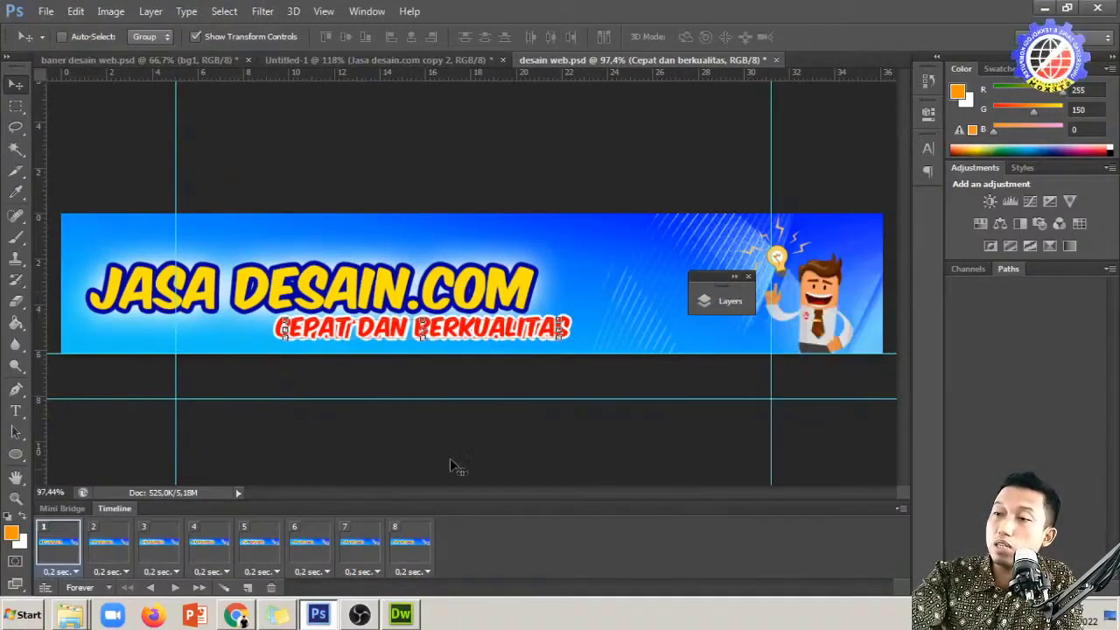
{"action": "left_click", "coordinate": [176, 587]}
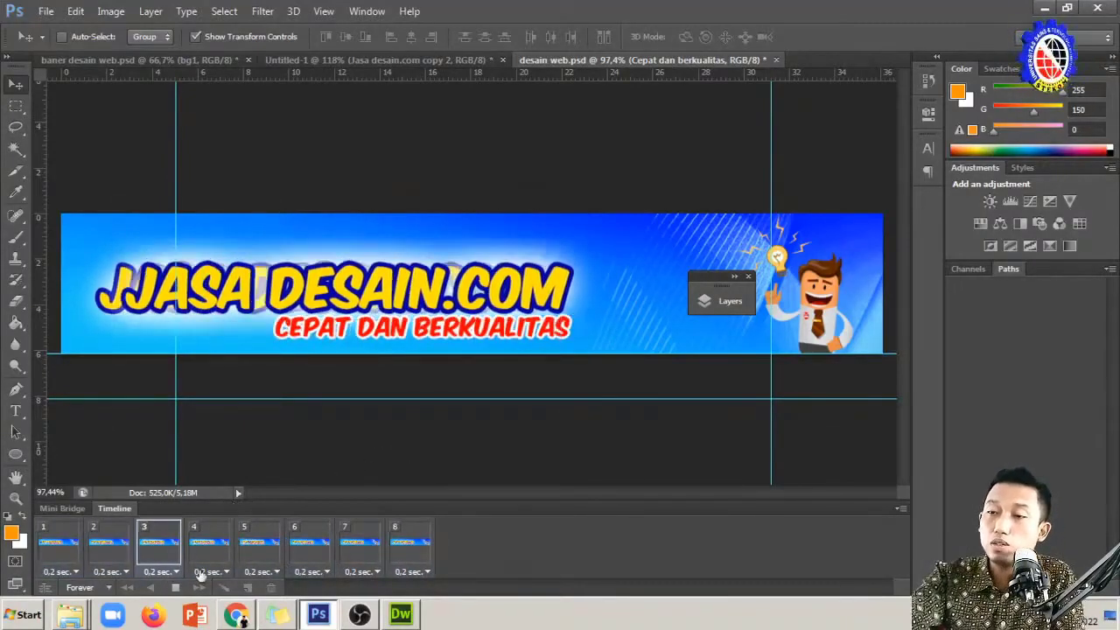
{"action": "left_click", "coordinate": [175, 588]}
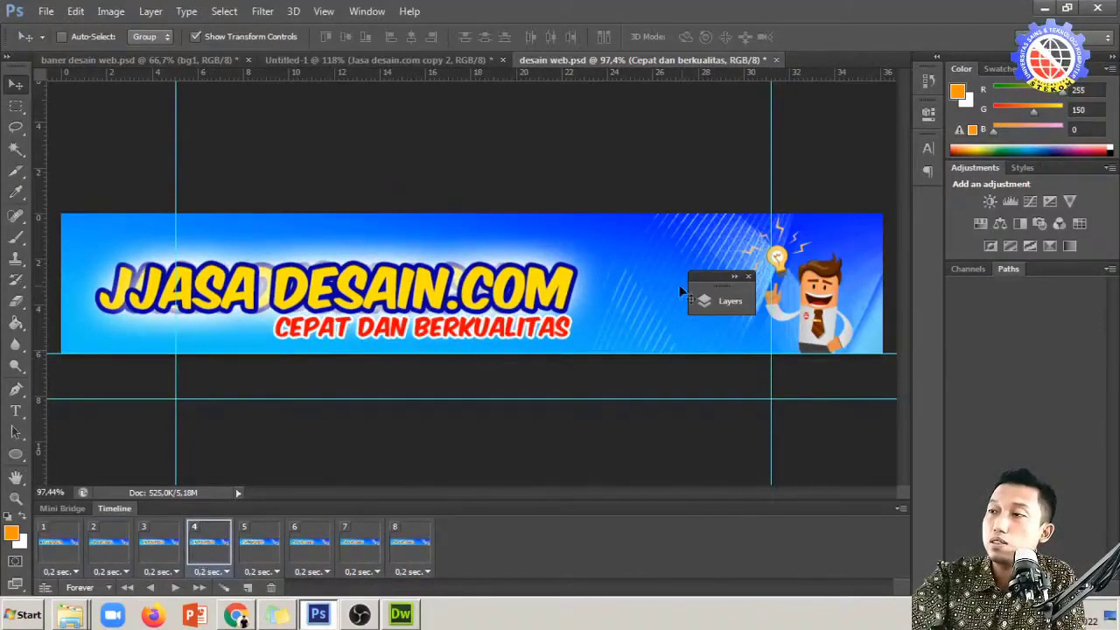
In frame 4, hide the "Jasa desain.com 1" layer, leaving only the "Jasa desain.com 3" title shown
{"action": "left_click", "coordinate": [723, 301]}
{"action": "scroll", "coordinate": [648, 429], "scroll_direction": "up", "scroll_amount": 3}
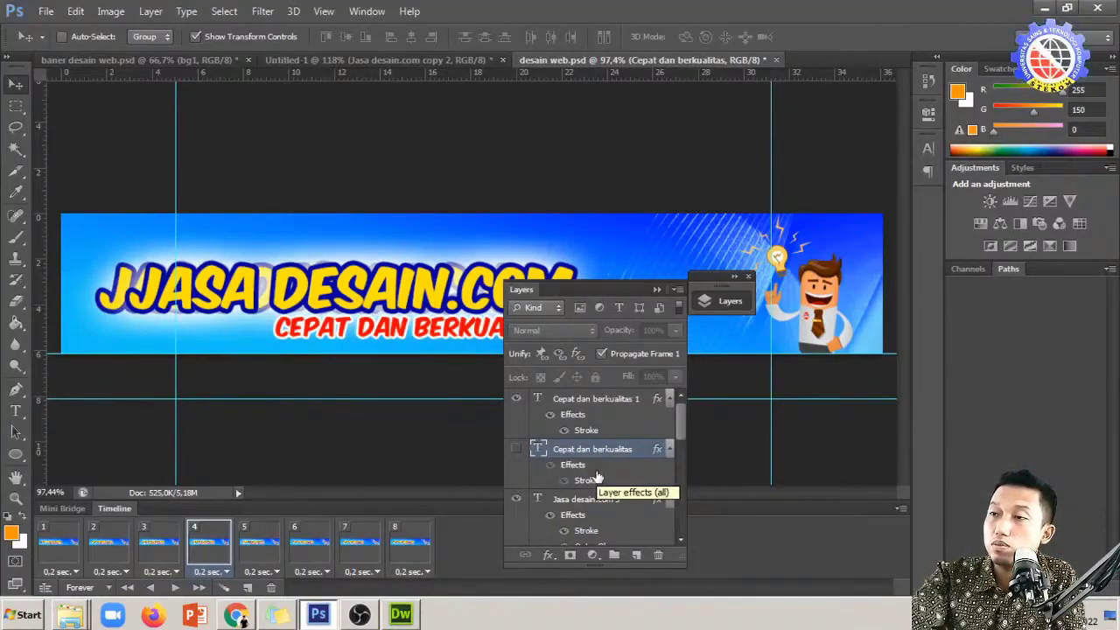
{"action": "scroll", "coordinate": [598, 476], "scroll_direction": "down", "scroll_amount": 1}
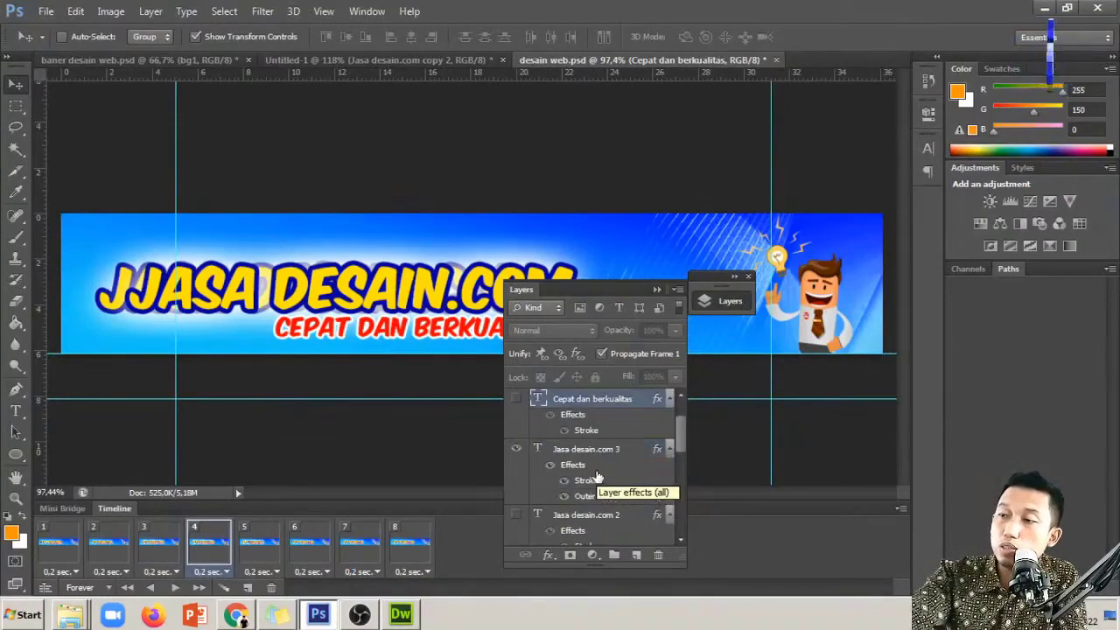
{"action": "scroll", "coordinate": [597, 476], "scroll_direction": "down", "scroll_amount": 1}
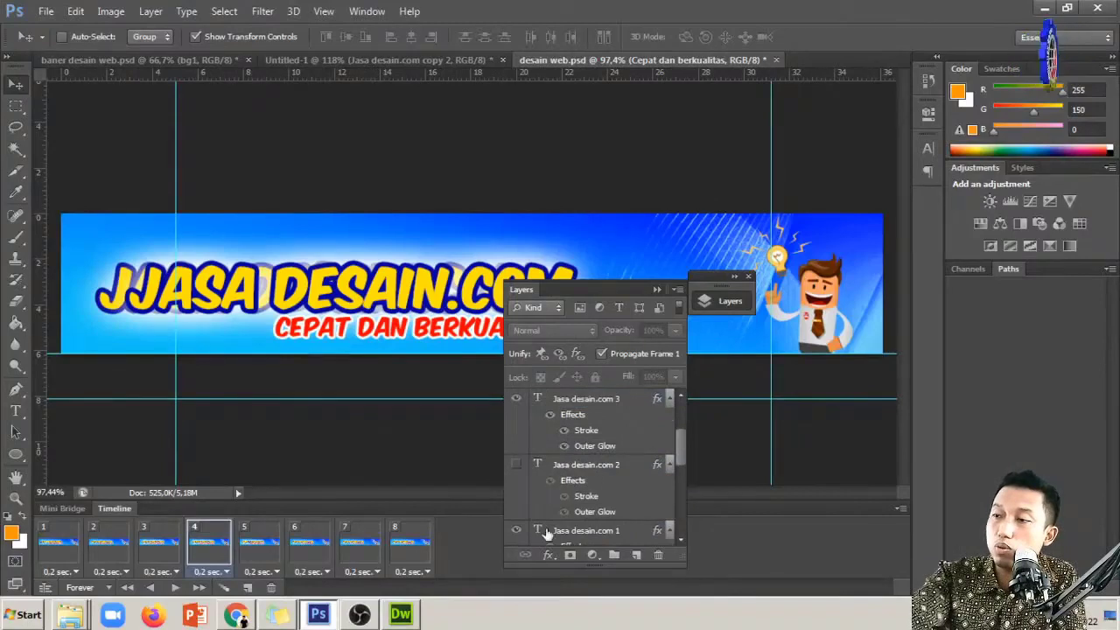
{"action": "left_click", "coordinate": [517, 400]}
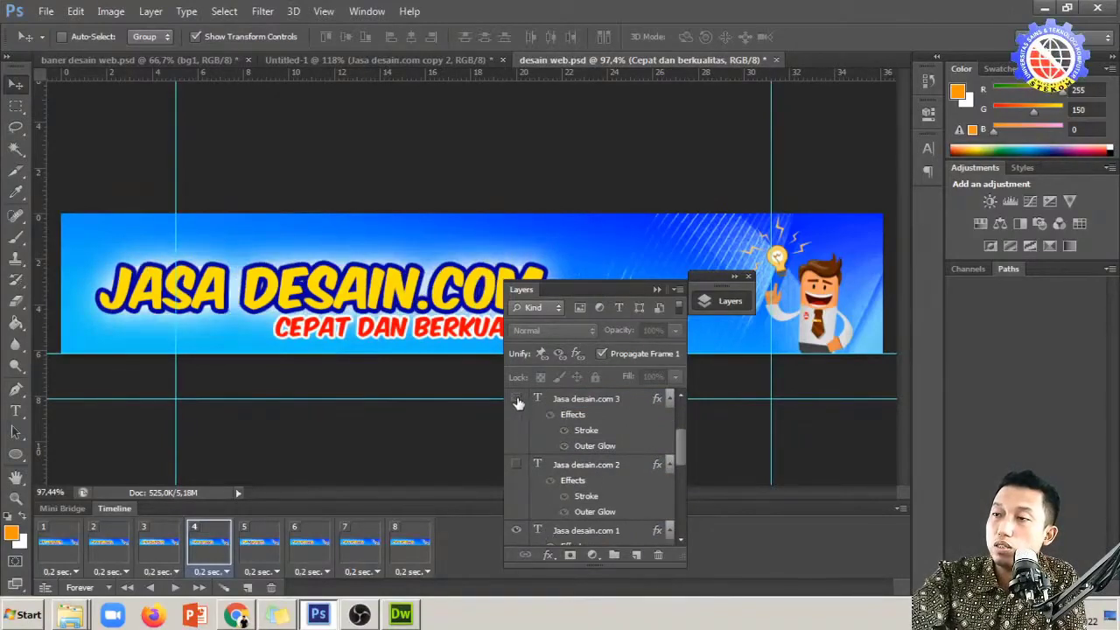
{"action": "left_click", "coordinate": [518, 399]}
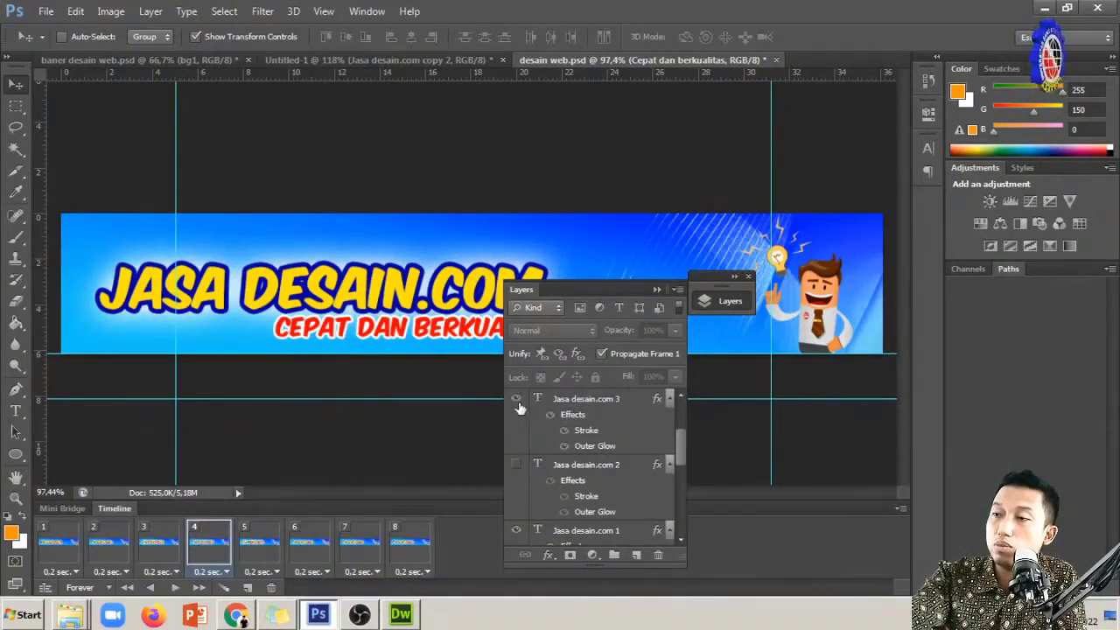
{"action": "left_click", "coordinate": [518, 529]}
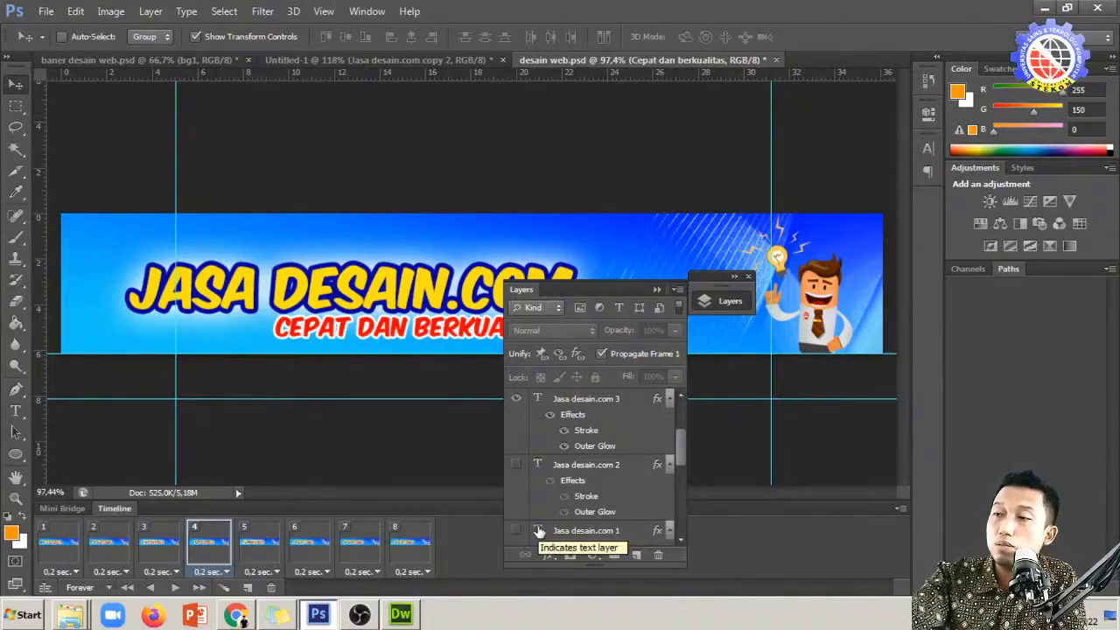
In frame 5, hide the "Jasa desain.com 1" layer, leaving only the "Jasa desain.com 2" title shown
{"action": "left_click", "coordinate": [558, 402]}
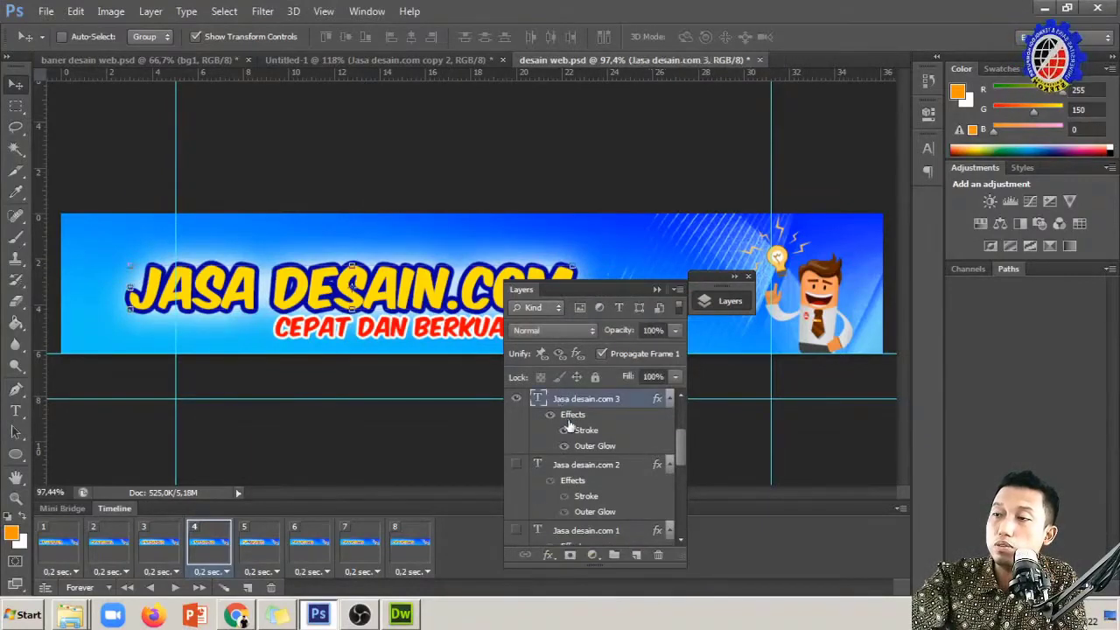
{"action": "left_click", "coordinate": [582, 468]}
{"action": "left_click", "coordinate": [274, 548]}
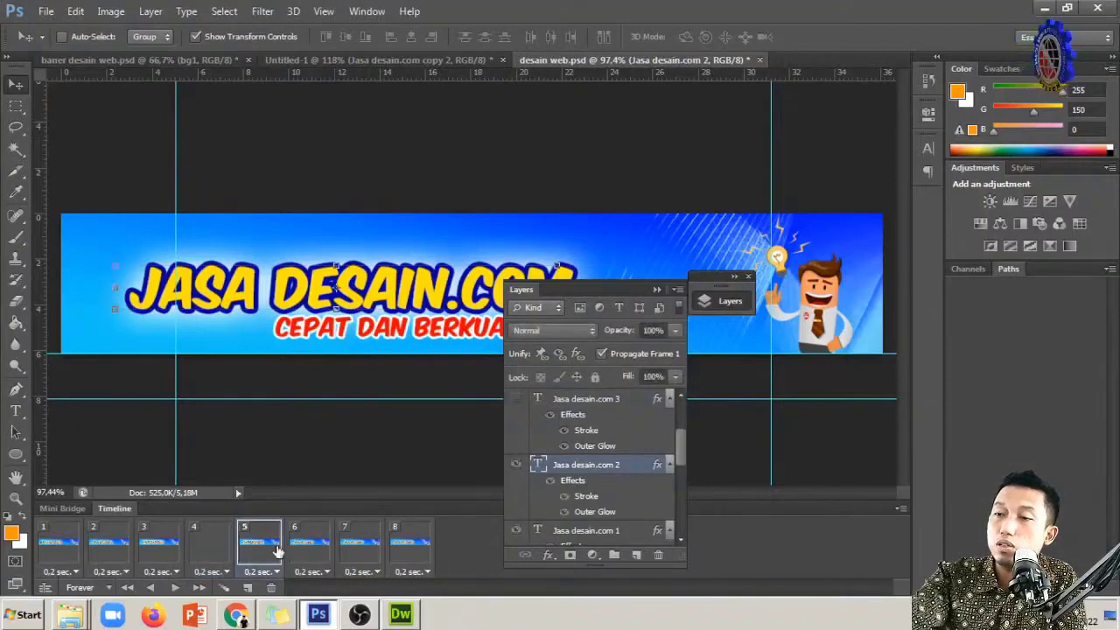
{"action": "left_click", "coordinate": [300, 547]}
{"action": "left_click", "coordinate": [267, 548]}
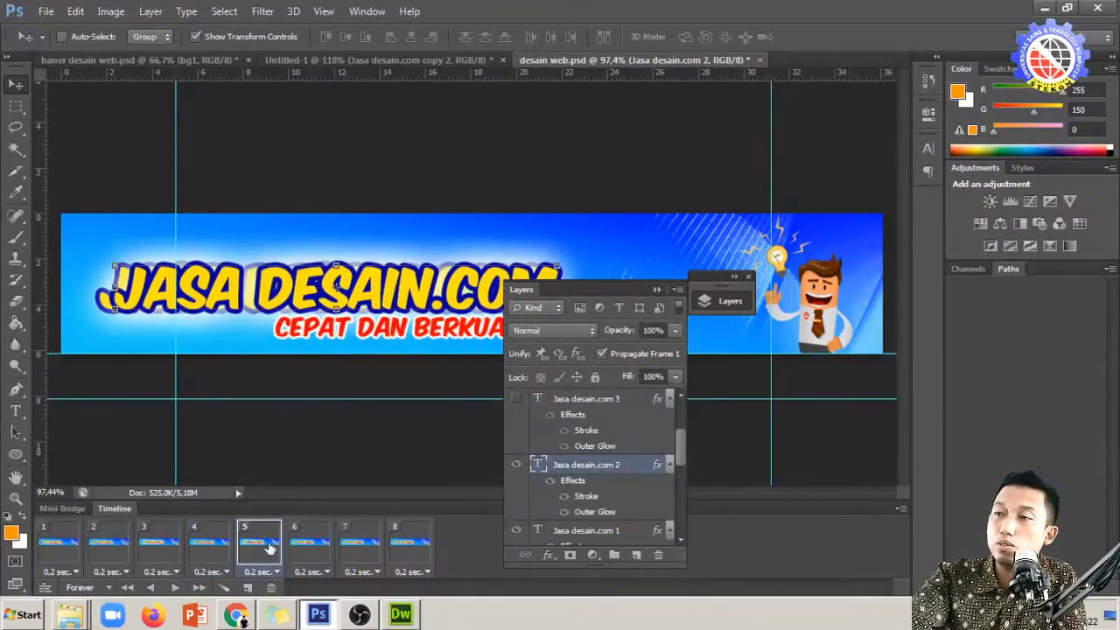
{"action": "scroll", "coordinate": [529, 469], "scroll_direction": "up", "scroll_amount": 3}
{"action": "scroll", "coordinate": [530, 468], "scroll_direction": "down", "scroll_amount": 3}
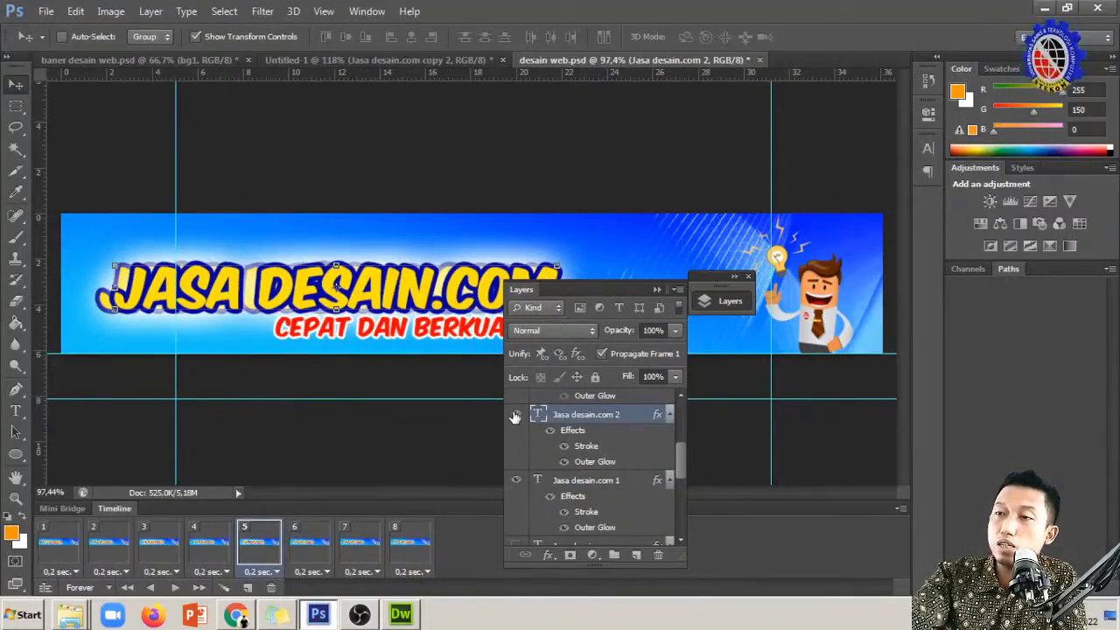
{"action": "left_click", "coordinate": [516, 480]}
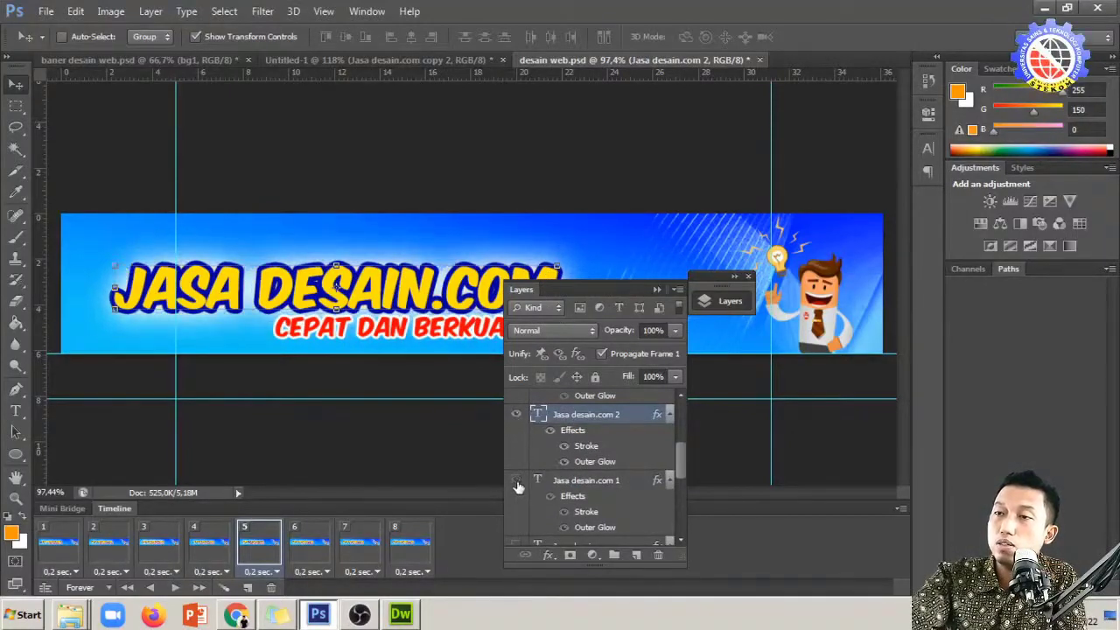
Check which title layer is shown in frames 6, 7 and 8
{"action": "left_click", "coordinate": [308, 551]}
{"action": "left_click", "coordinate": [359, 552]}
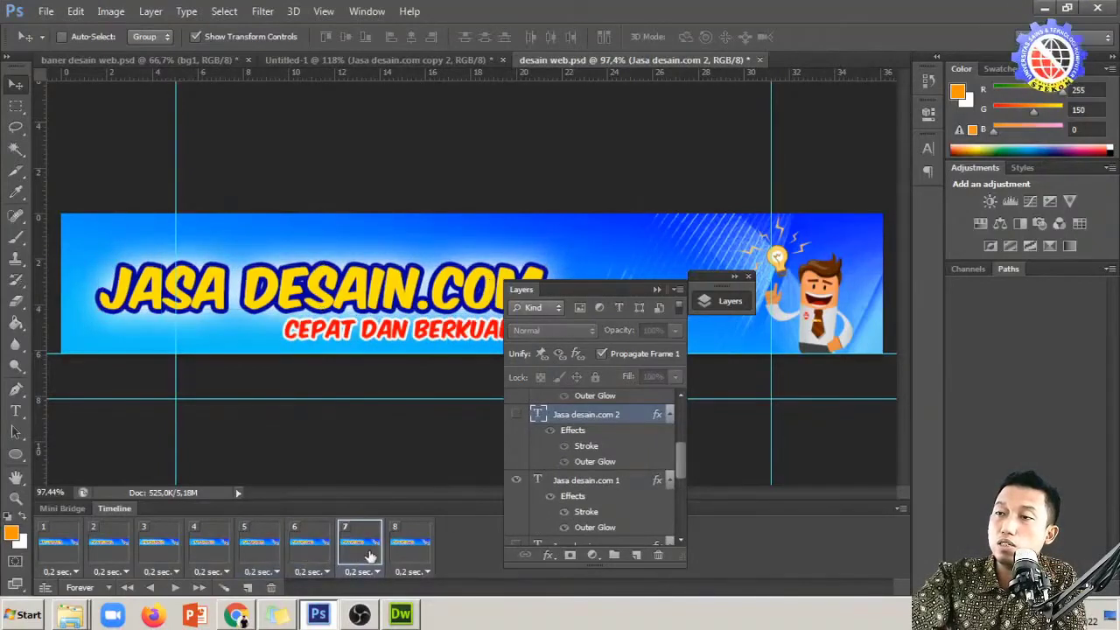
{"action": "left_click", "coordinate": [411, 556]}
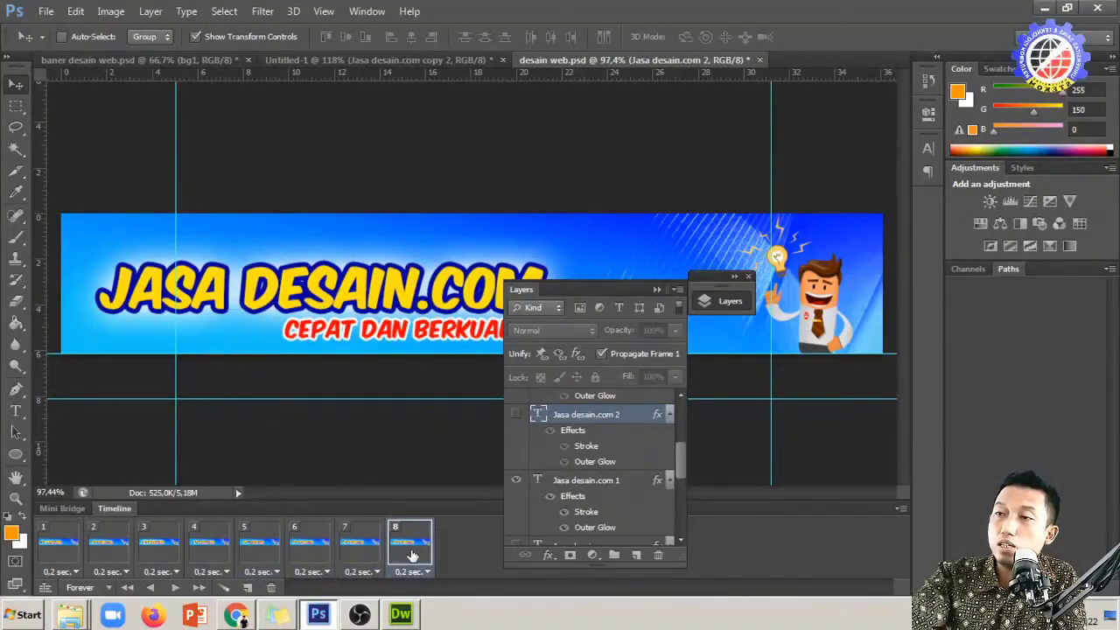
Review frames 5 to 2, and in frame 3 hide the "Jasa desain.com 1" layer, leaving only the "Jasa desain.com 2" title shown
{"action": "left_click", "coordinate": [254, 549]}
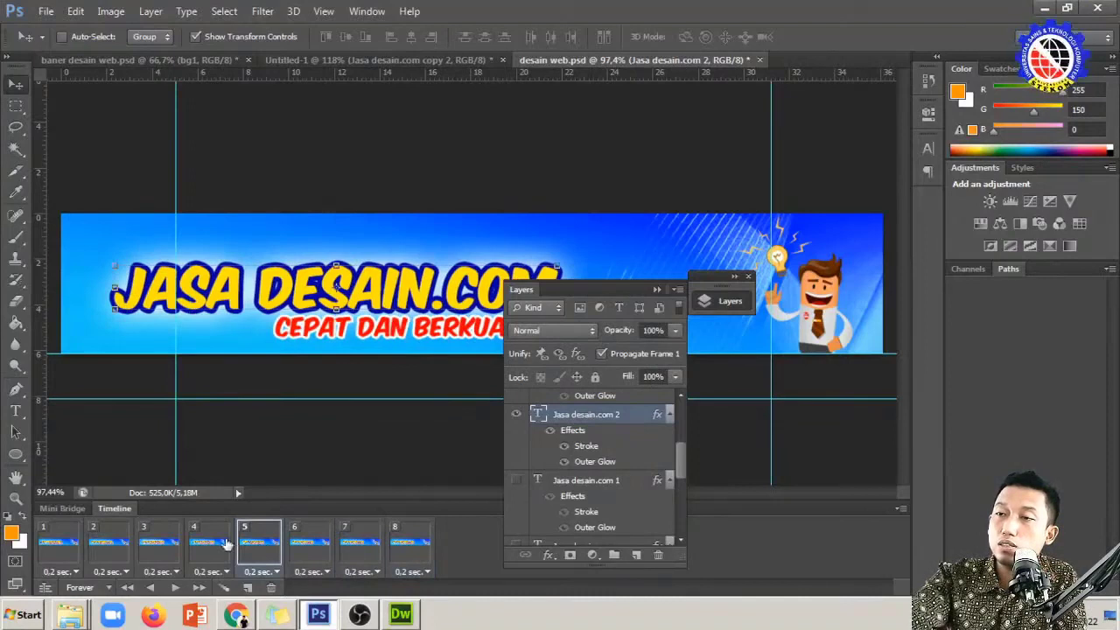
{"action": "left_click", "coordinate": [224, 547]}
{"action": "left_click", "coordinate": [142, 543]}
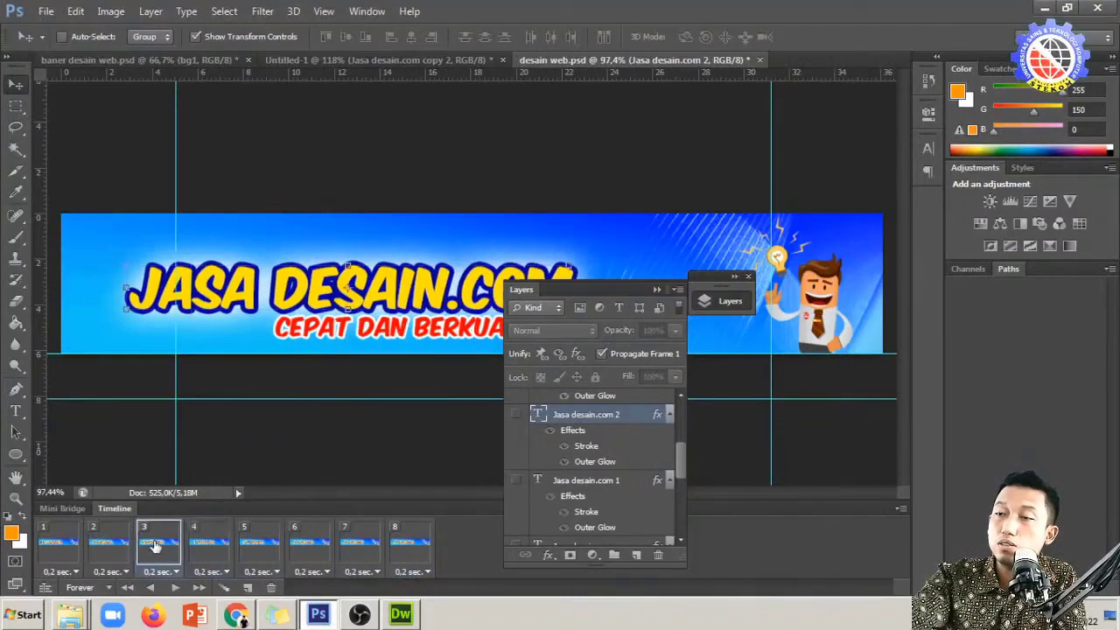
{"action": "left_click", "coordinate": [107, 545]}
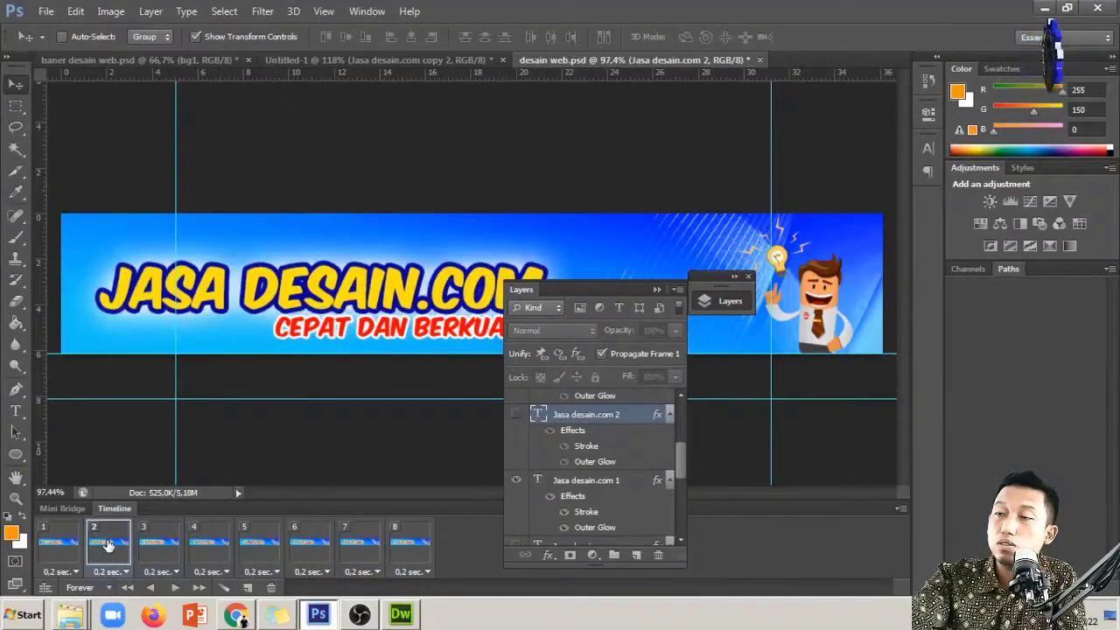
{"action": "left_click", "coordinate": [177, 556]}
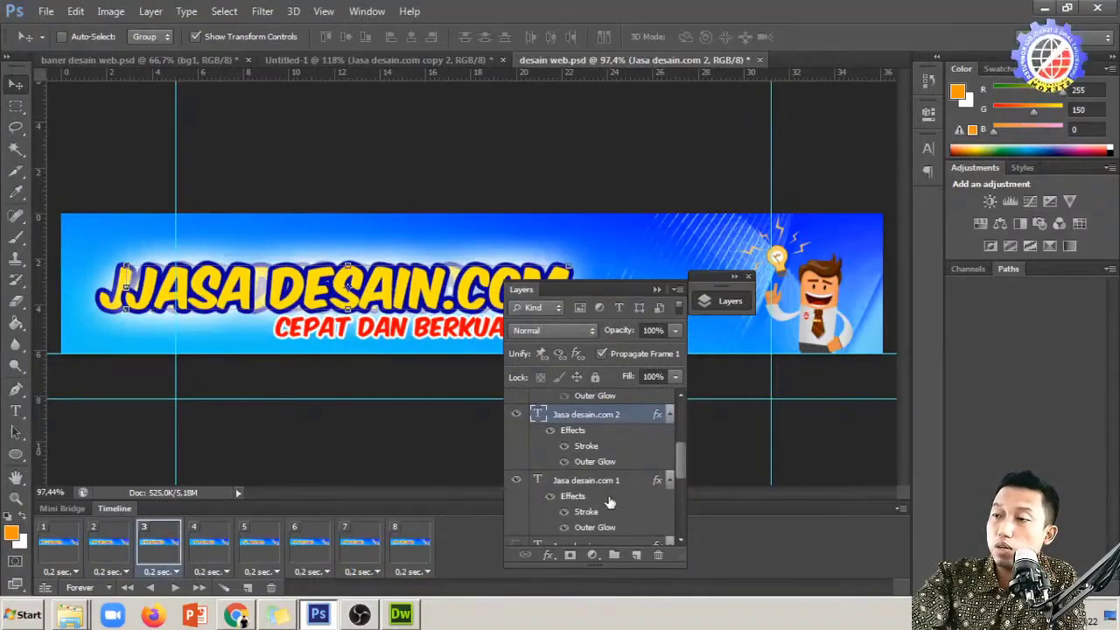
{"action": "left_click", "coordinate": [517, 484]}
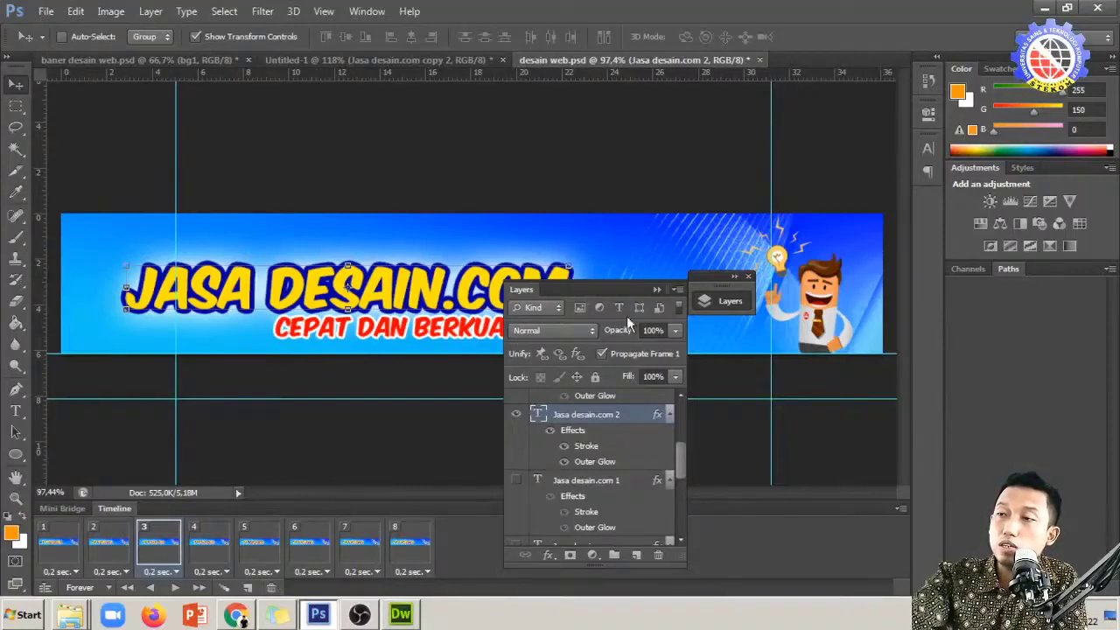
Move the layer list below the banner texts, play the animation to check the title movement, and stop it at frame 4
{"action": "left_click_drag", "start_coordinate": [604, 289], "coordinate": [693, 357]}
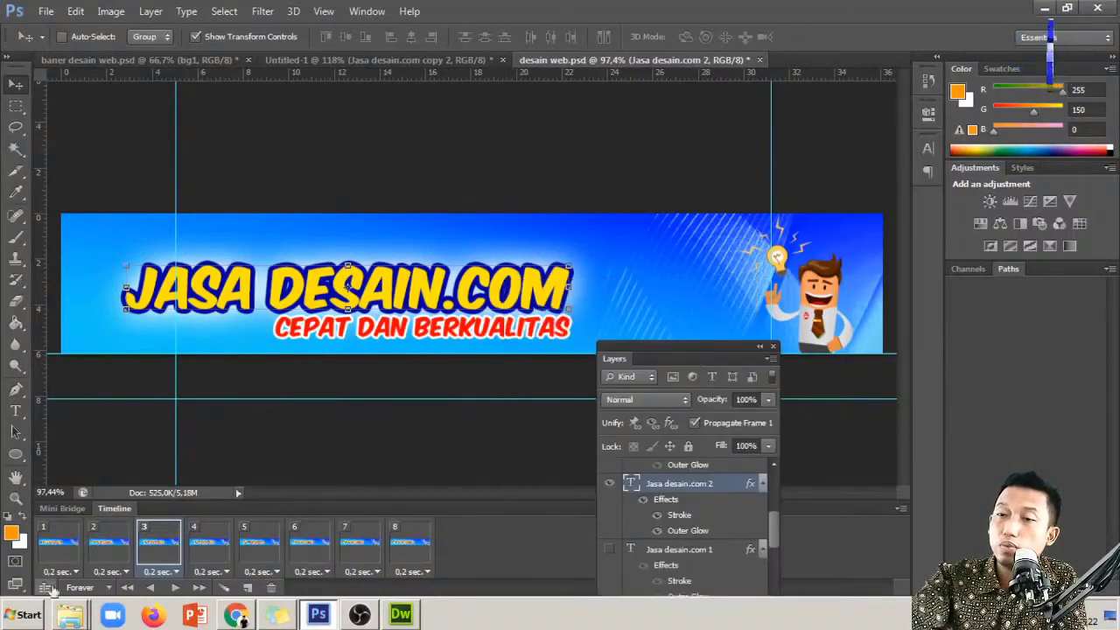
{"action": "left_click", "coordinate": [176, 588]}
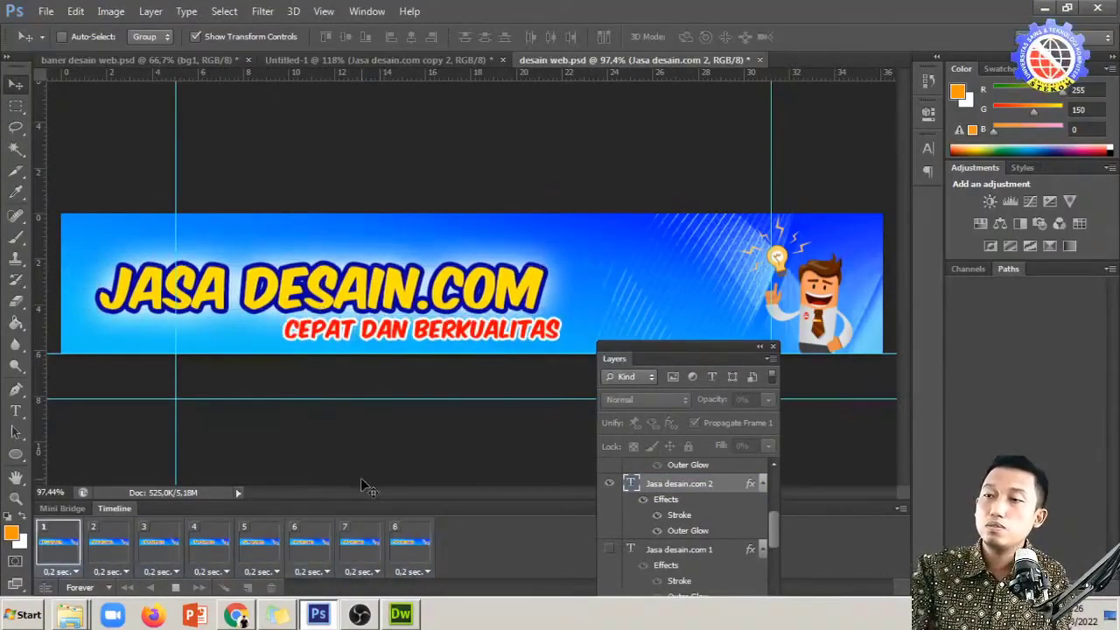
{"action": "key", "text": "space"}
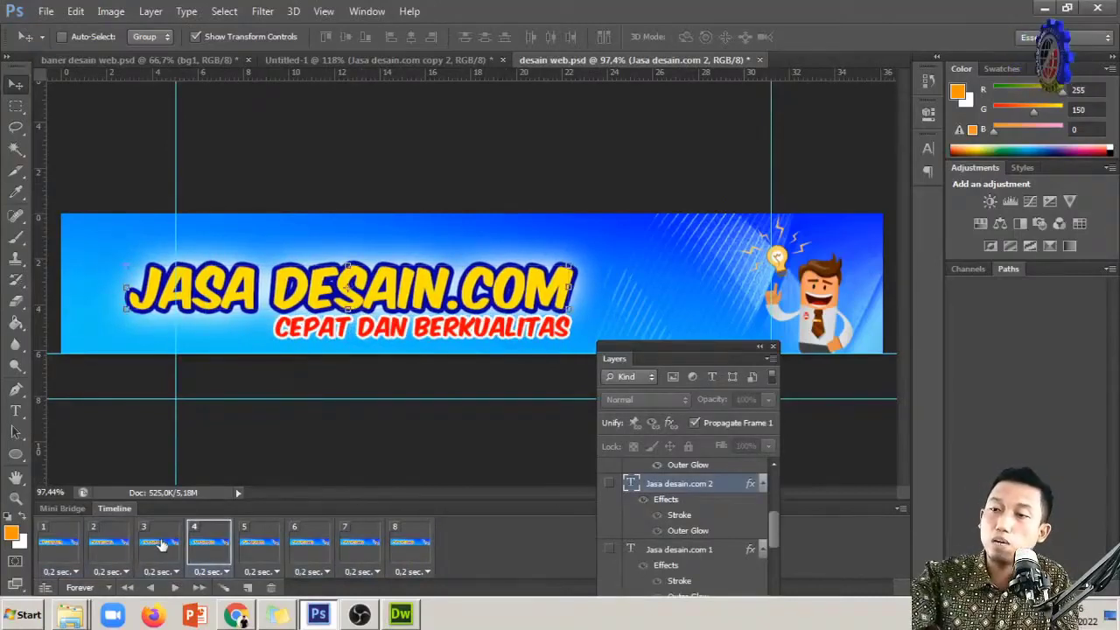
In frame 1, hide the "Cepat dan berkualitas" layer, leaving only the larger "Cepat dan berkualitas 1" tagline shown
{"action": "left_click", "coordinate": [157, 541]}
{"action": "left_click", "coordinate": [123, 544]}
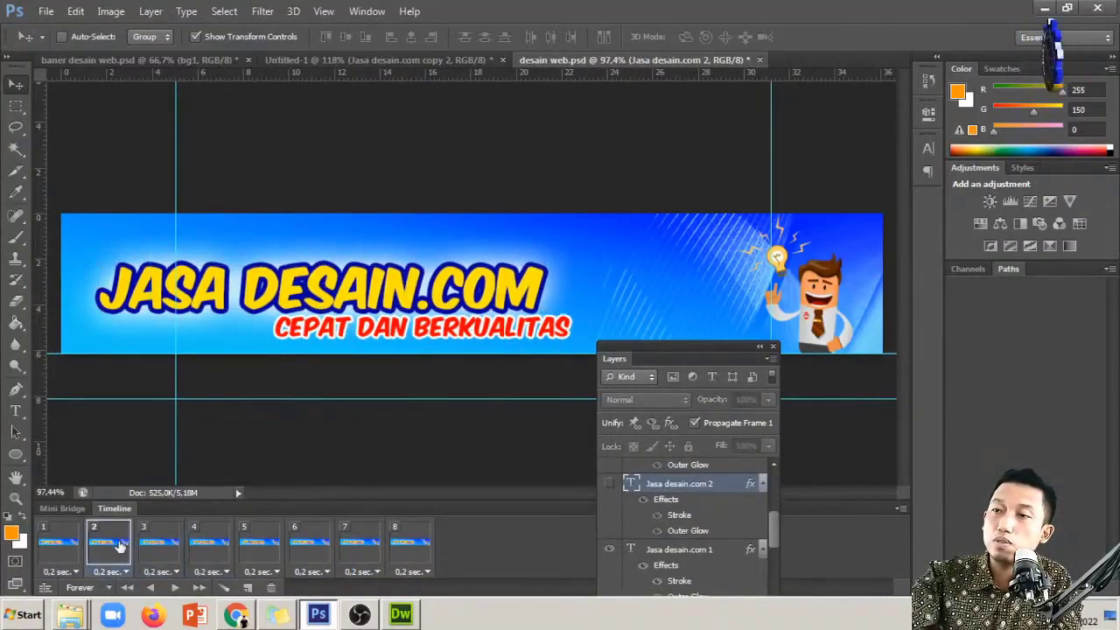
{"action": "left_click", "coordinate": [54, 545]}
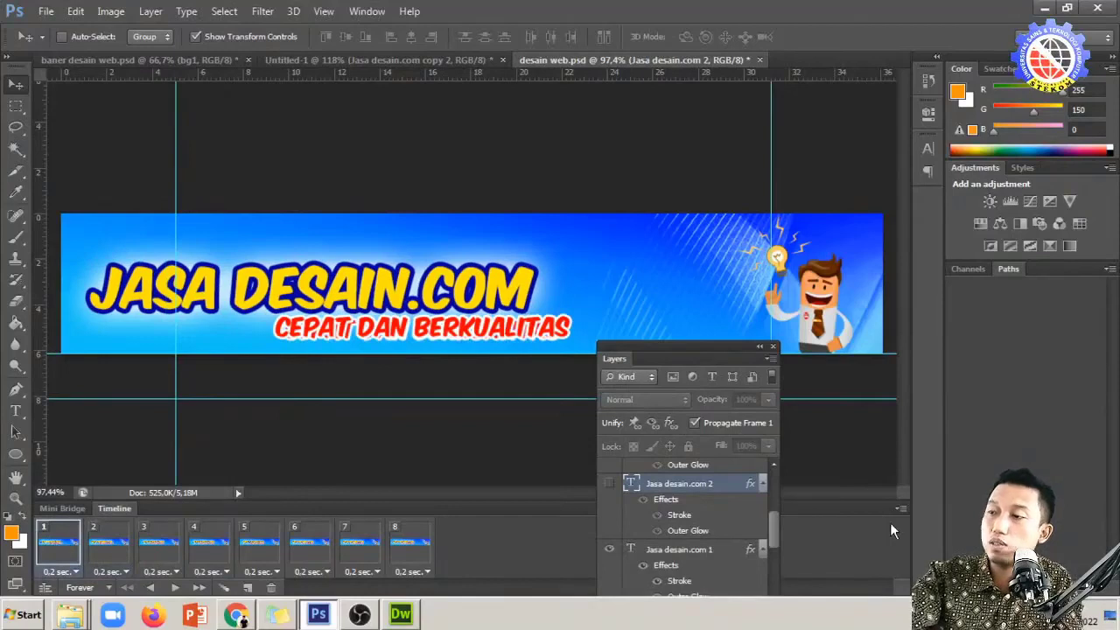
{"action": "scroll", "coordinate": [745, 525], "scroll_direction": "down", "scroll_amount": 2}
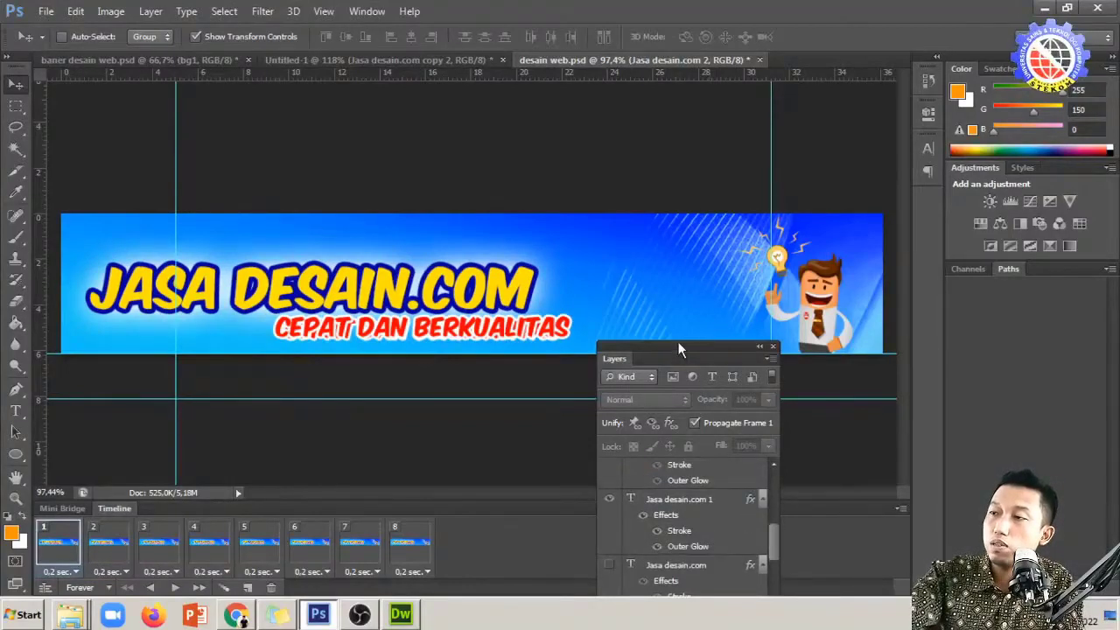
{"action": "left_click_drag", "start_coordinate": [677, 344], "coordinate": [704, 169]}
{"action": "scroll", "coordinate": [690, 350], "scroll_direction": "up", "scroll_amount": 2}
{"action": "scroll", "coordinate": [690, 350], "scroll_direction": "up", "scroll_amount": 3}
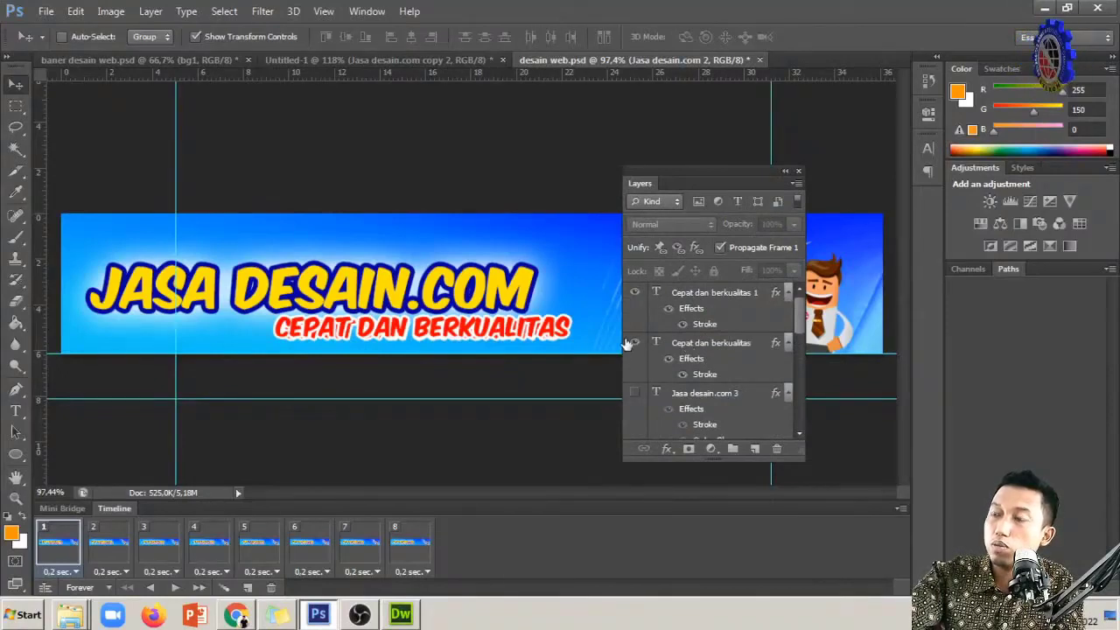
{"action": "left_click", "coordinate": [635, 343]}
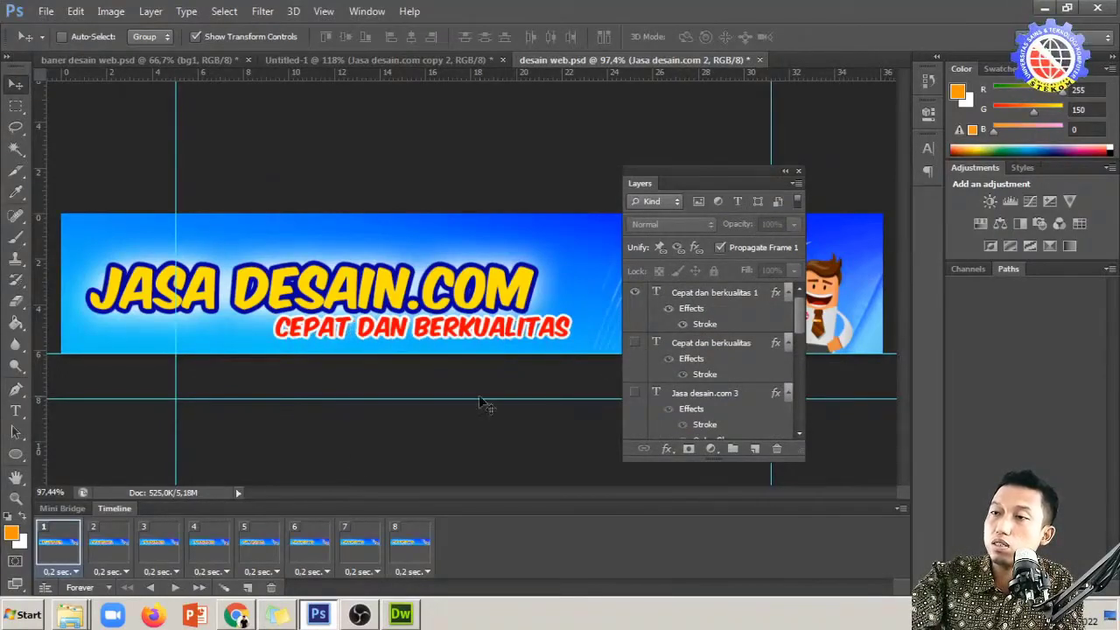
Check which tagline layer is shown in frames 2 through 7
{"action": "left_click", "coordinate": [88, 548]}
{"action": "left_click", "coordinate": [149, 555]}
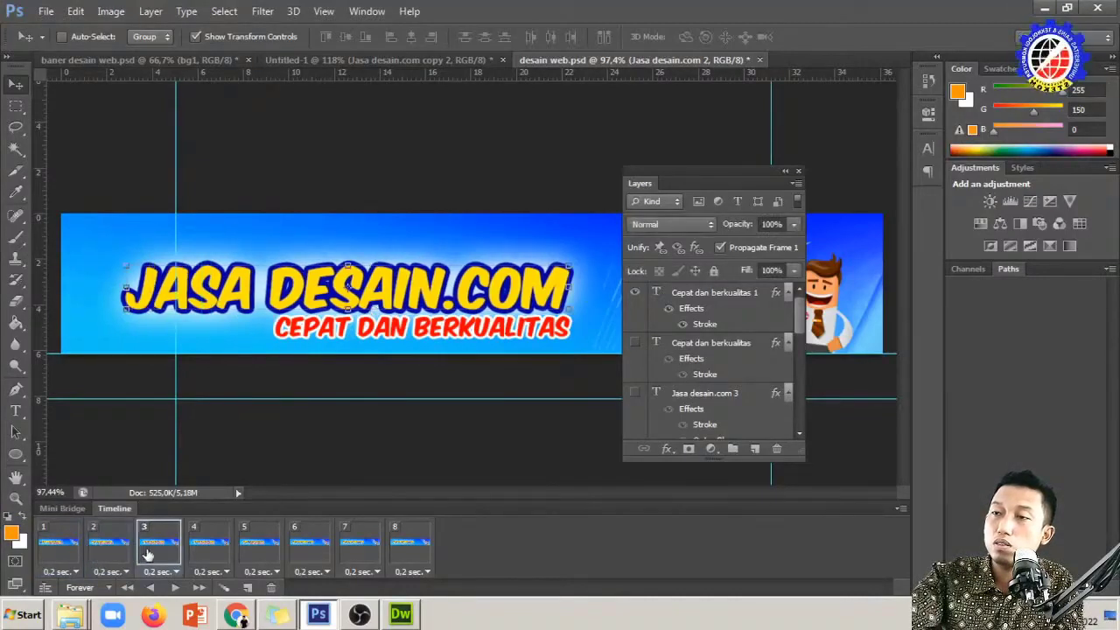
{"action": "left_click", "coordinate": [73, 553]}
{"action": "left_click", "coordinate": [122, 551]}
{"action": "left_click", "coordinate": [221, 551]}
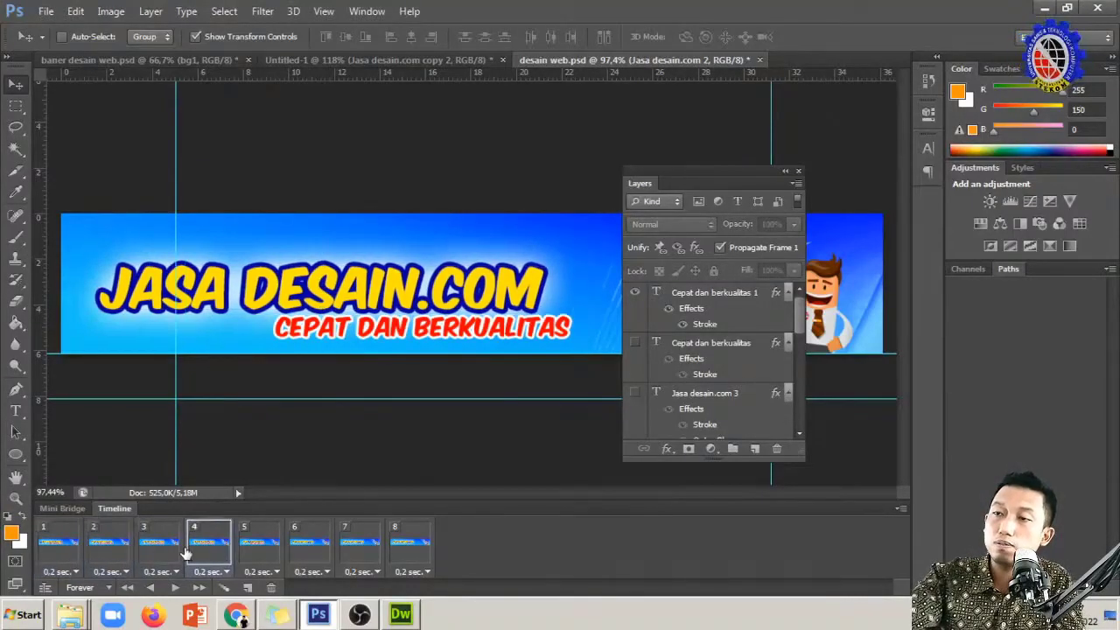
{"action": "left_click", "coordinate": [256, 556]}
{"action": "left_click", "coordinate": [330, 553]}
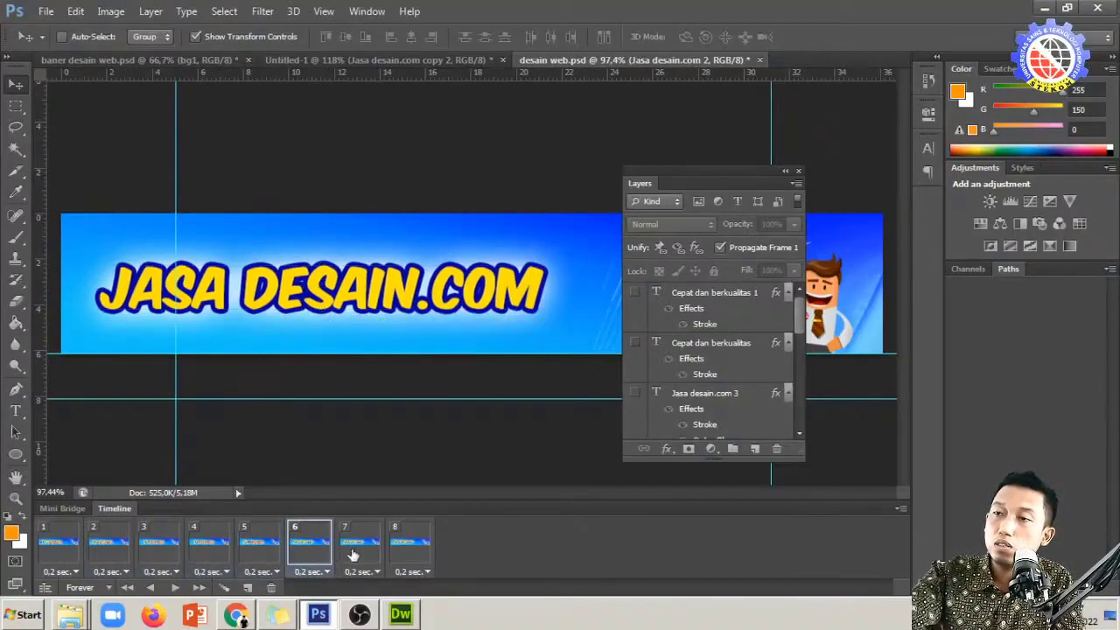
{"action": "left_click", "coordinate": [376, 551]}
In frame 1, show the smaller "Cepat dan berkualitas" tagline and hide the "Cepat dan berkualitas 1" layer
{"action": "left_click", "coordinate": [59, 548]}
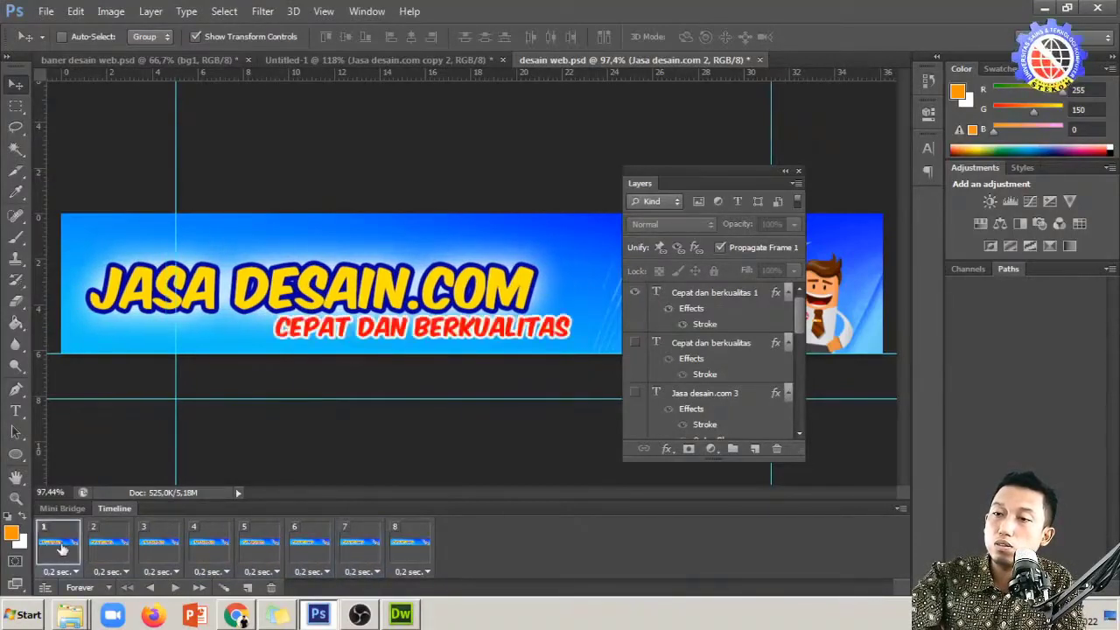
{"action": "right_click", "coordinate": [381, 338]}
{"action": "left_click", "coordinate": [389, 341]}
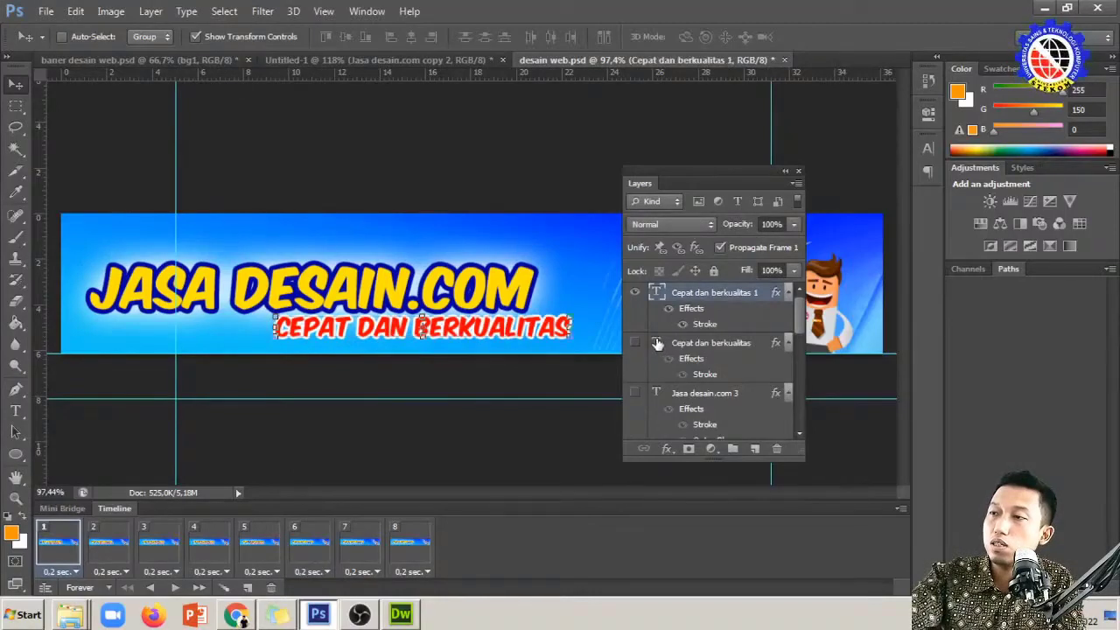
{"action": "left_click", "coordinate": [635, 342]}
{"action": "left_click", "coordinate": [635, 293]}
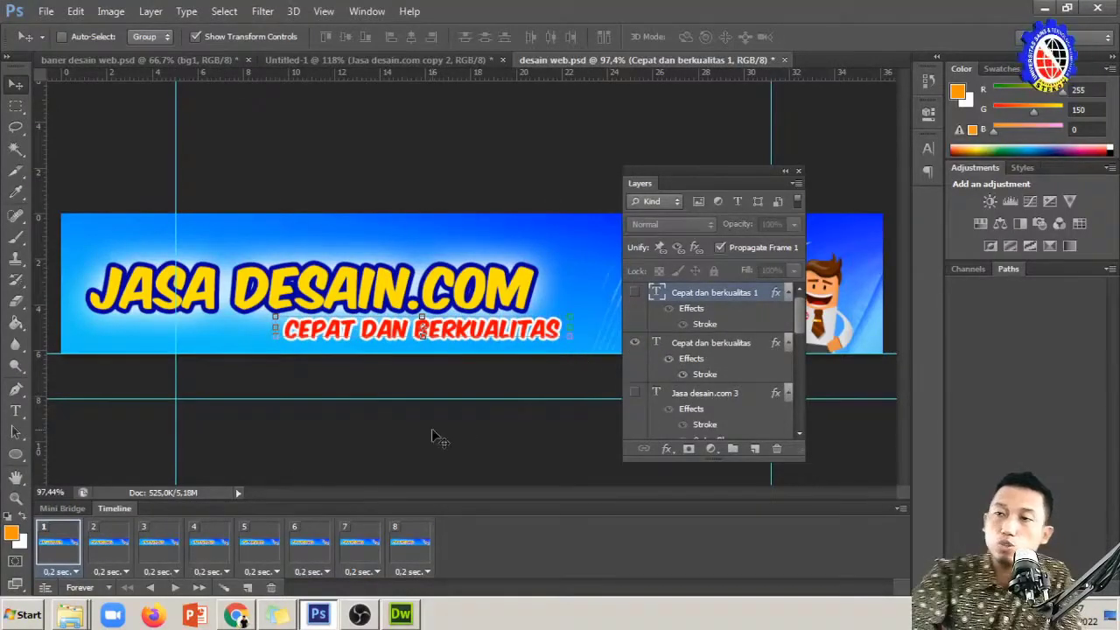
In frame 6, show the larger "Cepat dan berkualitas 1" tagline and hide the "Cepat dan berkualitas" layer
{"action": "left_click", "coordinate": [402, 552]}
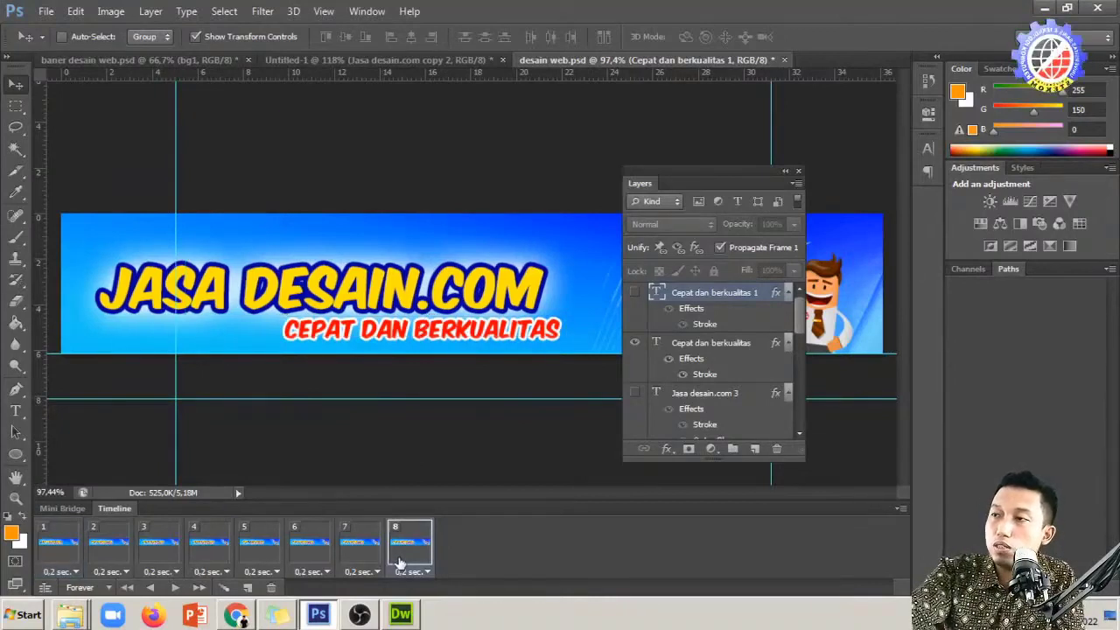
{"action": "left_click", "coordinate": [306, 547]}
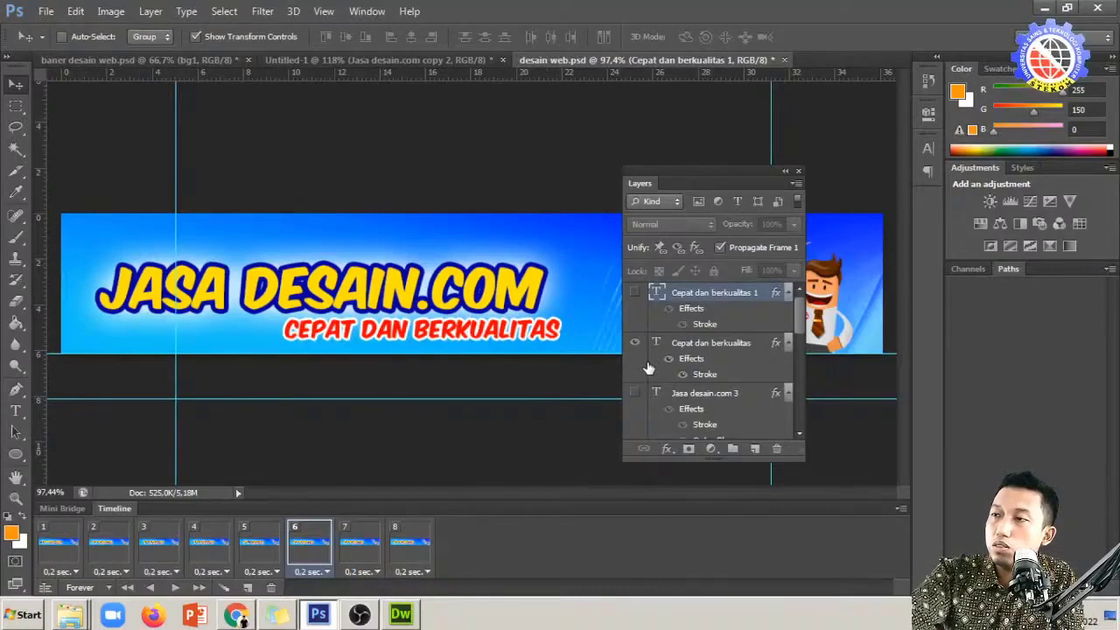
{"action": "left_click", "coordinate": [725, 349]}
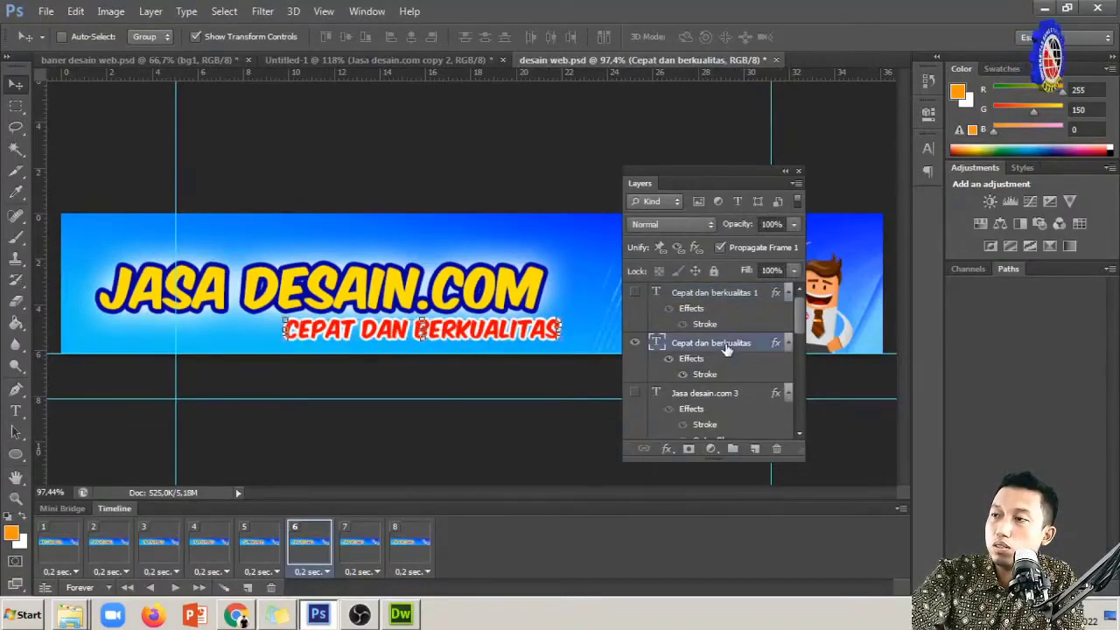
{"action": "scroll", "coordinate": [691, 368], "scroll_direction": "down", "scroll_amount": 5}
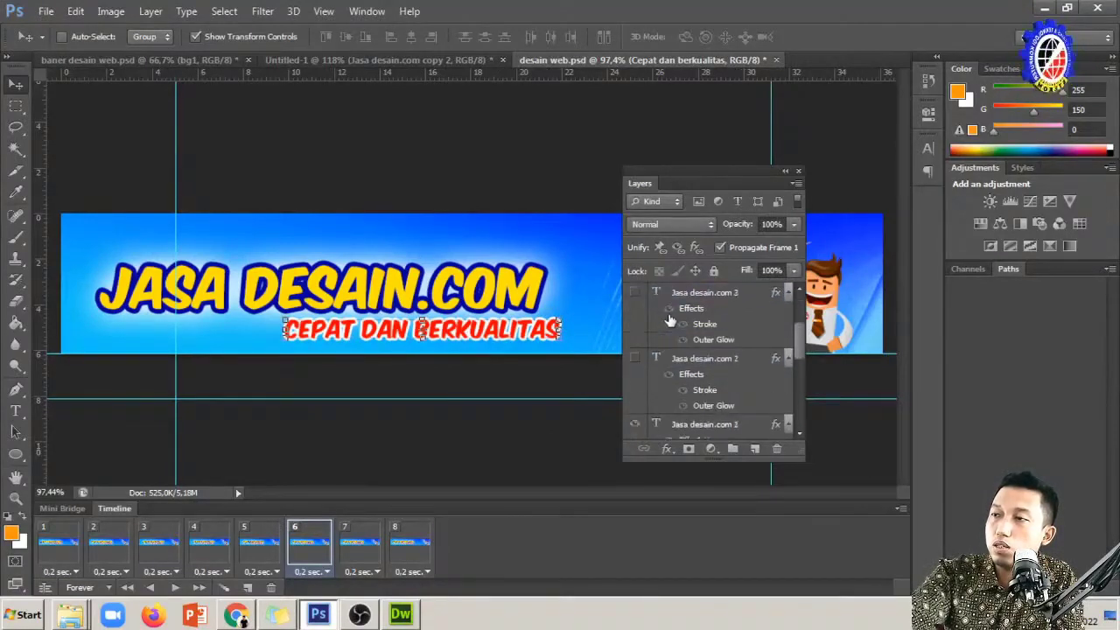
{"action": "scroll", "coordinate": [672, 387], "scroll_direction": "down", "scroll_amount": 2}
{"action": "scroll", "coordinate": [673, 390], "scroll_direction": "up", "scroll_amount": 6}
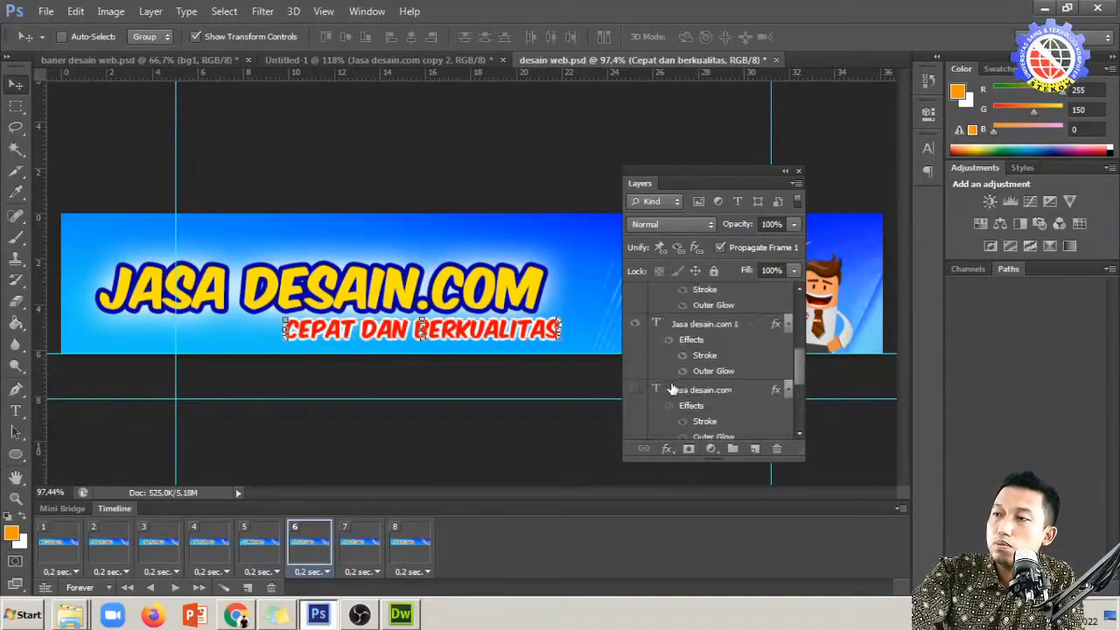
{"action": "scroll", "coordinate": [672, 390], "scroll_direction": "up", "scroll_amount": 1}
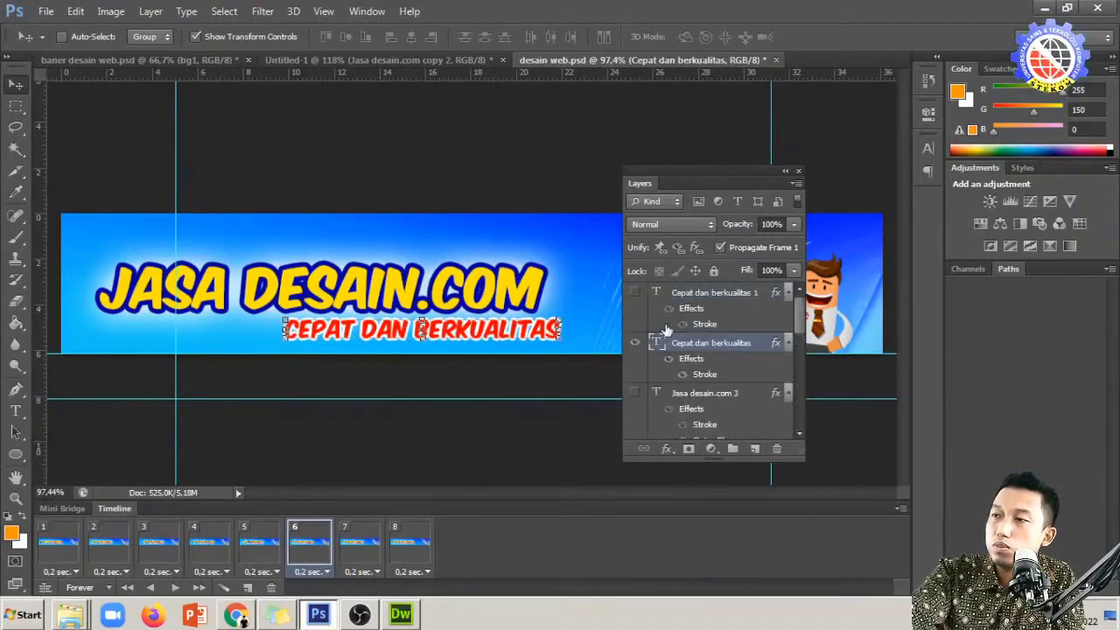
{"action": "left_click", "coordinate": [635, 296]}
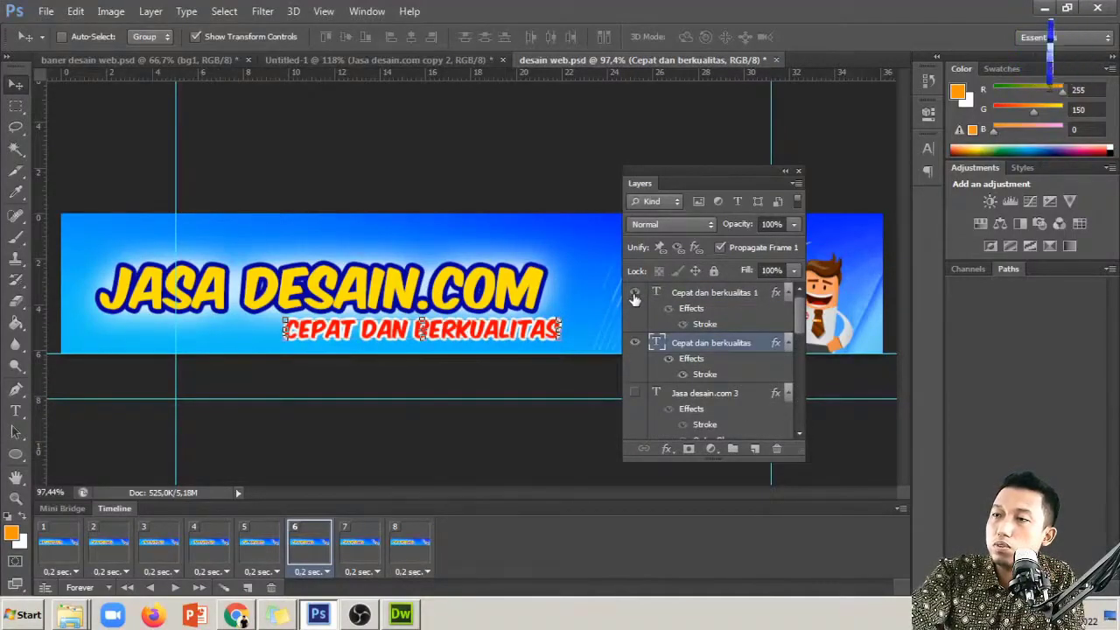
{"action": "left_click", "coordinate": [634, 294]}
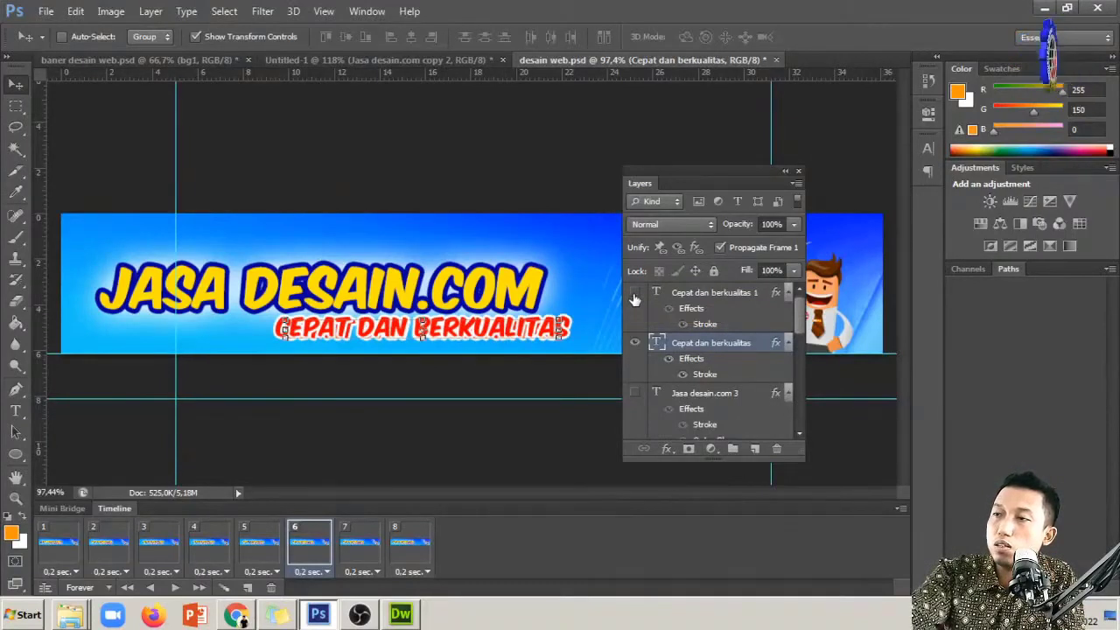
{"action": "left_click", "coordinate": [635, 296]}
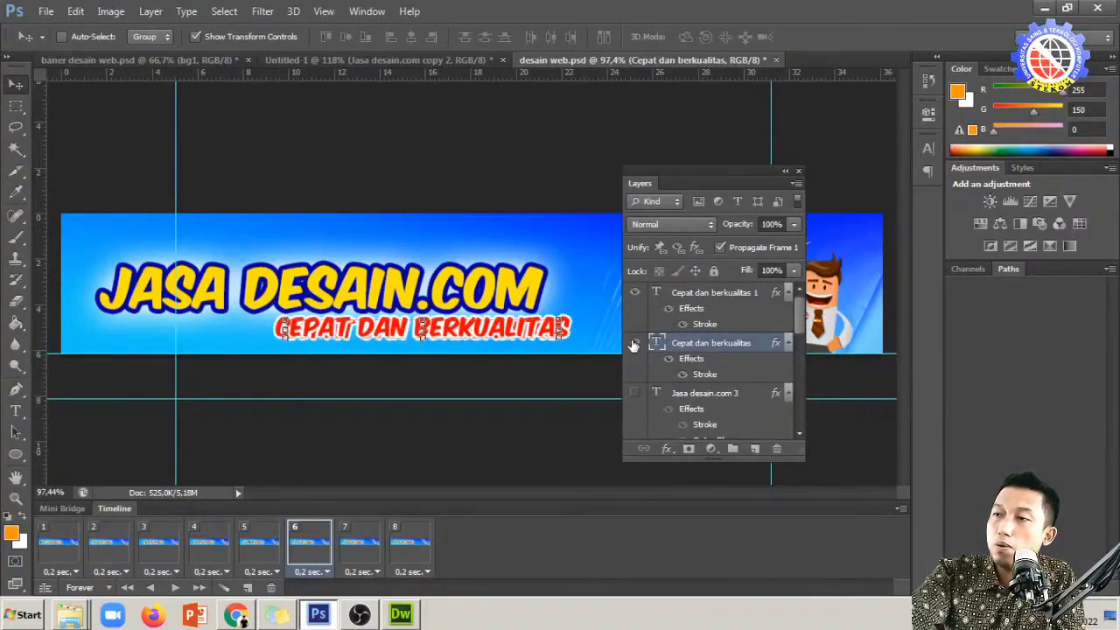
{"action": "left_click", "coordinate": [635, 343]}
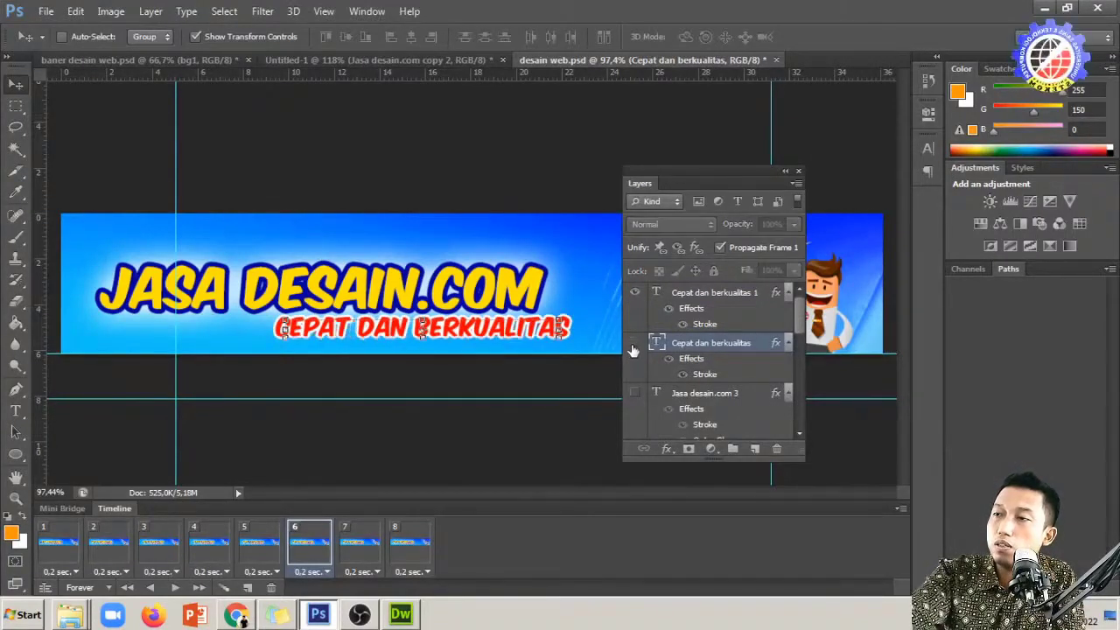
Check the tagline in frame 7 and move the layer list below the banner
{"action": "left_click", "coordinate": [369, 543]}
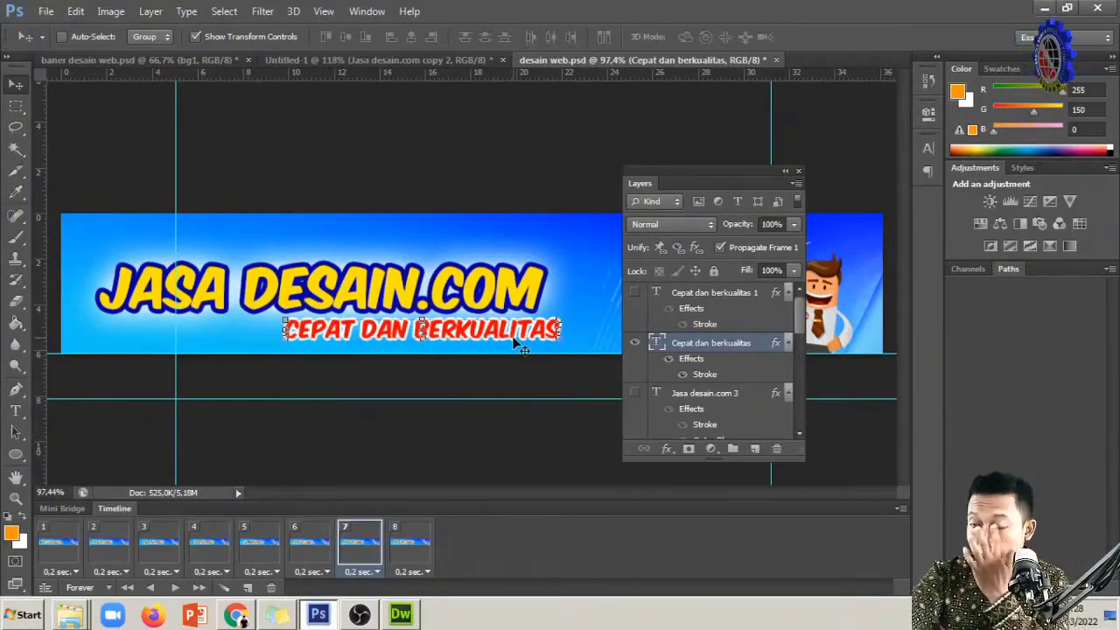
{"action": "left_click_drag", "start_coordinate": [711, 187], "coordinate": [635, 323]}
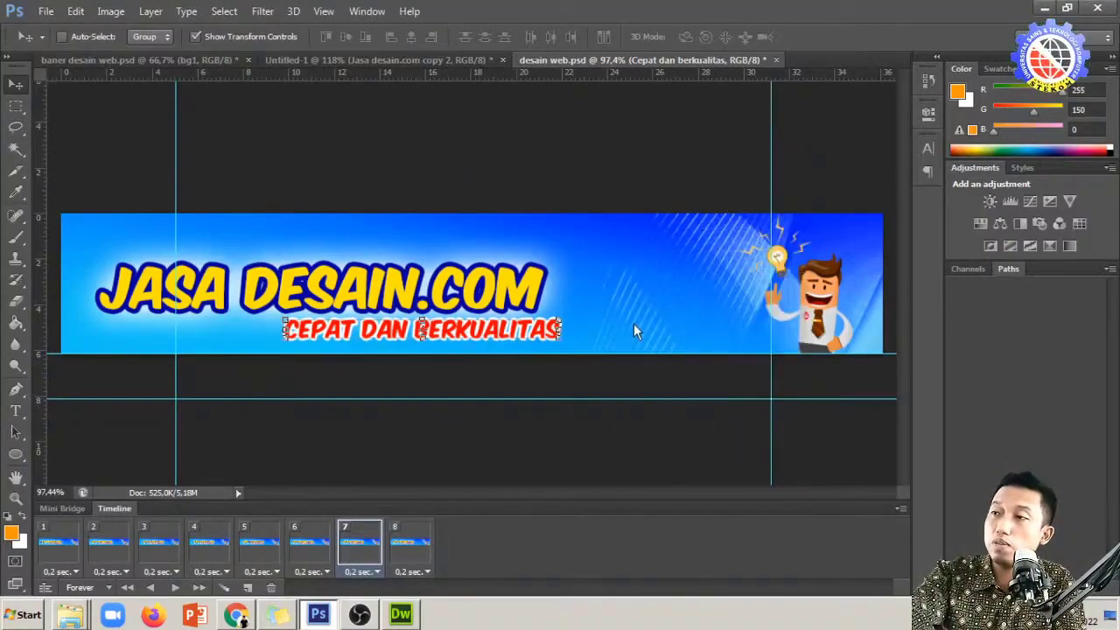
{"action": "left_click_drag", "start_coordinate": [629, 369], "coordinate": [628, 368]}
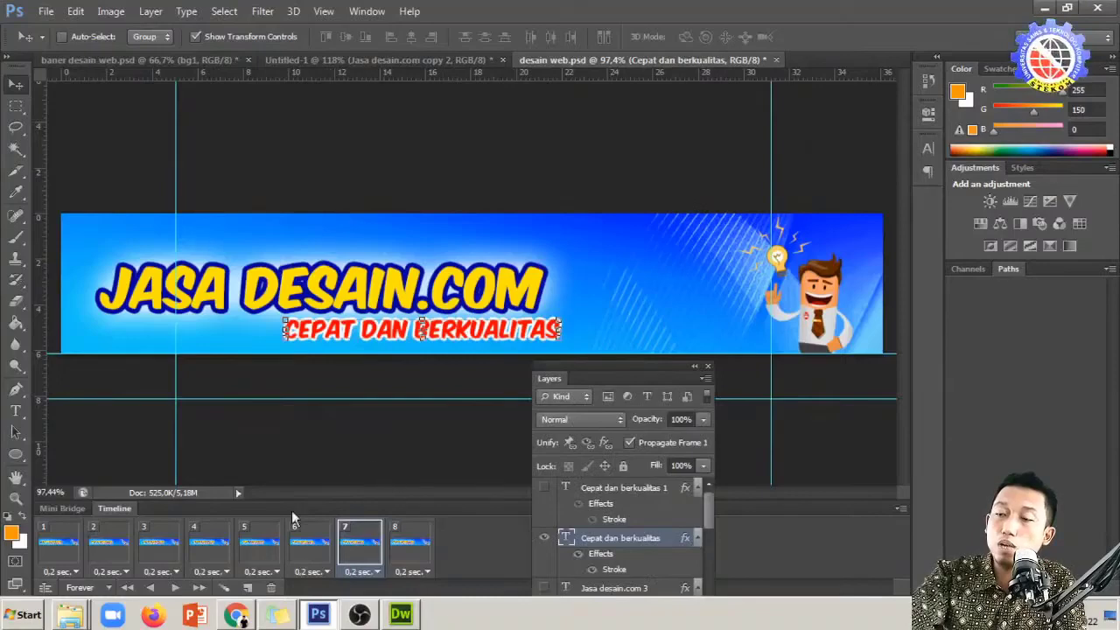
Open the banner in Save for Web, preview the animation in the browser, and close the preview
{"action": "left_click", "coordinate": [46, 11]}
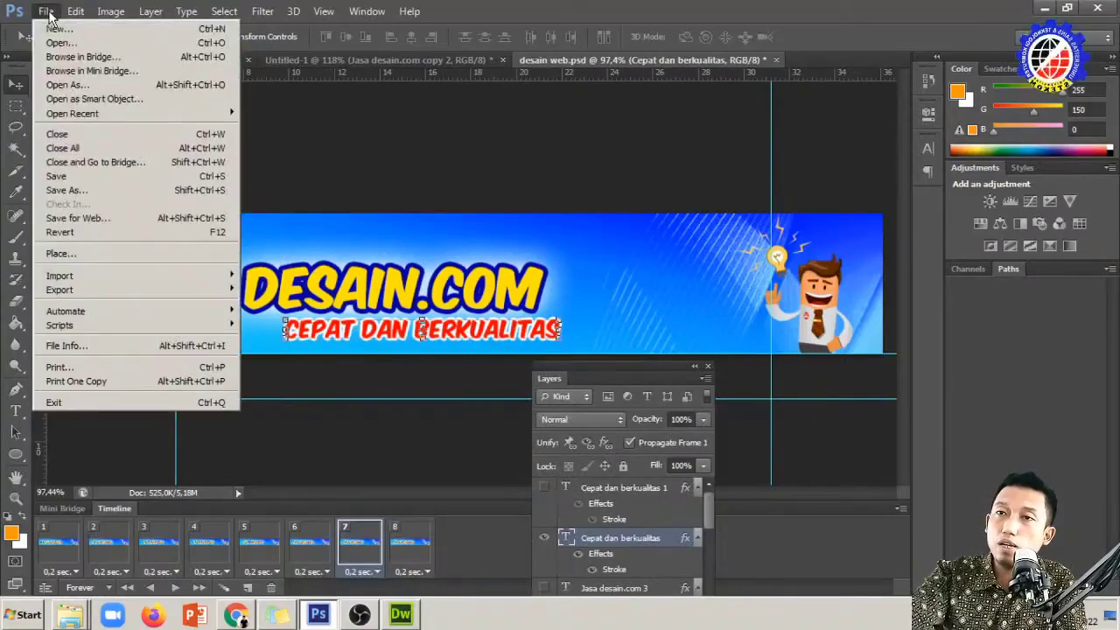
{"action": "left_click", "coordinate": [88, 222]}
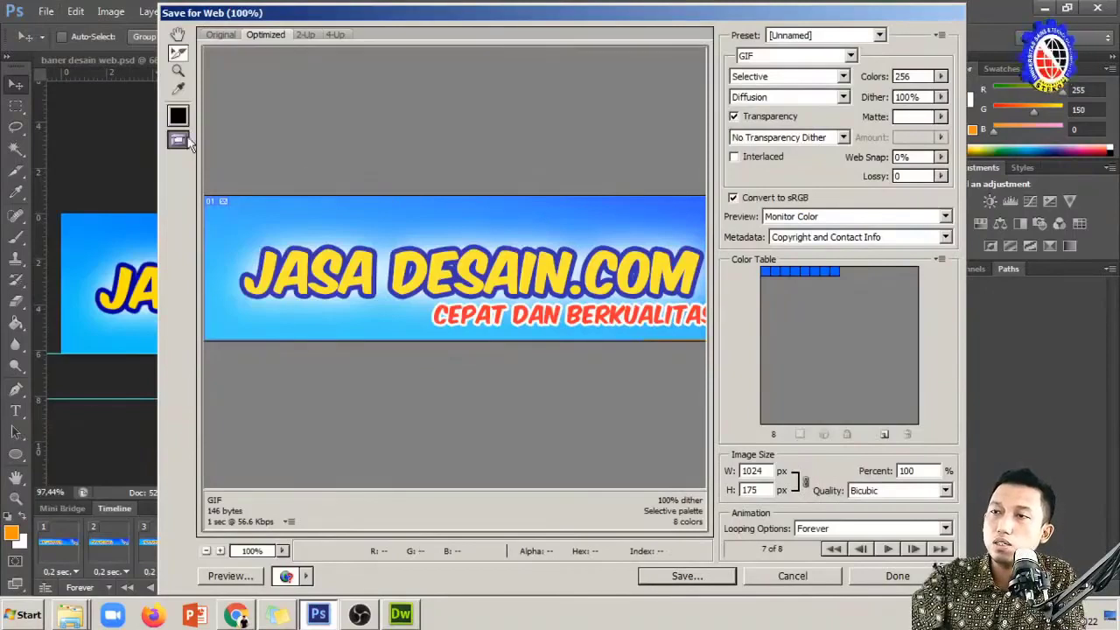
{"action": "left_click", "coordinate": [286, 577]}
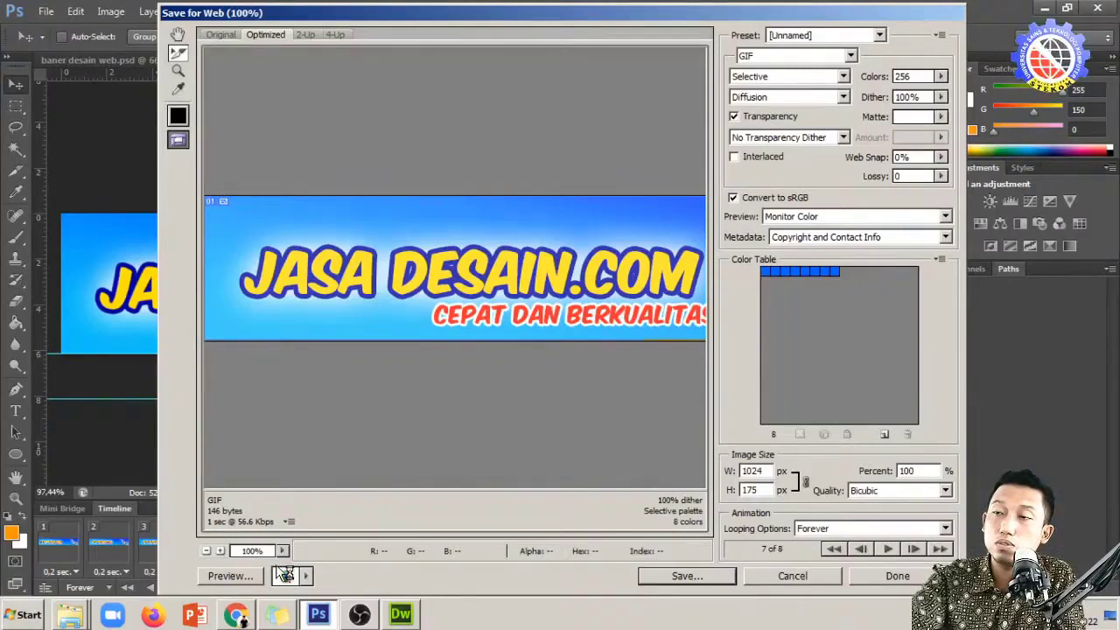
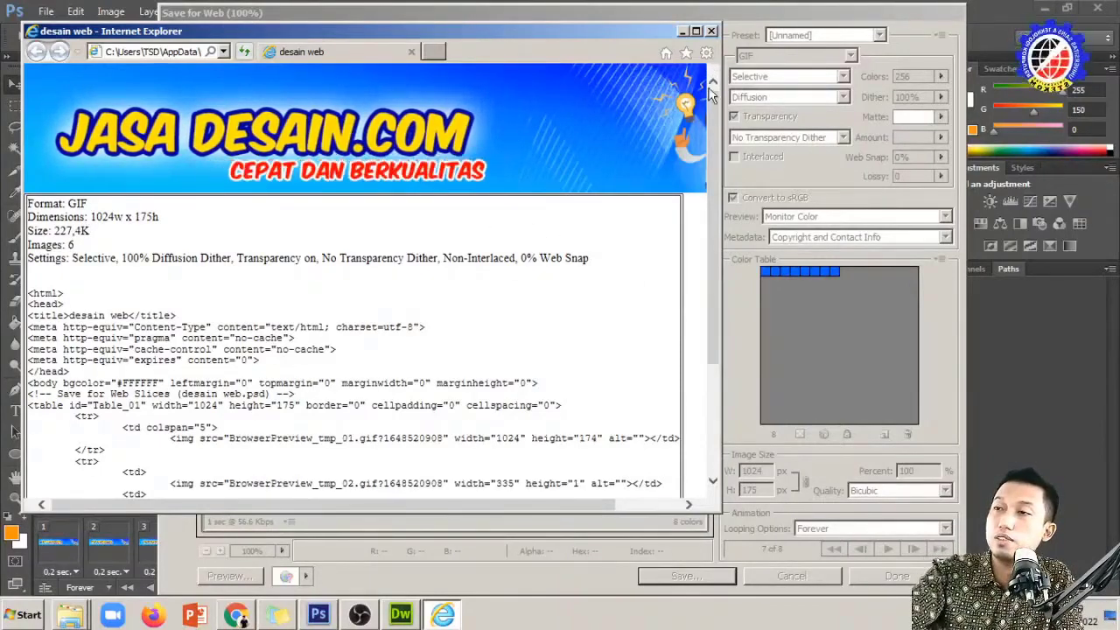
{"action": "left_click", "coordinate": [711, 31]}
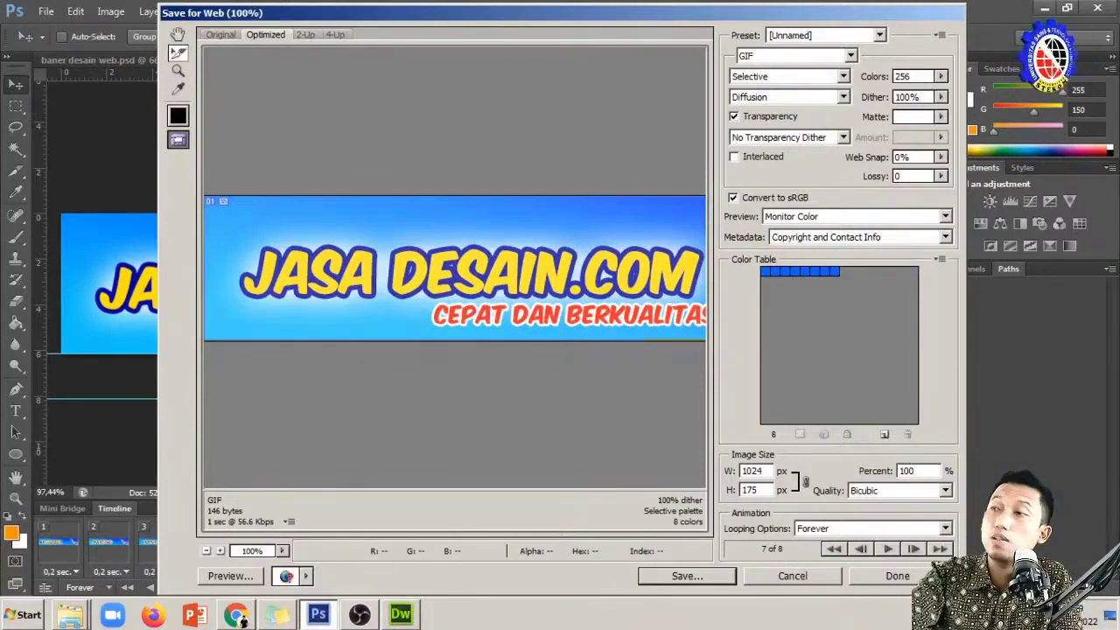
Apply the GIF 64 Dithered preset and save the banner as baner.gif in the desain web folder, using the Images Only format
{"action": "left_click", "coordinate": [812, 39]}
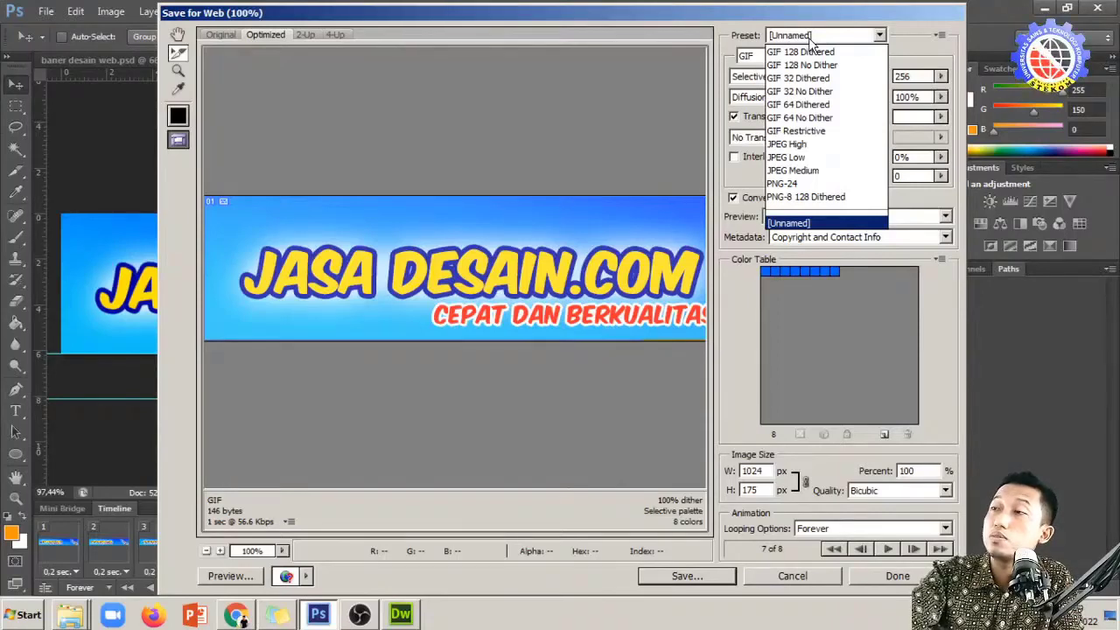
{"action": "left_click", "coordinate": [832, 106]}
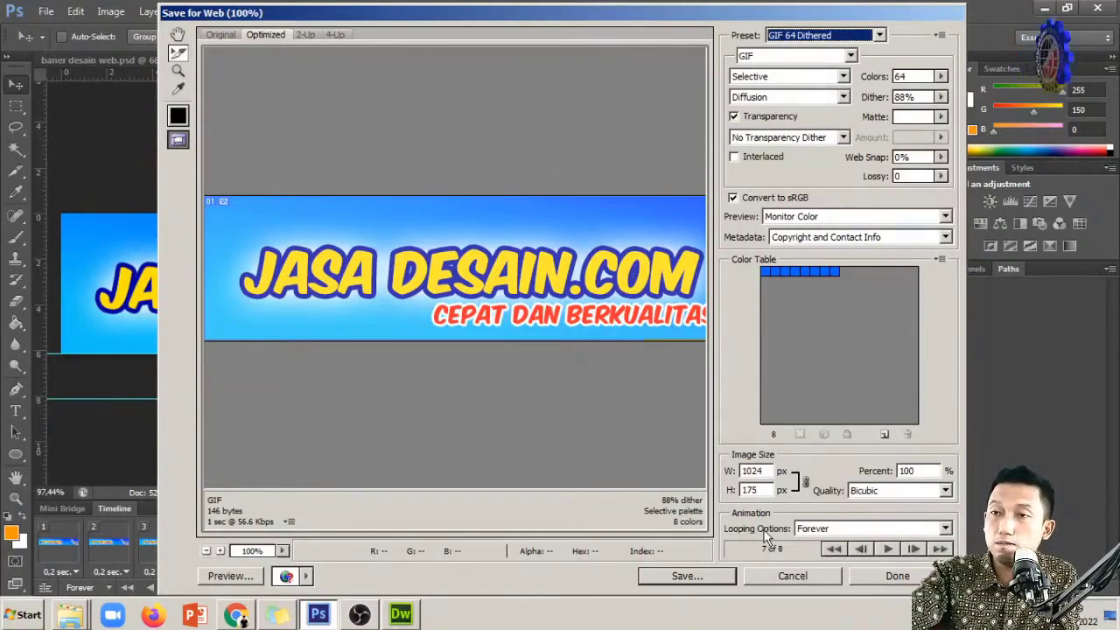
{"action": "left_click", "coordinate": [691, 581]}
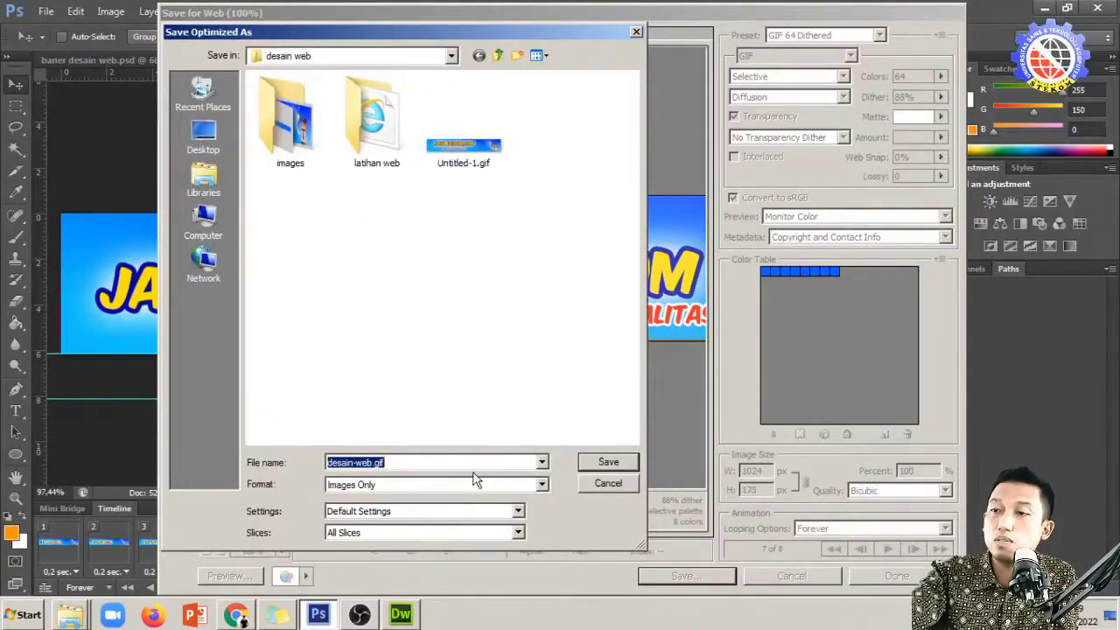
{"action": "type", "text": "ban"}
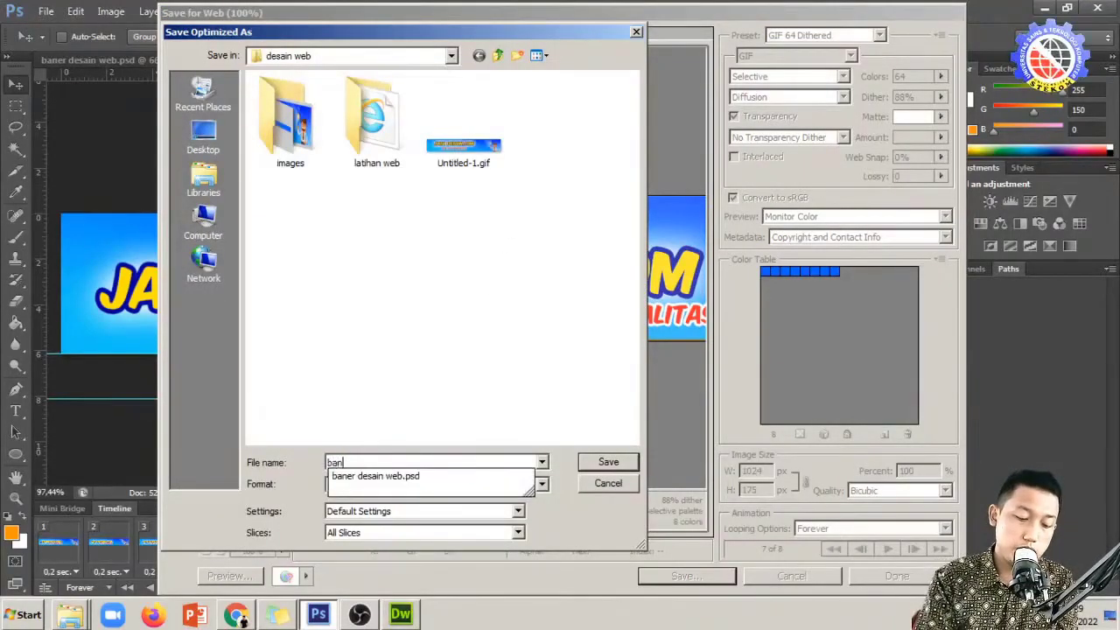
{"action": "type", "text": "er"}
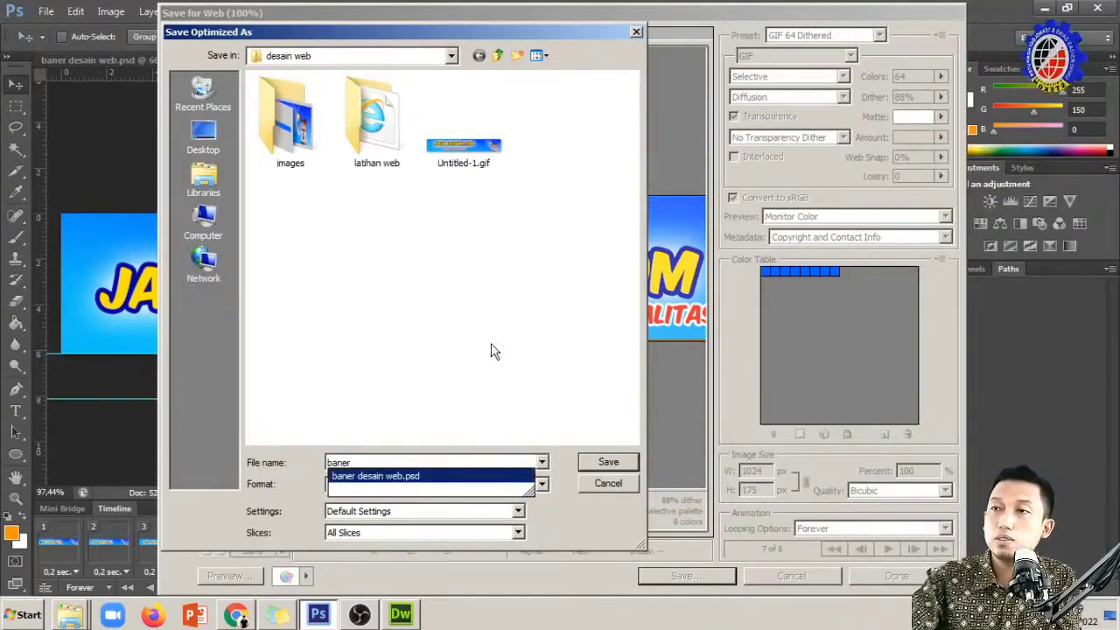
{"action": "type", "text": ".gif"}
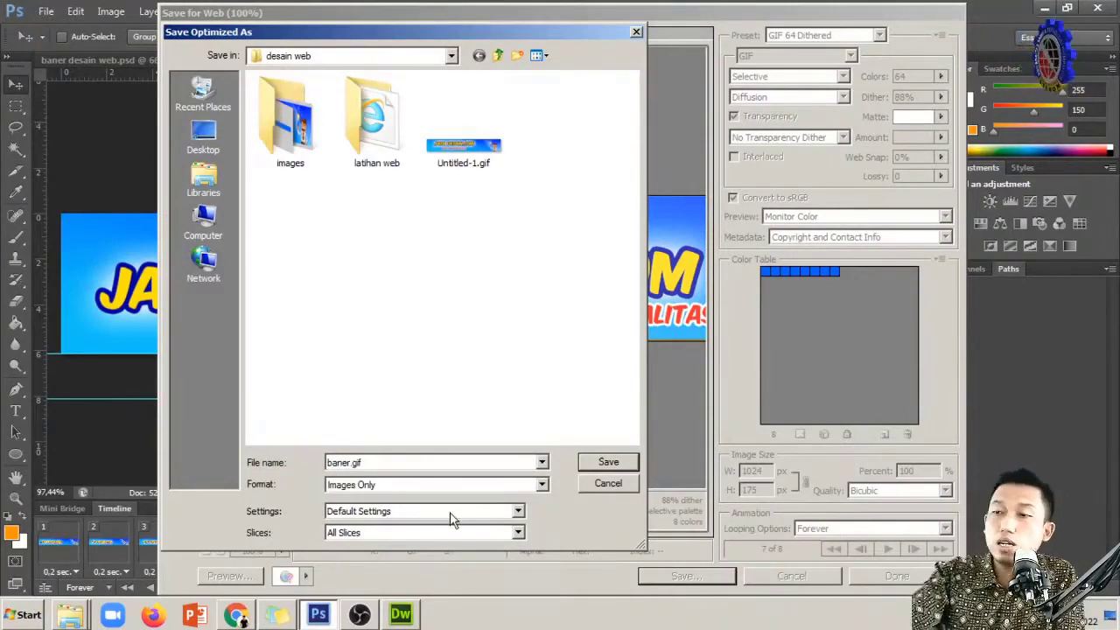
{"action": "left_click", "coordinate": [449, 485]}
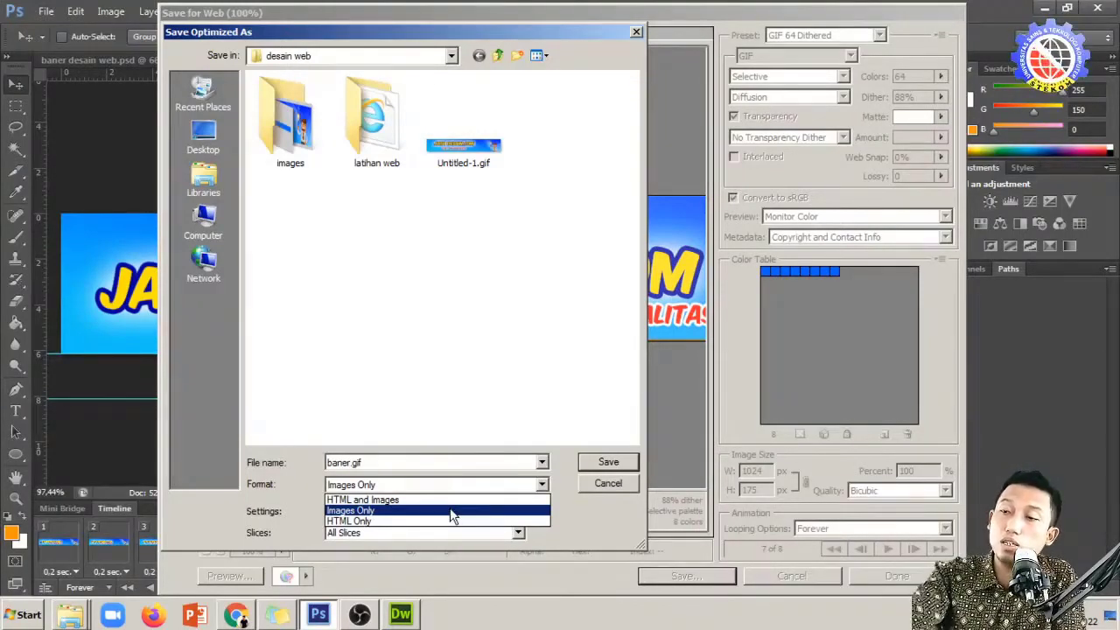
{"action": "left_click", "coordinate": [452, 512]}
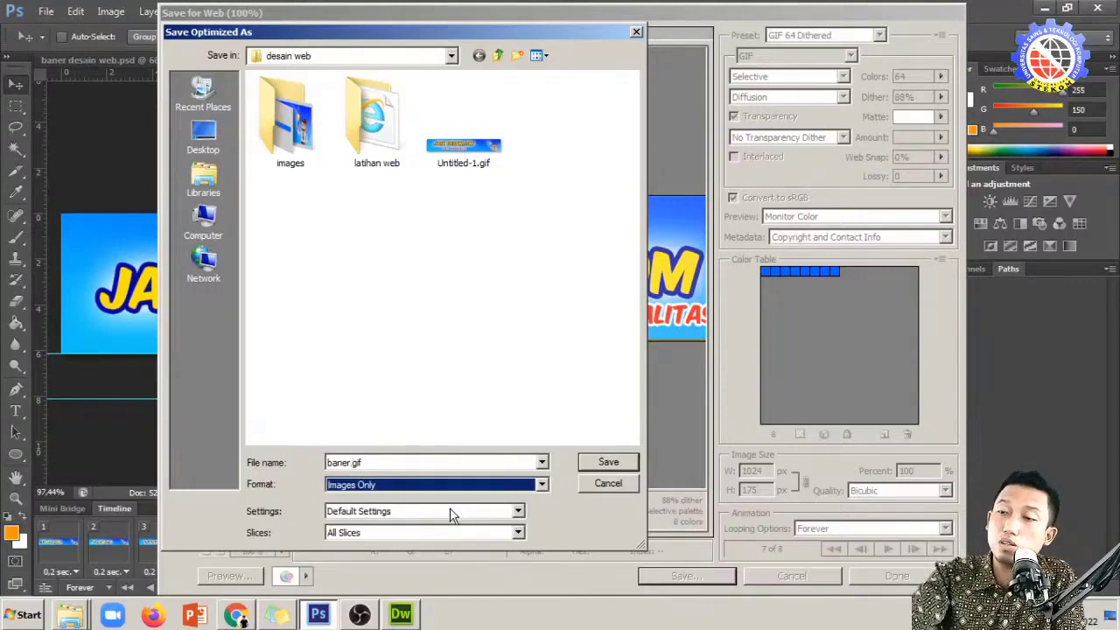
{"action": "left_click", "coordinate": [610, 461]}
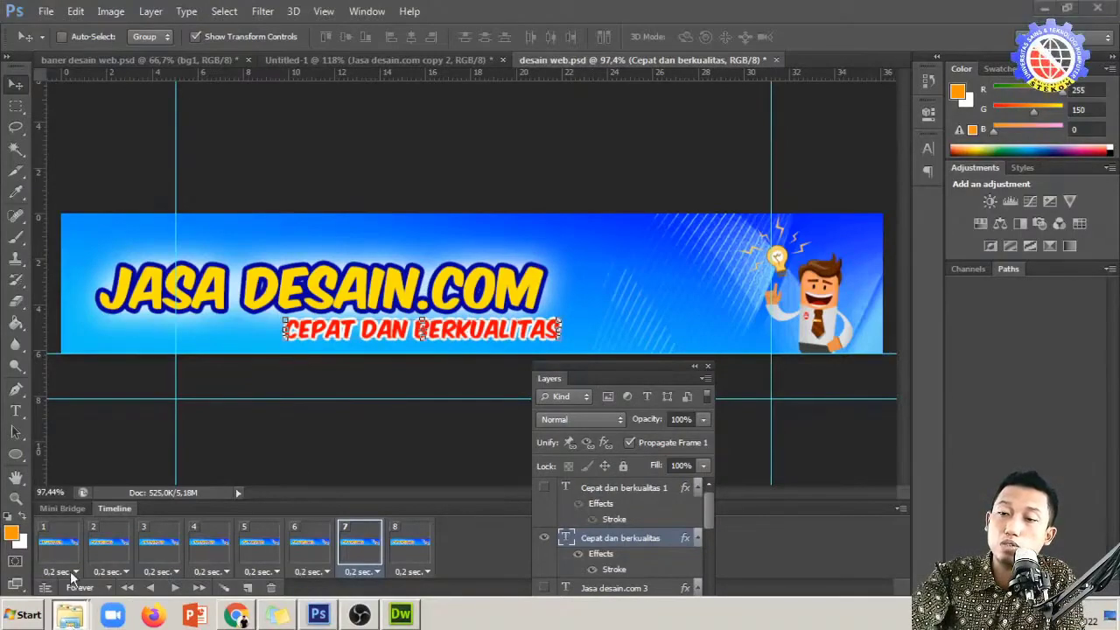
Switch to Windows Explorer and look for the exported GIF in the desain web folder, checking Untitled-1.gif
{"action": "left_click", "coordinate": [69, 615]}
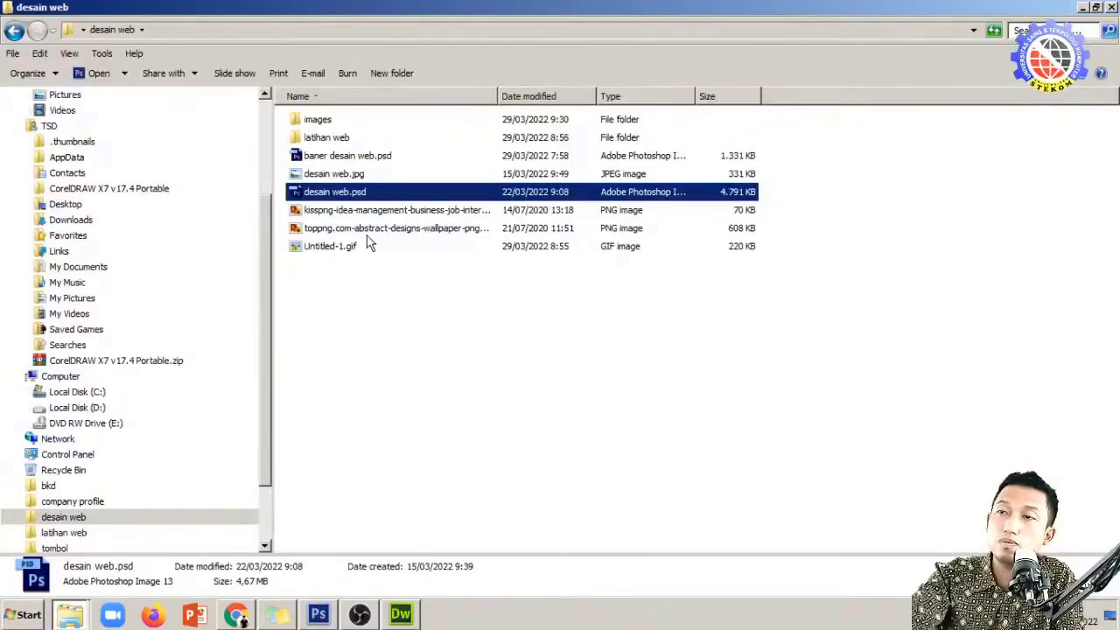
{"action": "left_click", "coordinate": [378, 298]}
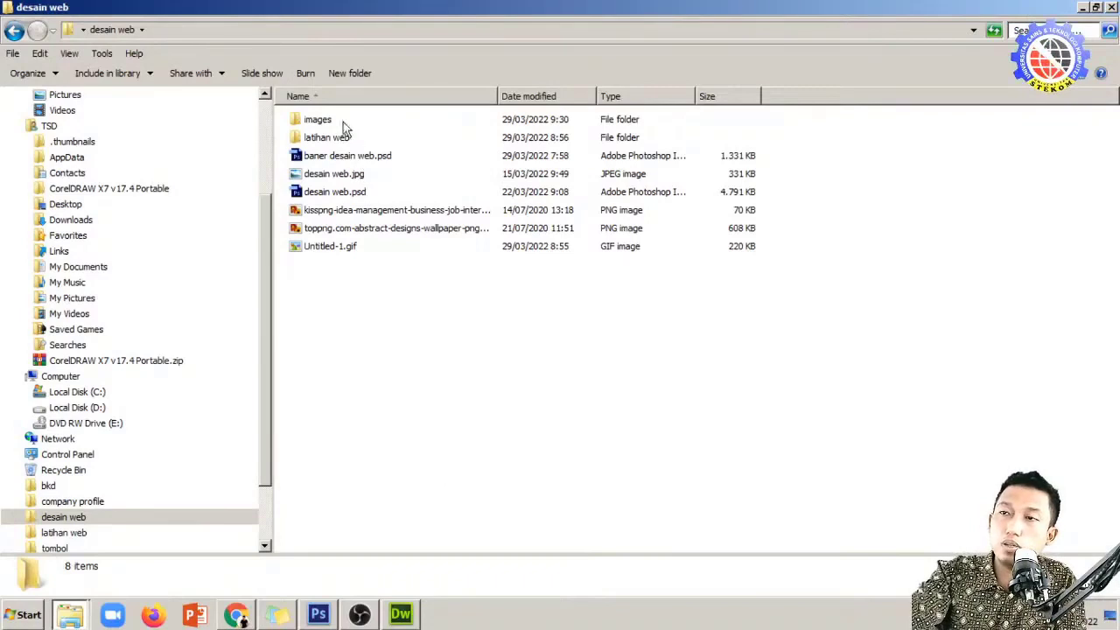
{"action": "left_click", "coordinate": [343, 247]}
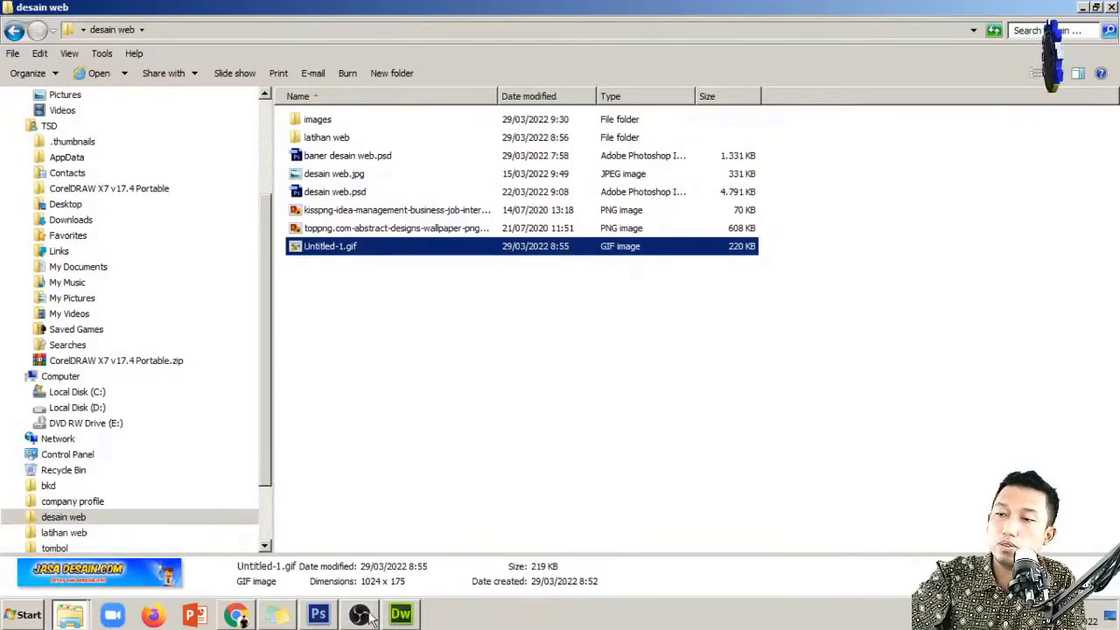
Return to Photoshop and export the banner for web as desain-web.gif, Images Only, into the desain web folder
{"action": "left_click", "coordinate": [318, 614]}
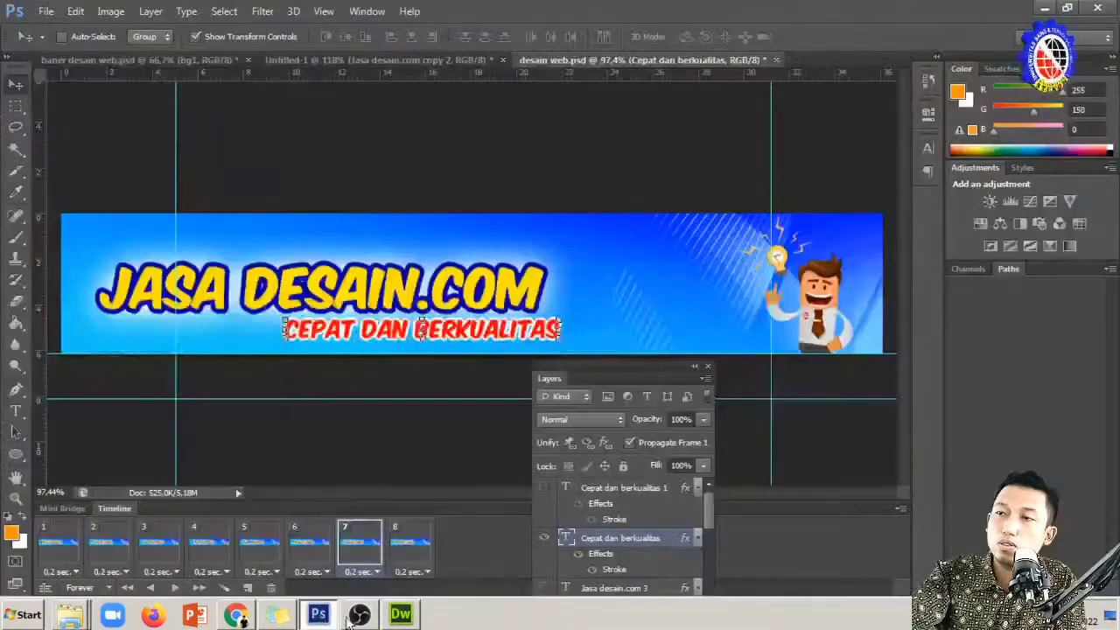
{"action": "left_click", "coordinate": [44, 13]}
{"action": "left_click", "coordinate": [75, 218]}
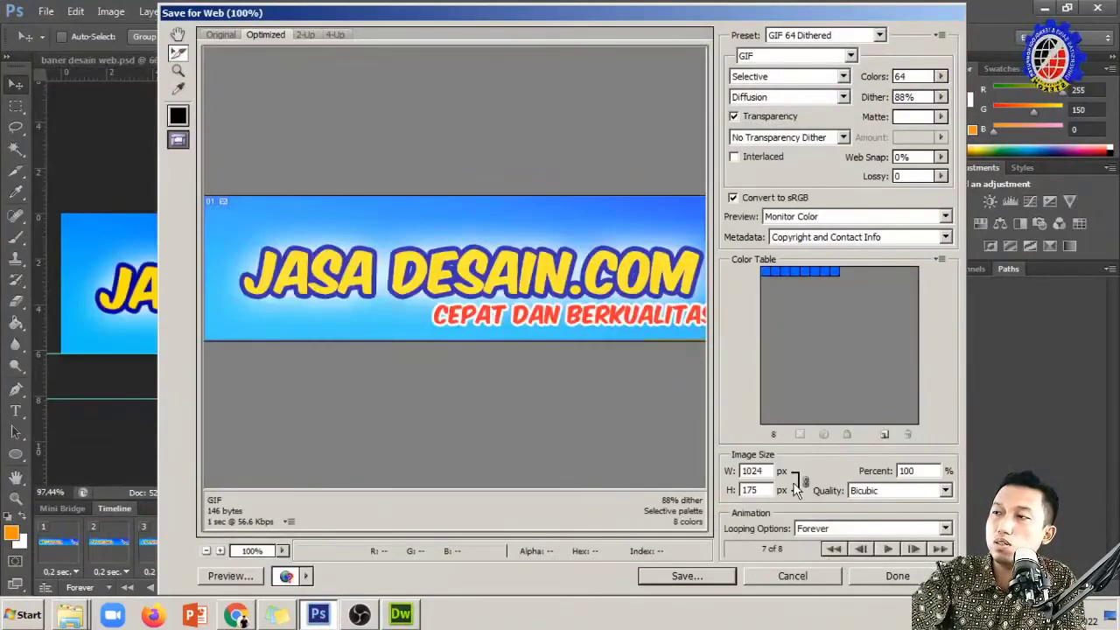
{"action": "left_click", "coordinate": [683, 577]}
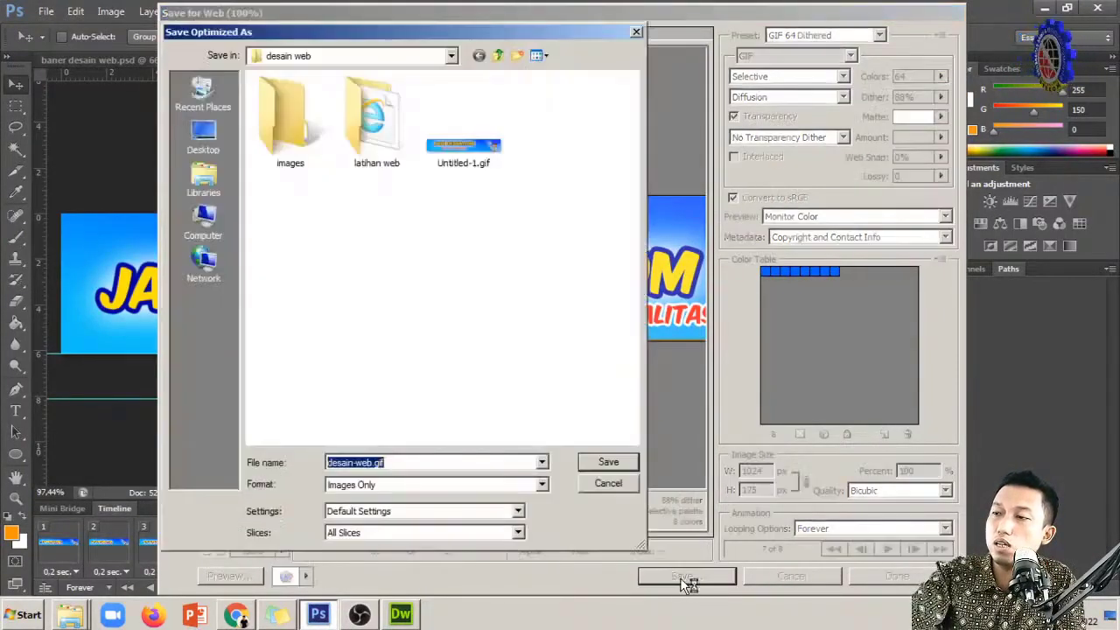
{"action": "left_click", "coordinate": [370, 59]}
{"action": "left_click", "coordinate": [370, 62]}
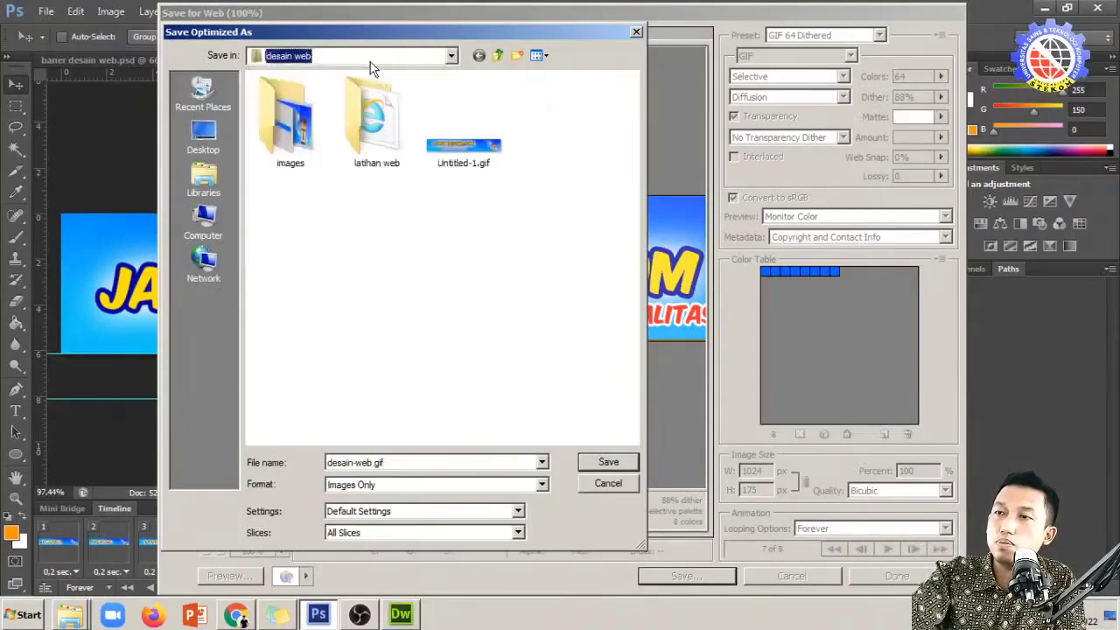
{"action": "left_click", "coordinate": [391, 463]}
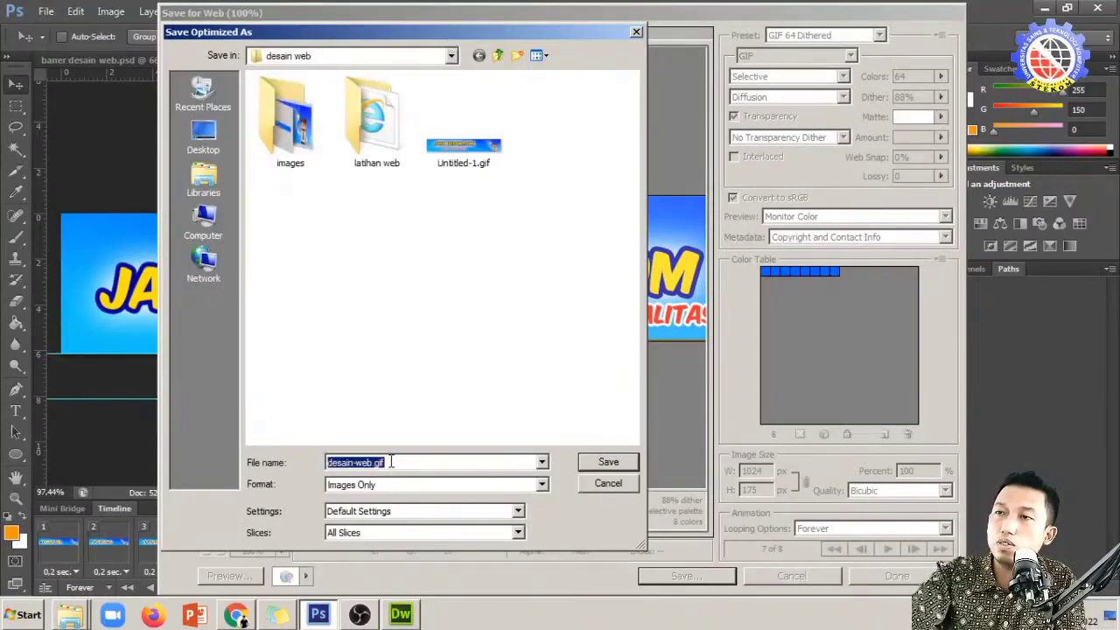
{"action": "left_click", "coordinate": [440, 329]}
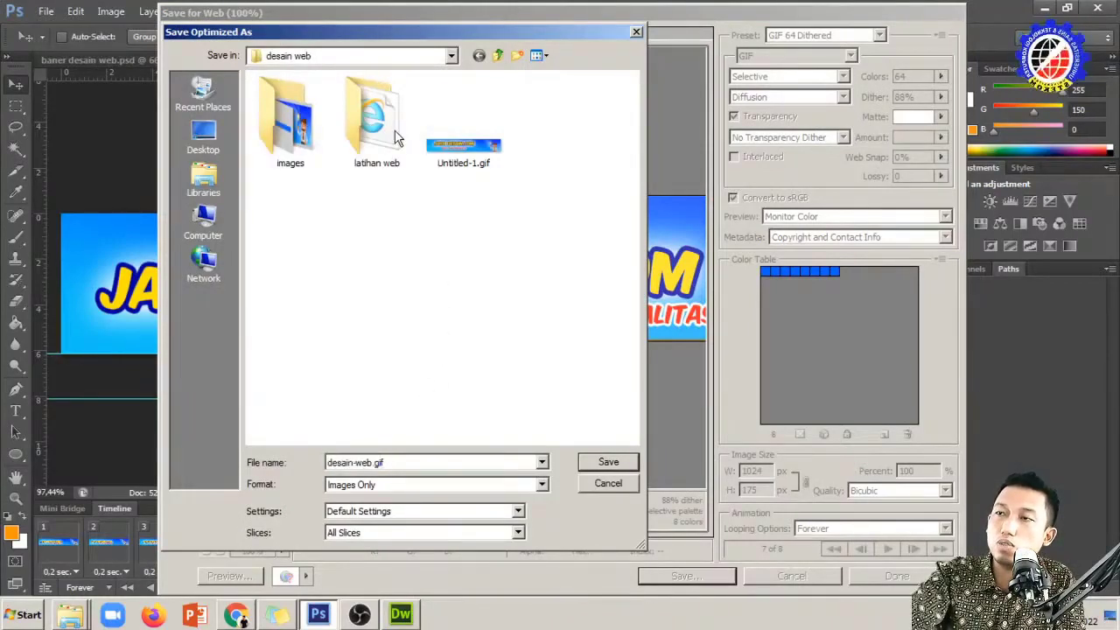
{"action": "left_click", "coordinate": [632, 468]}
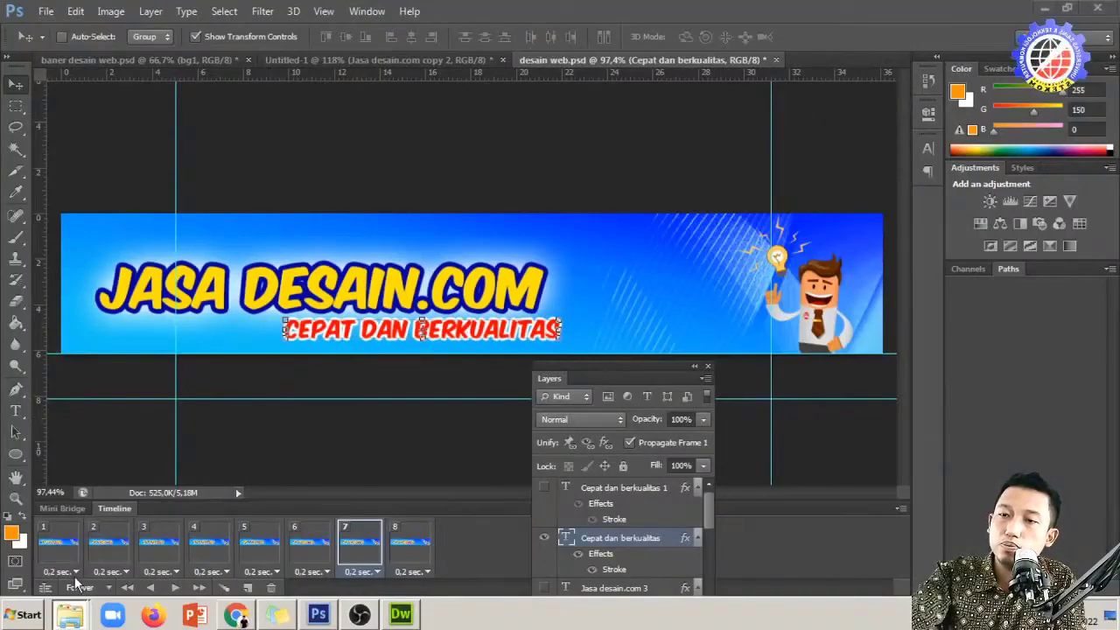
Switch to Windows Explorer and recheck the desain web folder for desain-web.gif
{"action": "left_click", "coordinate": [70, 615]}
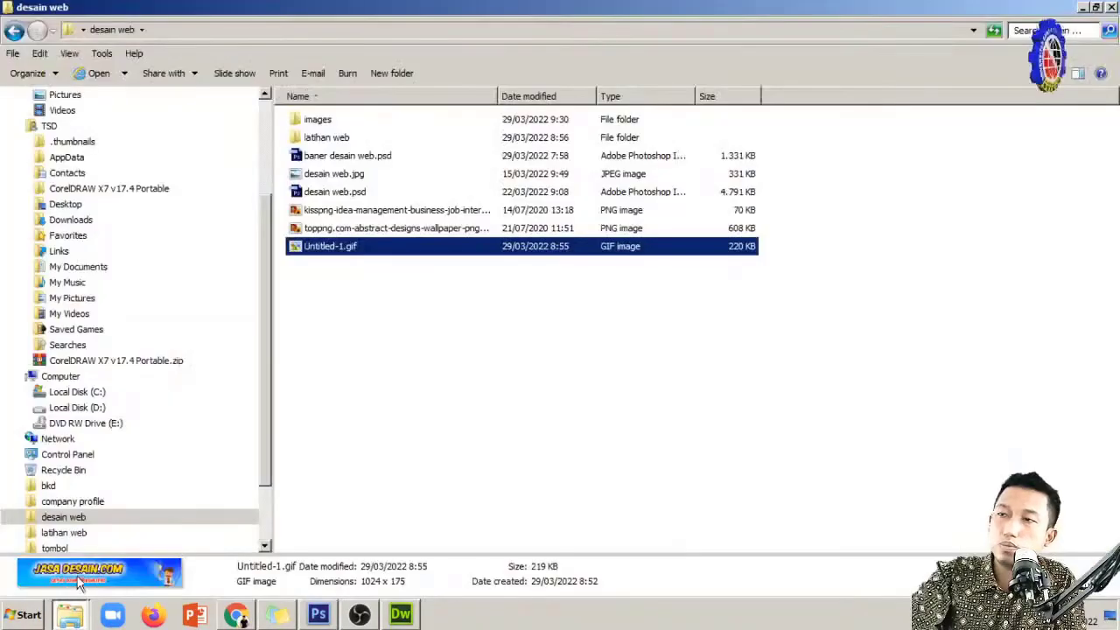
{"action": "right_click", "coordinate": [332, 287]}
{"action": "left_click", "coordinate": [377, 345]}
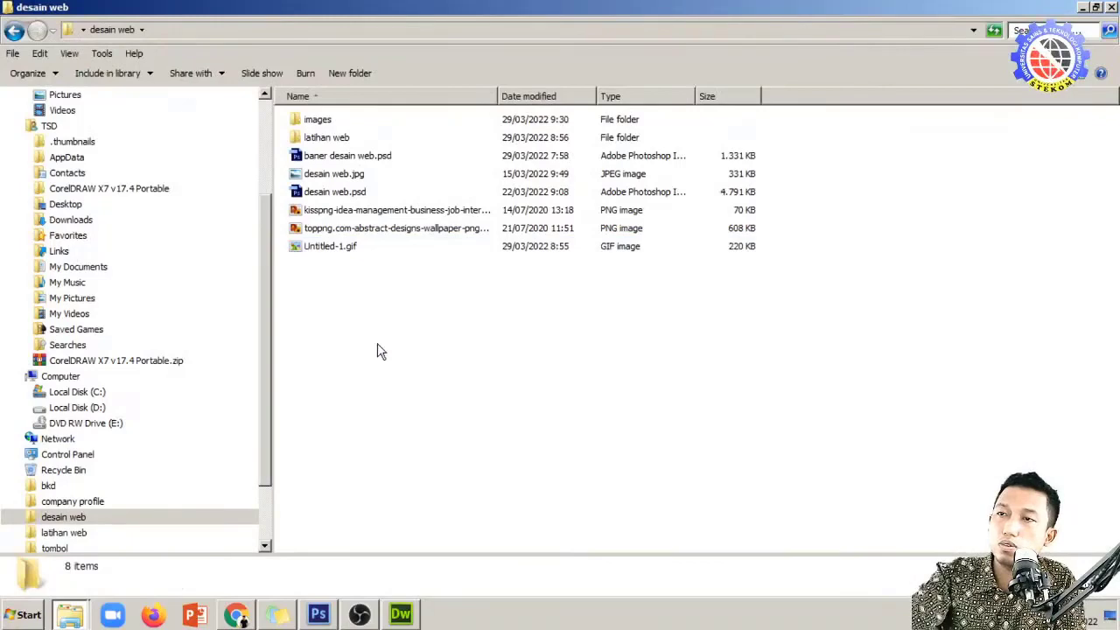
Return to Photoshop and export the banner for web again as desain-web.gif with GIF 64 Dithered, replacing the existing files
{"action": "left_click", "coordinate": [318, 616]}
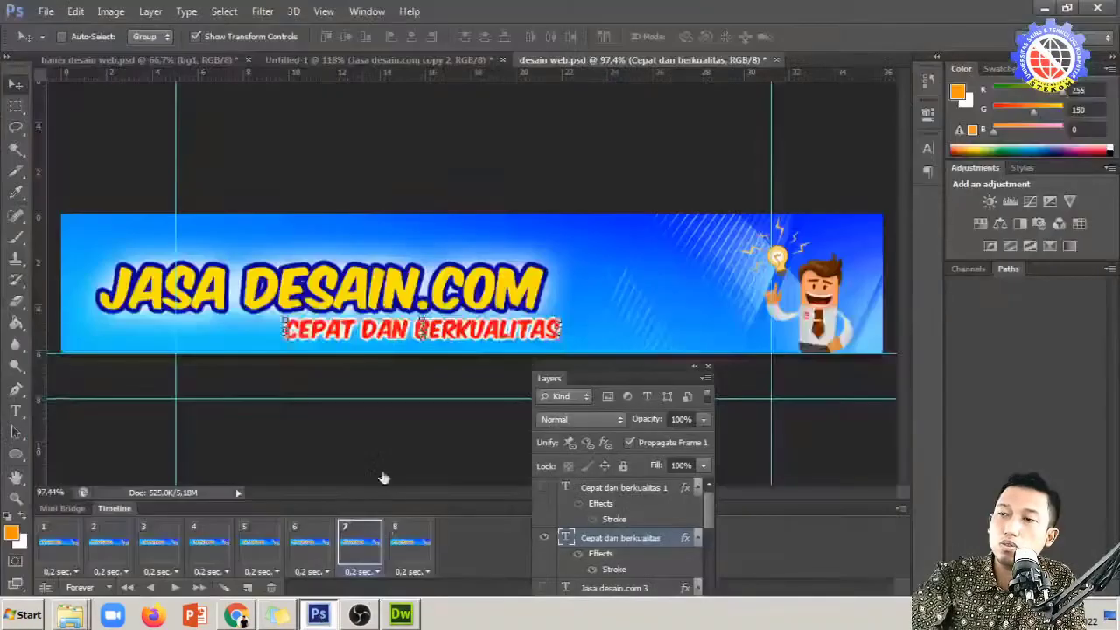
{"action": "left_click", "coordinate": [44, 11]}
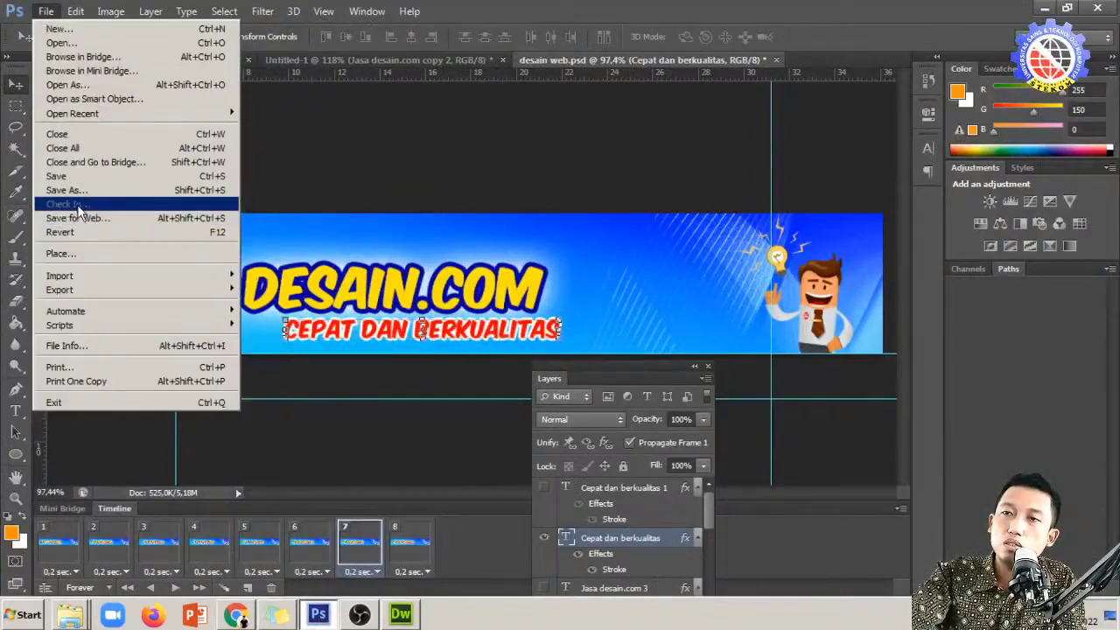
{"action": "left_click", "coordinate": [78, 215]}
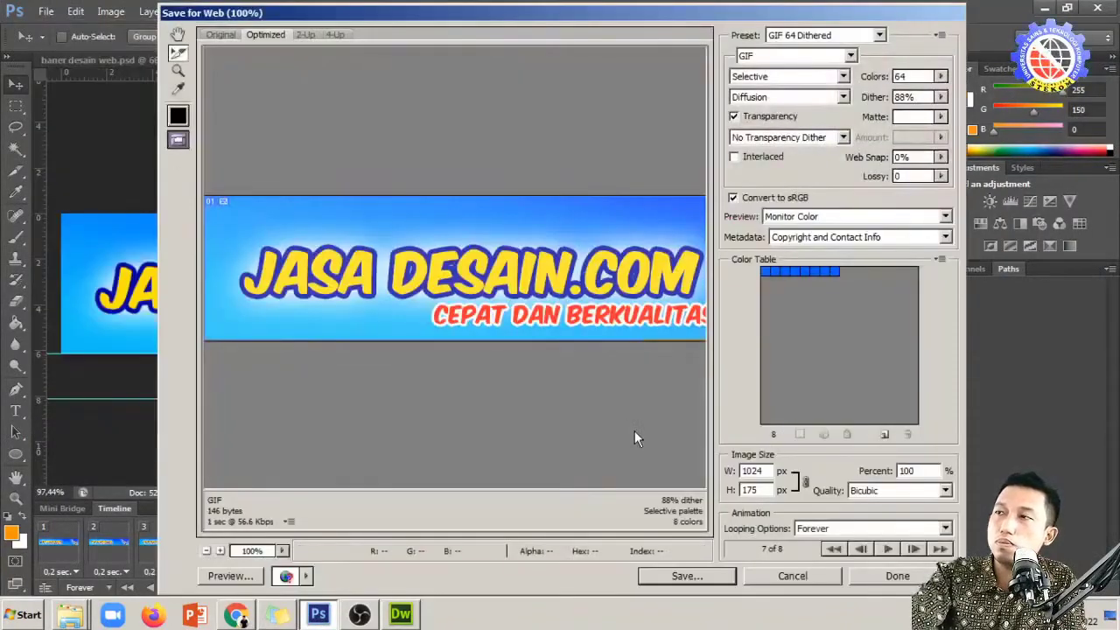
{"action": "left_click", "coordinate": [684, 576]}
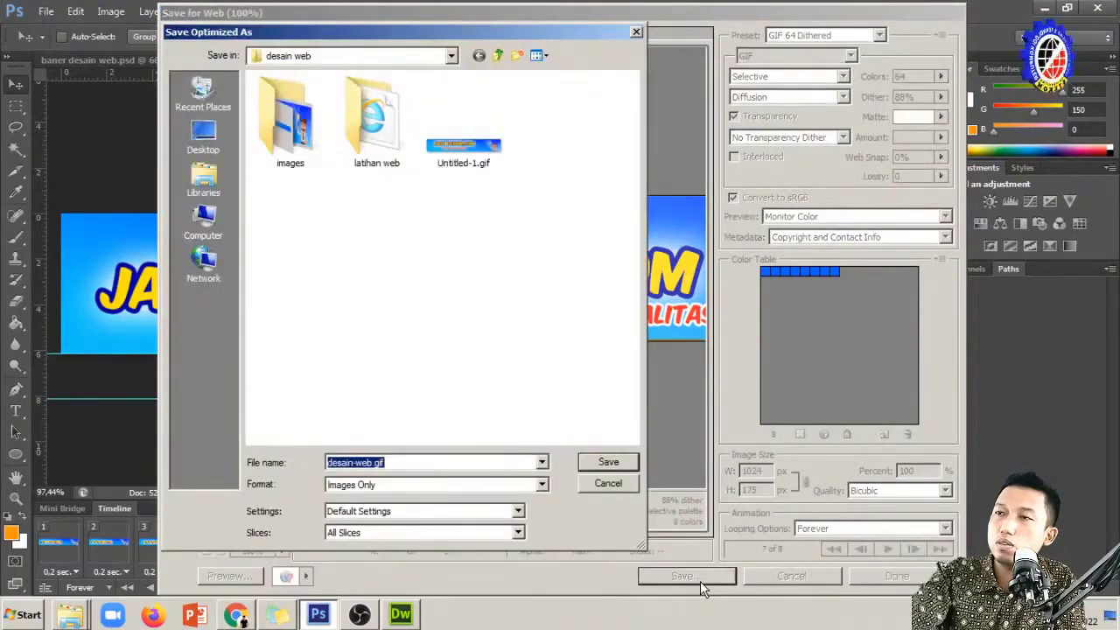
{"action": "left_click", "coordinate": [631, 461]}
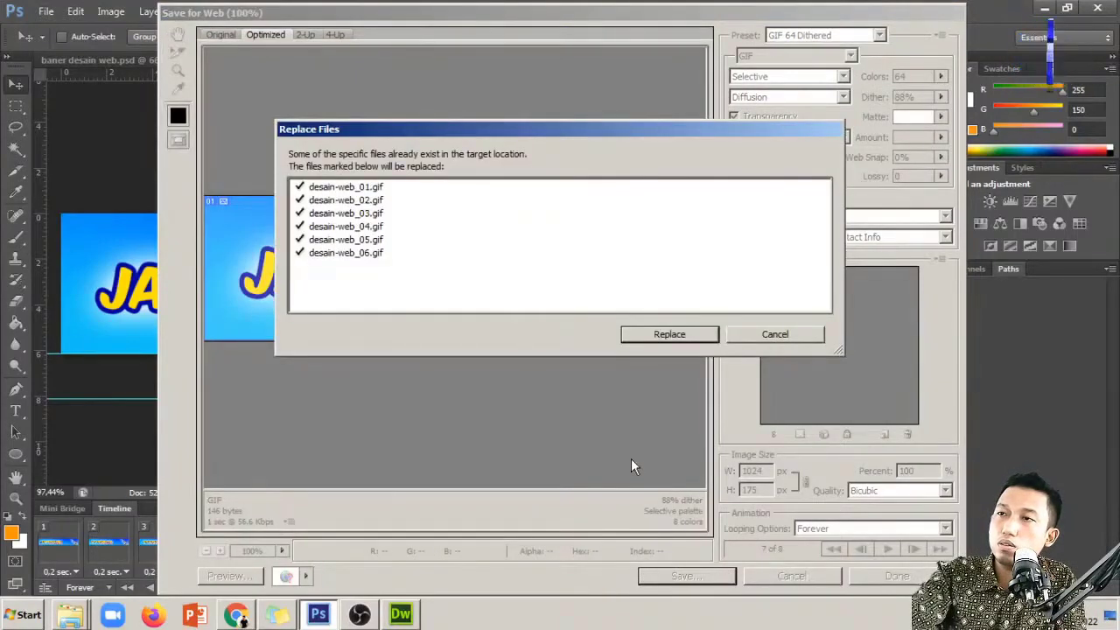
{"action": "left_click", "coordinate": [687, 339]}
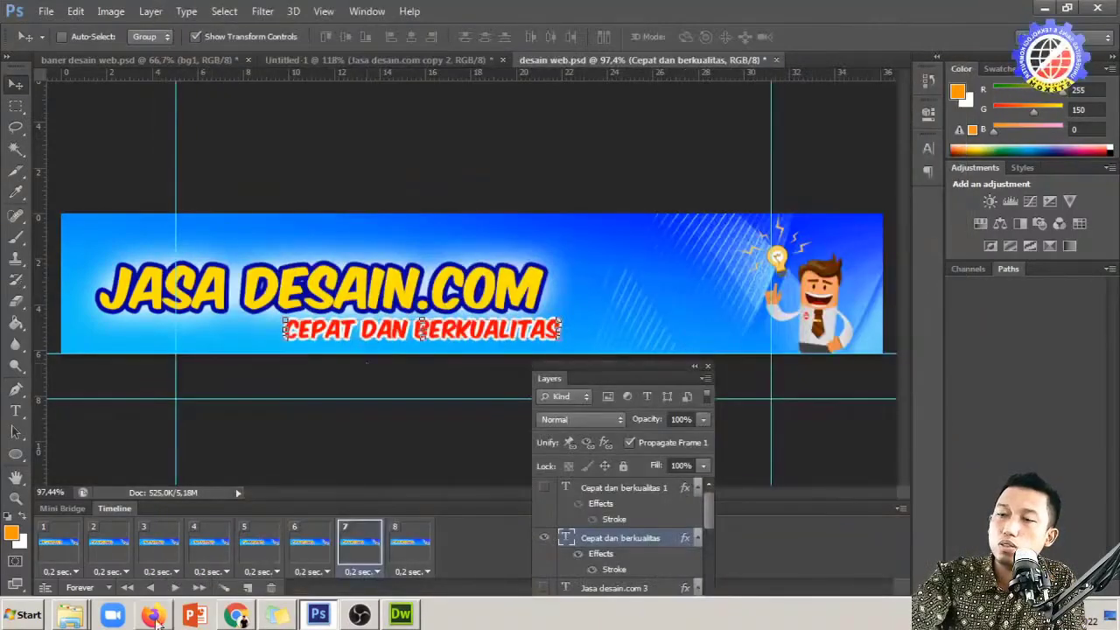
Switch to Windows Explorer and look through the latihan web and desain web folders for the exported GIF files
{"action": "left_click", "coordinate": [70, 614]}
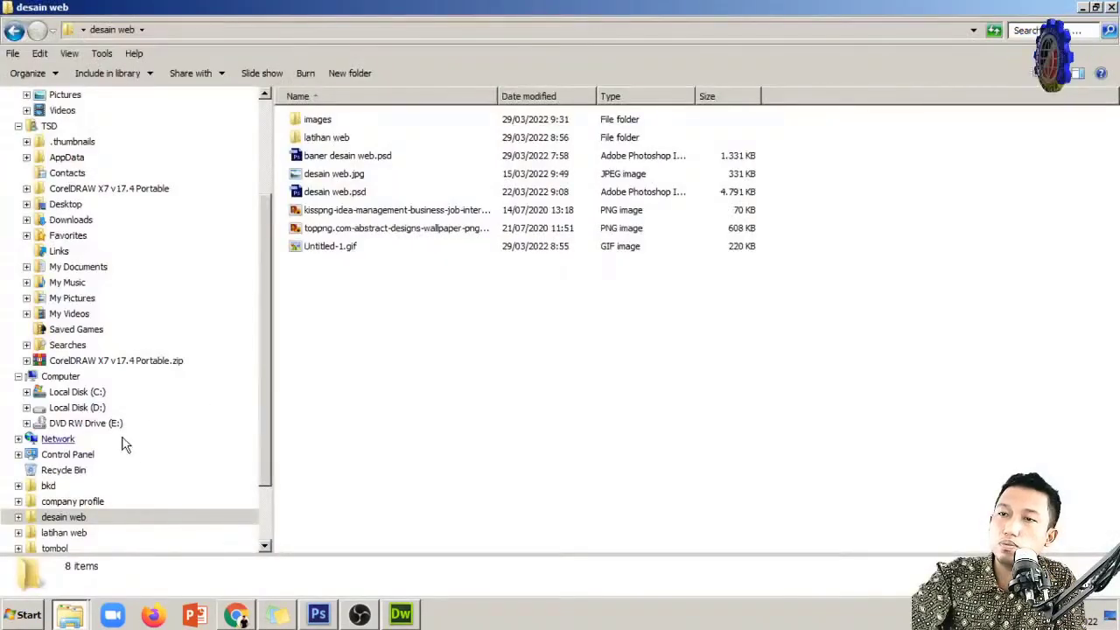
{"action": "left_click", "coordinate": [69, 534]}
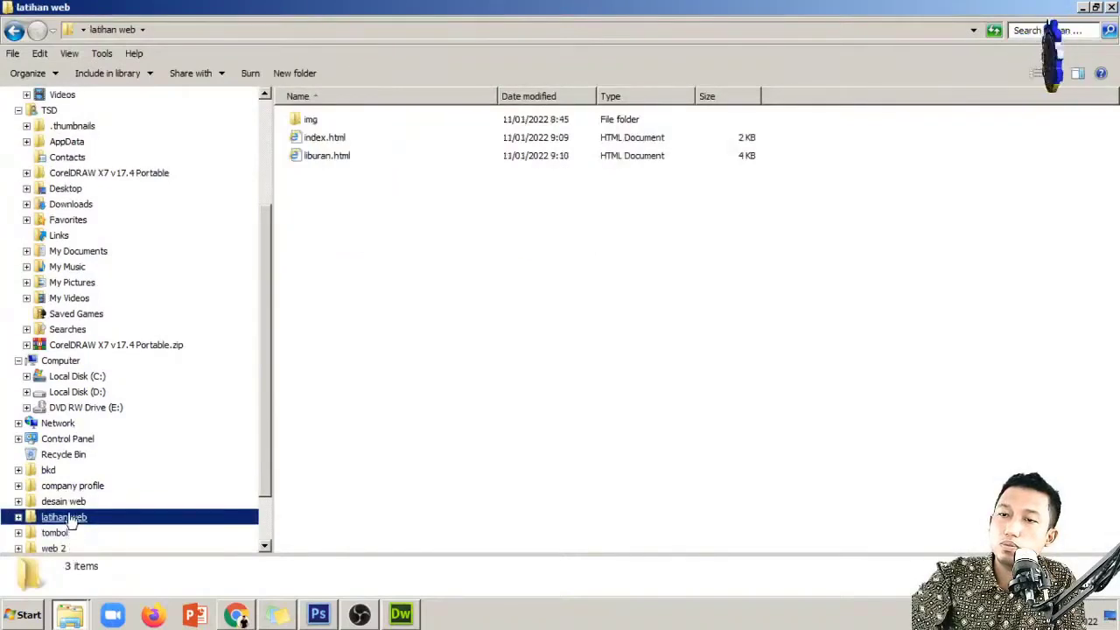
{"action": "left_click", "coordinate": [69, 502]}
{"action": "left_click", "coordinate": [394, 362]}
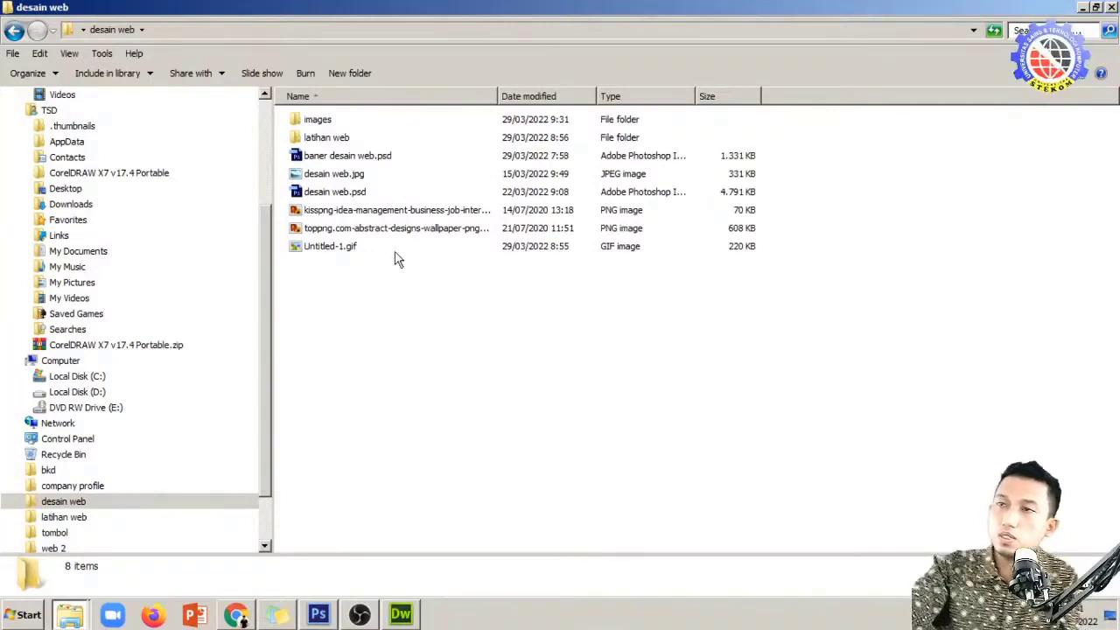
Open the images folder inside desain web and preview baner_01.gif in the browser at full window size
{"action": "double_click", "coordinate": [335, 121]}
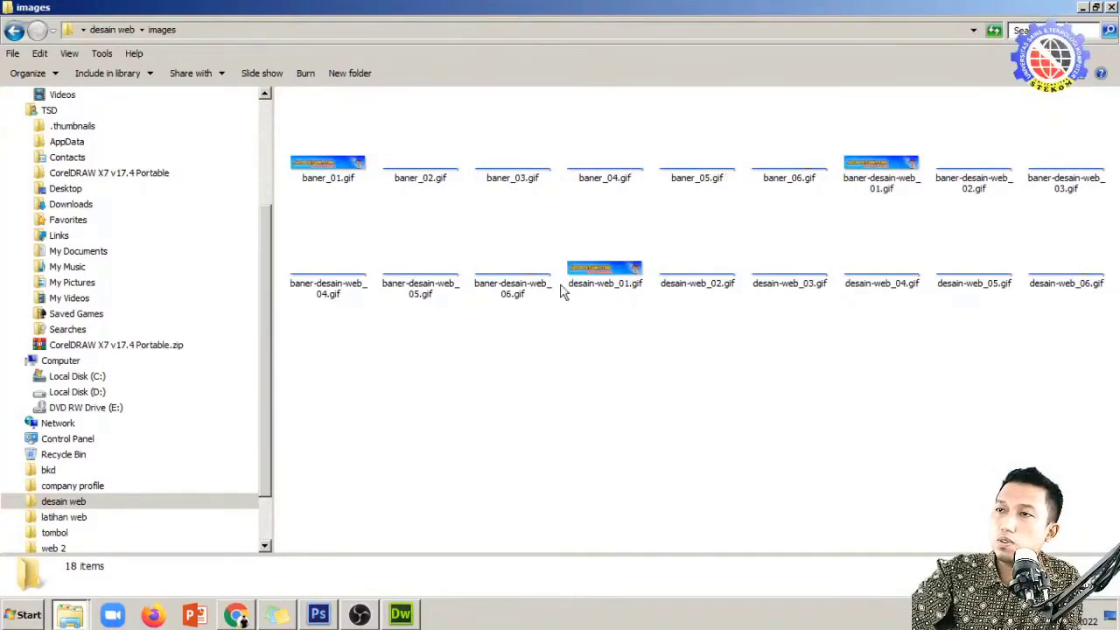
{"action": "left_click", "coordinate": [363, 186]}
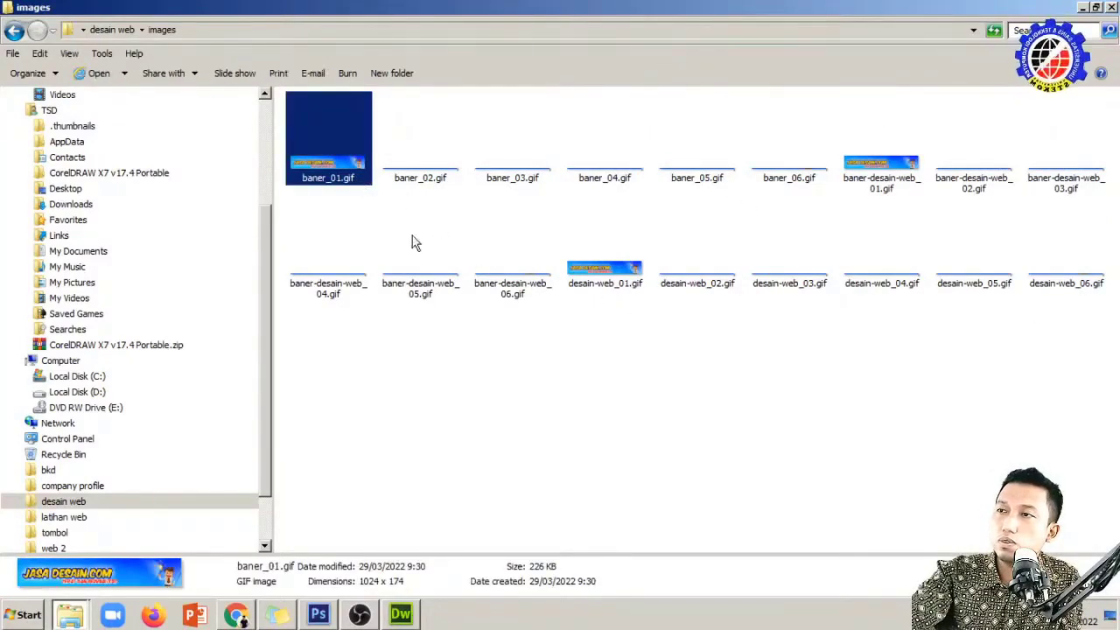
{"action": "left_click", "coordinate": [94, 75]}
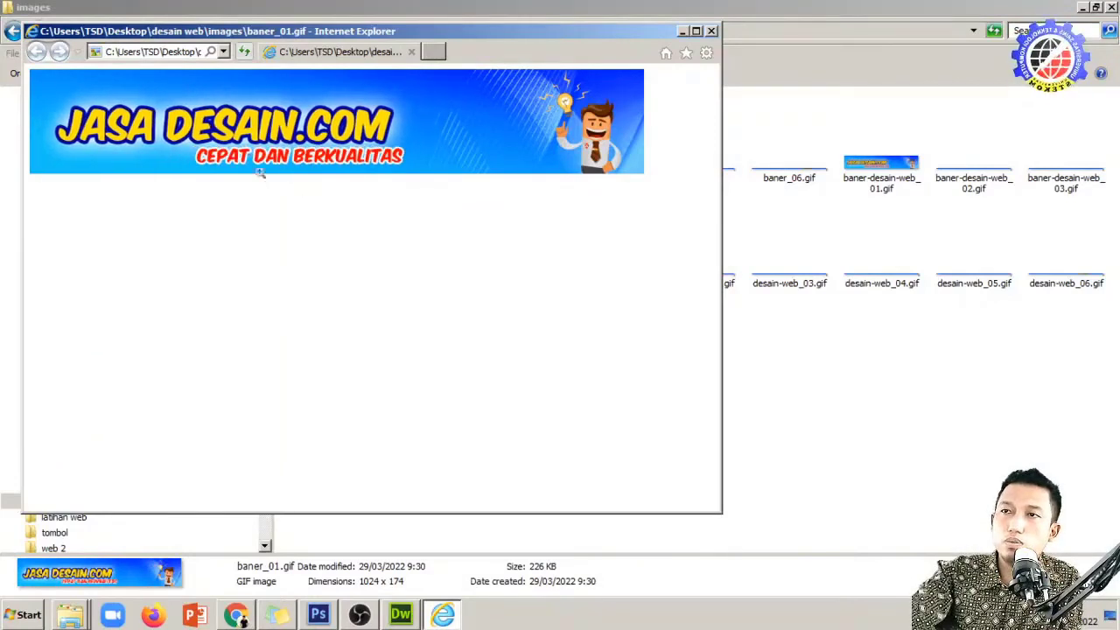
{"action": "left_click", "coordinate": [697, 31]}
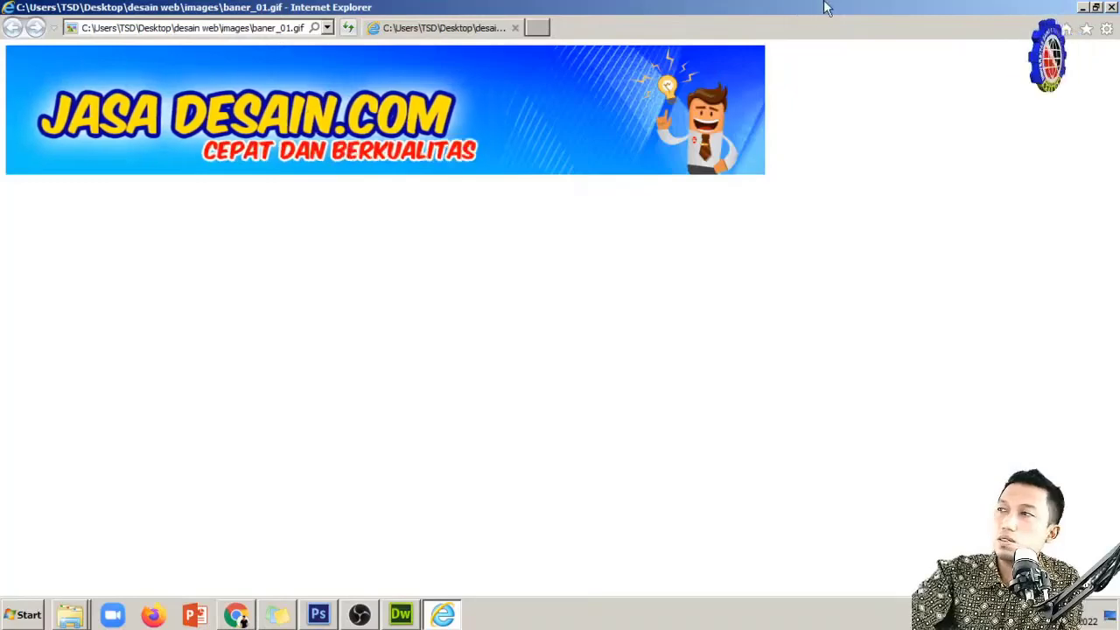
{"action": "left_click", "coordinate": [1111, 7]}
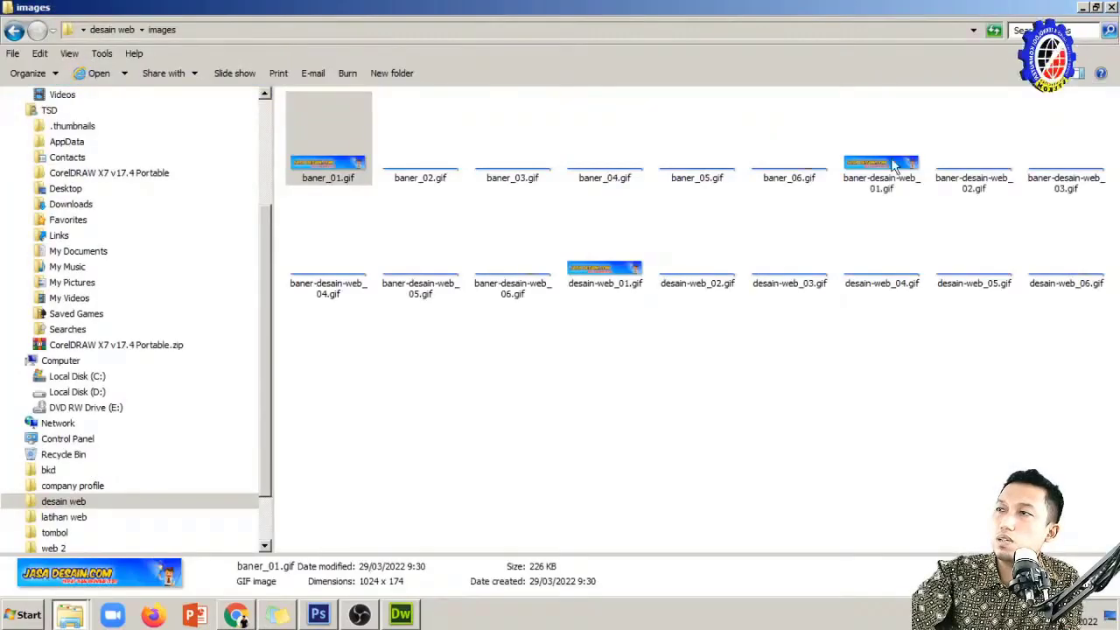
{"action": "left_click", "coordinate": [318, 189]}
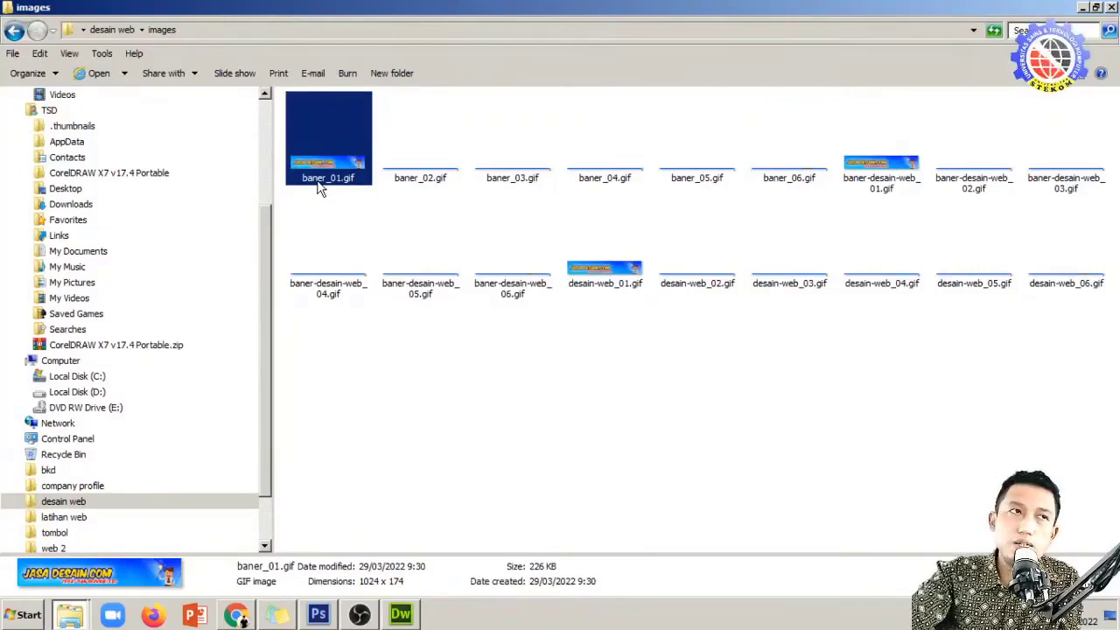
Switch to Dreamweaver, delete the header banner image from webdesain.html and start inserting a replacement image in its cell
{"action": "left_click", "coordinate": [401, 615]}
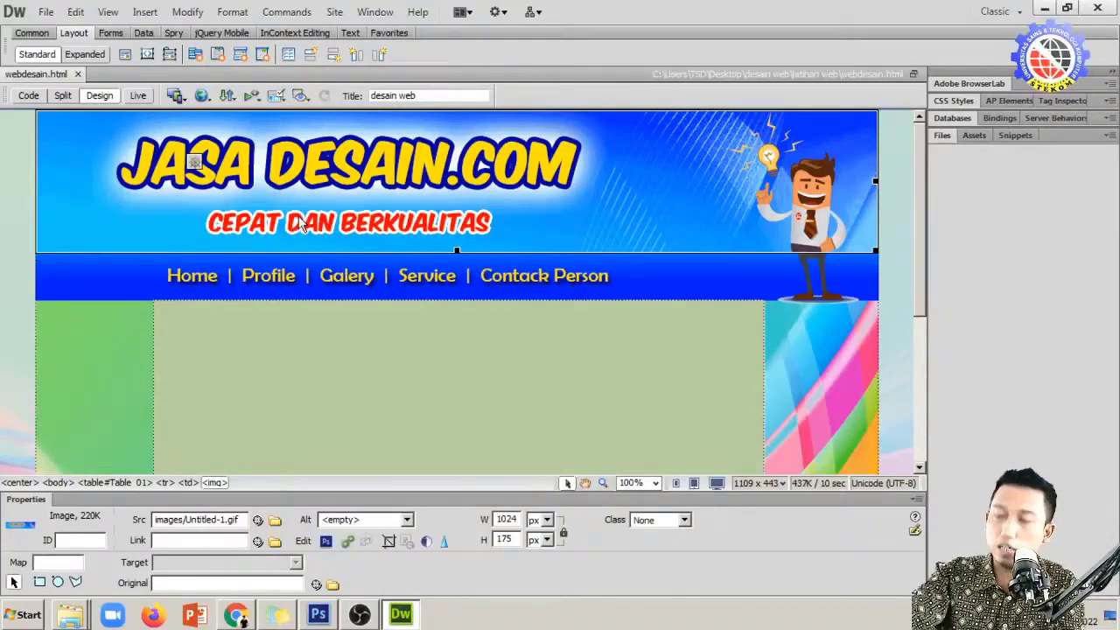
{"action": "key", "text": "Delete"}
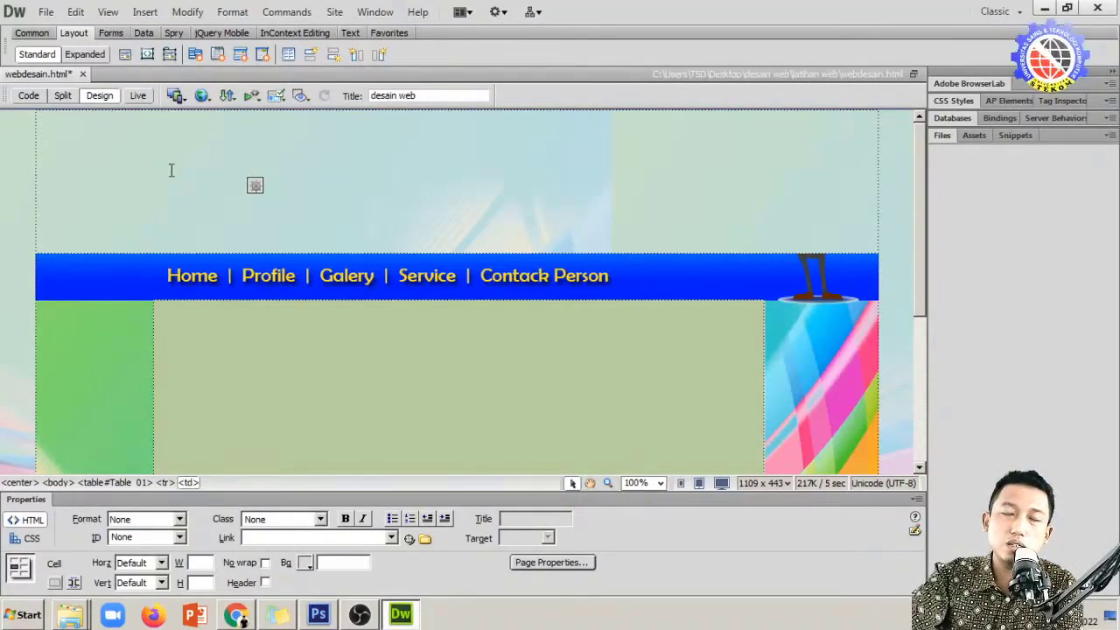
{"action": "left_click", "coordinate": [140, 12]}
{"action": "left_click", "coordinate": [151, 42]}
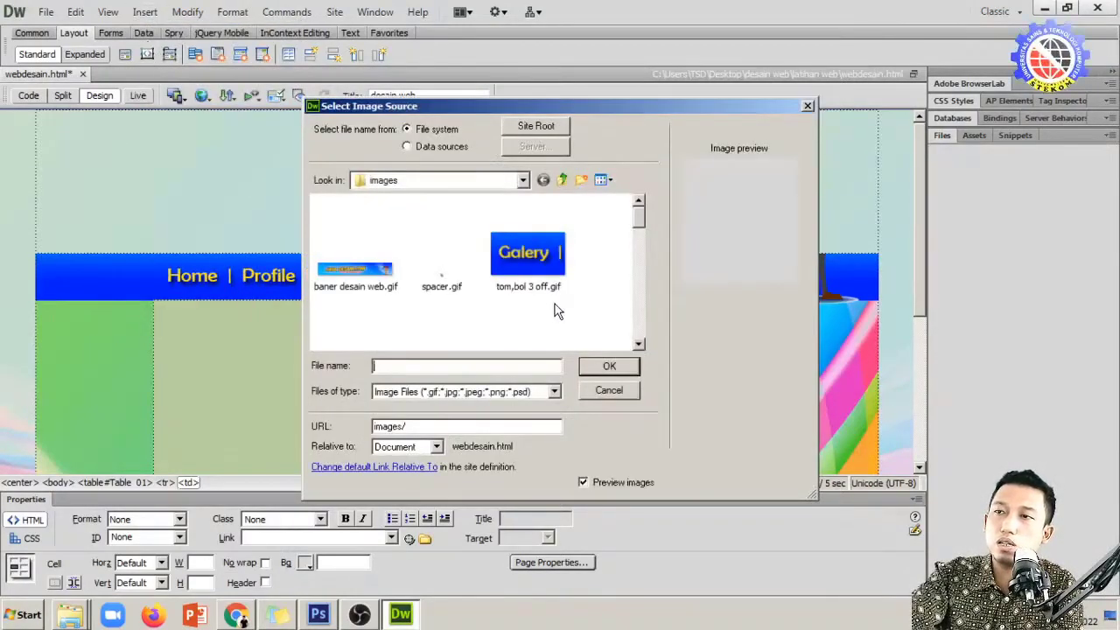
Look through the latihan web images folder for the animated banner GIF, previewing webdesain_01.gif
{"action": "left_click", "coordinate": [561, 182]}
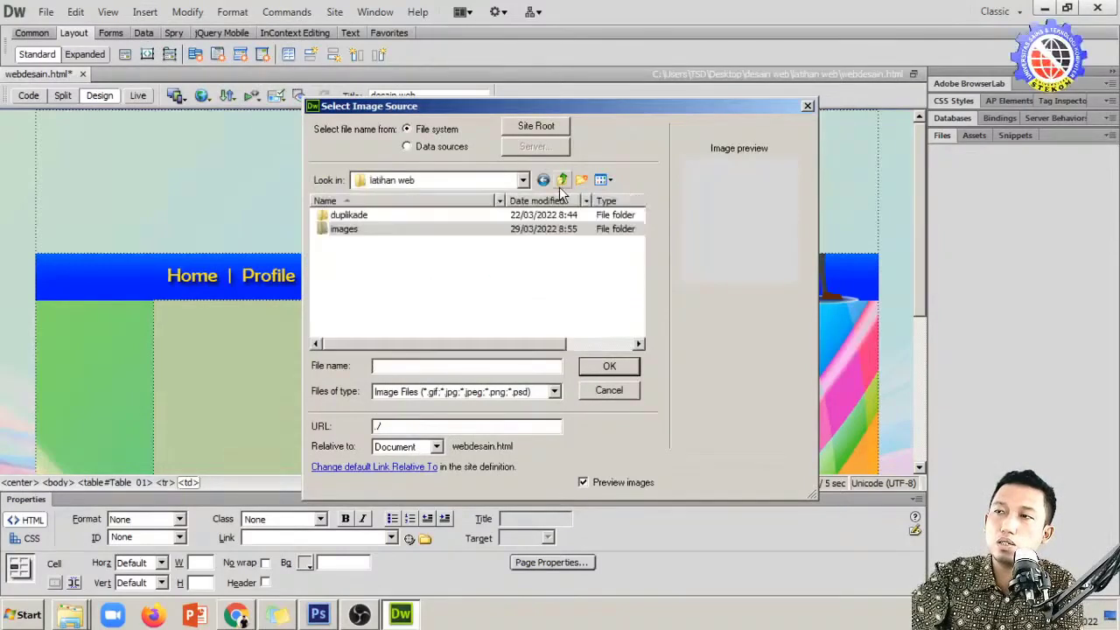
{"action": "left_click", "coordinate": [369, 233]}
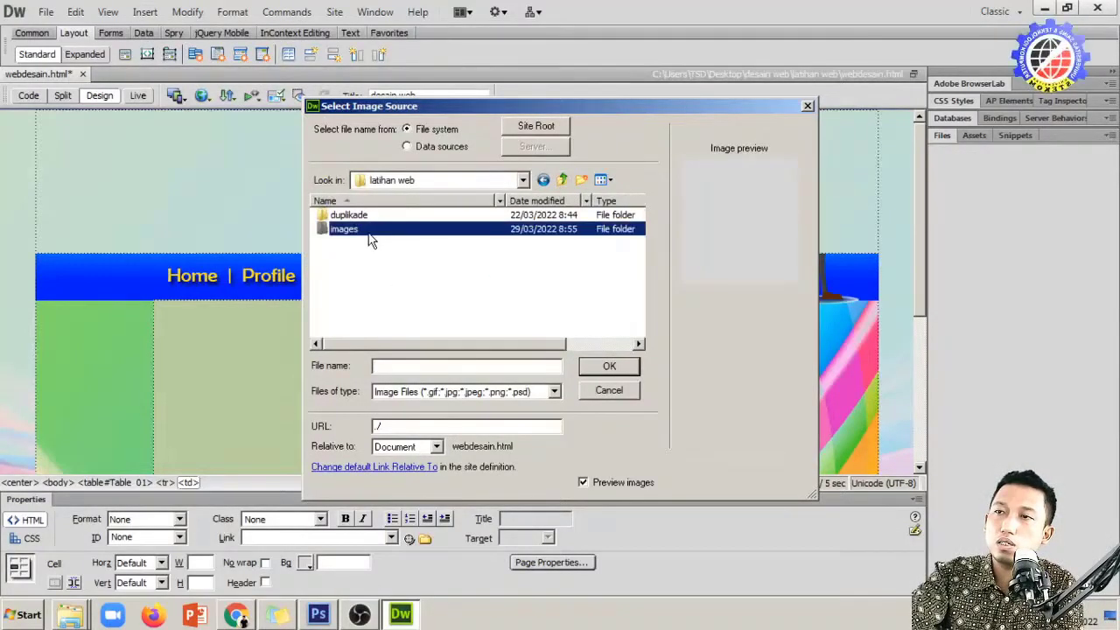
{"action": "double_click", "coordinate": [344, 231]}
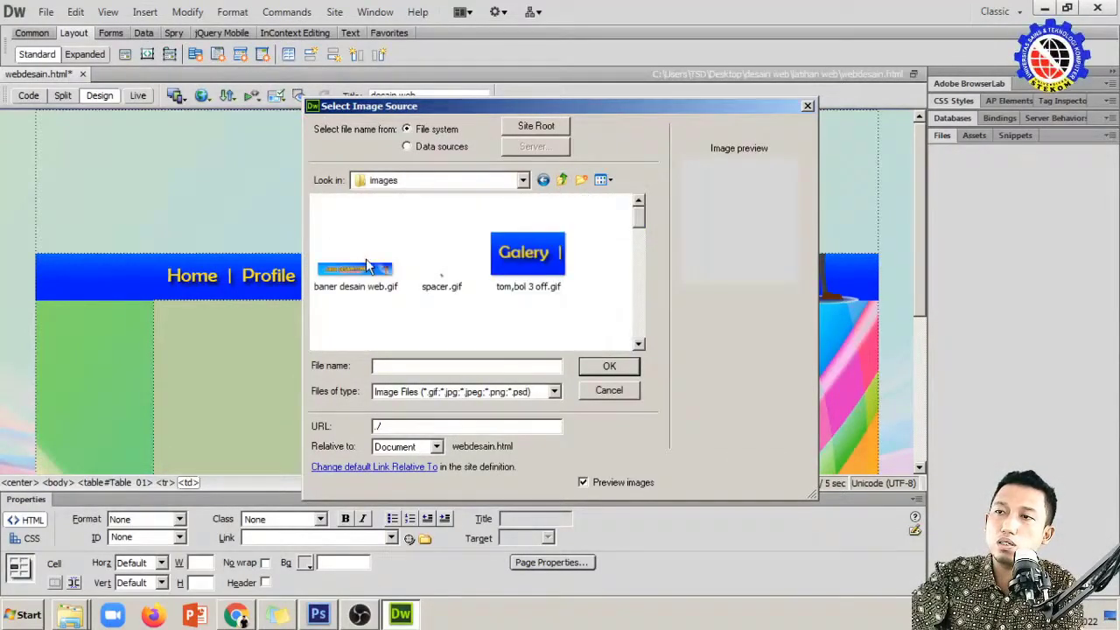
{"action": "scroll", "coordinate": [434, 303], "scroll_direction": "down", "scroll_amount": 3}
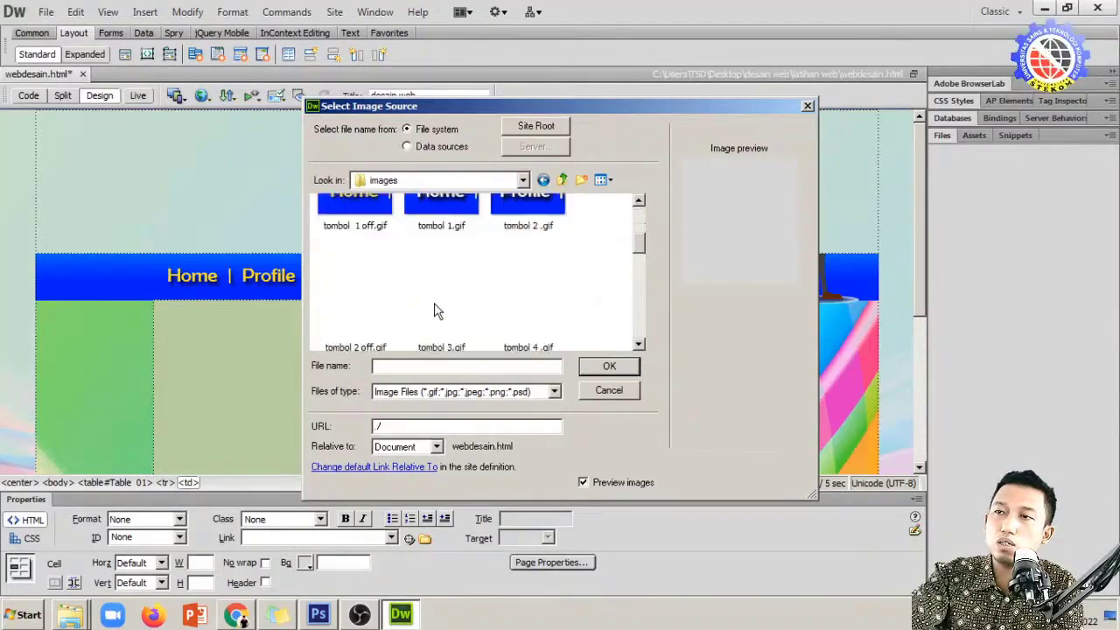
{"action": "scroll", "coordinate": [434, 303], "scroll_direction": "down", "scroll_amount": 3}
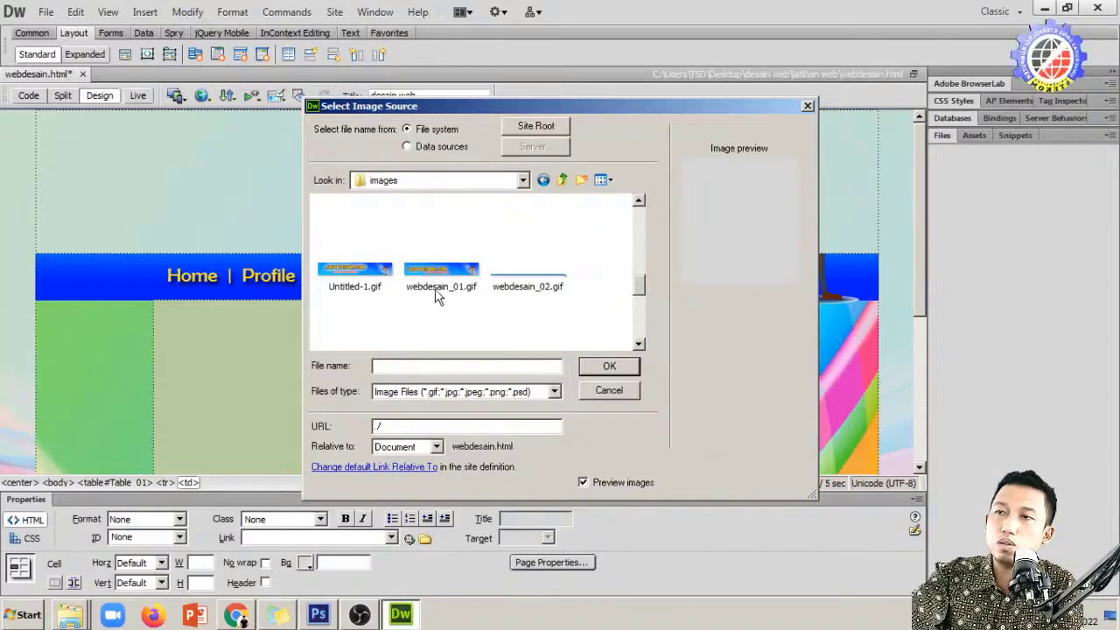
{"action": "left_click", "coordinate": [435, 286]}
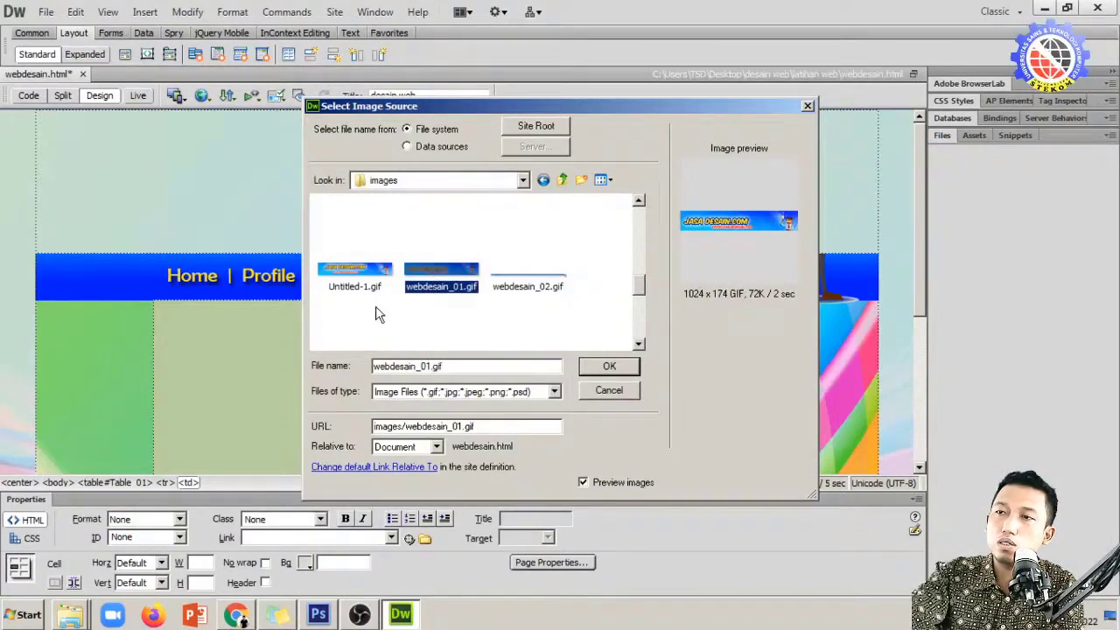
{"action": "scroll", "coordinate": [516, 324], "scroll_direction": "down", "scroll_amount": 3}
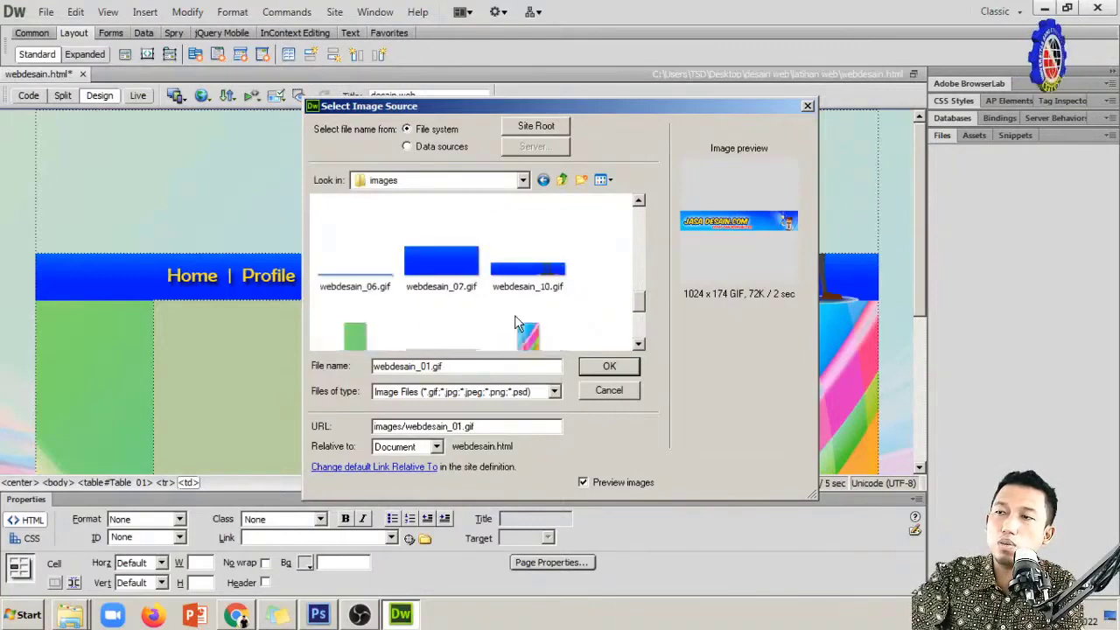
{"action": "scroll", "coordinate": [515, 324], "scroll_direction": "down", "scroll_amount": 2}
{"action": "scroll", "coordinate": [515, 324], "scroll_direction": "up", "scroll_amount": 5}
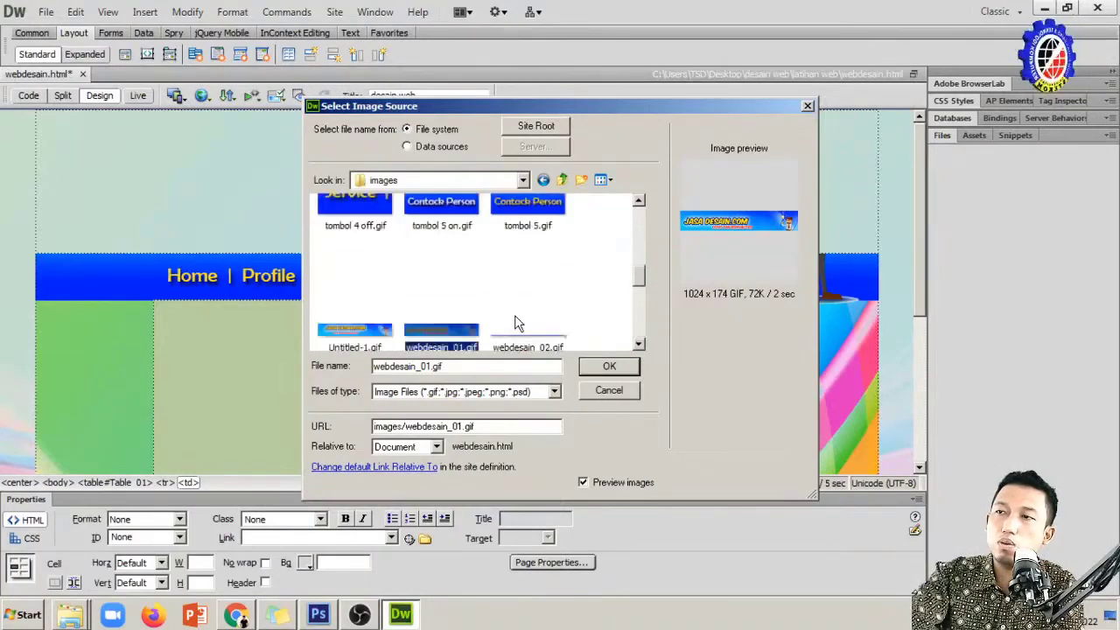
{"action": "scroll", "coordinate": [517, 324], "scroll_direction": "down", "scroll_amount": 1}
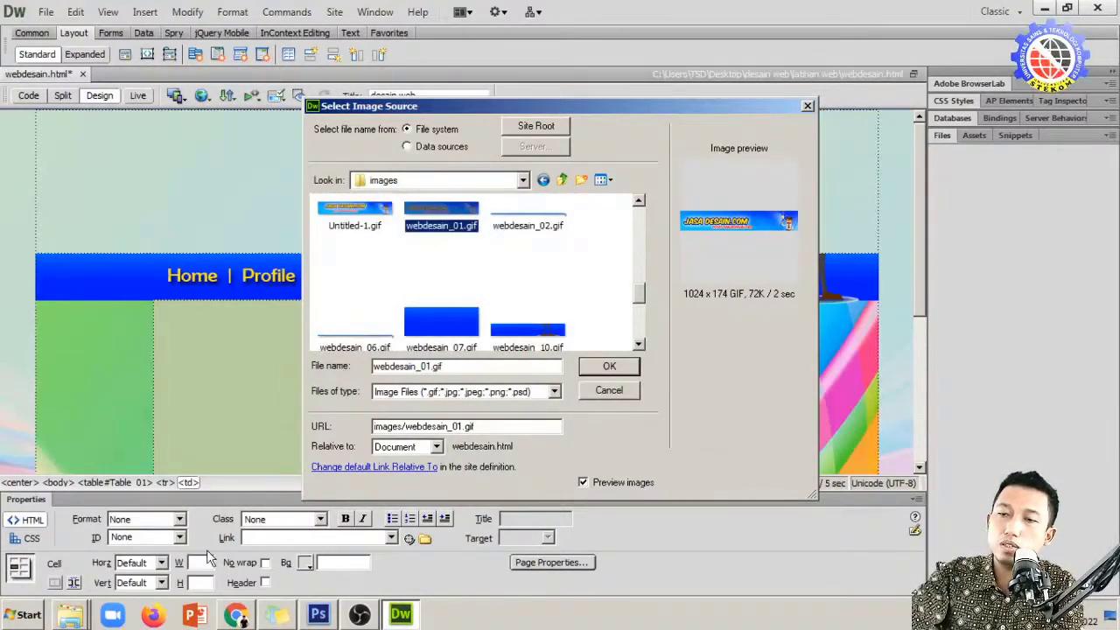
Switch to Windows Explorer and copy the path of the desain web\images folder that holds baner_01.gif
{"action": "left_click", "coordinate": [75, 618]}
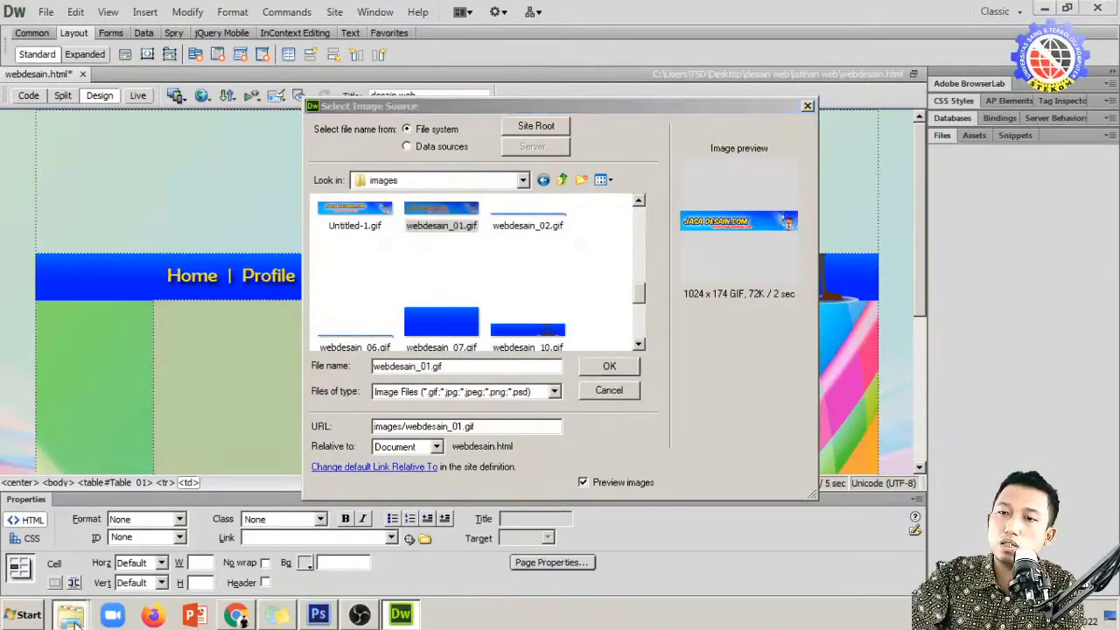
{"action": "left_click", "coordinate": [66, 578]}
{"action": "left_click", "coordinate": [349, 185]}
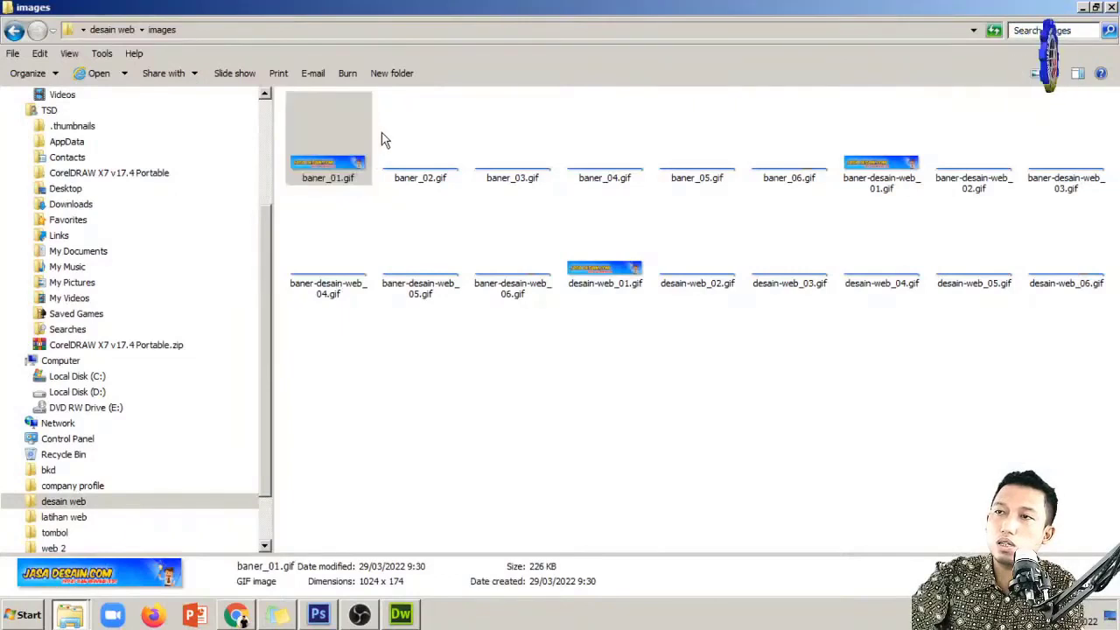
{"action": "left_click", "coordinate": [250, 32]}
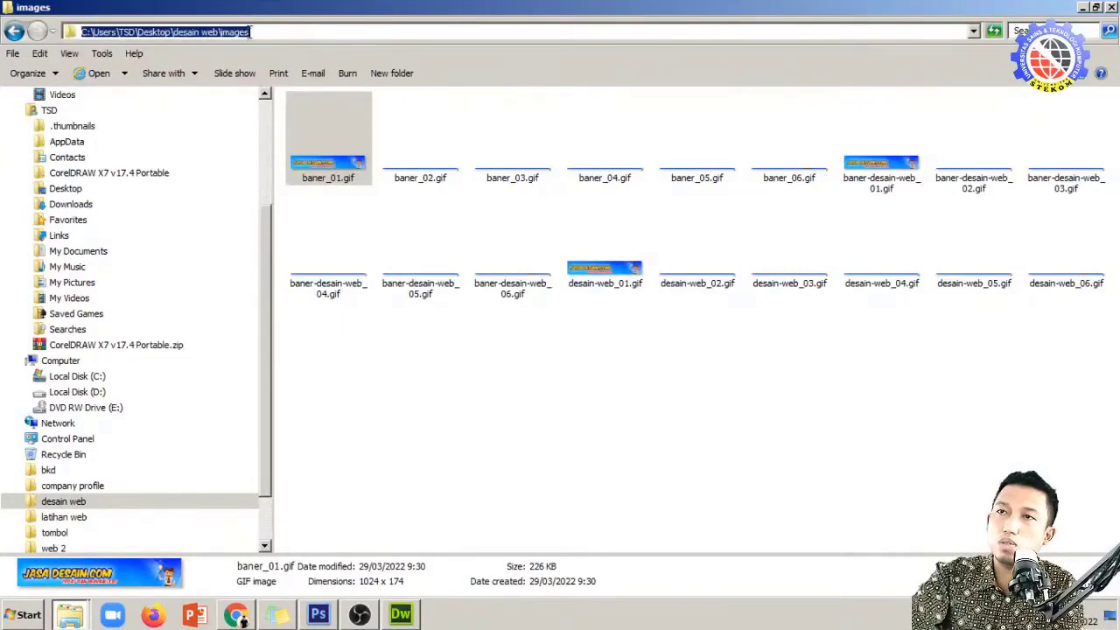
{"action": "right_click", "coordinate": [250, 32]}
{"action": "left_click", "coordinate": [273, 73]}
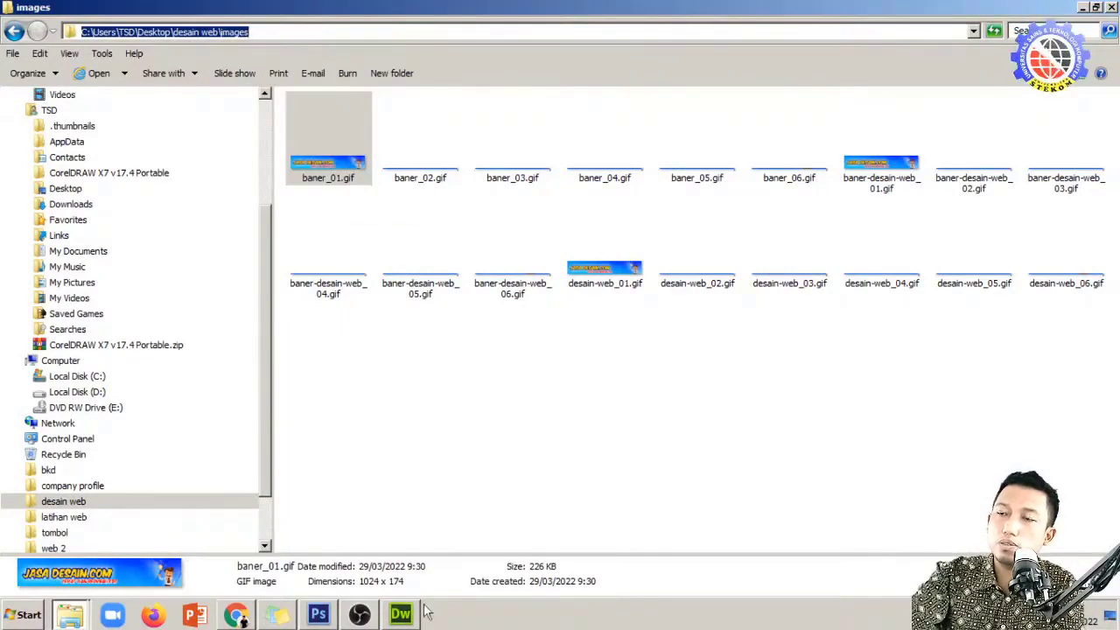
Return to Dreamweaver, choose baner_01.gif from the copied folder path as the image source and agree to copy it into the site
{"action": "left_click", "coordinate": [400, 615]}
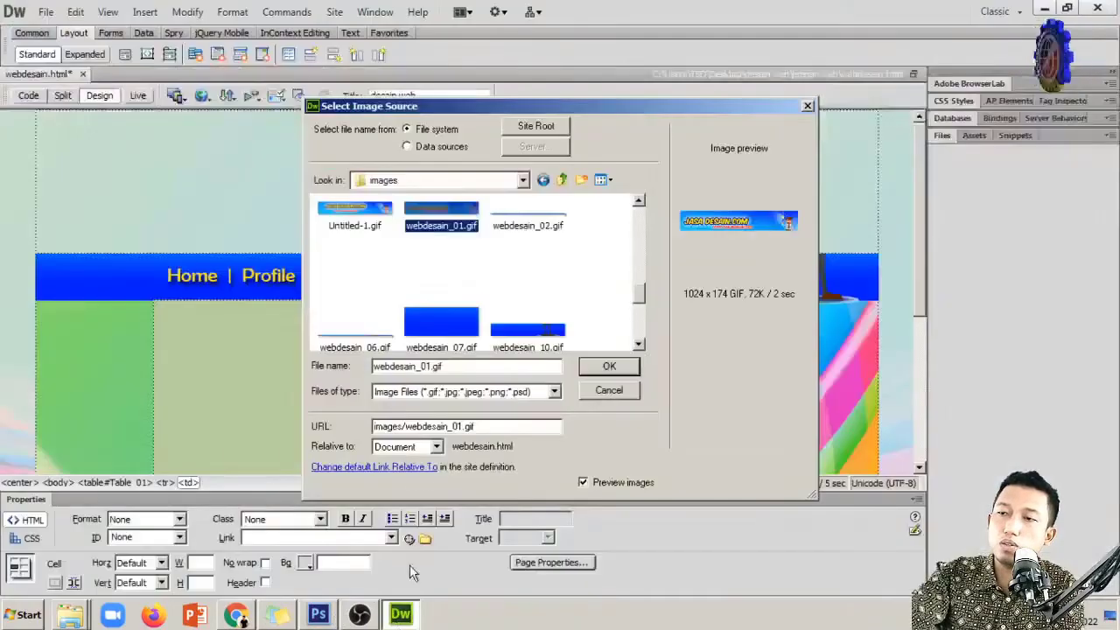
{"action": "right_click", "coordinate": [458, 366]}
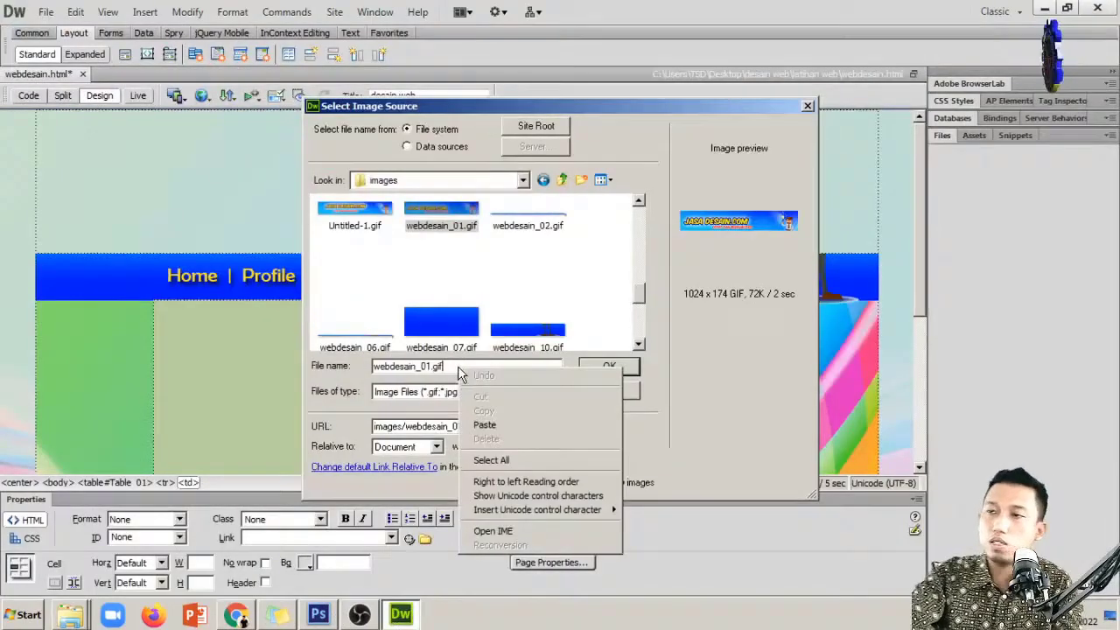
{"action": "left_click", "coordinate": [458, 365]}
{"action": "left_click_drag", "start_coordinate": [452, 367], "coordinate": [348, 367]}
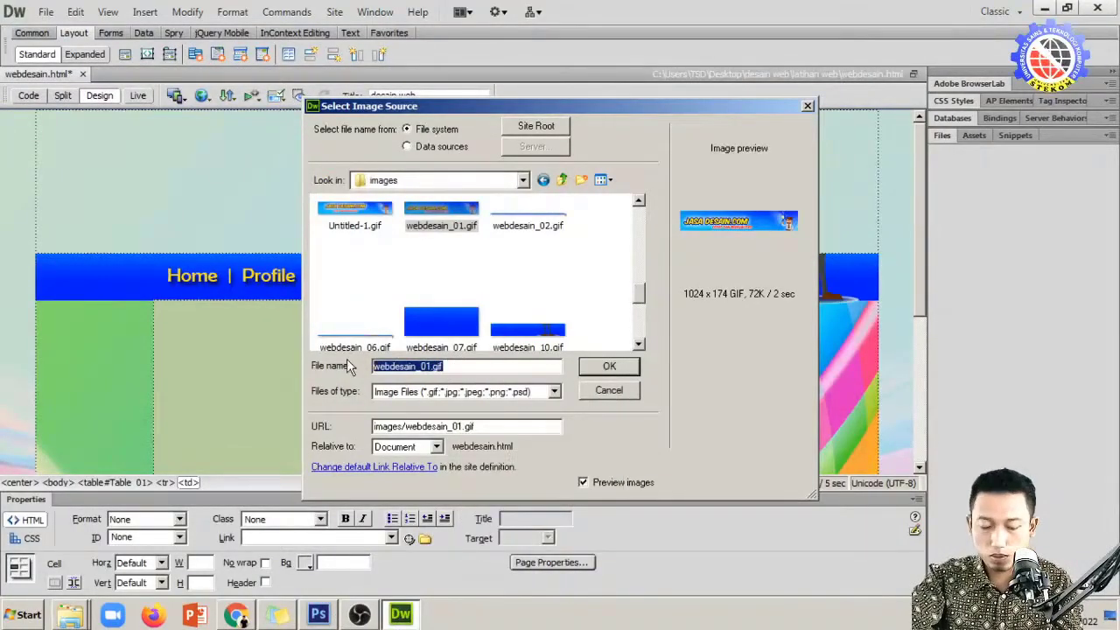
{"action": "key", "text": "ctrl+v"}
{"action": "key", "text": "Return"}
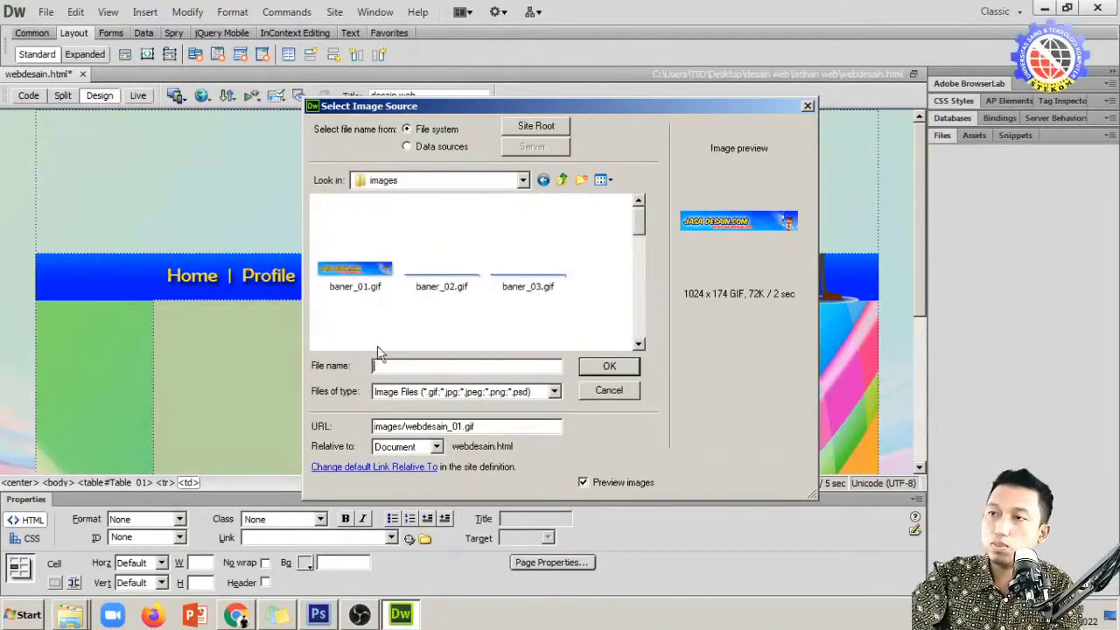
{"action": "left_click", "coordinate": [366, 278]}
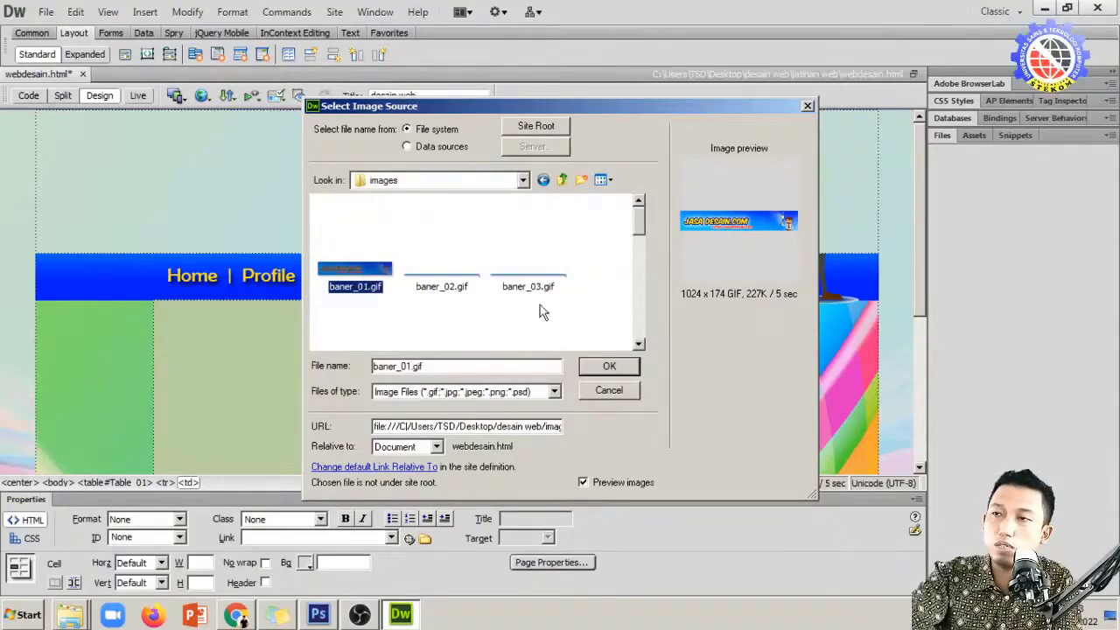
{"action": "left_click", "coordinate": [626, 366]}
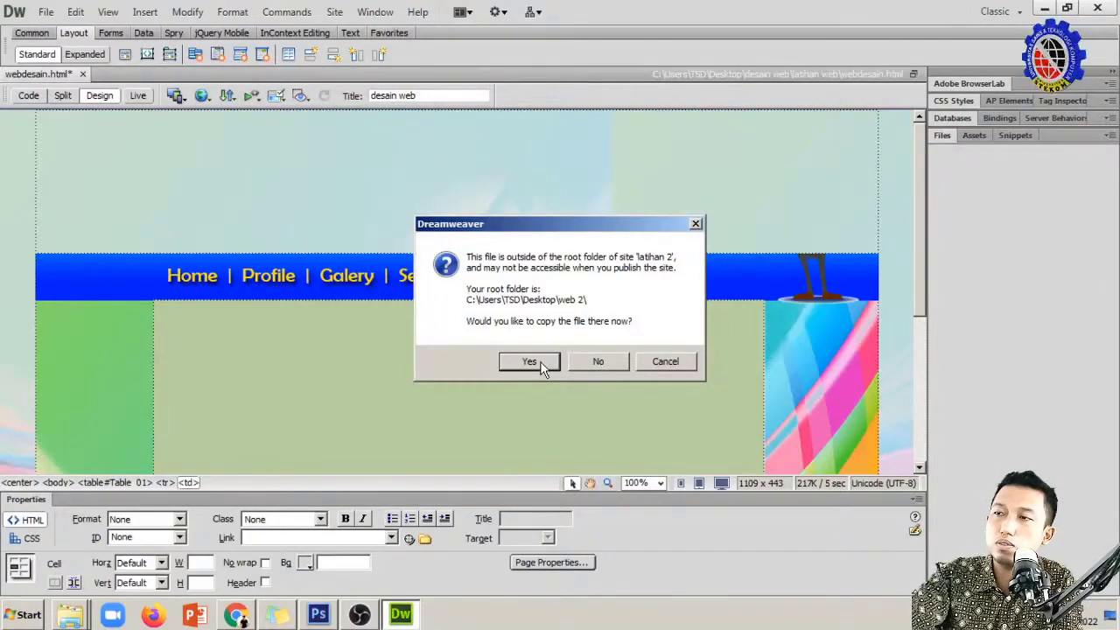
{"action": "left_click", "coordinate": [540, 362]}
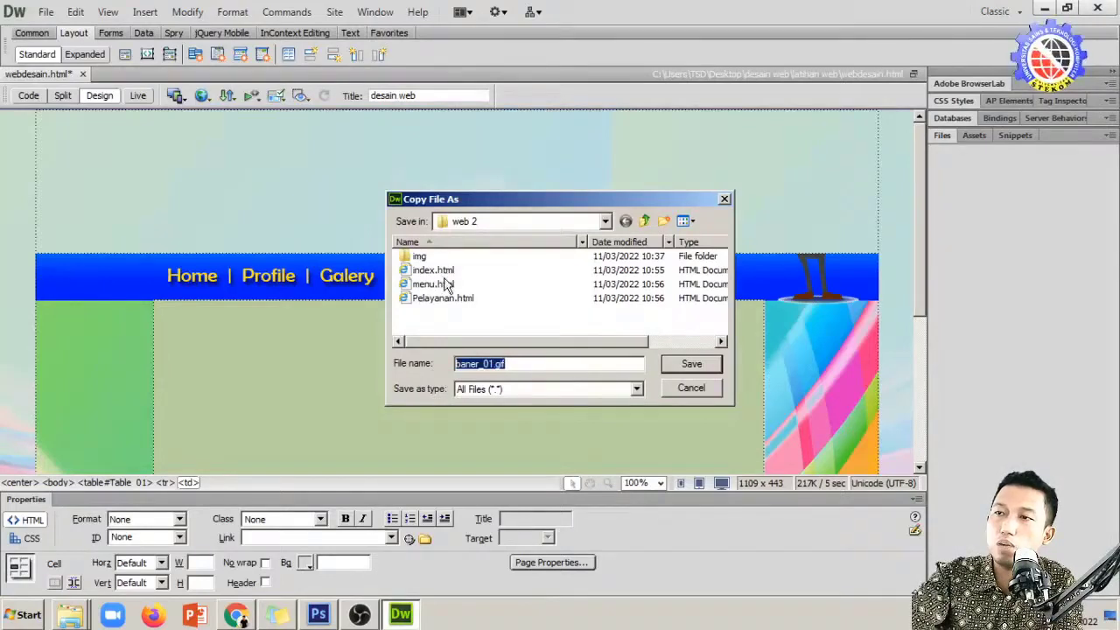
Try to save the copy of baner_01.gif into the images folder inside desain web\latihan web
{"action": "left_click", "coordinate": [510, 222]}
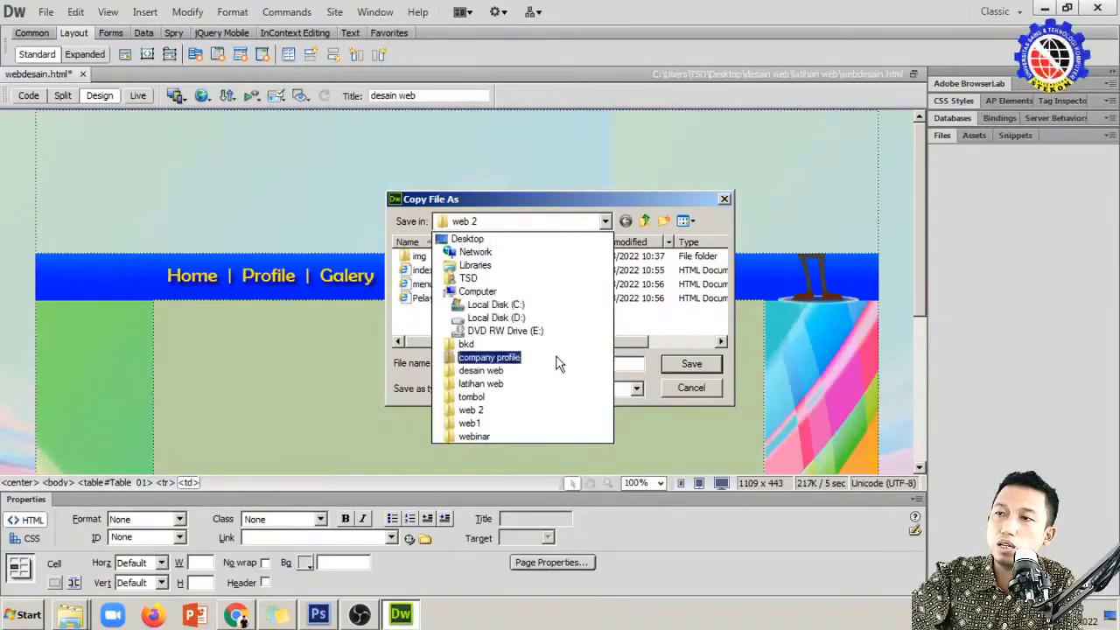
{"action": "left_click", "coordinate": [545, 379]}
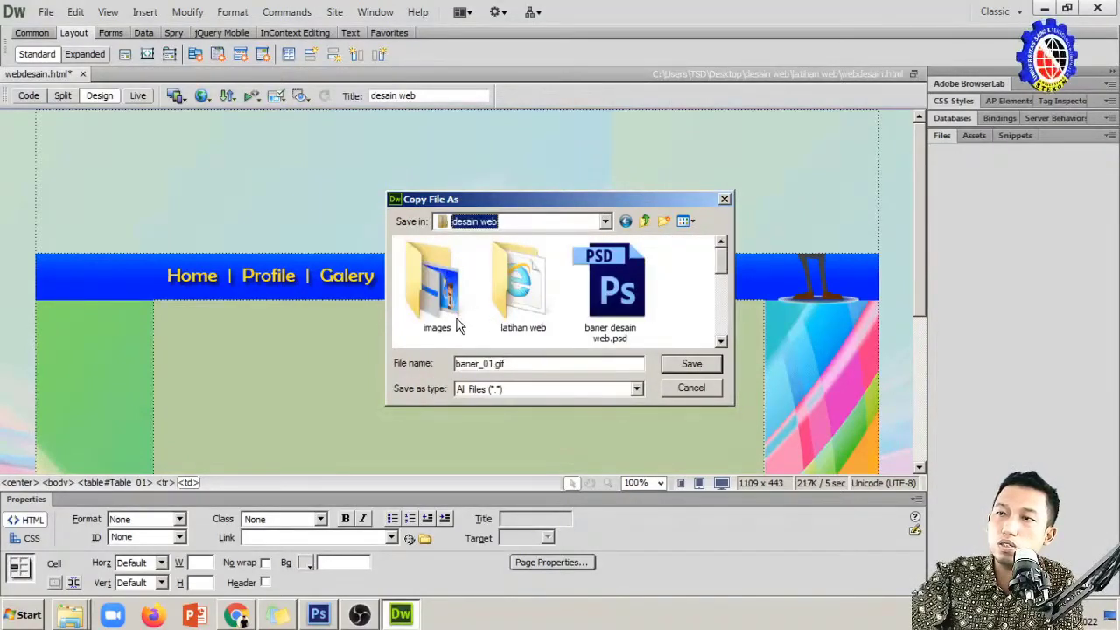
{"action": "double_click", "coordinate": [522, 297]}
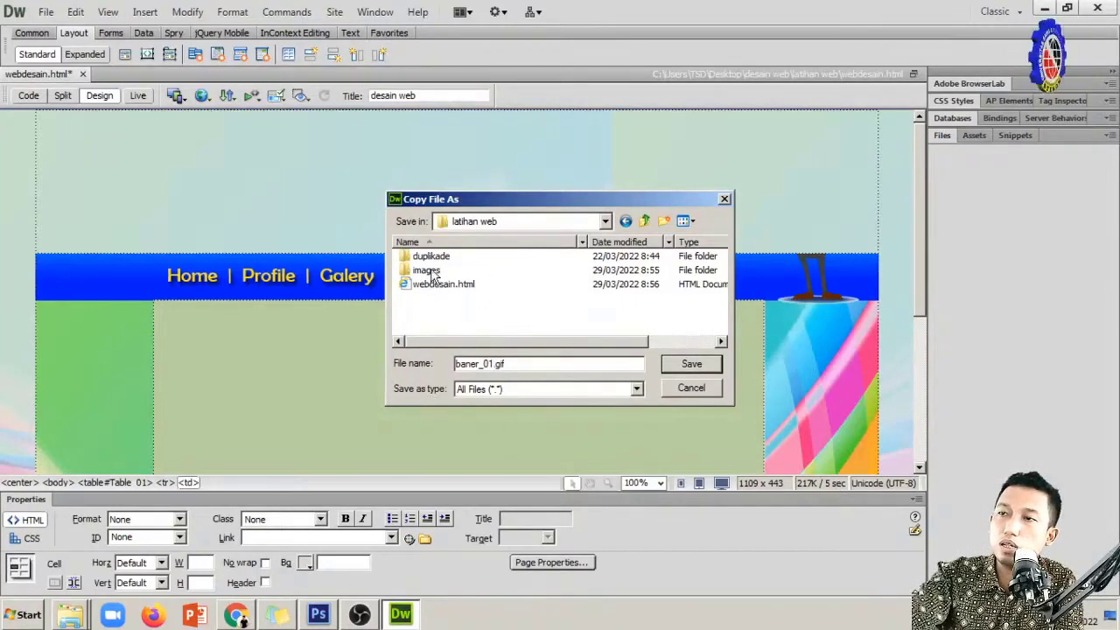
{"action": "double_click", "coordinate": [426, 270]}
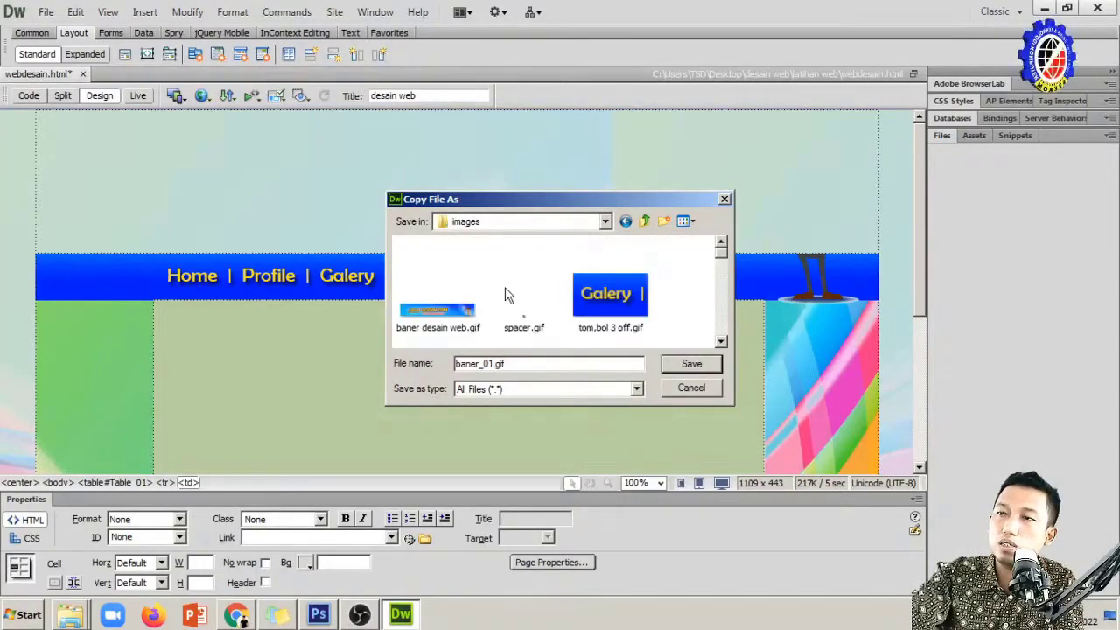
{"action": "left_click", "coordinate": [710, 369]}
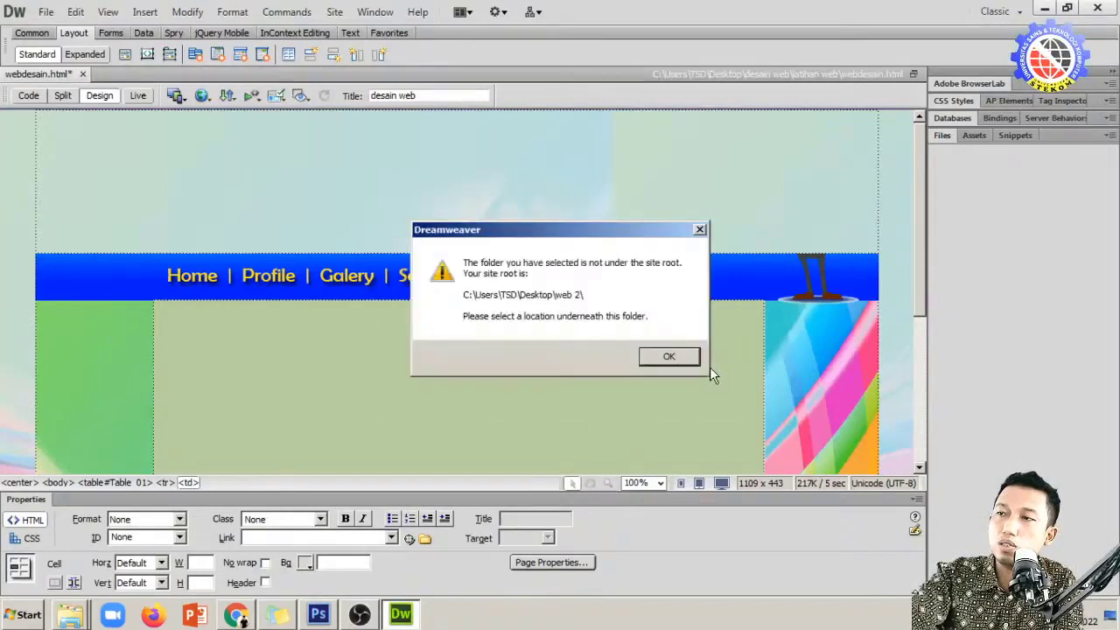
{"action": "left_click", "coordinate": [667, 359]}
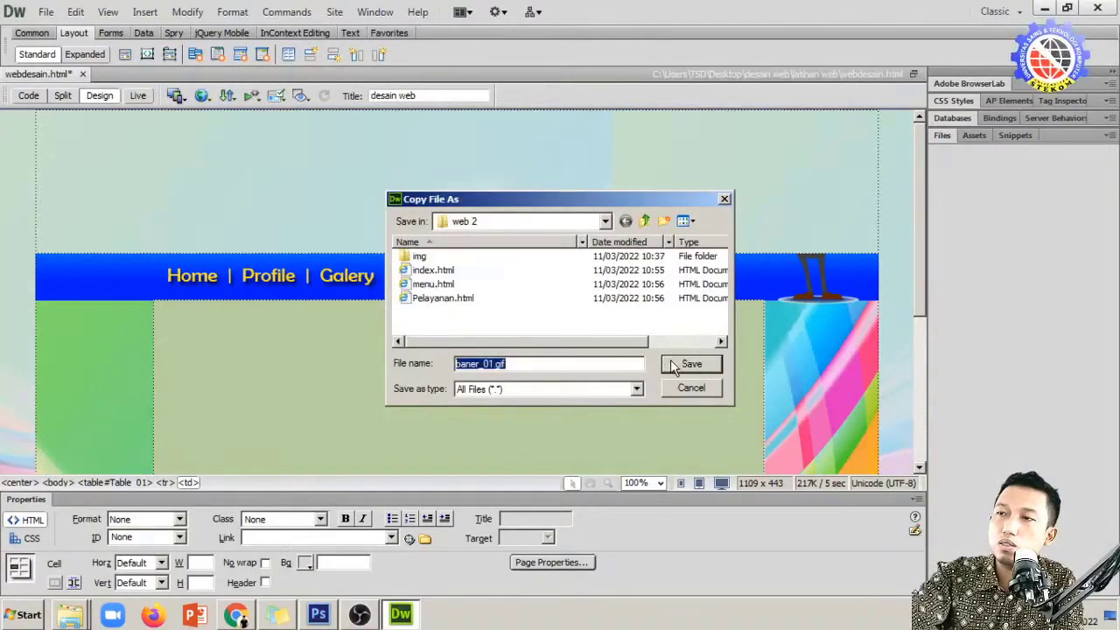
Save the copy of baner_01.gif in the web 2 folder and insert it as the header image without accessibility attributes
{"action": "left_click", "coordinate": [689, 364]}
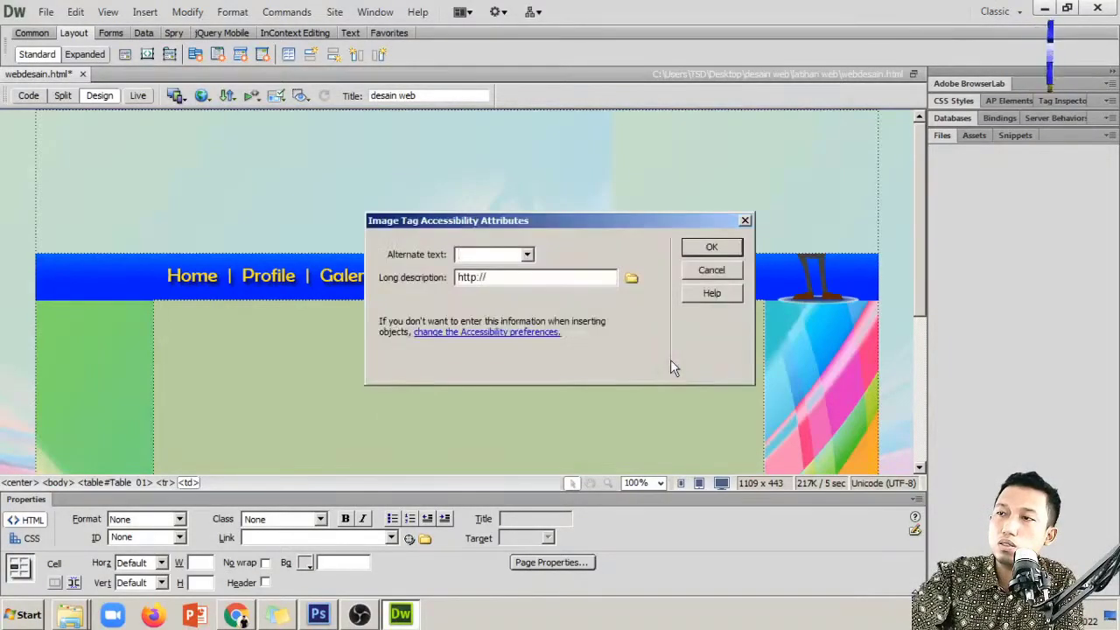
{"action": "left_click", "coordinate": [725, 270]}
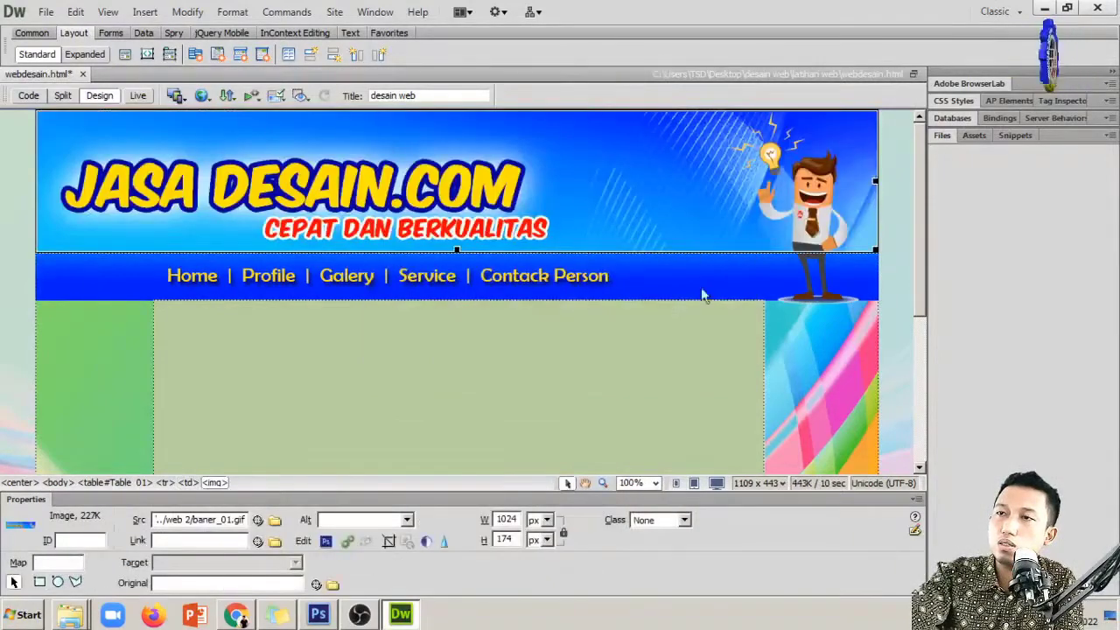
{"action": "left_click", "coordinate": [891, 209]}
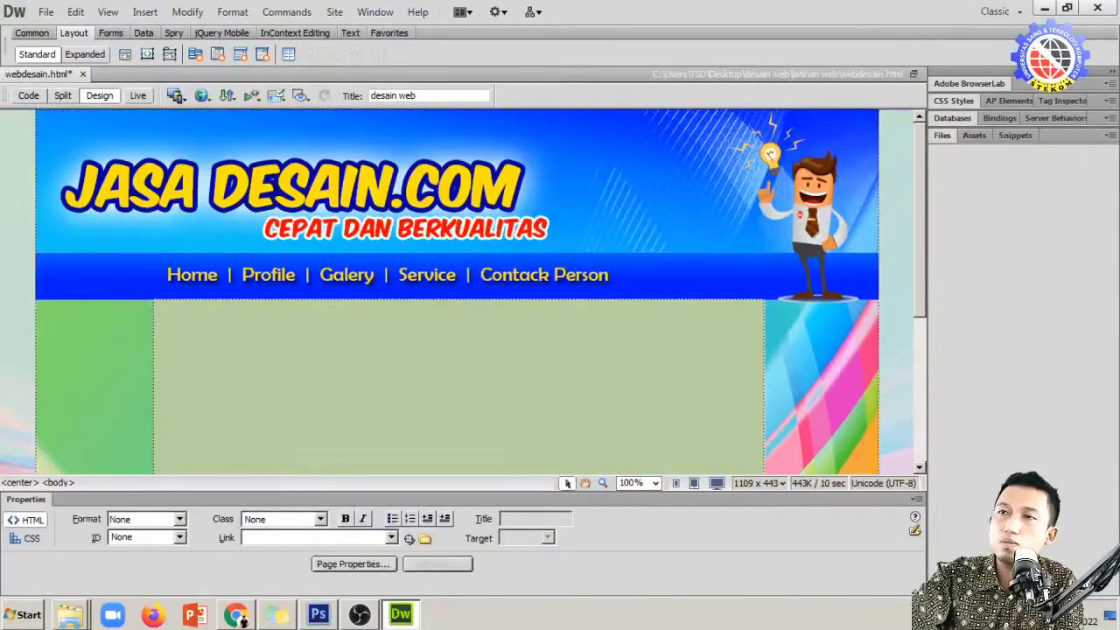
Save webdesain.html, preview it in Chrome and look over the page from the animated header down to the footer
{"action": "left_click", "coordinate": [202, 96]}
{"action": "left_click", "coordinate": [214, 129]}
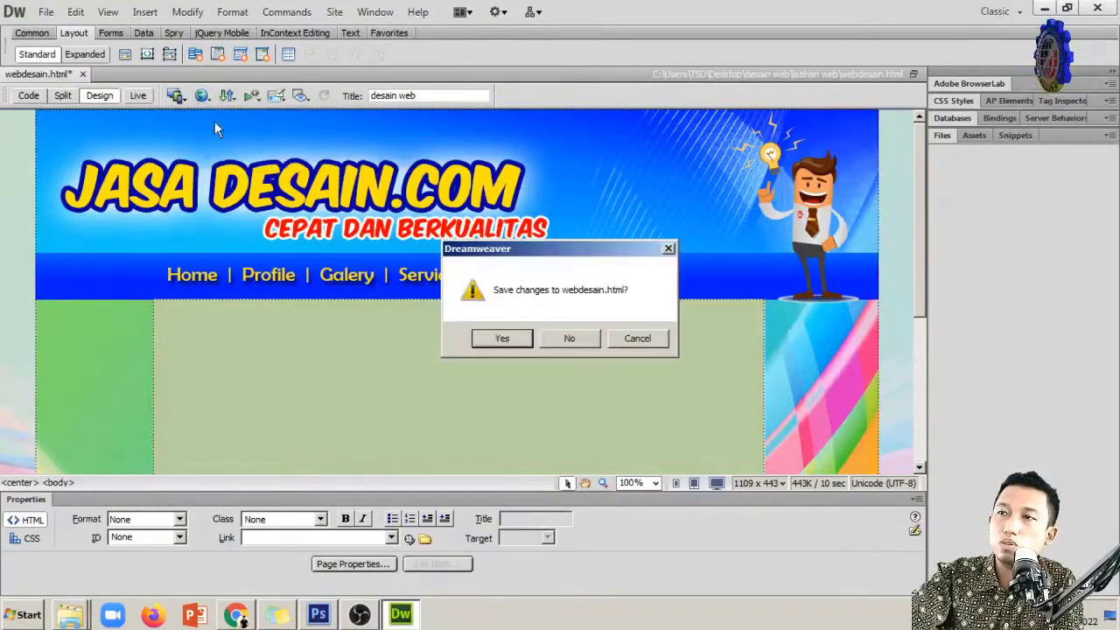
{"action": "left_click", "coordinate": [500, 339]}
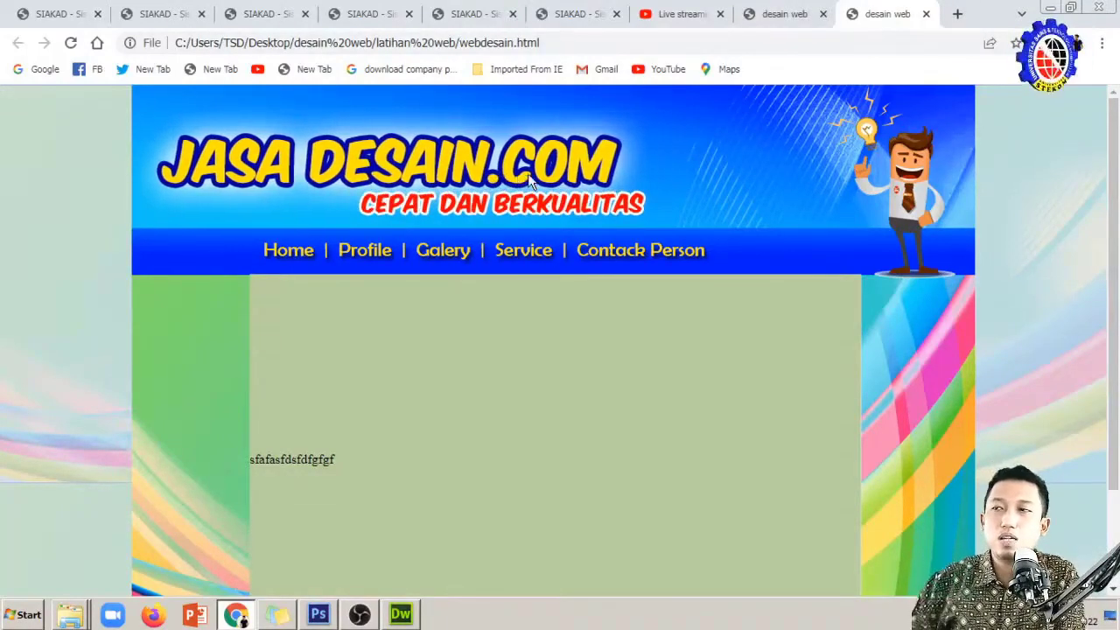
{"action": "scroll", "coordinate": [529, 199], "scroll_direction": "down", "scroll_amount": 2}
{"action": "scroll", "coordinate": [823, 220], "scroll_direction": "up", "scroll_amount": 2}
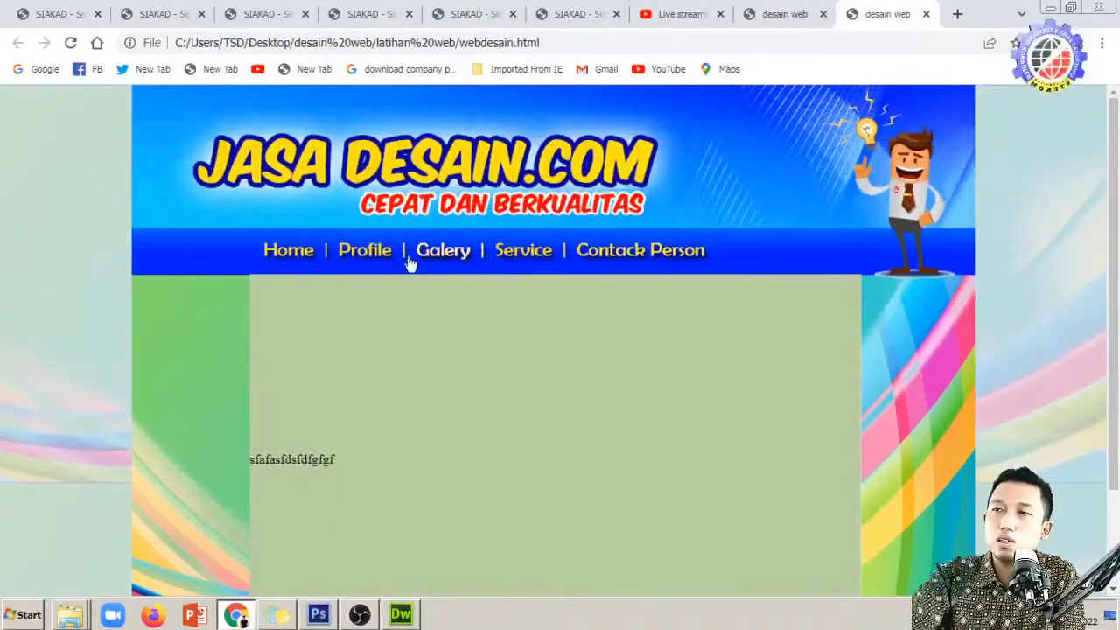
{"action": "scroll", "coordinate": [207, 338], "scroll_direction": "down", "scroll_amount": 1}
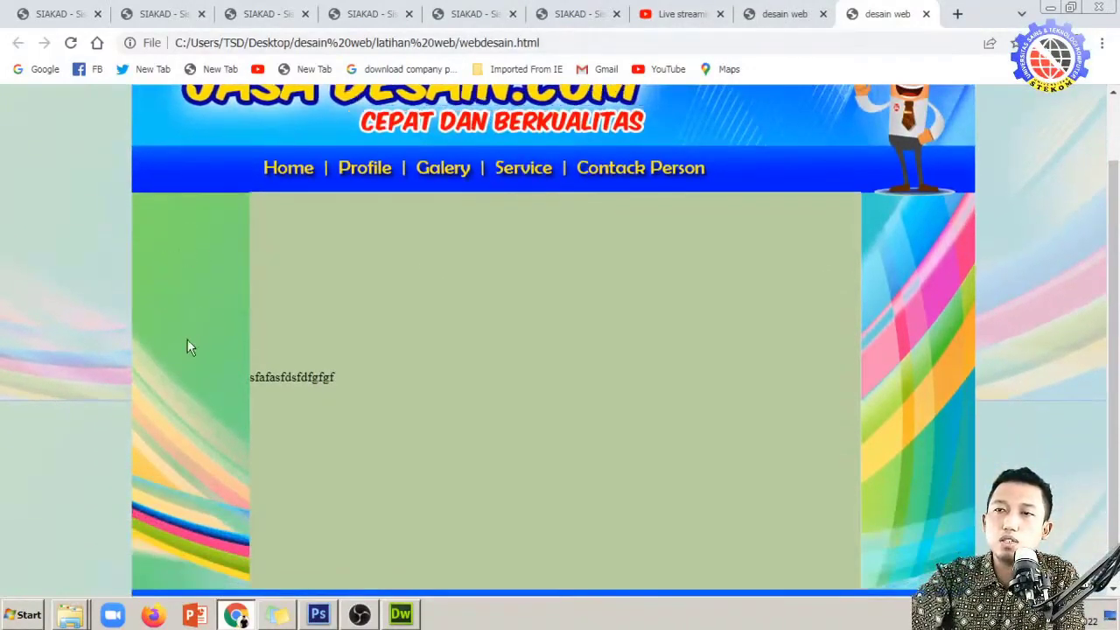
{"action": "scroll", "coordinate": [140, 320], "scroll_direction": "up", "scroll_amount": 1}
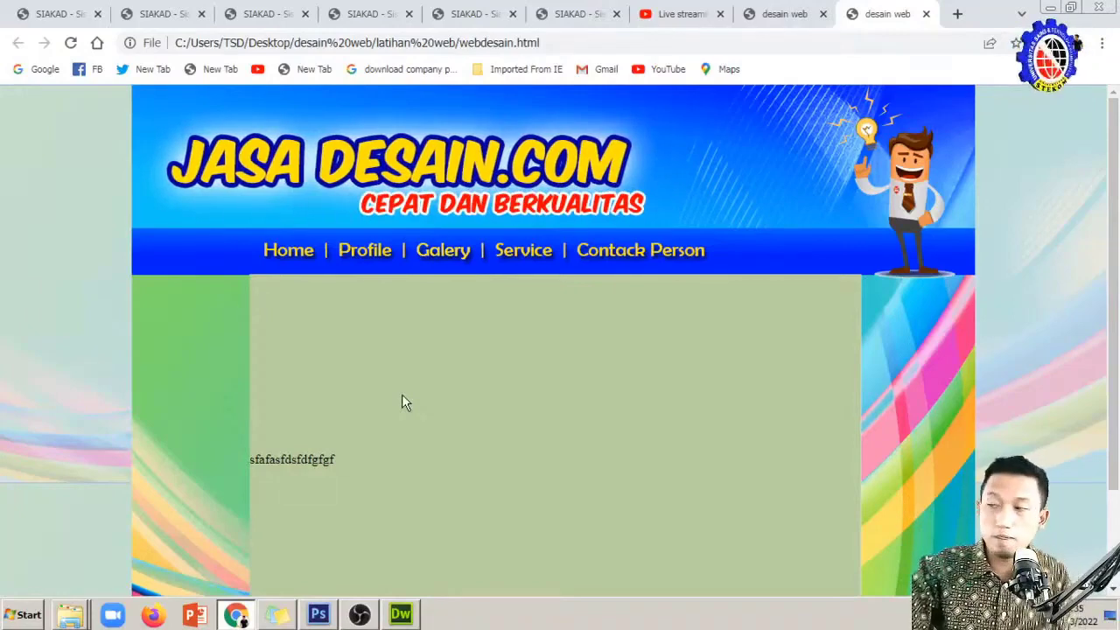
{"action": "scroll", "coordinate": [403, 376], "scroll_direction": "down", "scroll_amount": 3}
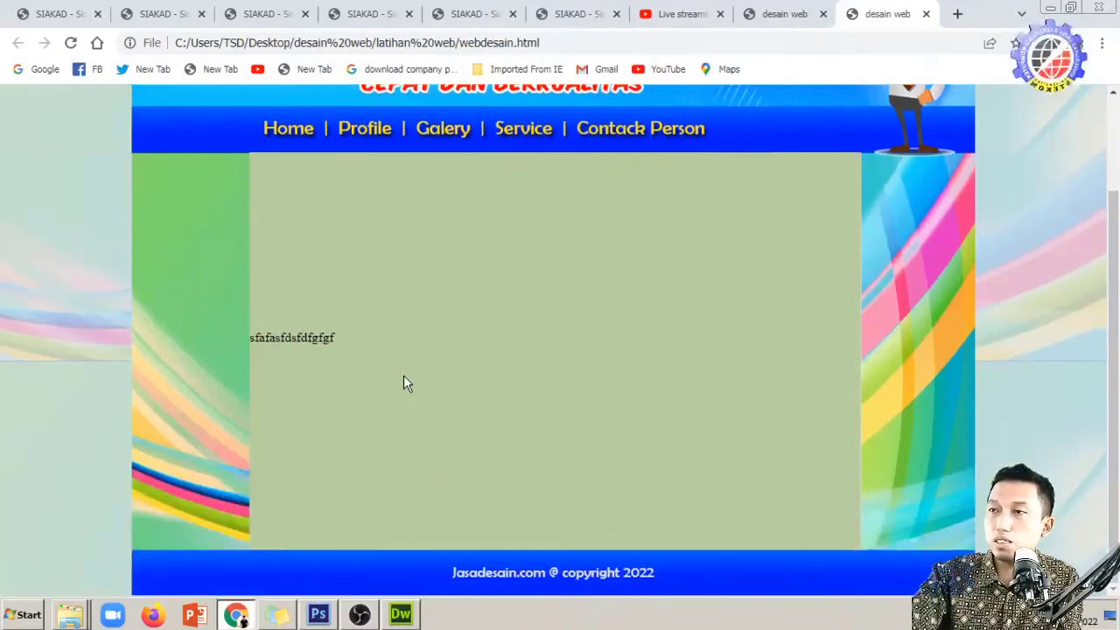
{"action": "scroll", "coordinate": [403, 376], "scroll_direction": "up", "scroll_amount": 3}
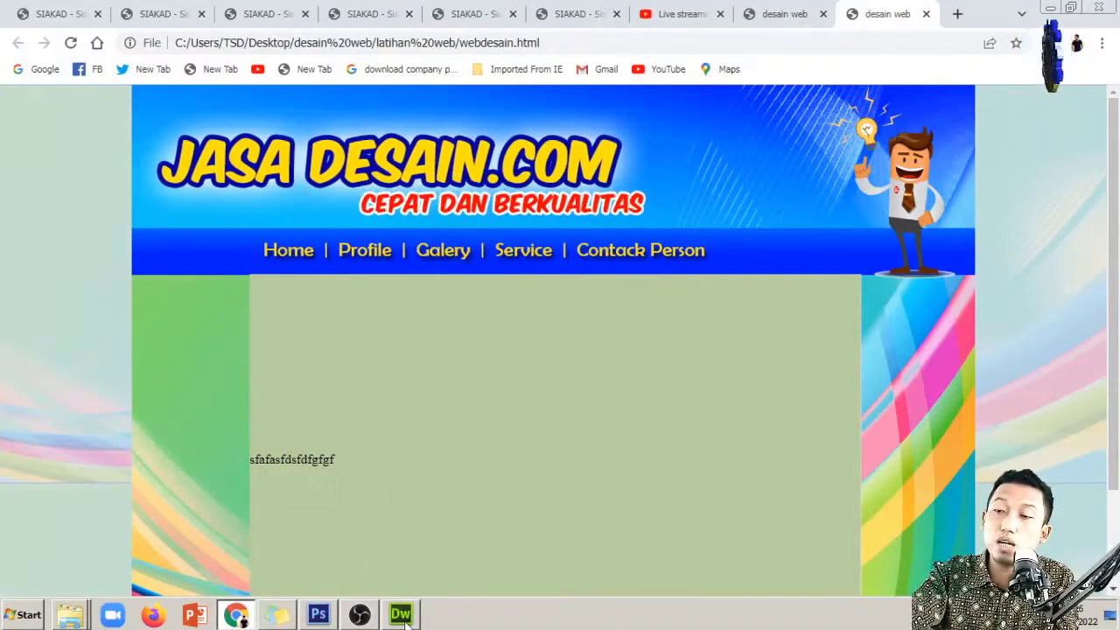
Switch to Photoshop, select the Jasa desain.com 1 layer and animation frame 8, and move the Layers panel fully into view
{"action": "left_click", "coordinate": [320, 621]}
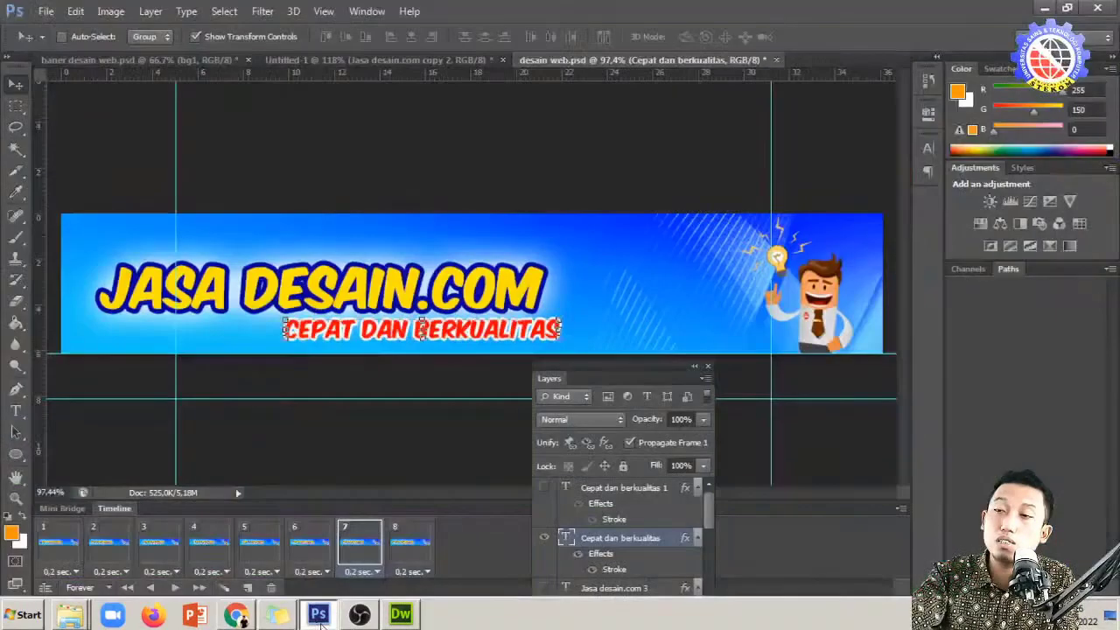
{"action": "right_click", "coordinate": [361, 280]}
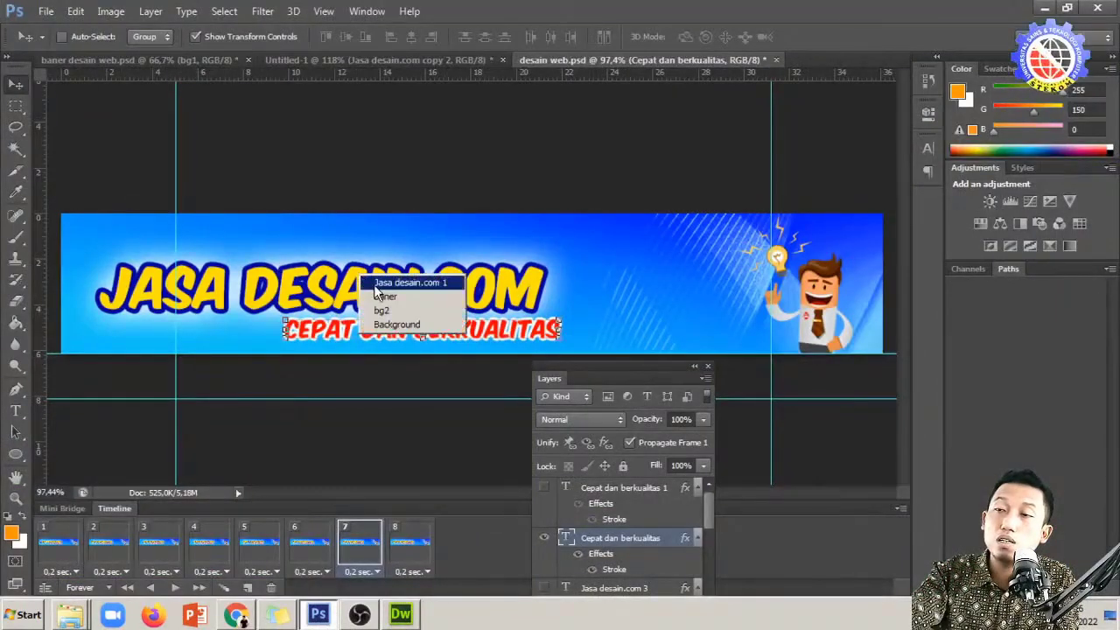
{"action": "left_click", "coordinate": [401, 282]}
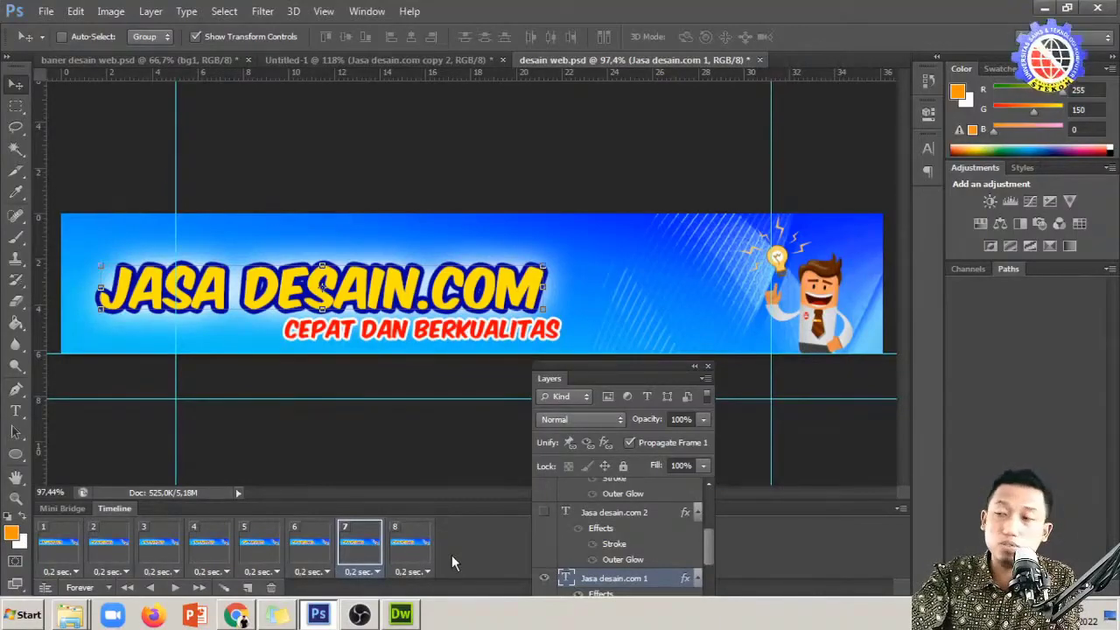
{"action": "left_click", "coordinate": [414, 557]}
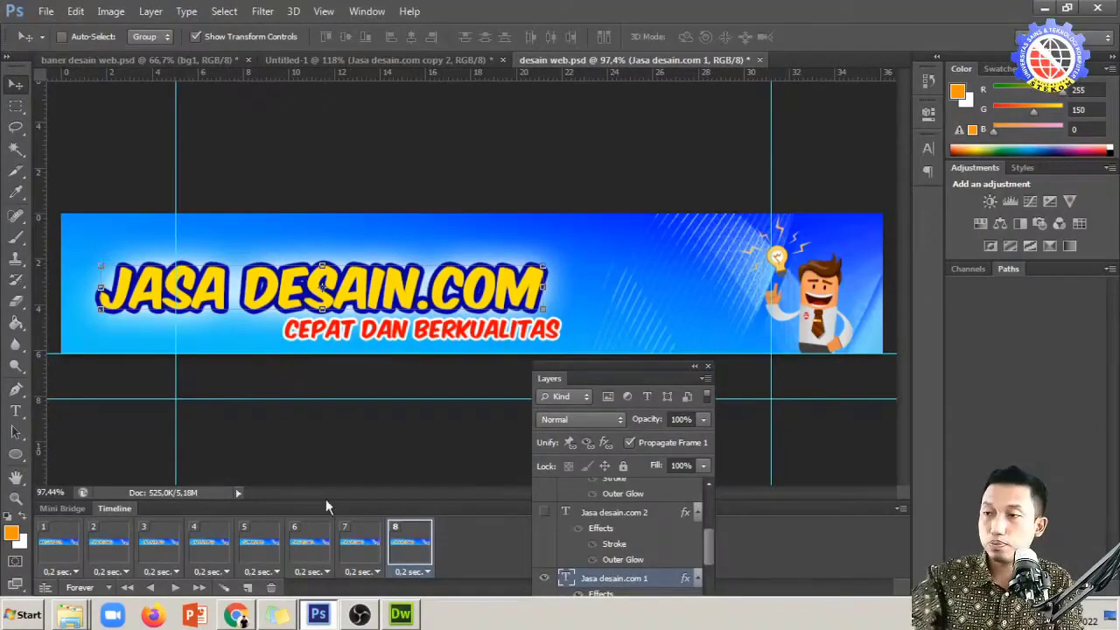
{"action": "left_click_drag", "start_coordinate": [553, 364], "coordinate": [713, 287]}
{"action": "left_click_drag", "start_coordinate": [639, 143], "coordinate": [610, 128]}
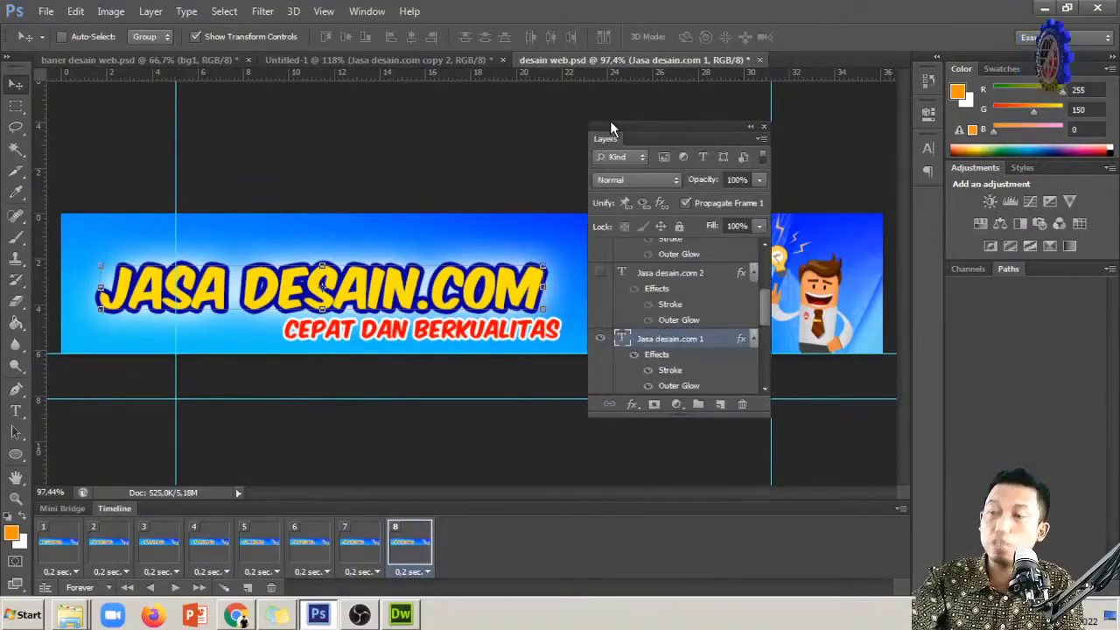
Return to Chrome and examine the animated header on the webdesain.html page
{"action": "left_click", "coordinate": [236, 615]}
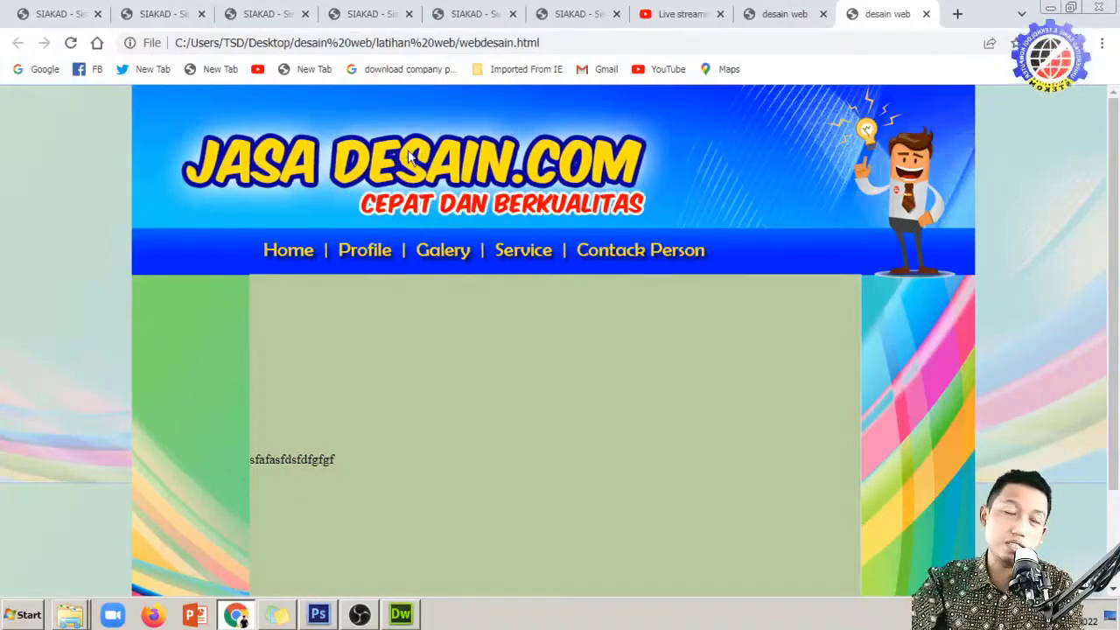
{"action": "right_click", "coordinate": [638, 138]}
{"action": "left_click", "coordinate": [476, 405]}
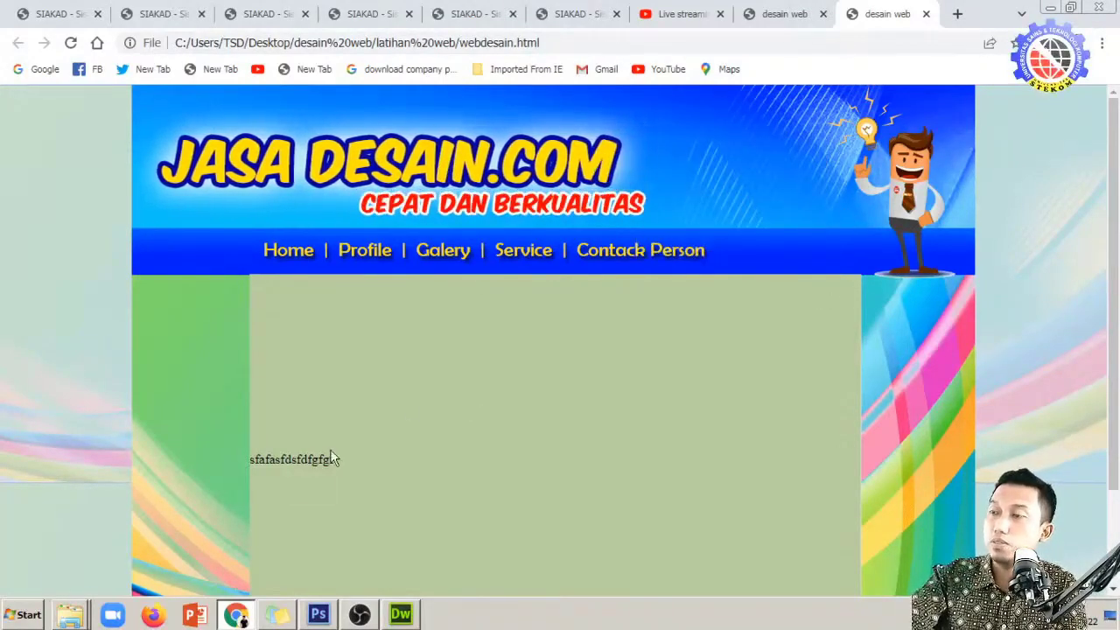